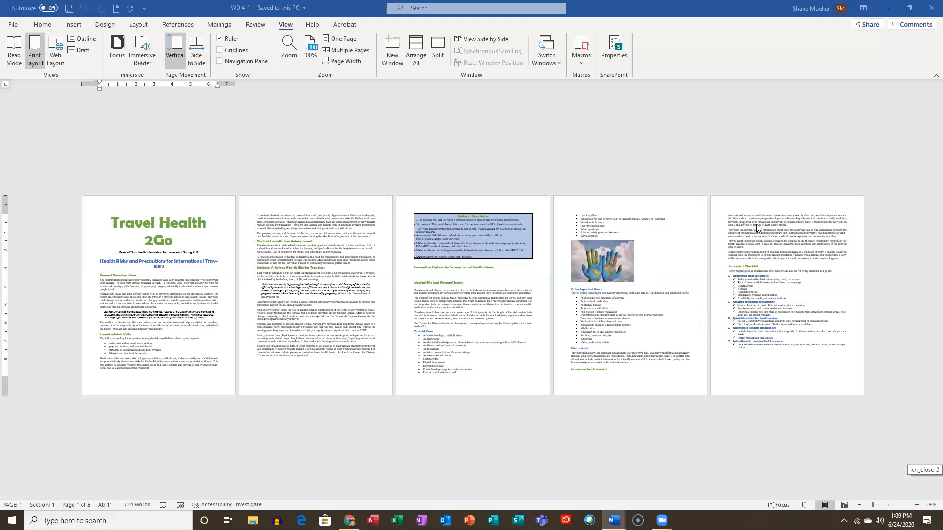
Set the document zoom to 91% so that two pages fit side by side.
click(894, 505)
click(889, 508)
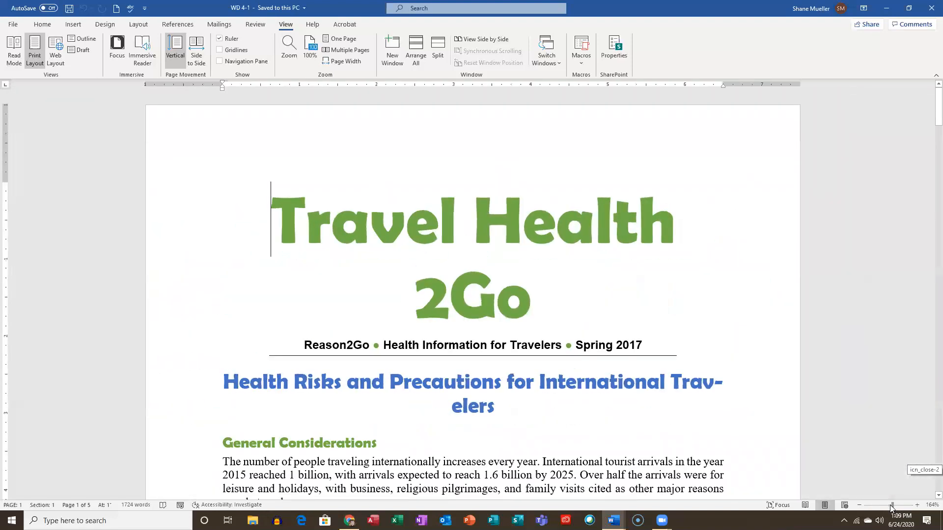
click(886, 506)
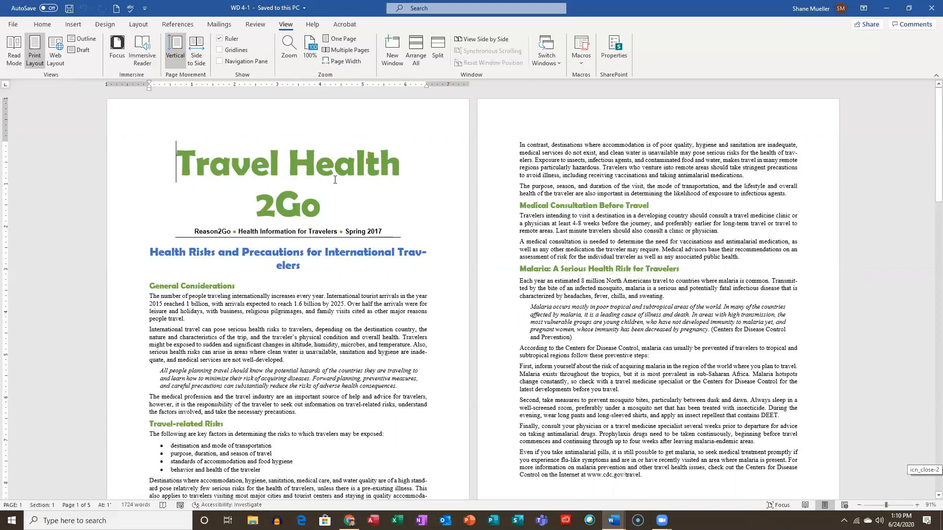
Save a copy of the document as "Travel health 2Go" in the Word-Introductory folder on the Desktop.
click(13, 25)
click(32, 153)
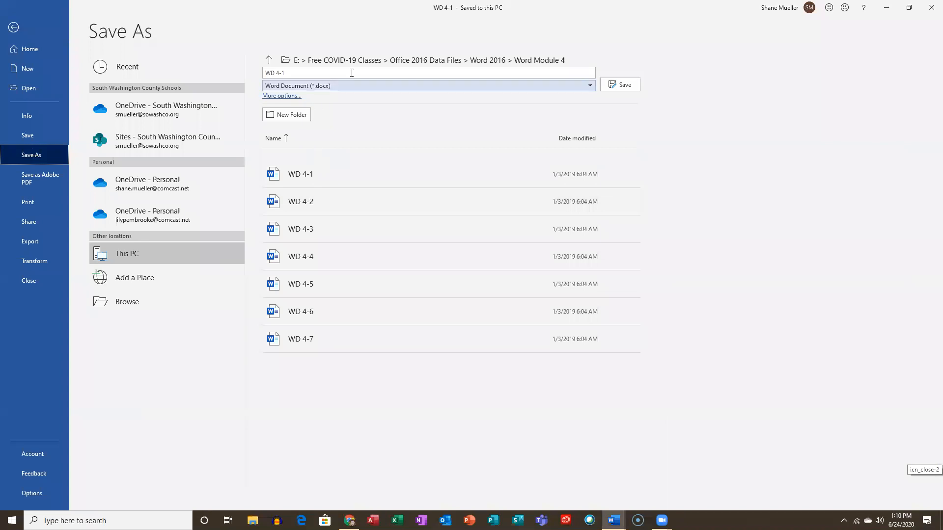
click(133, 300)
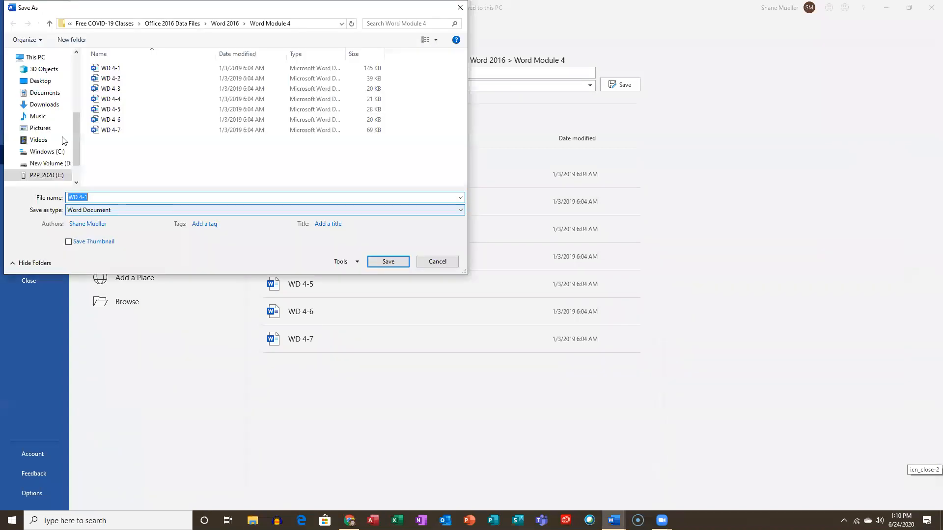
click(40, 81)
scroll(159, 122, down, 10)
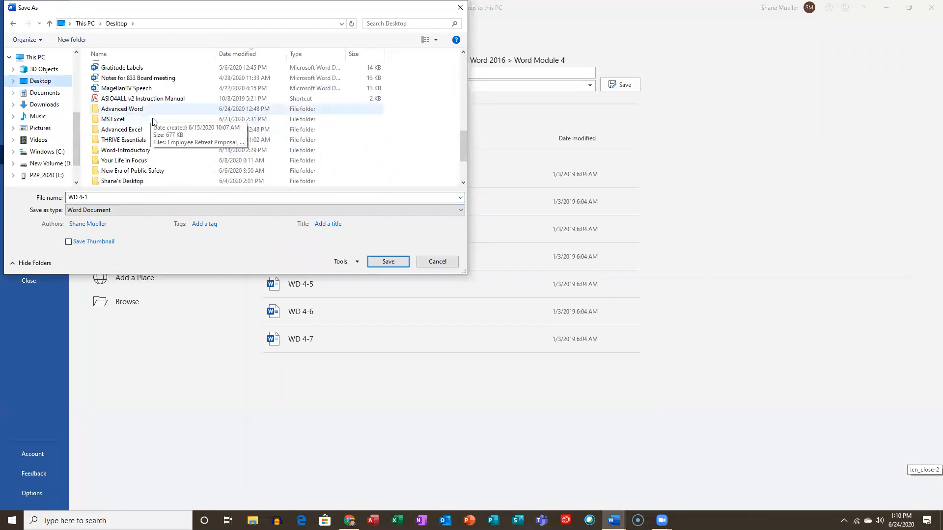
double_click(133, 150)
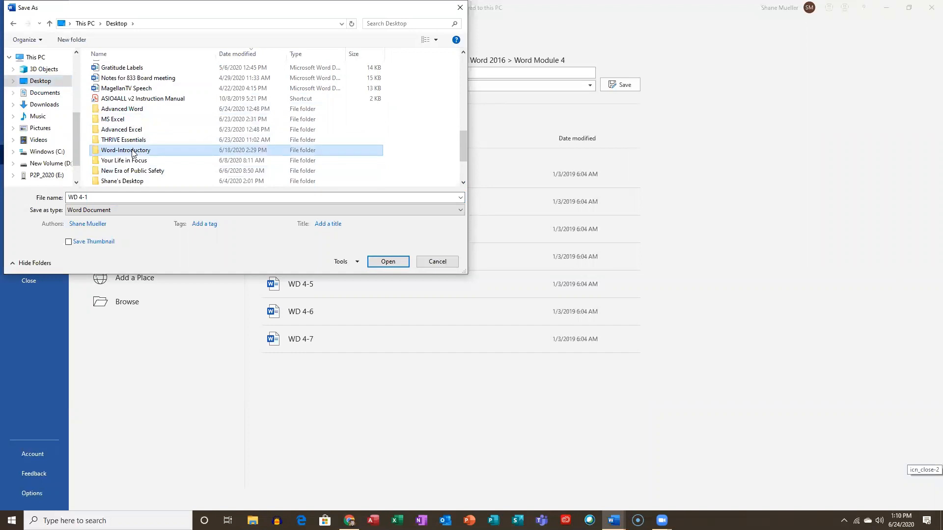
click(153, 196)
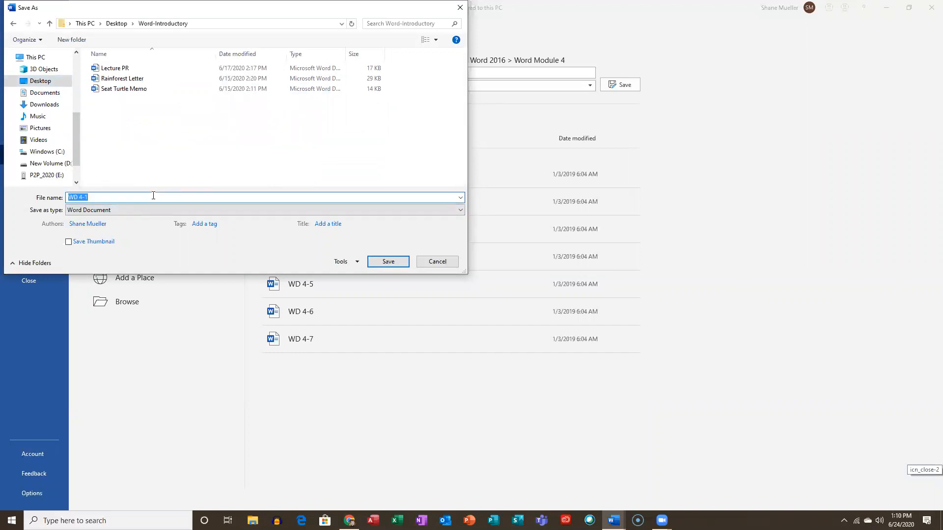
text(Travel health 2Go)
click(389, 262)
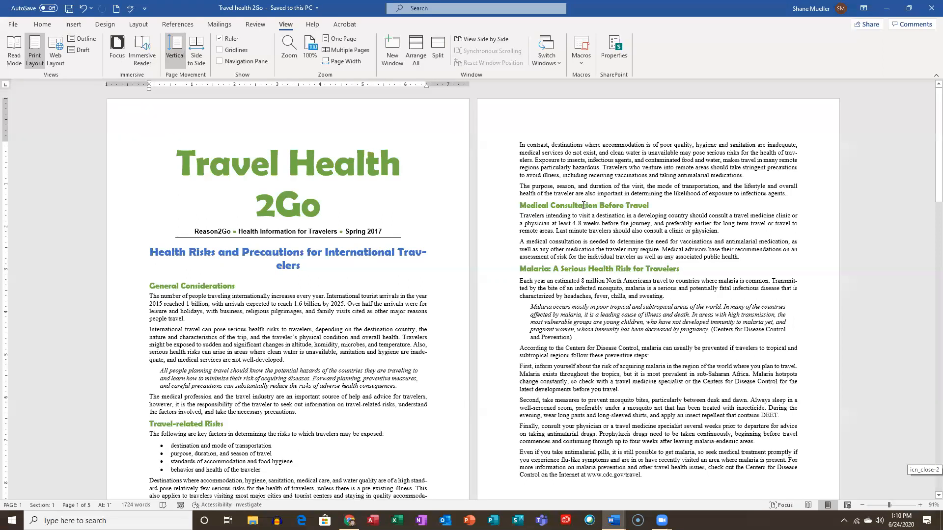
Set a custom top margin of 0.7" for the whole document.
scroll(593, 206, down, 4)
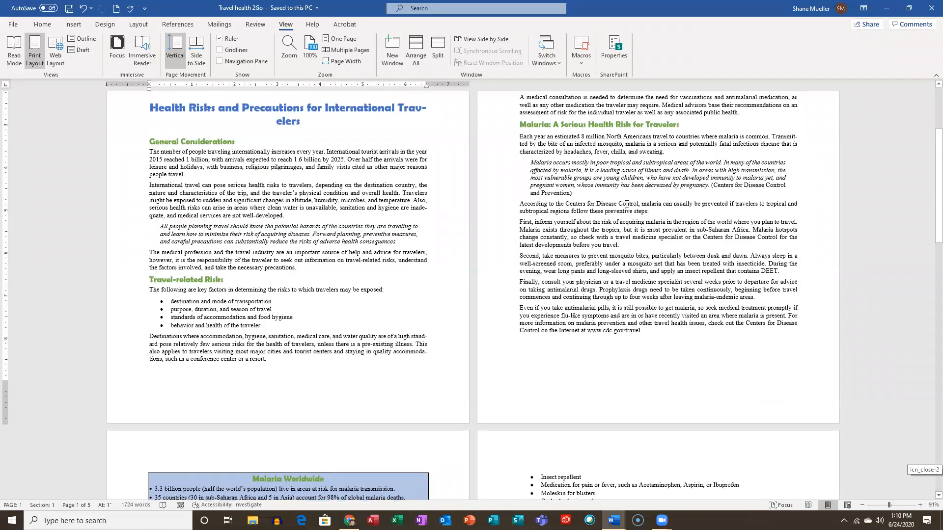
scroll(626, 204, up, 4)
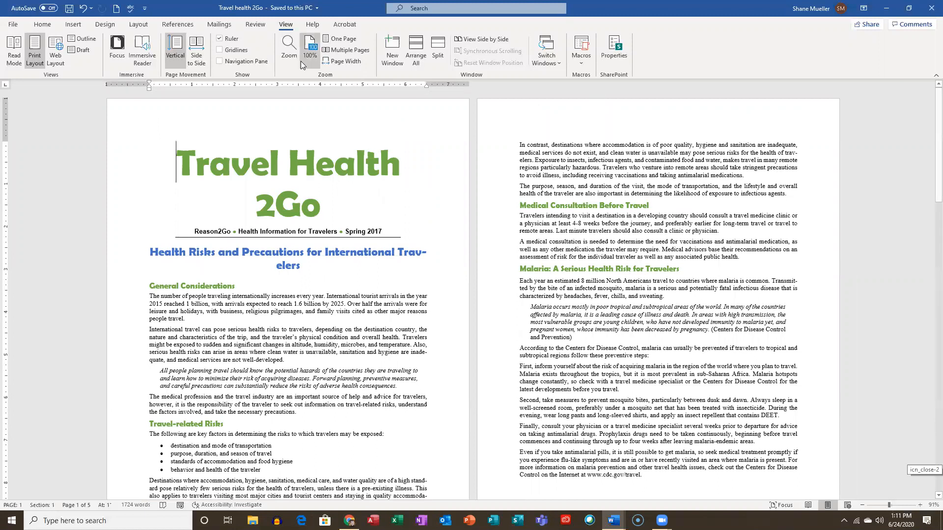
click(139, 25)
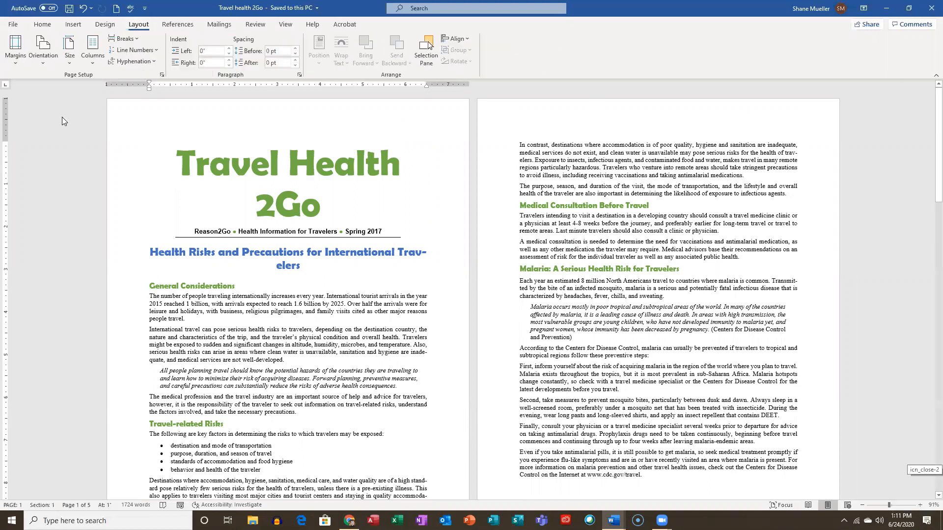
click(18, 66)
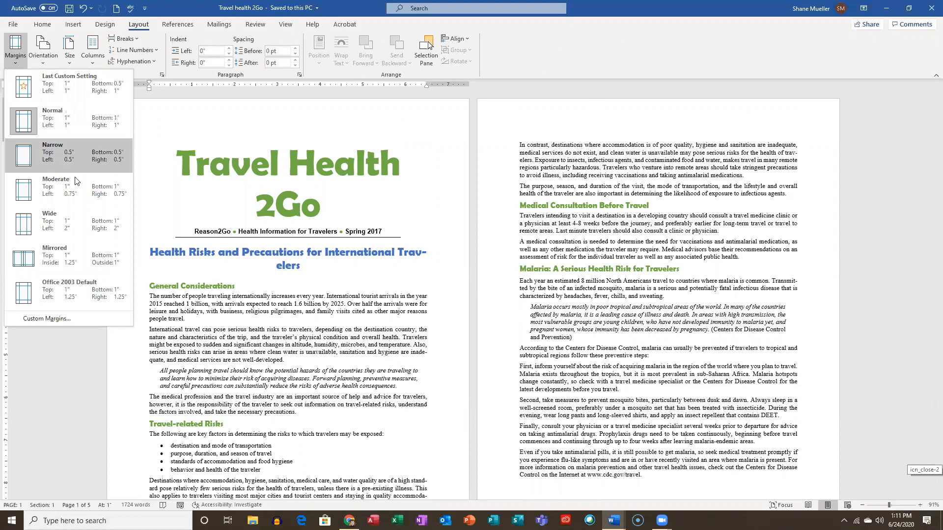
click(53, 319)
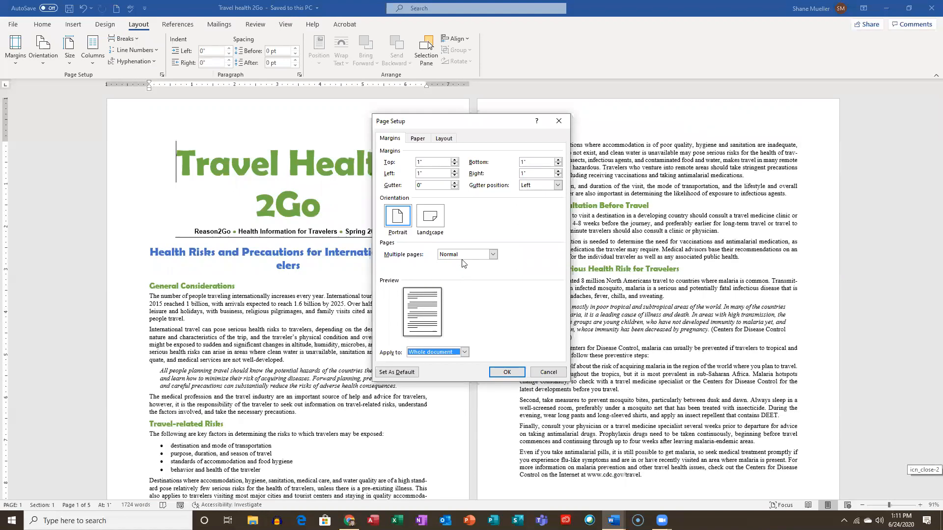
double_click(430, 161)
key(Return)
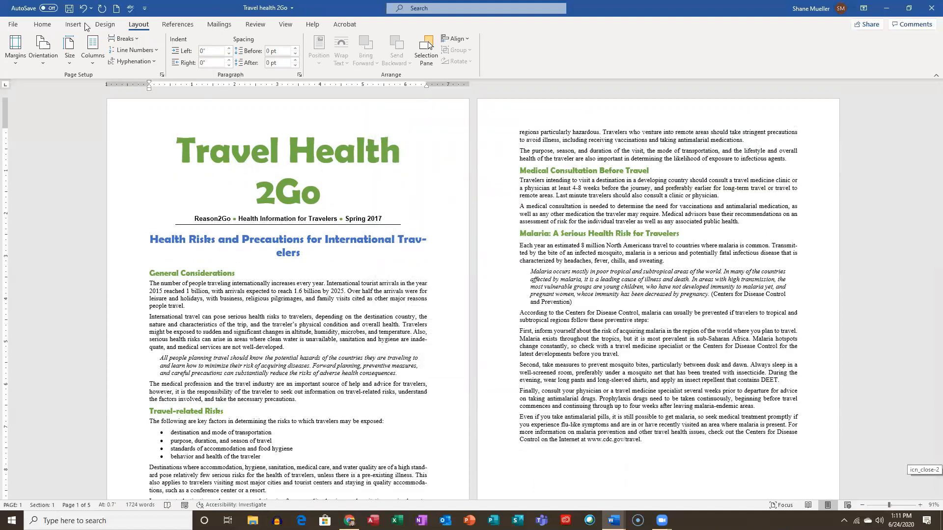
Set the bottom, left and right page margins to 0.7" as well.
click(16, 63)
click(53, 318)
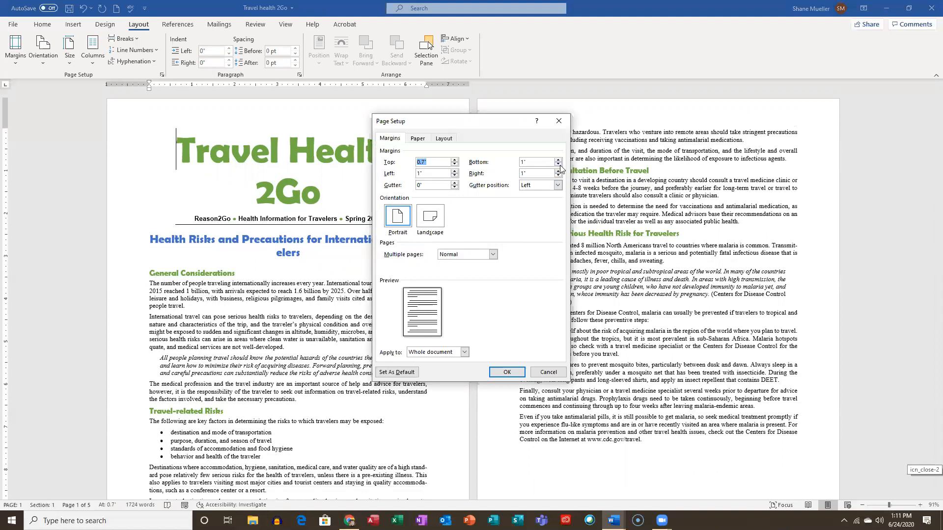
click(559, 164)
click(559, 165)
click(559, 165)
click(558, 176)
click(558, 176)
click(559, 176)
click(454, 175)
click(507, 373)
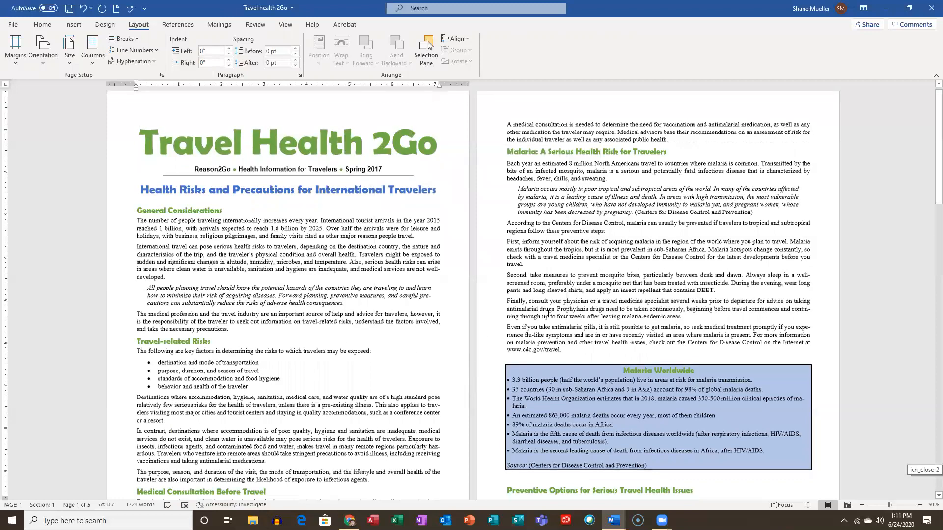
Review how the text, picture and checklist flow across all pages with the narrower margins.
scroll(550, 324, down, 10)
scroll(582, 328, down, 9)
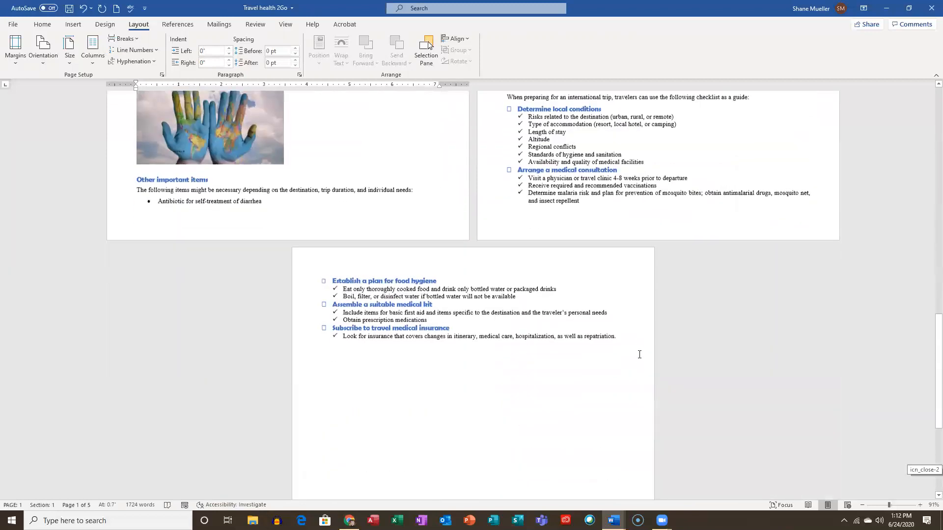
scroll(634, 342, down, 9)
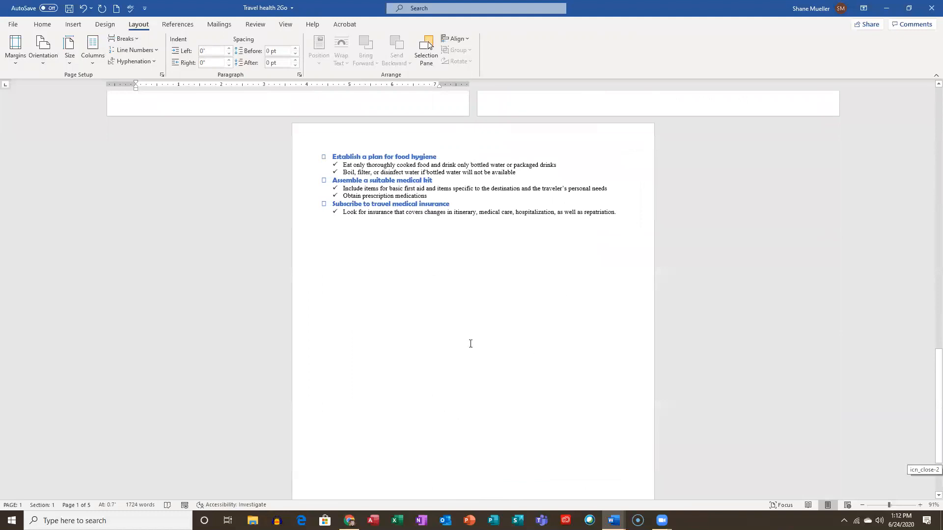
scroll(466, 319, up, 6)
scroll(482, 339, down, 3)
scroll(513, 322, up, 4)
scroll(486, 344, down, 1)
scroll(547, 268, up, 2)
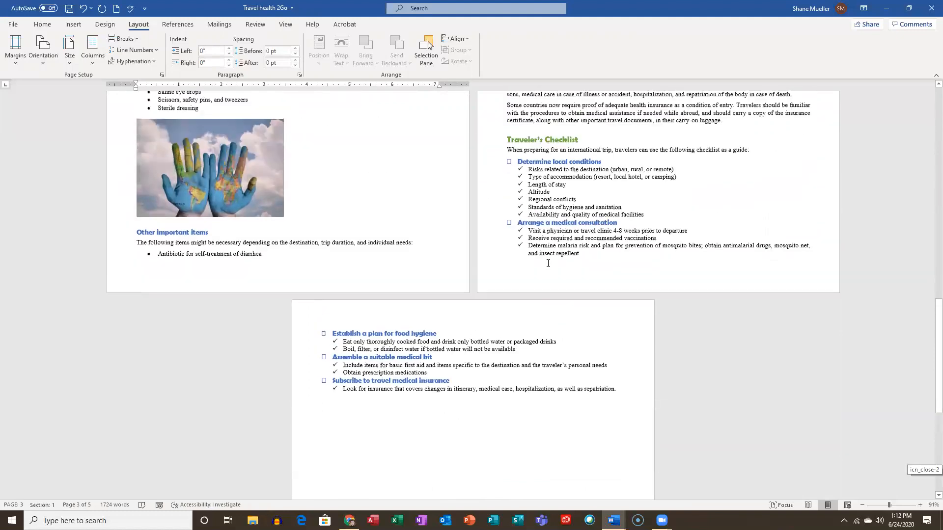
scroll(589, 280, down, 4)
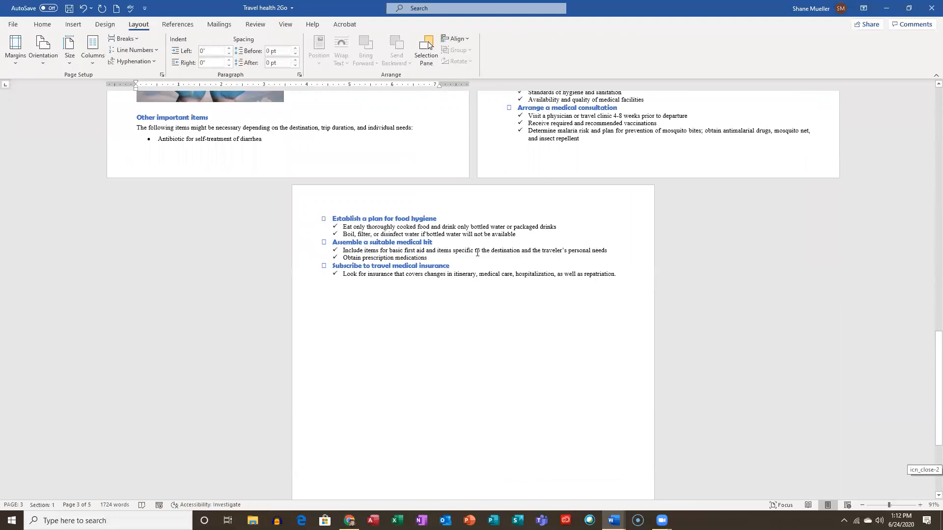
scroll(513, 309, up, 10)
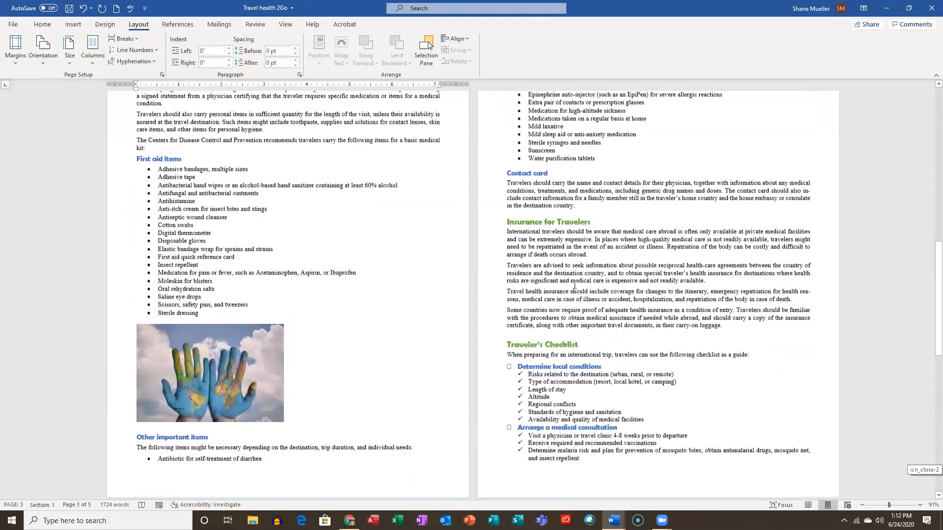
scroll(562, 290, up, 5)
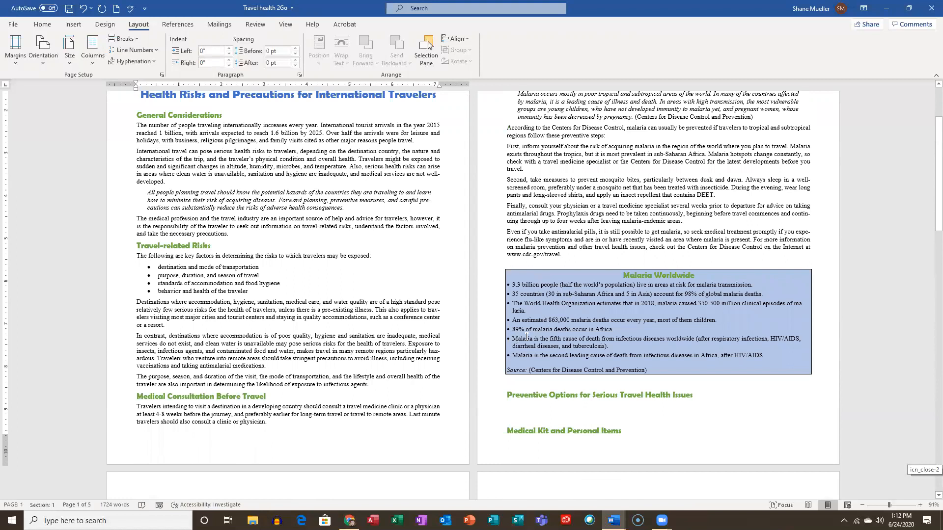
scroll(526, 337, up, 1)
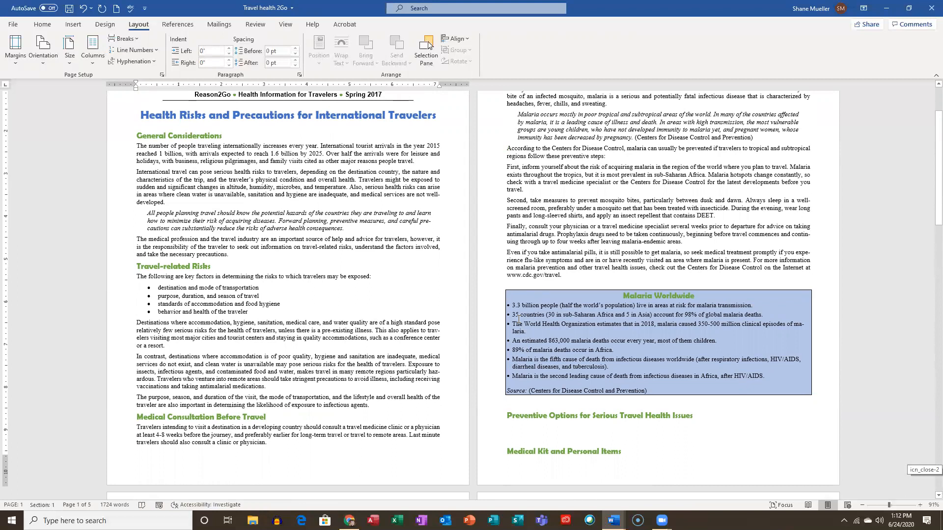
scroll(400, 264, up, 4)
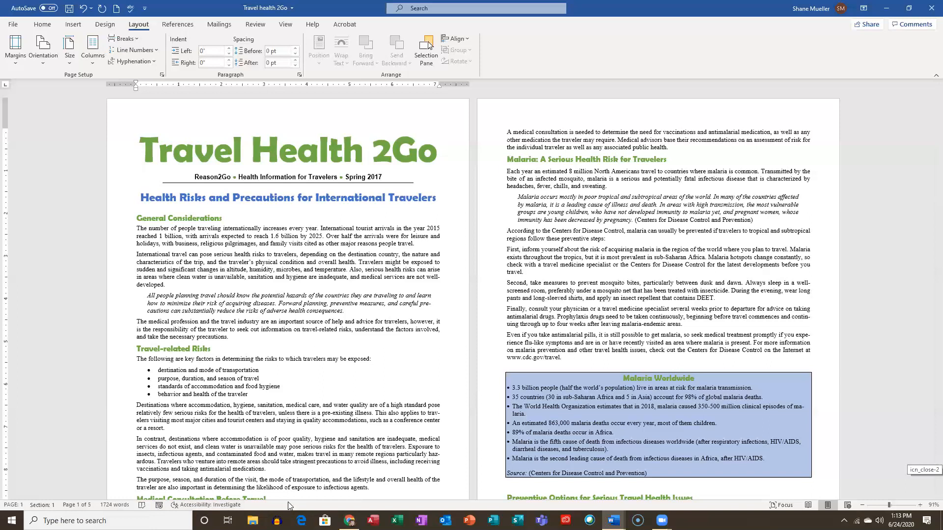
Review the status bar customization options, such as section, page number and vertical page position, without changing any.
right_click(313, 503)
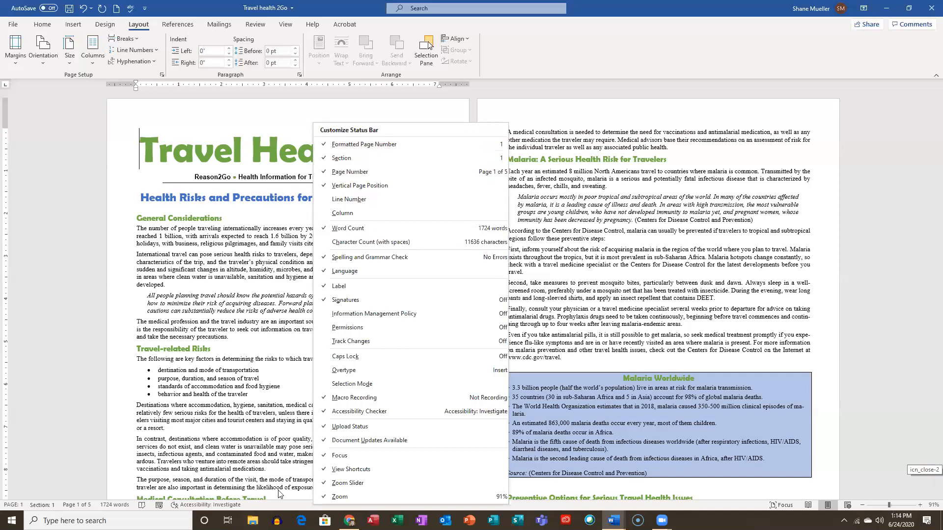
click(289, 505)
right_click(289, 505)
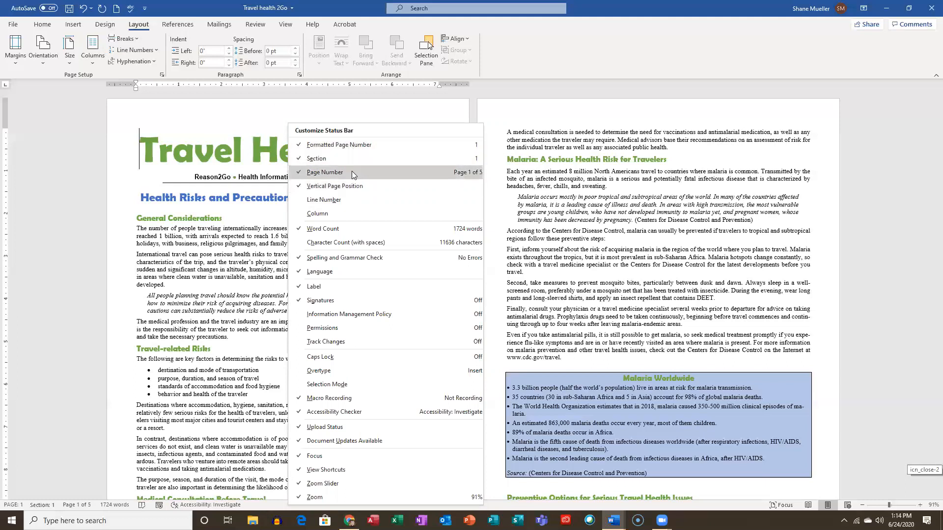
click(300, 270)
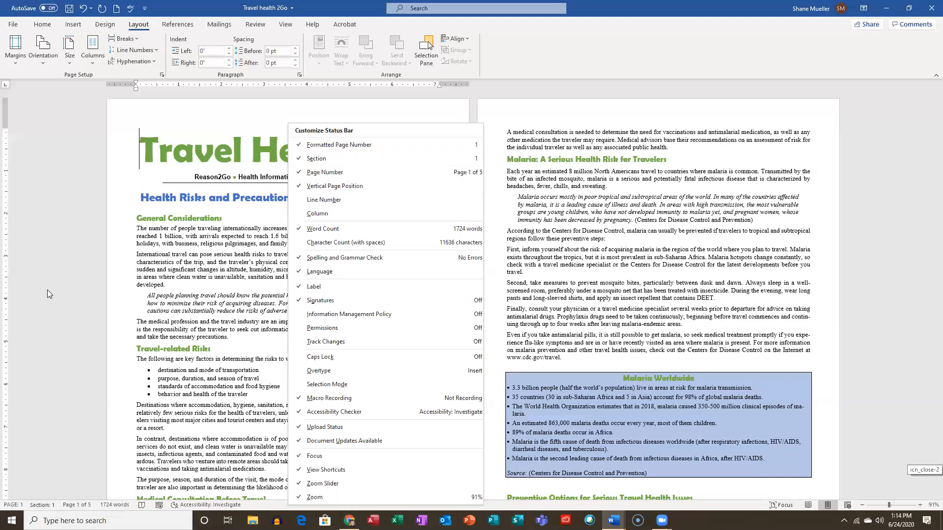
click(202, 219)
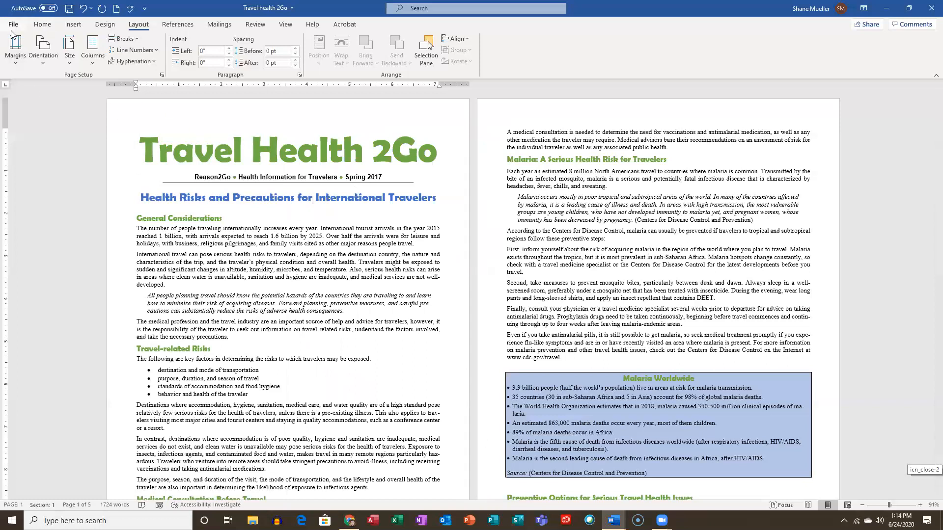
Turn on the display of paragraph marks and hidden formatting symbols in the document.
click(16, 28)
click(16, 27)
click(41, 27)
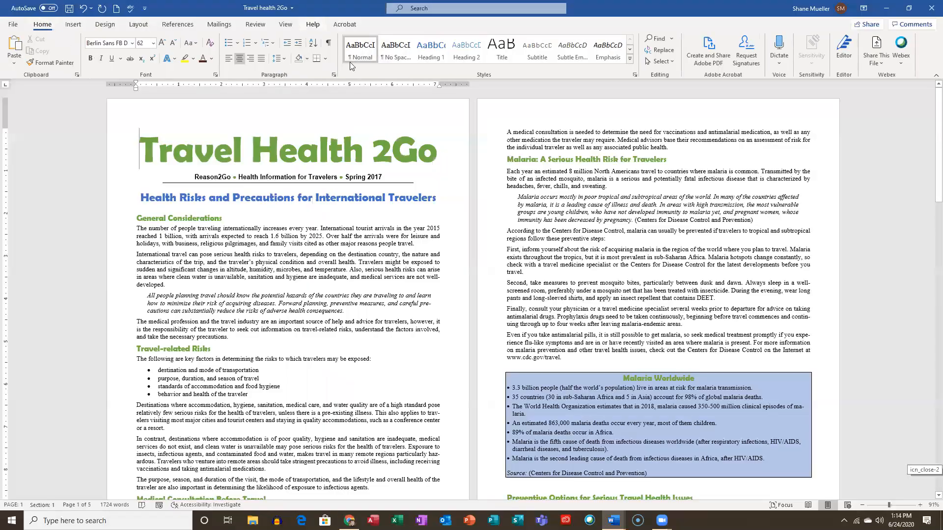
click(328, 43)
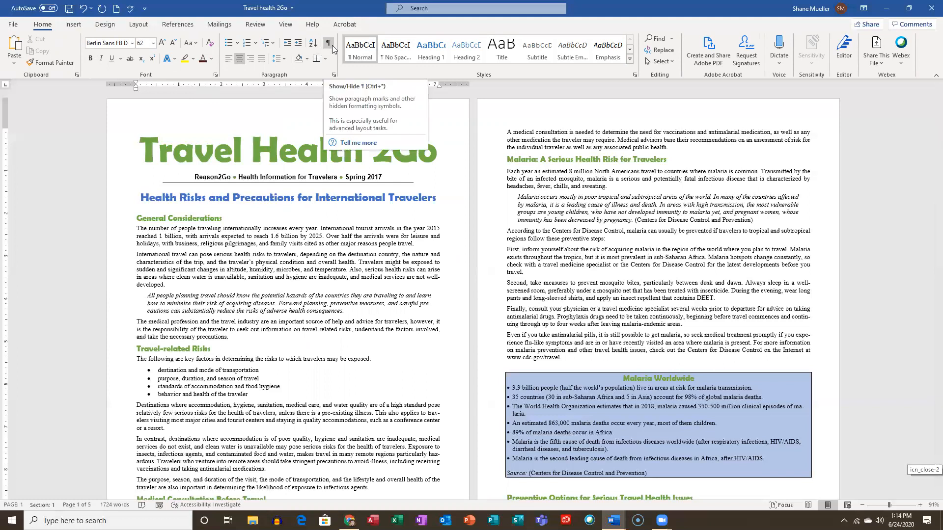
click(328, 44)
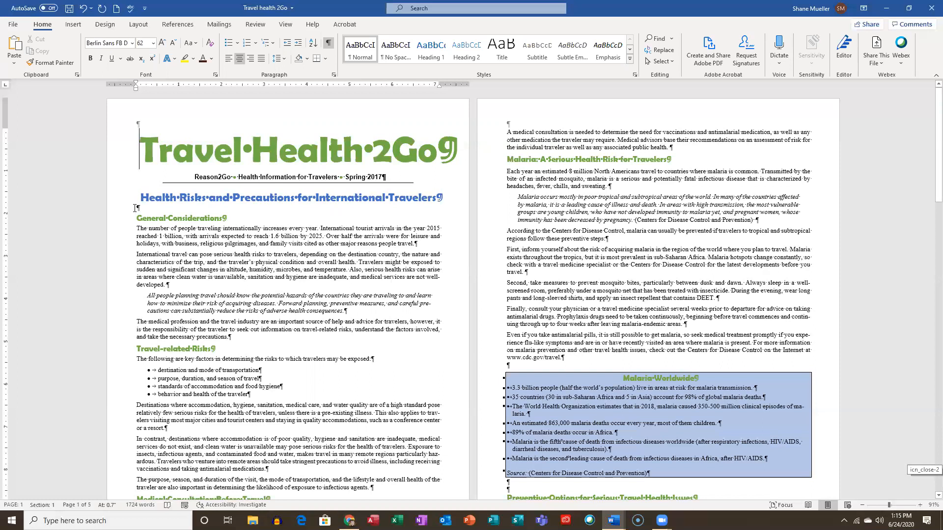
click(328, 43)
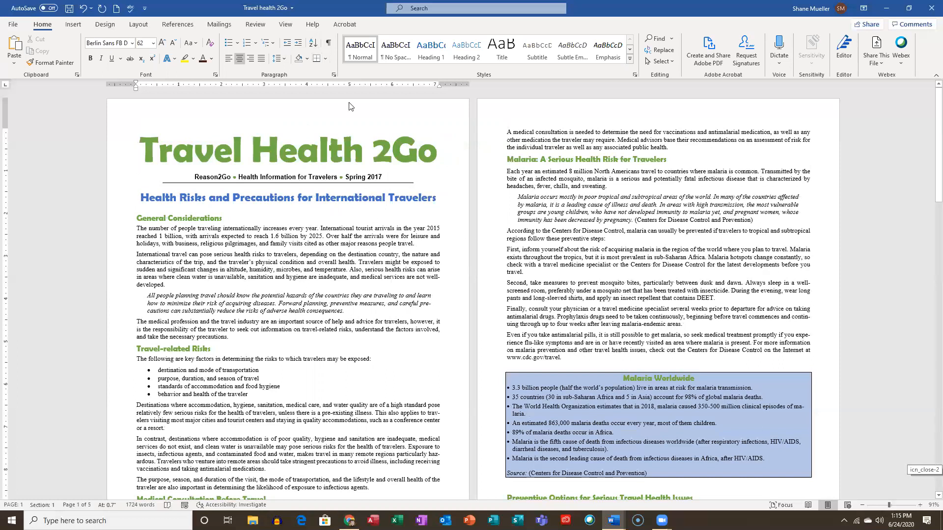
click(330, 42)
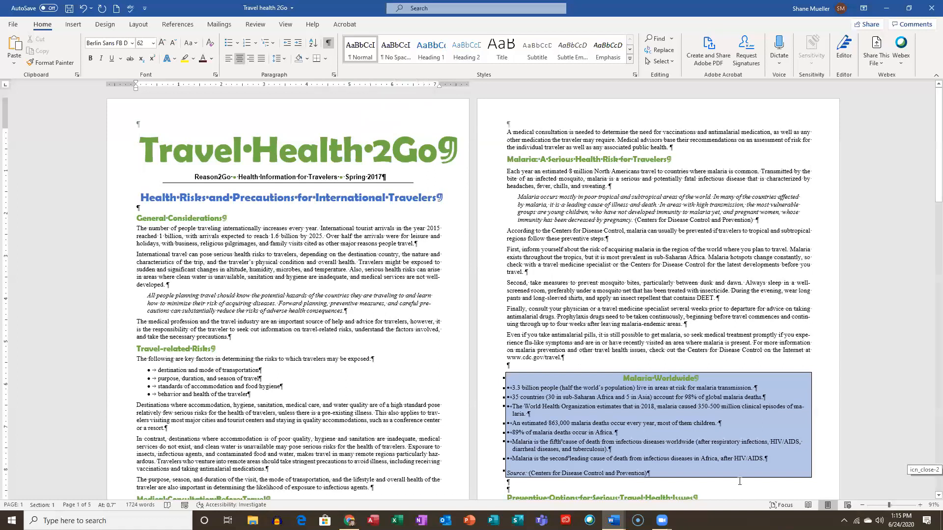
Zoom the document in to 120% and bring the opening sections of the first page into view.
scroll(750, 486, up, 3)
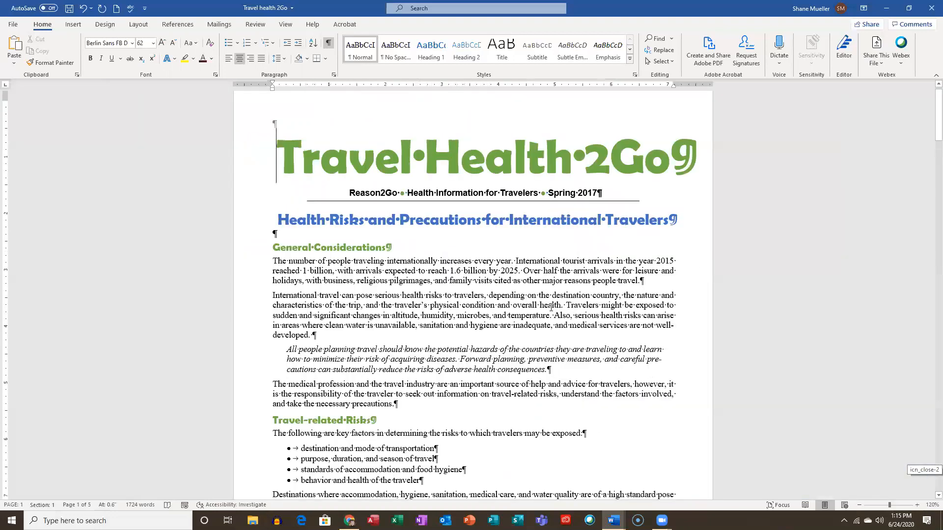
scroll(551, 307, down, 2)
scroll(550, 307, up, 1)
scroll(550, 307, up, 1)
scroll(551, 307, down, 2)
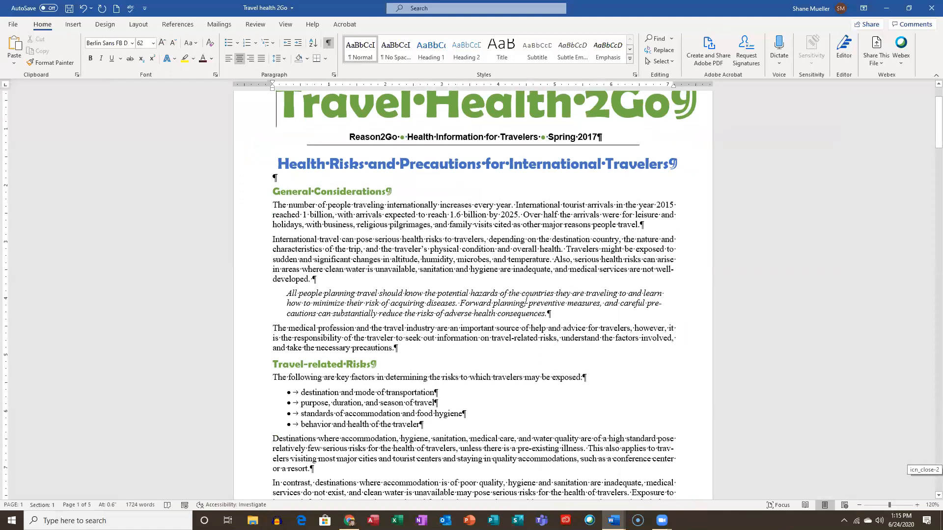
Zoom the document in to 140% and bring the top of the first page into view.
click(917, 505)
click(916, 505)
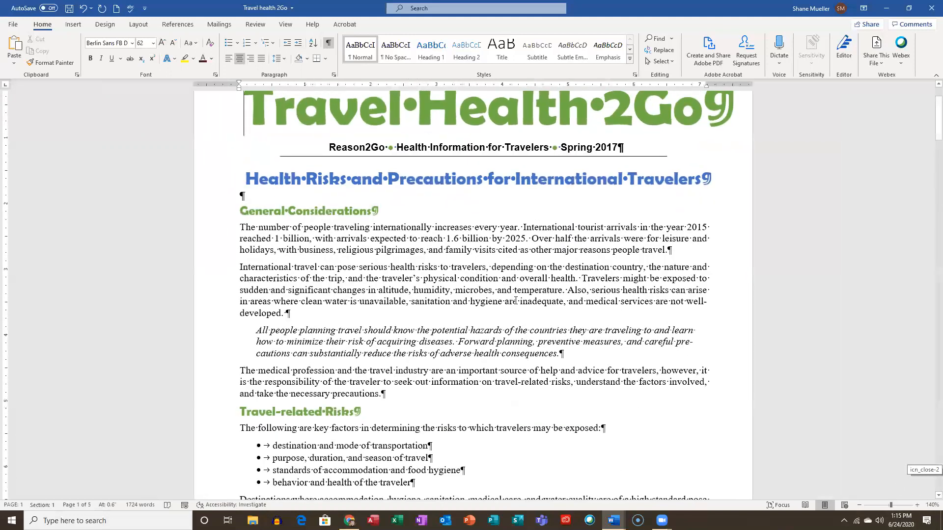
scroll(375, 254, up, 3)
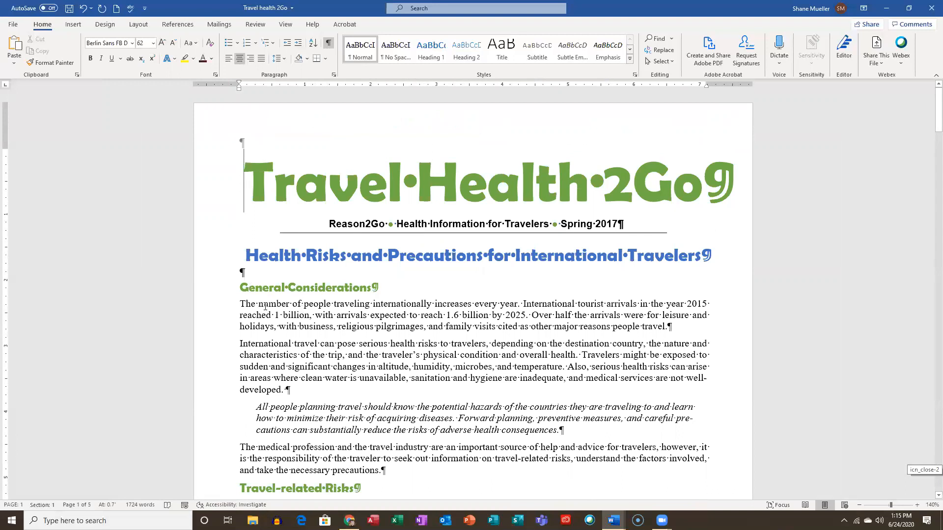
Place the insertion point before the General Considerations heading and review the available page and section break types.
click(241, 290)
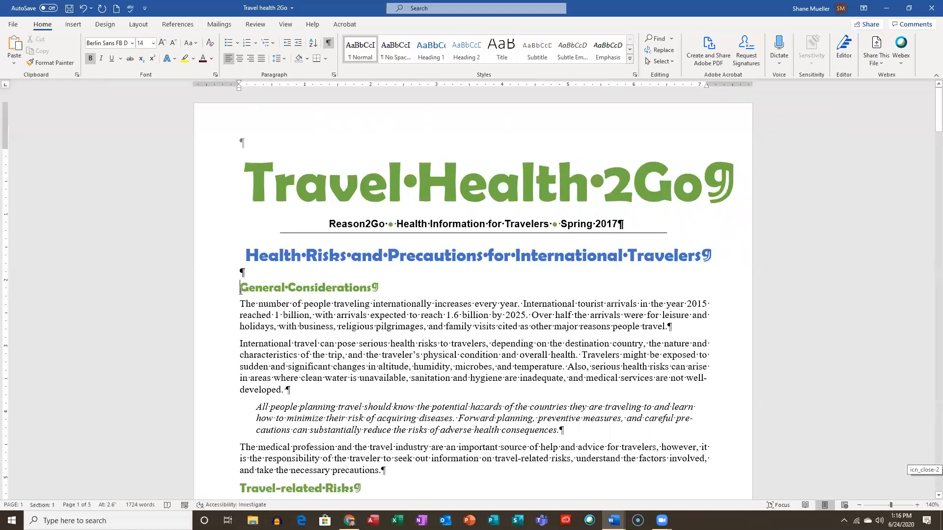
click(138, 27)
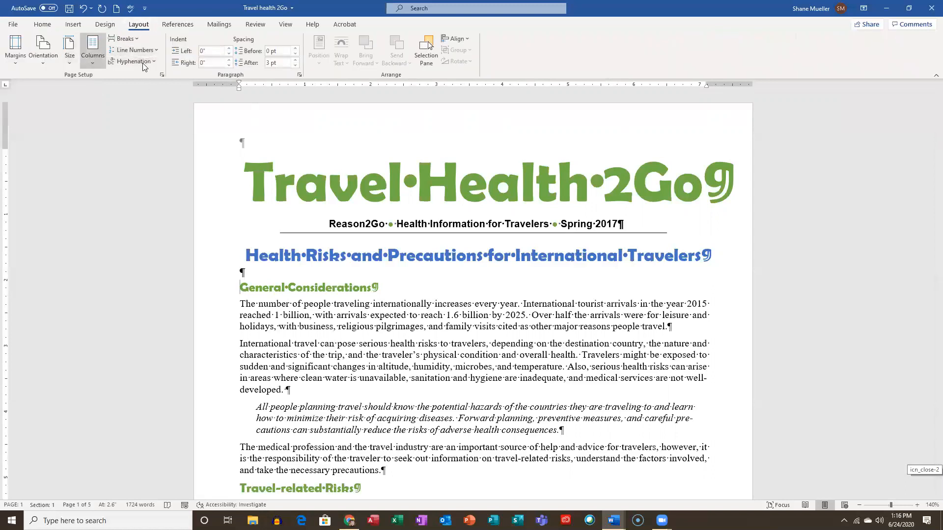
click(139, 39)
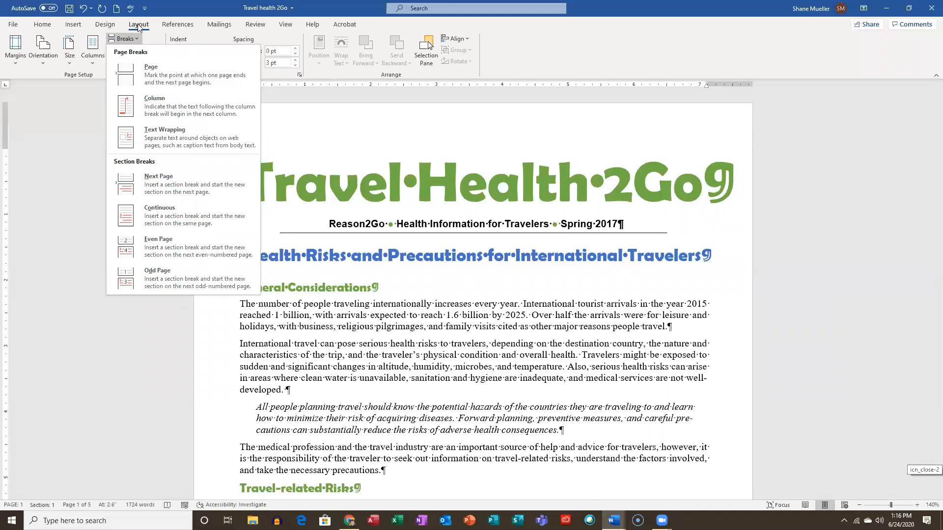
click(62, 105)
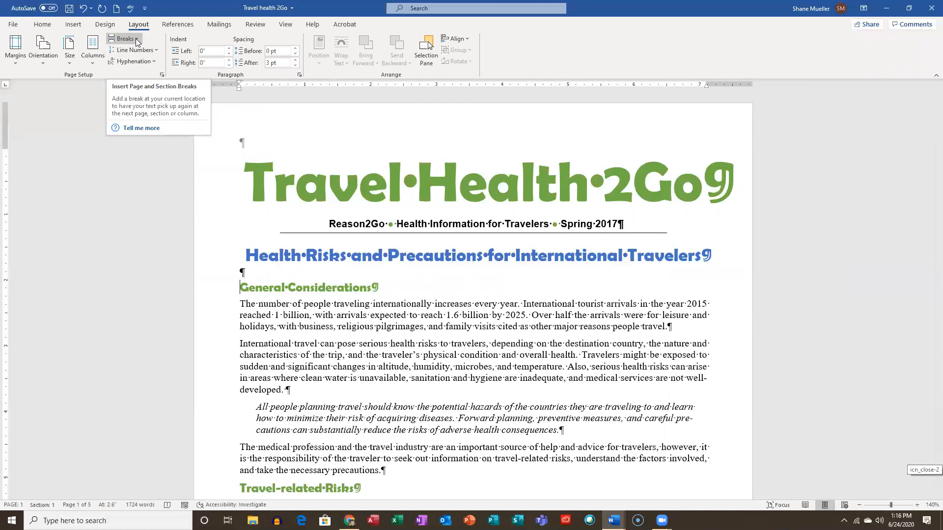
Try a page break before the General Considerations heading, inspect how the text moves, and undo it.
click(135, 39)
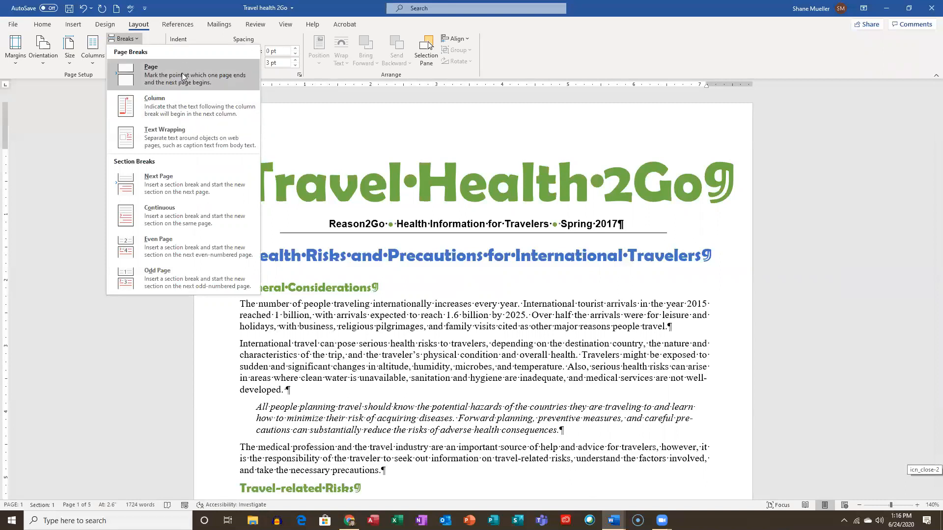
click(155, 76)
scroll(354, 235, up, 8)
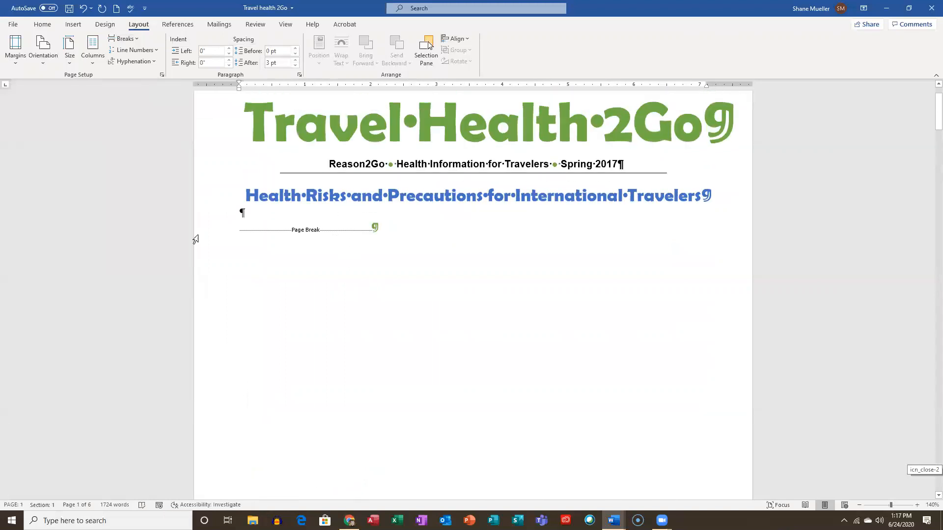
scroll(368, 263, down, 10)
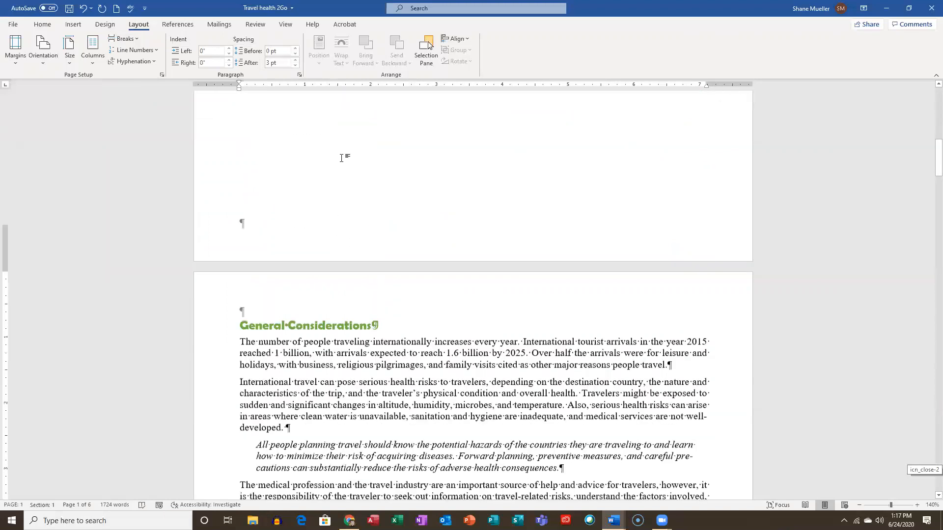
scroll(341, 159, up, 2)
click(83, 8)
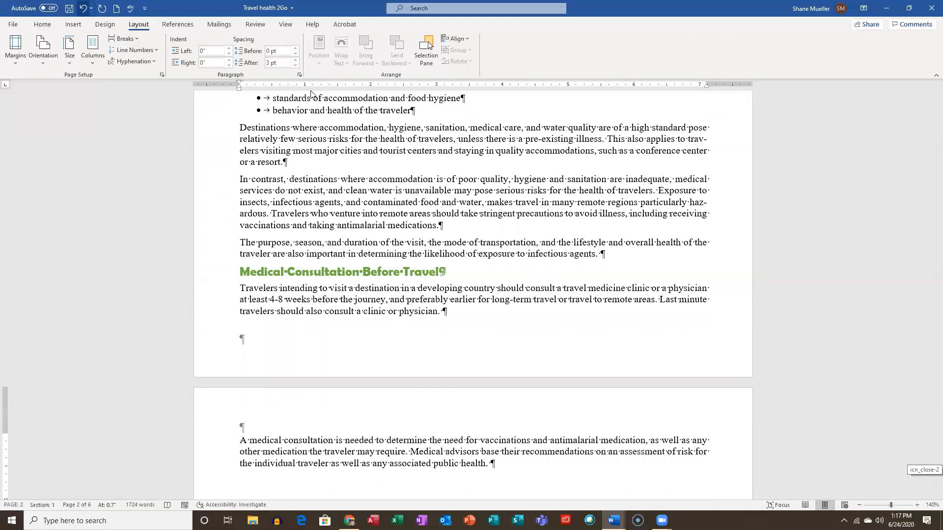
scroll(363, 198, up, 5)
scroll(363, 198, up, 3)
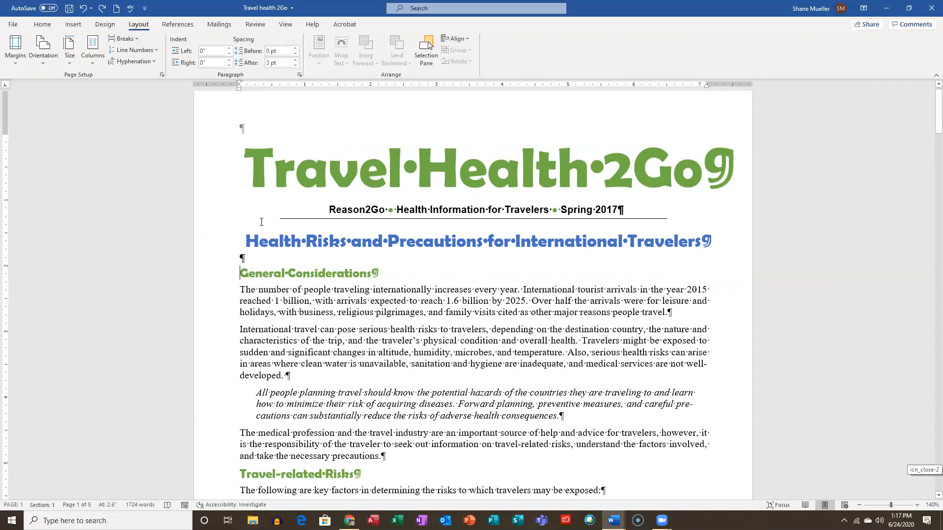
Repeat the page break before General Considerations to examine the break marker and following page, and undo it again.
click(242, 274)
click(137, 42)
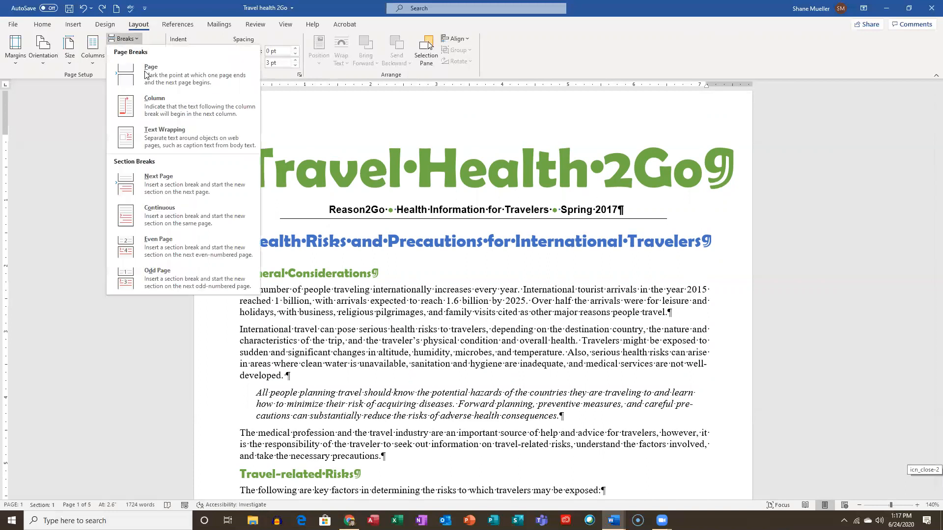
click(147, 72)
scroll(380, 233, up, 2)
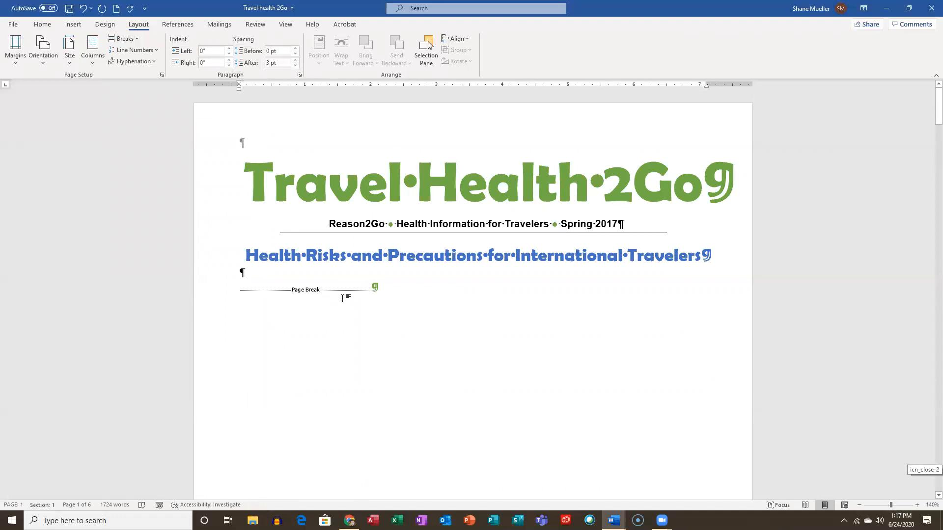
scroll(342, 298, down, 15)
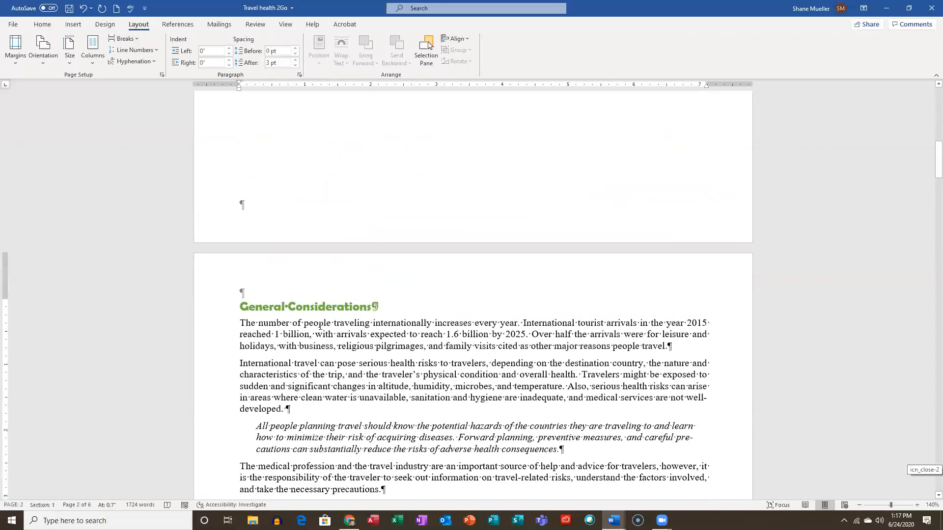
click(87, 10)
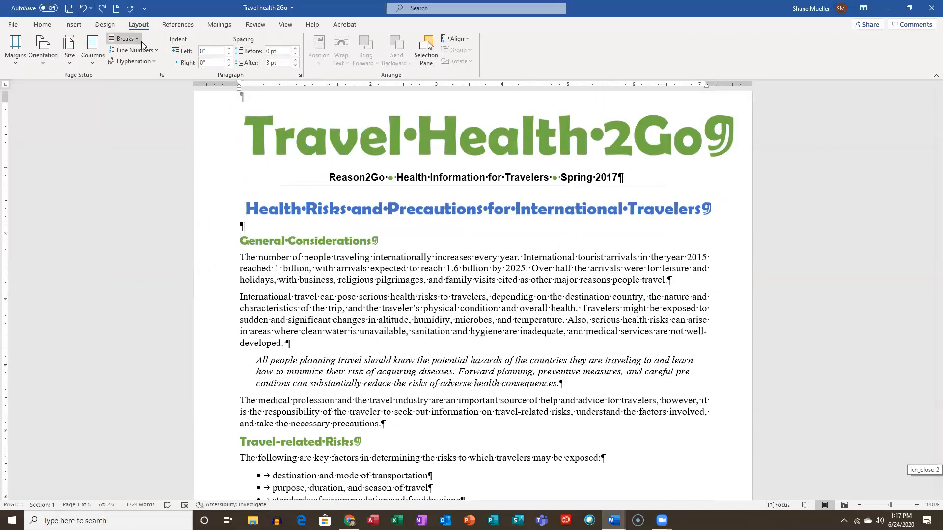
click(140, 41)
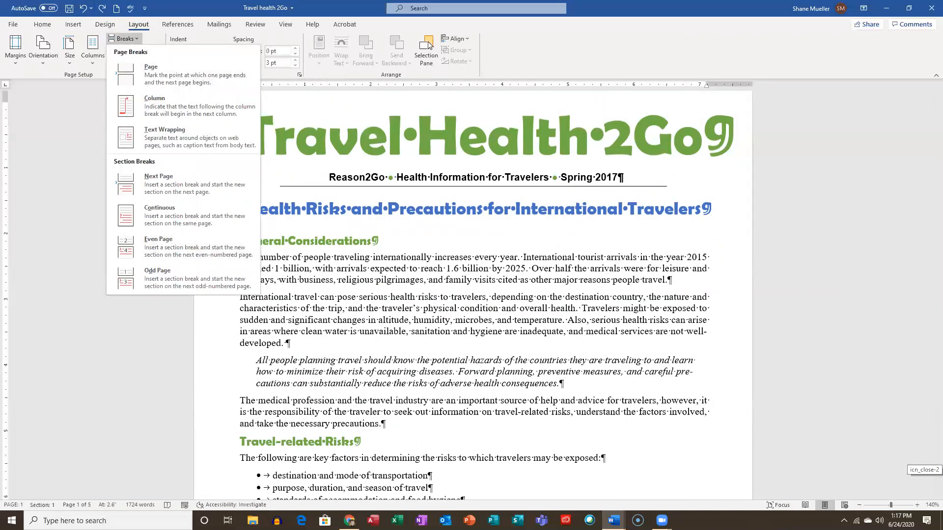
click(396, 302)
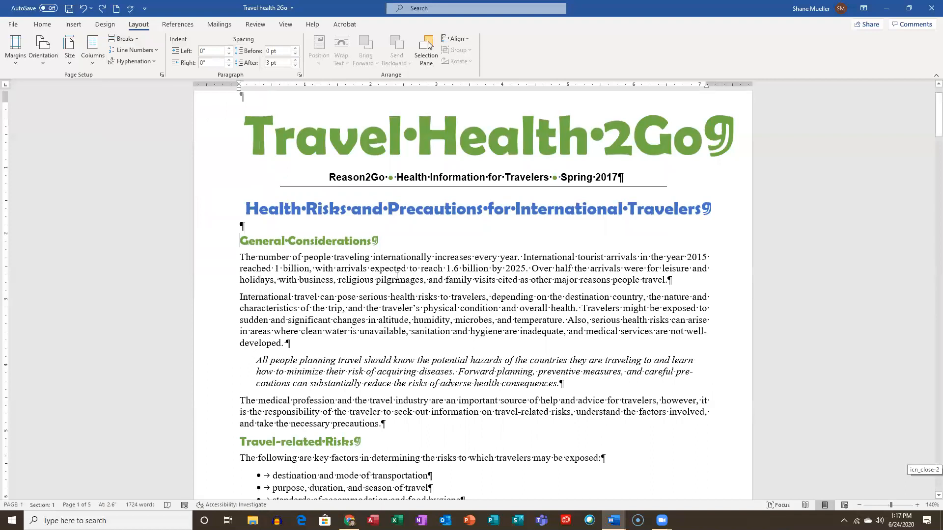
scroll(397, 277, down, 3)
scroll(435, 231, up, 2)
scroll(408, 204, up, 3)
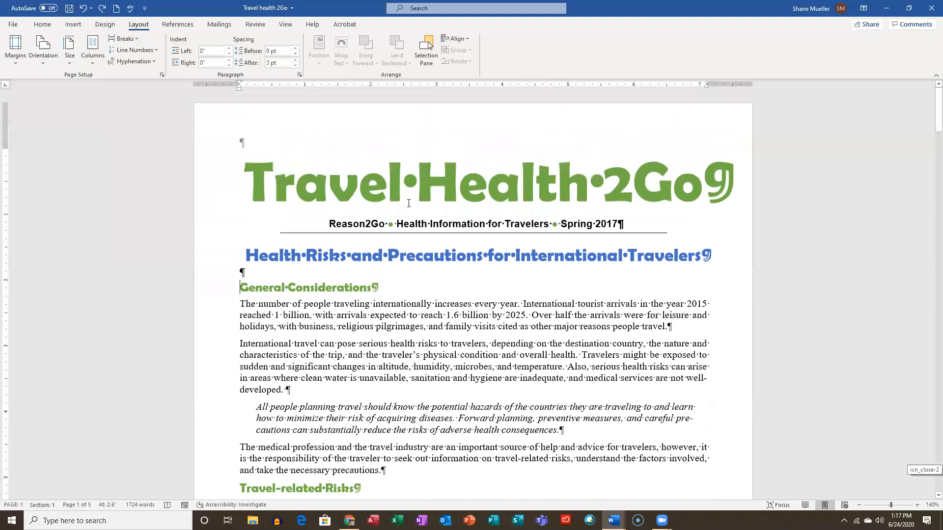
Check the section number at the newsletter title, the medical kit paragraphs and the travel medical insurance heading on the last page.
click(450, 180)
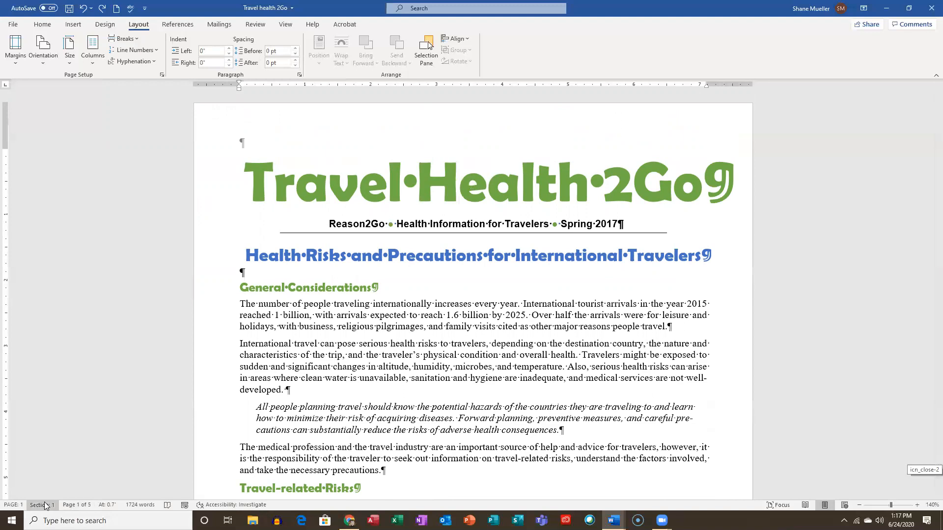
scroll(358, 302, down, 10)
scroll(358, 302, down, 20)
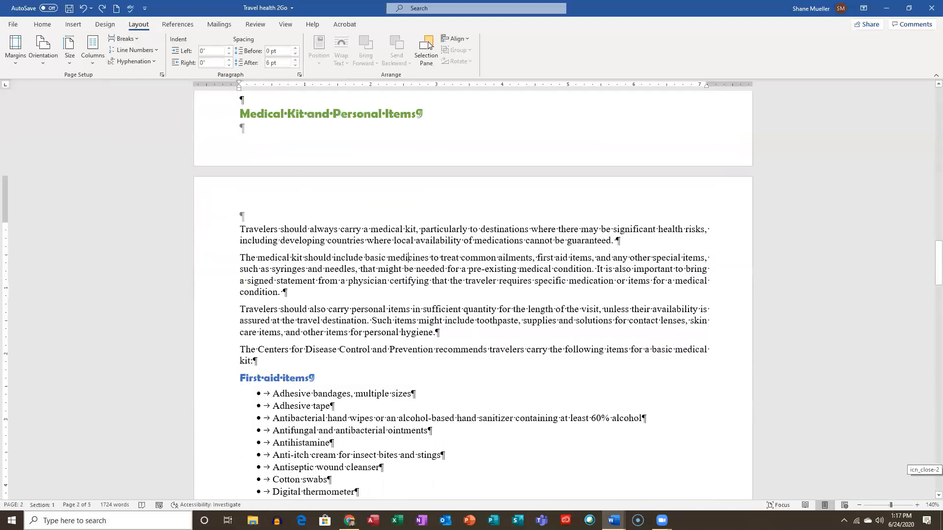
click(328, 309)
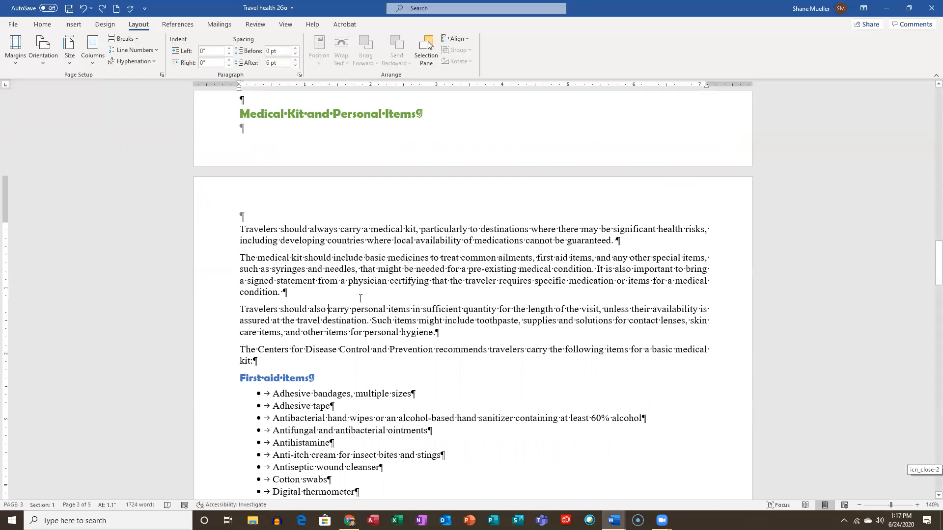
triple_click(372, 262)
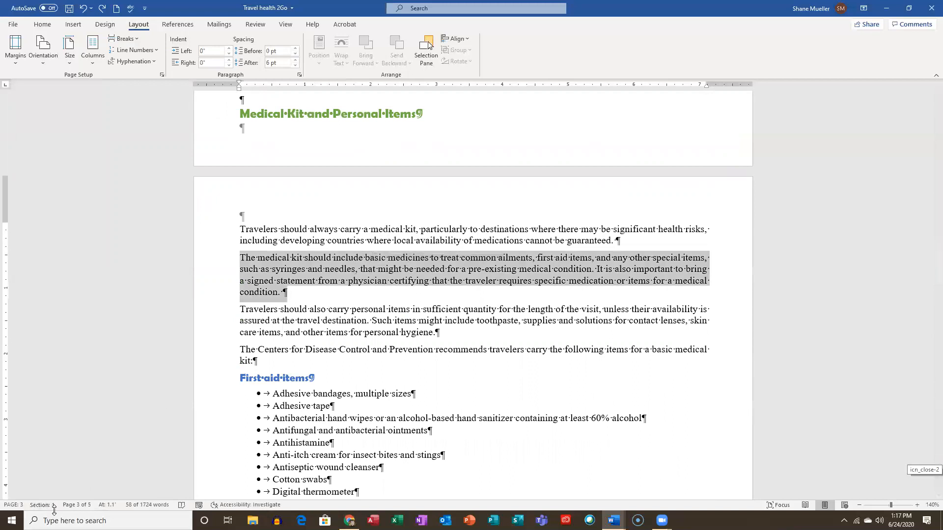
scroll(376, 342, down, 5)
scroll(376, 342, down, 20)
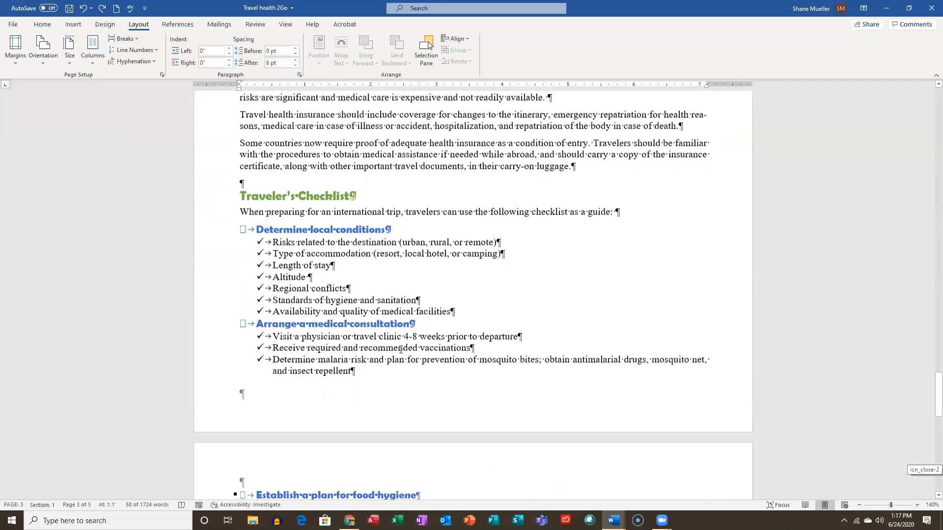
scroll(402, 350, down, 2)
double_click(373, 181)
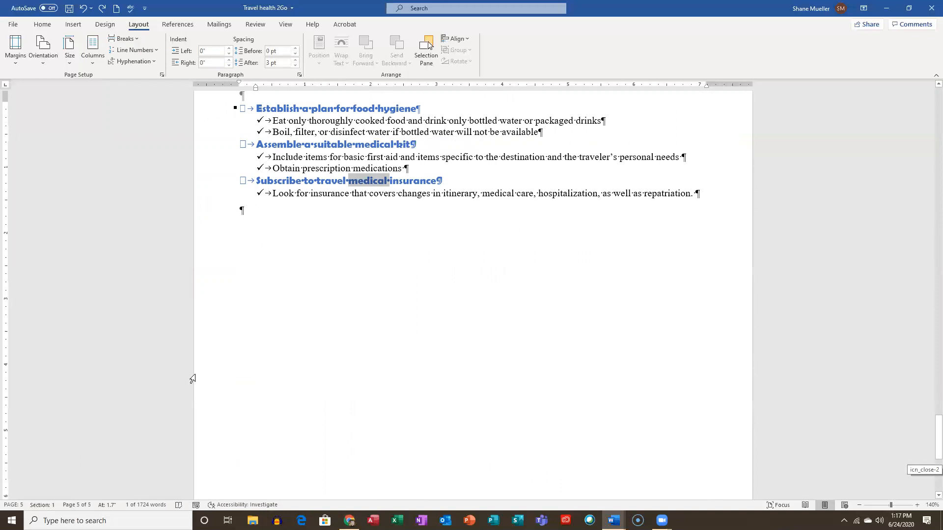
Insert a continuous section break immediately before the General Considerations heading on the first page.
key(ctrl+Home)
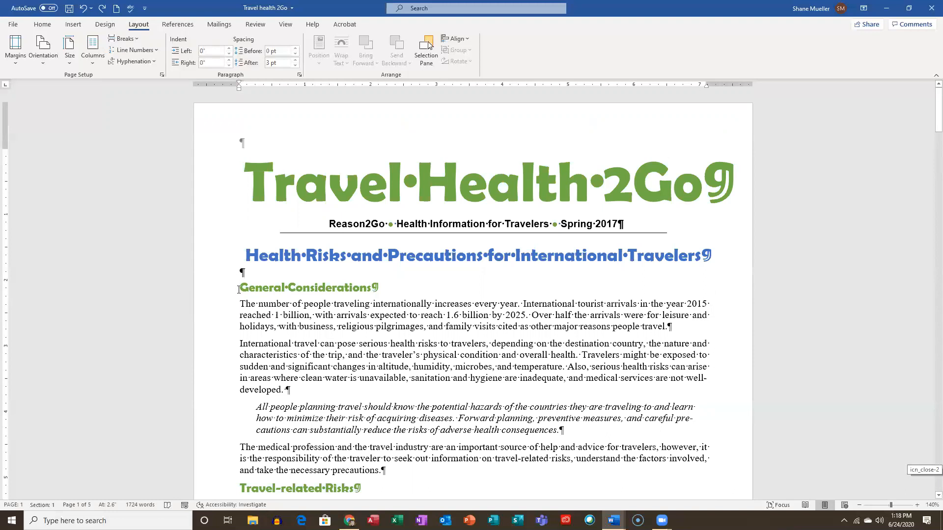
click(137, 40)
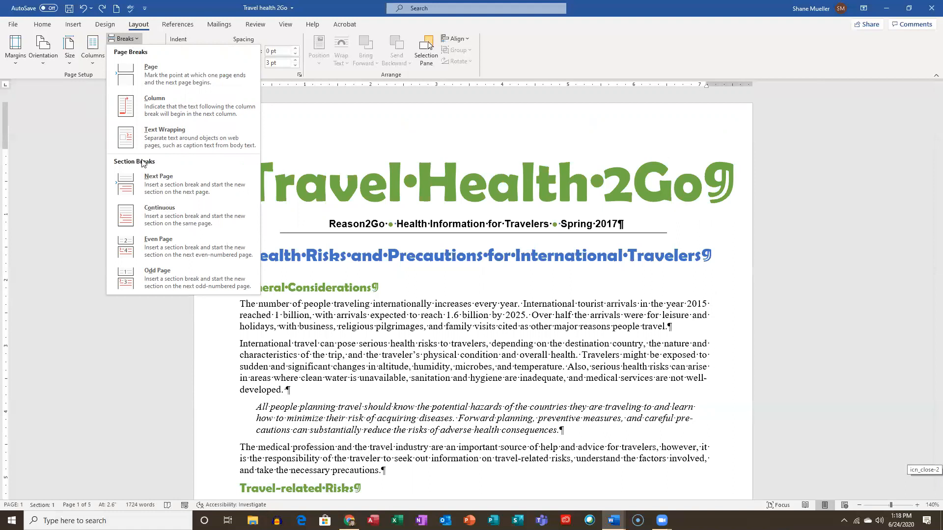
click(159, 208)
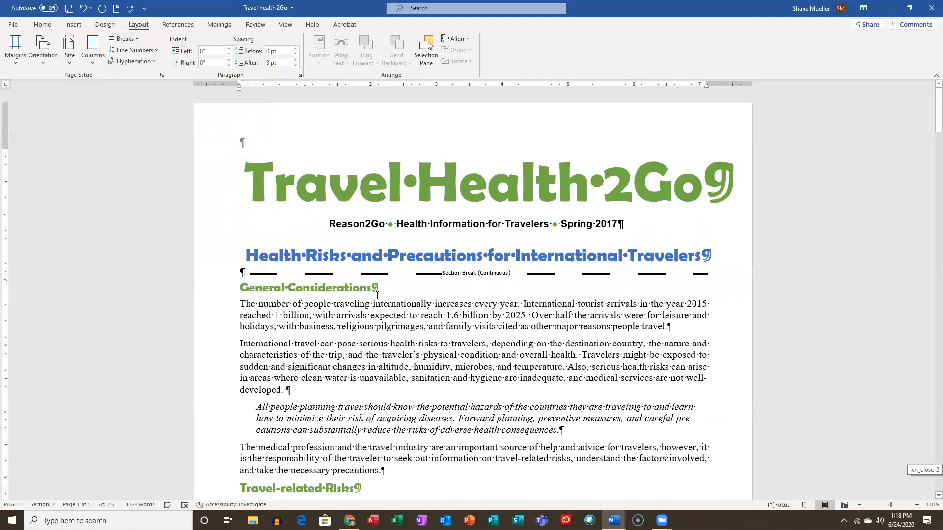
Hide and redisplay the formatting marks, and compare the section numbers at the newsletter title and the General Considerations heading.
click(42, 24)
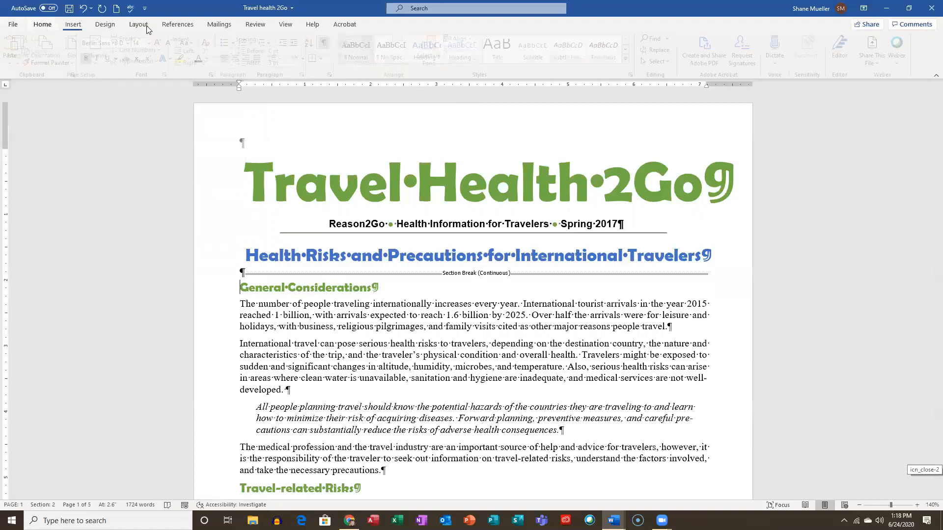
click(328, 44)
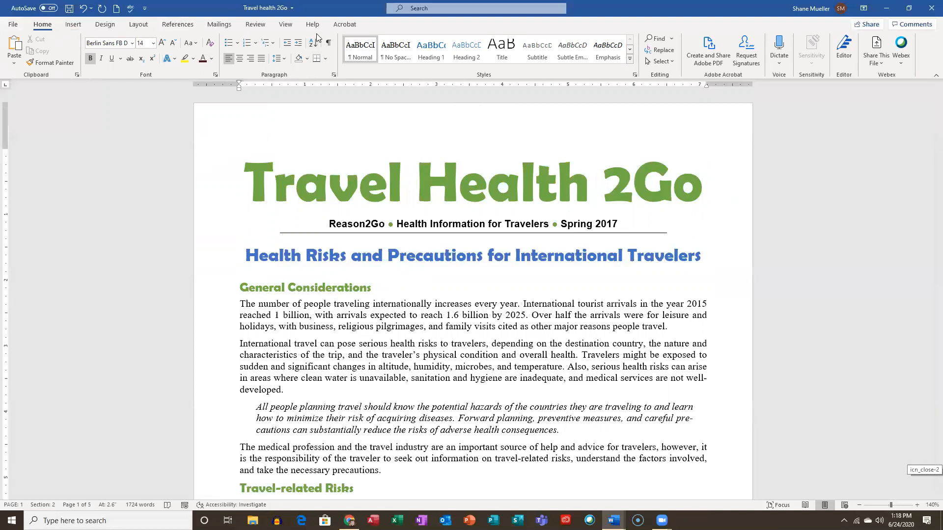
click(328, 43)
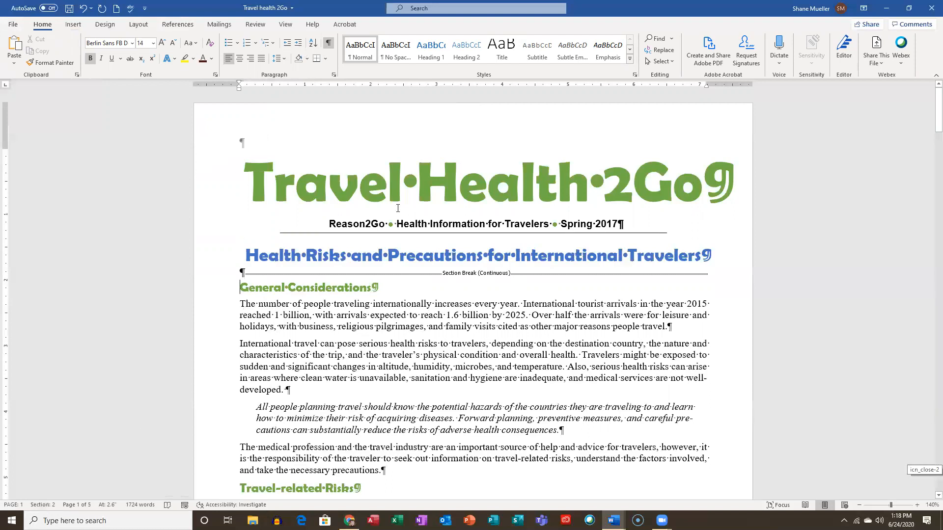
click(357, 184)
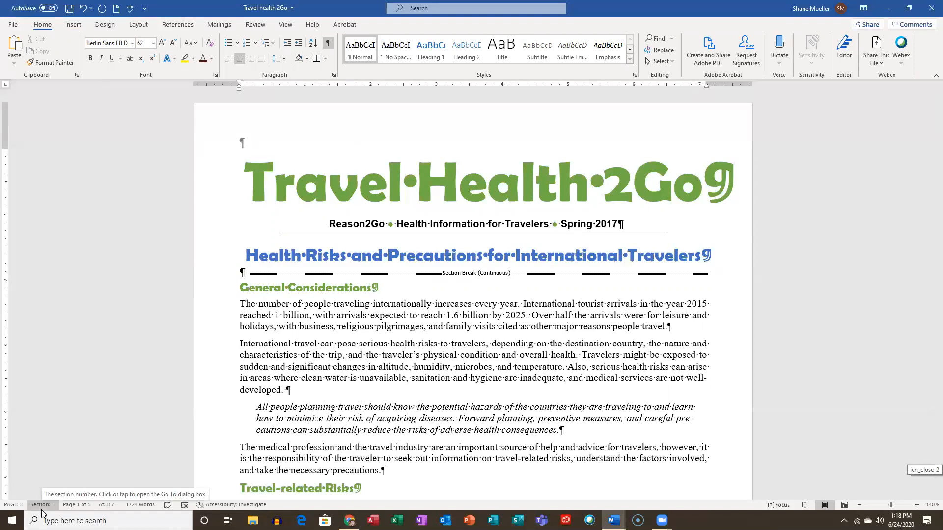
click(242, 289)
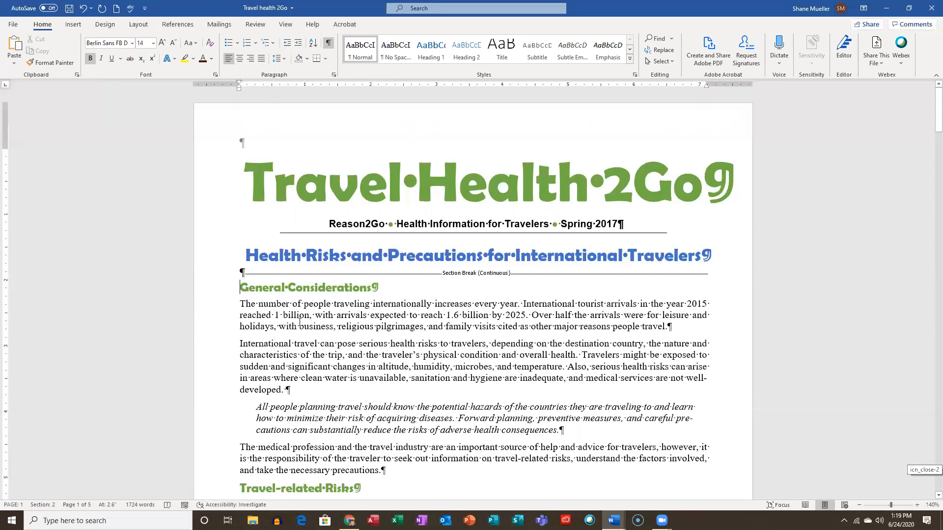
Format the section starting at General Considerations as two equal-width columns with 0.3" spacing, applied to this section.
scroll(299, 322, down, 3)
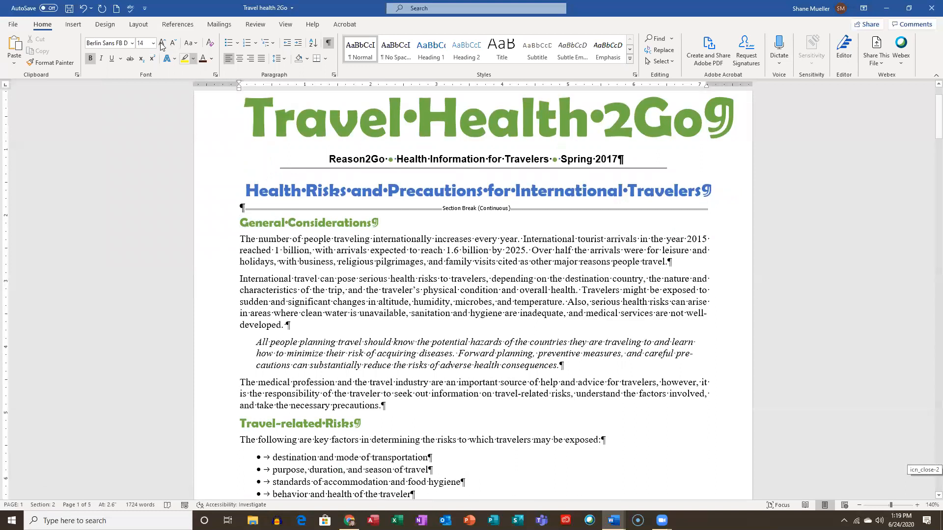
click(147, 29)
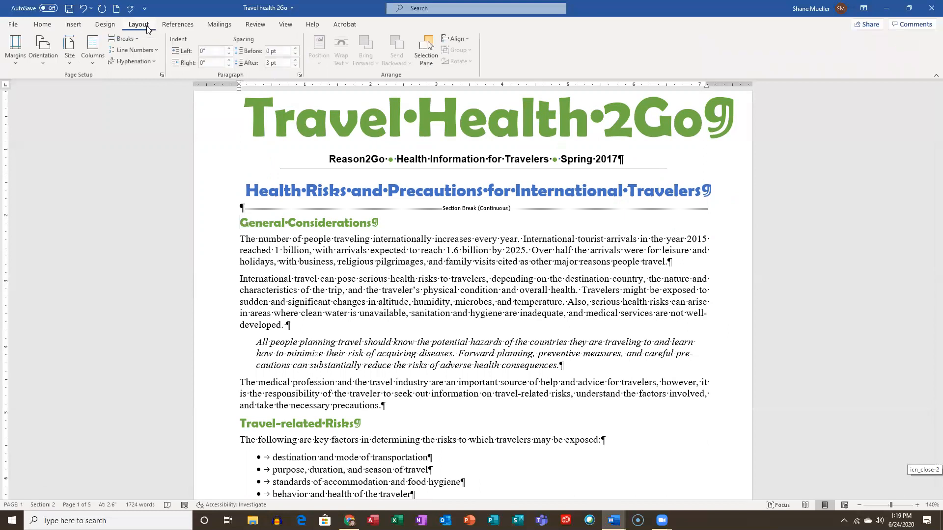
click(93, 62)
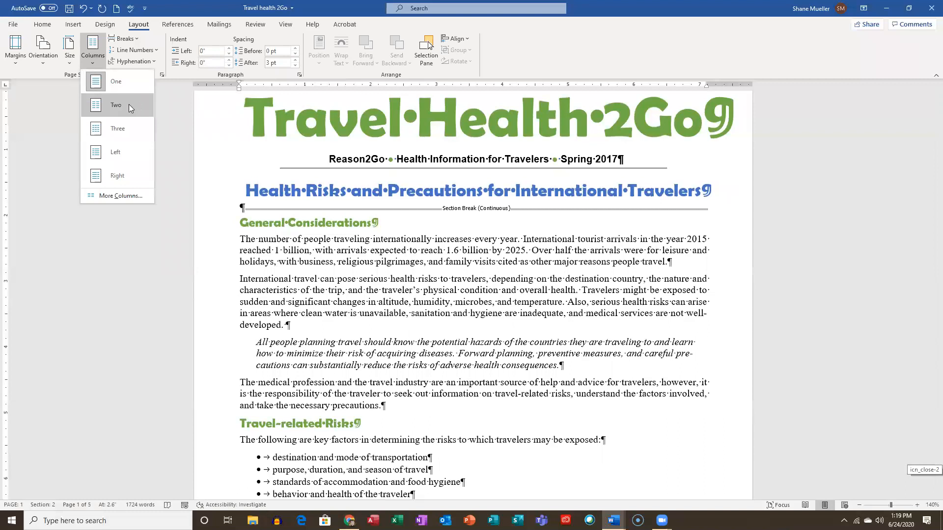
click(117, 195)
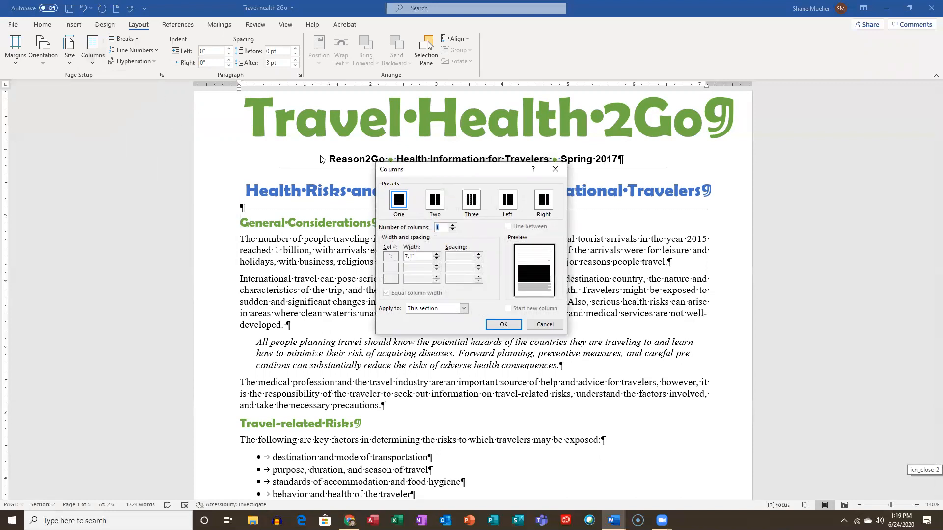
click(435, 205)
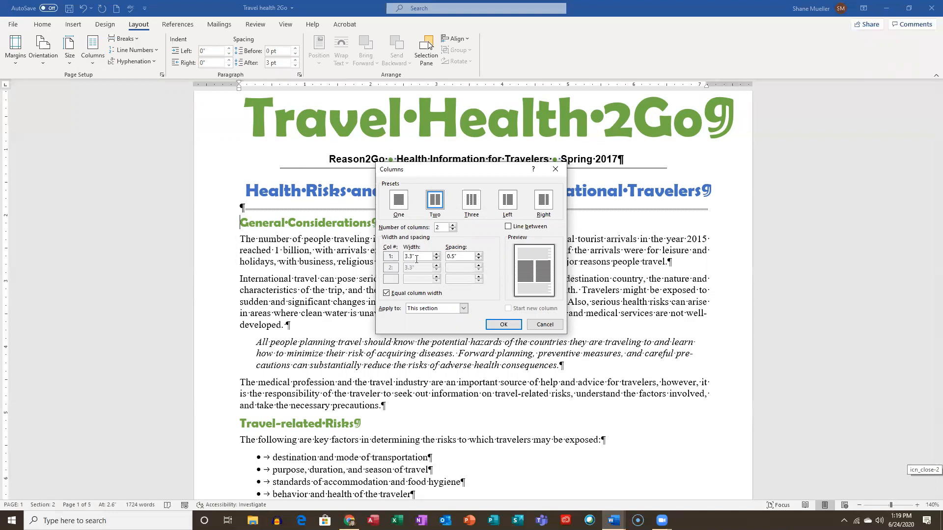
click(479, 259)
click(479, 258)
click(506, 326)
Review the two-column layout from the first page through the traveler's checklist on the last page.
scroll(357, 307, down, 10)
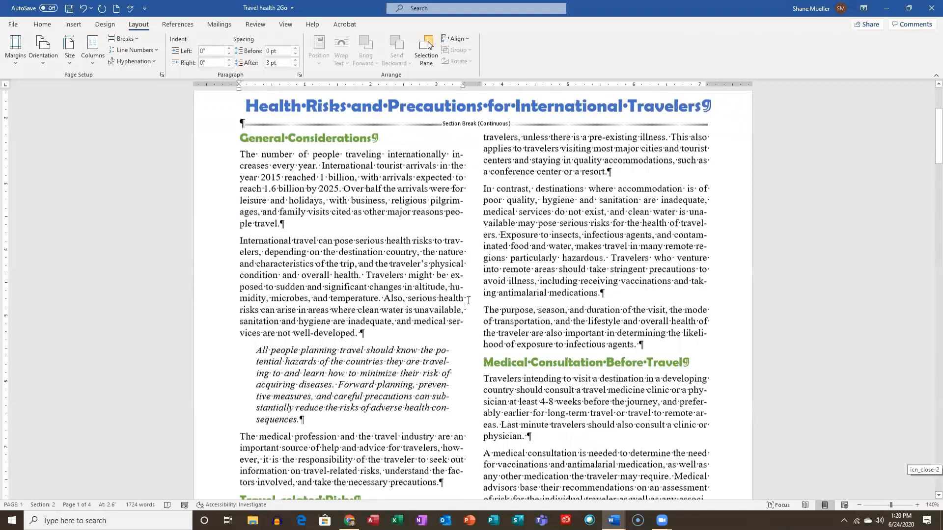
scroll(478, 298, down, 15)
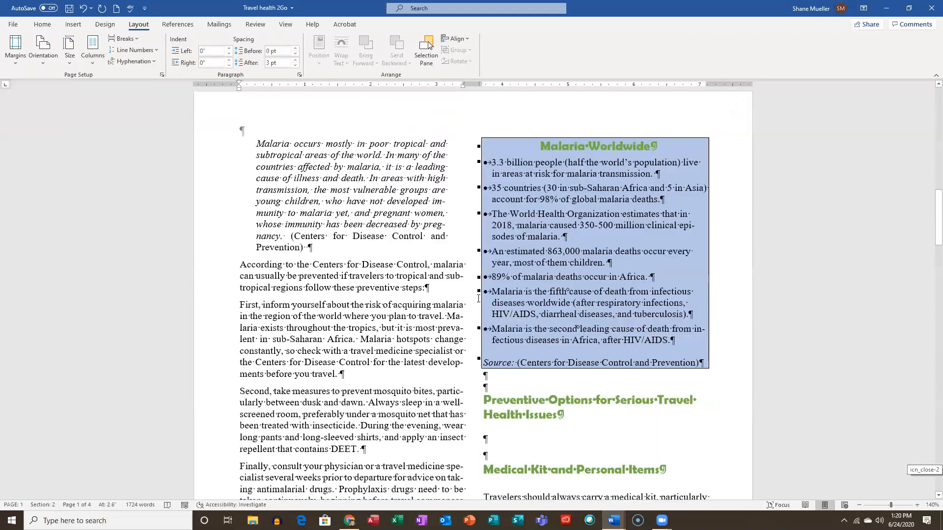
scroll(504, 302, down, 15)
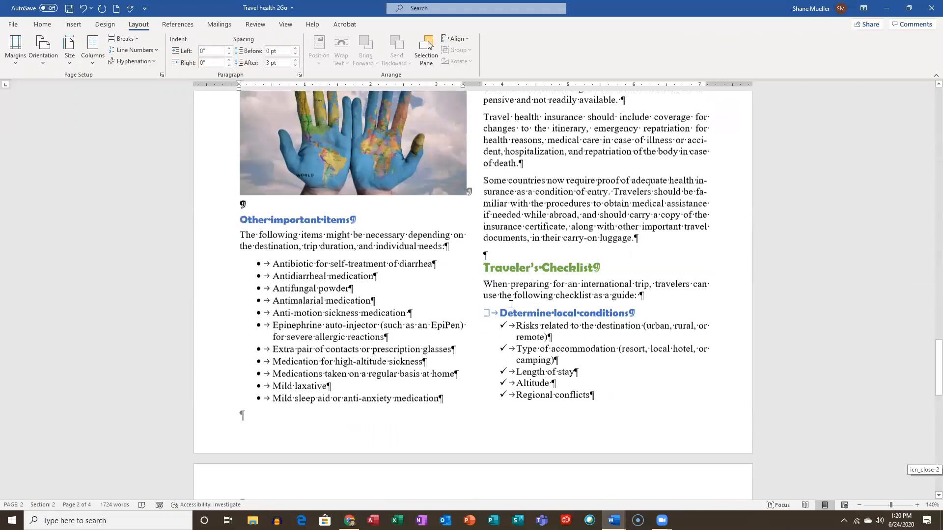
scroll(514, 288, up, 1)
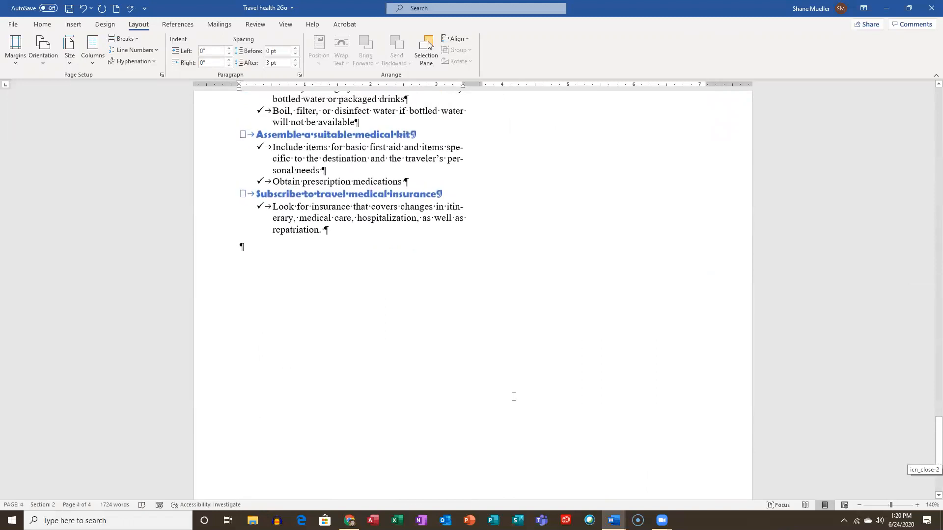
scroll(541, 359, up, 10)
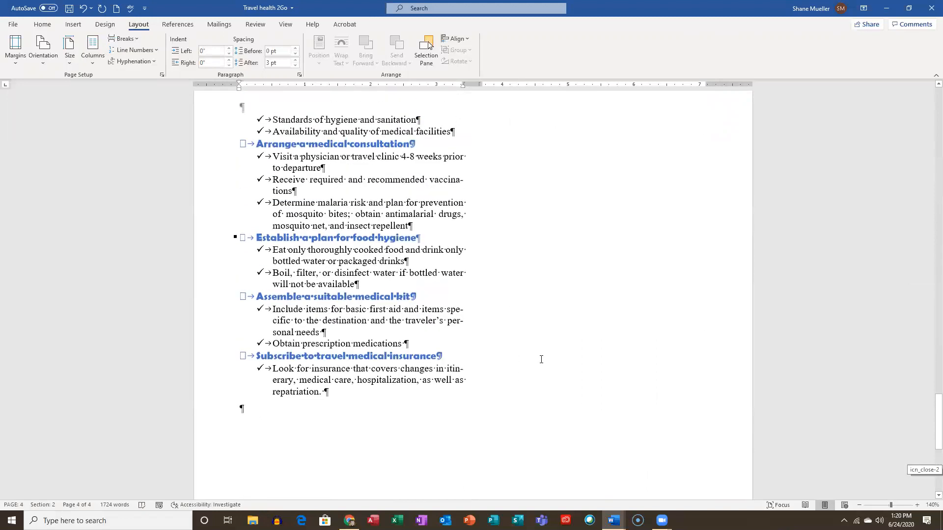
scroll(541, 359, down, 5)
scroll(541, 359, up, 5)
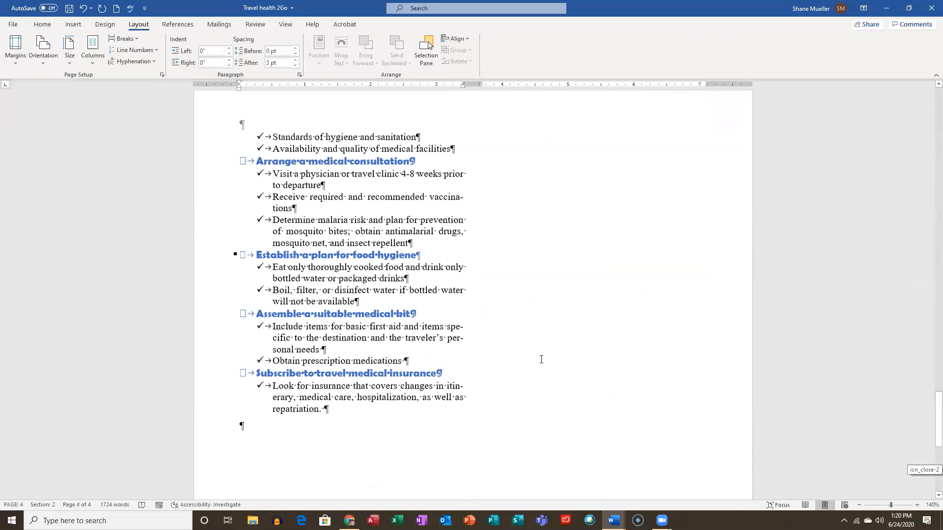
scroll(541, 359, down, 5)
scroll(541, 359, up, 13)
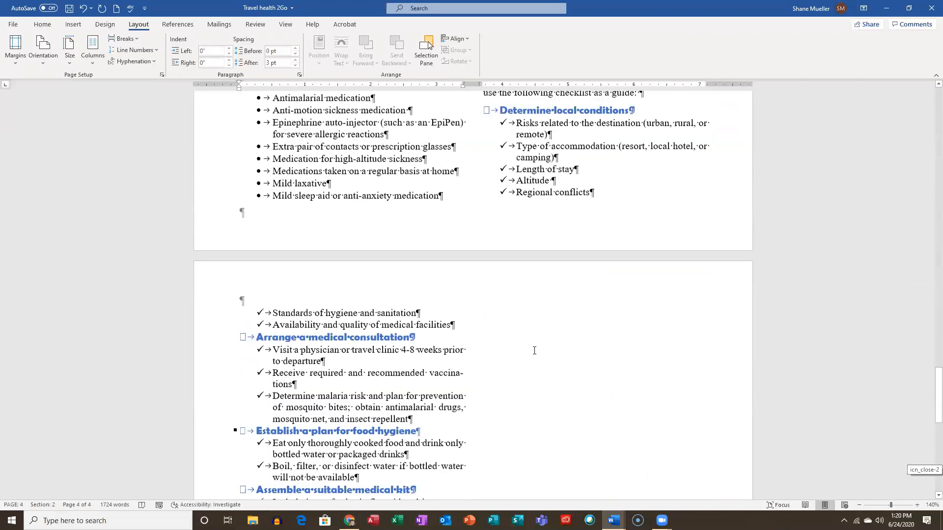
scroll(498, 334, down, 6)
scroll(498, 334, down, 11)
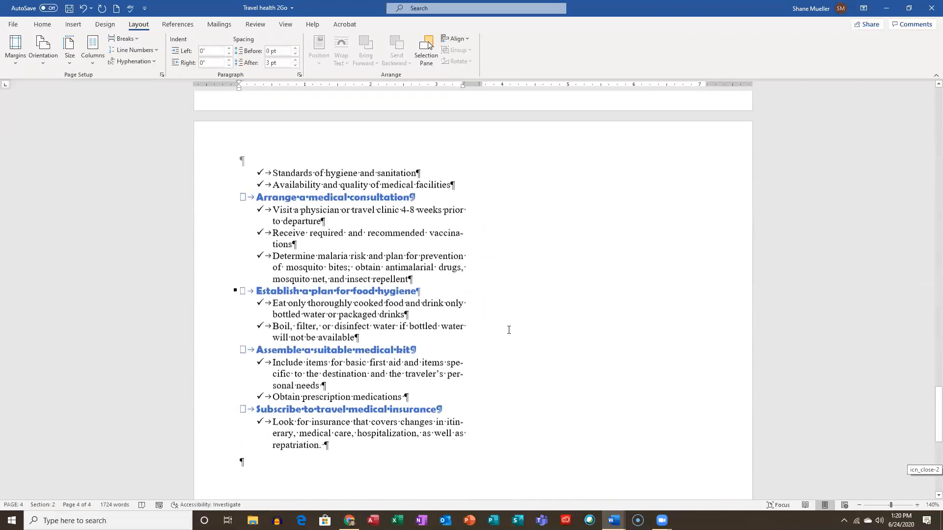
Examine how the columns break around the first aid items, Medical Kit and Personal Items, and Malaria Worldwide content on the middle pages.
scroll(526, 318, up, 5)
scroll(529, 312, up, 5)
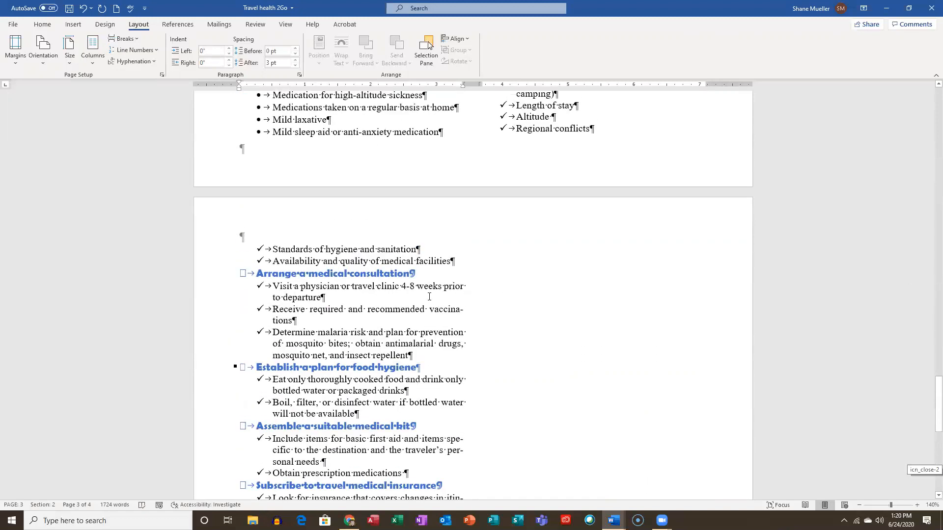
scroll(442, 280, up, 20)
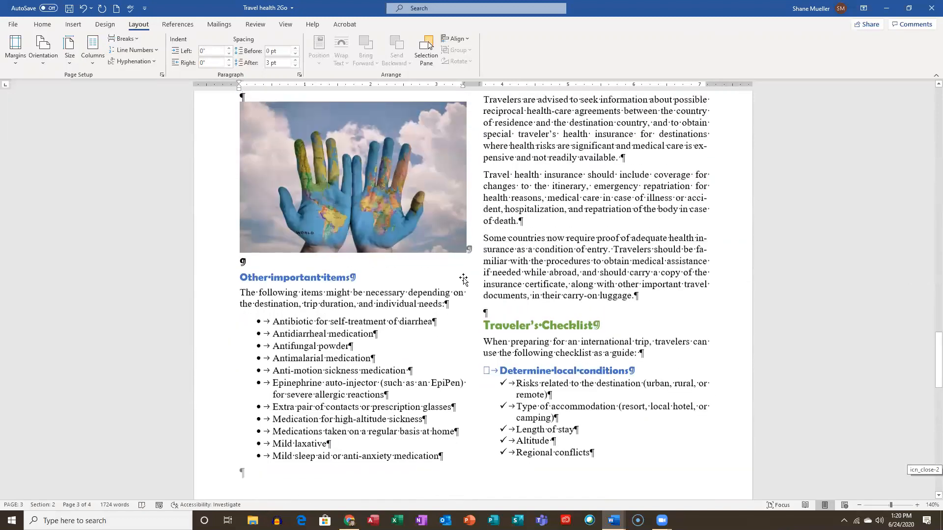
scroll(481, 280, up, 4)
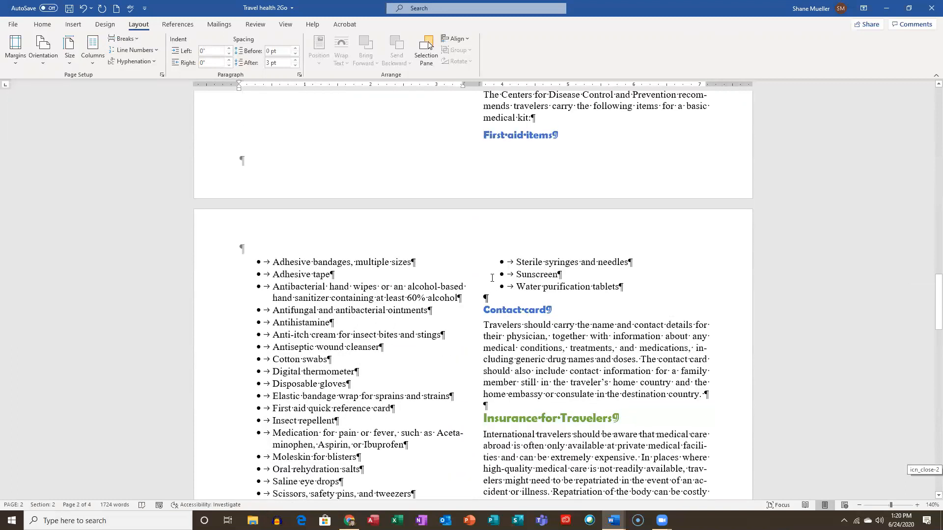
scroll(491, 278, up, 5)
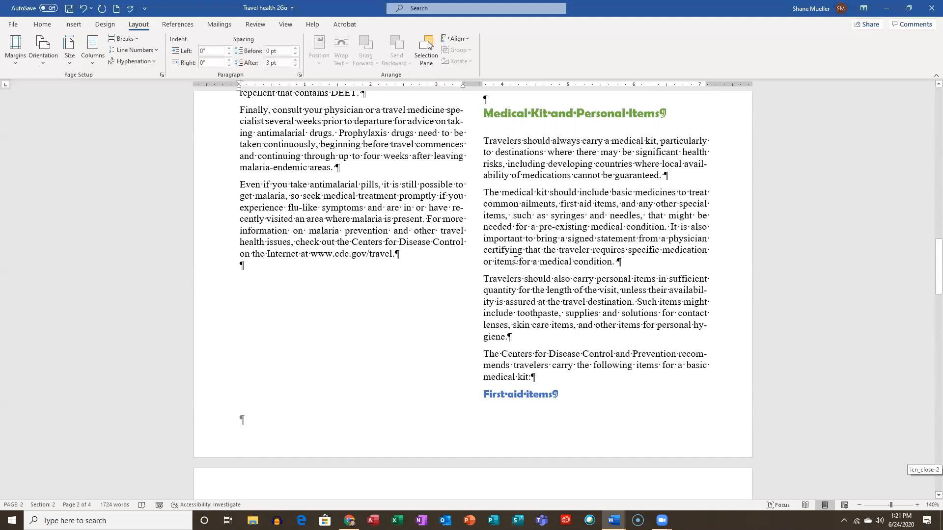
scroll(516, 263, down, 4)
scroll(540, 265, up, 9)
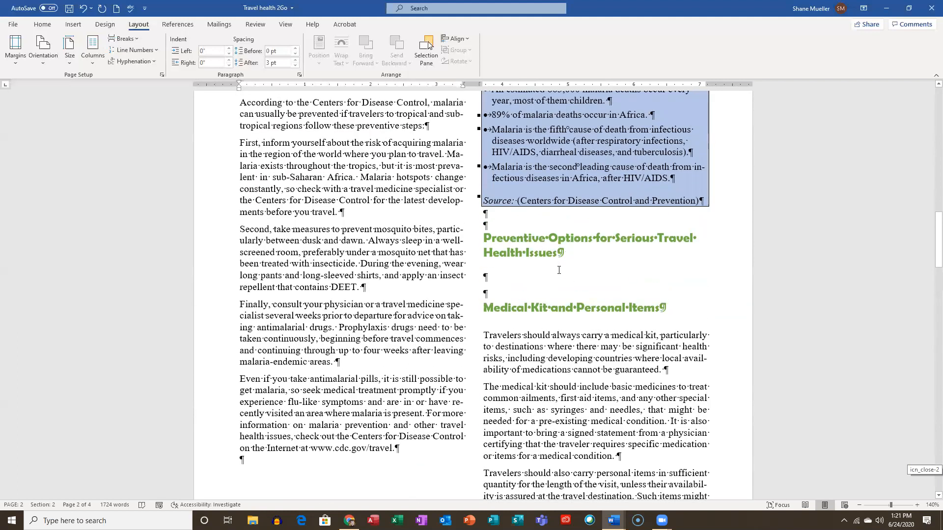
scroll(505, 312, down, 8)
scroll(506, 314, up, 5)
scroll(506, 316, down, 5)
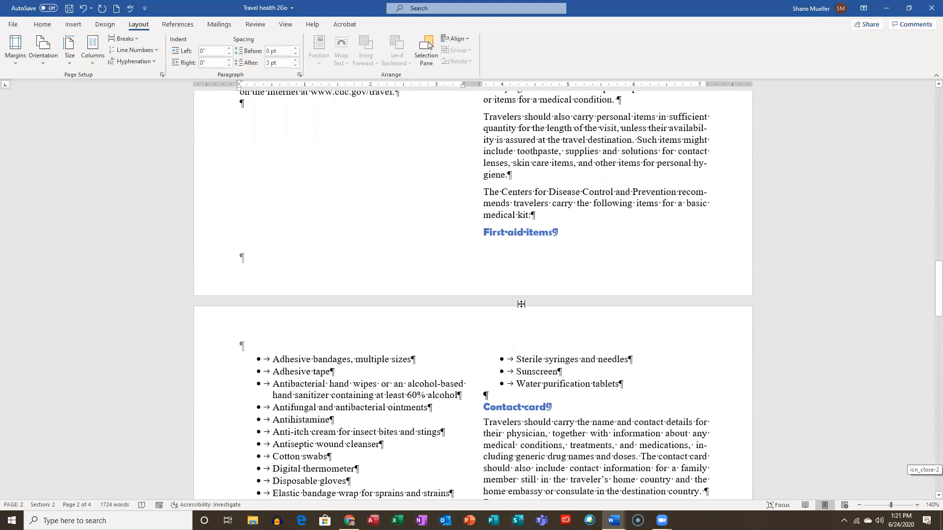
scroll(513, 346, down, 2)
scroll(506, 350, up, 5)
scroll(500, 354, down, 9)
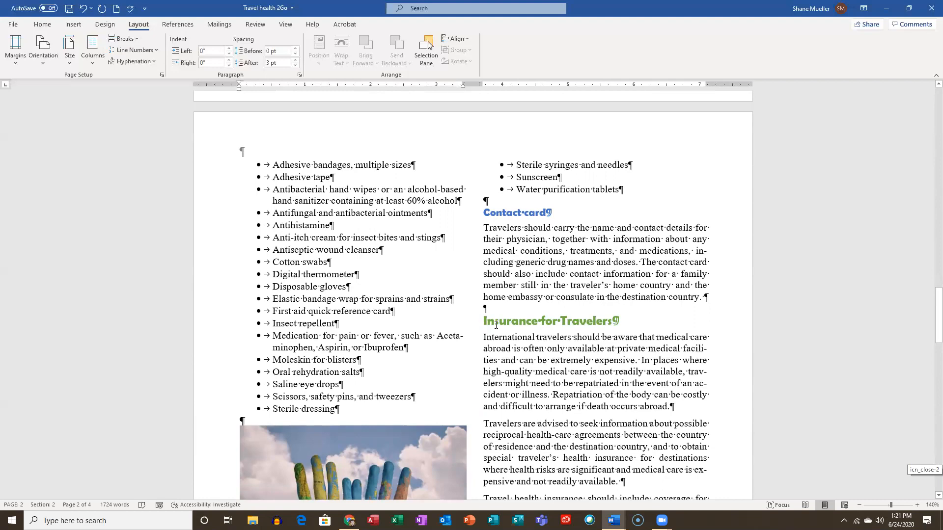
scroll(498, 314, up, 14)
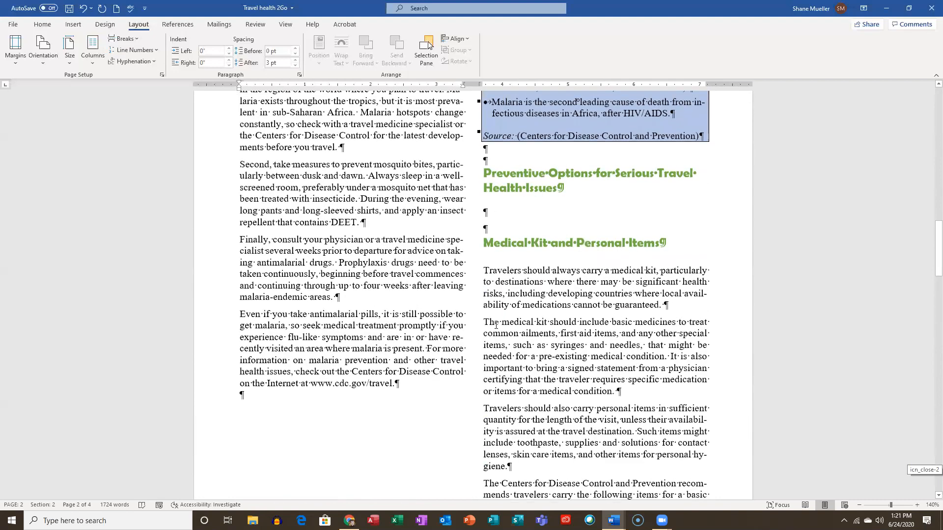
scroll(496, 325, up, 7)
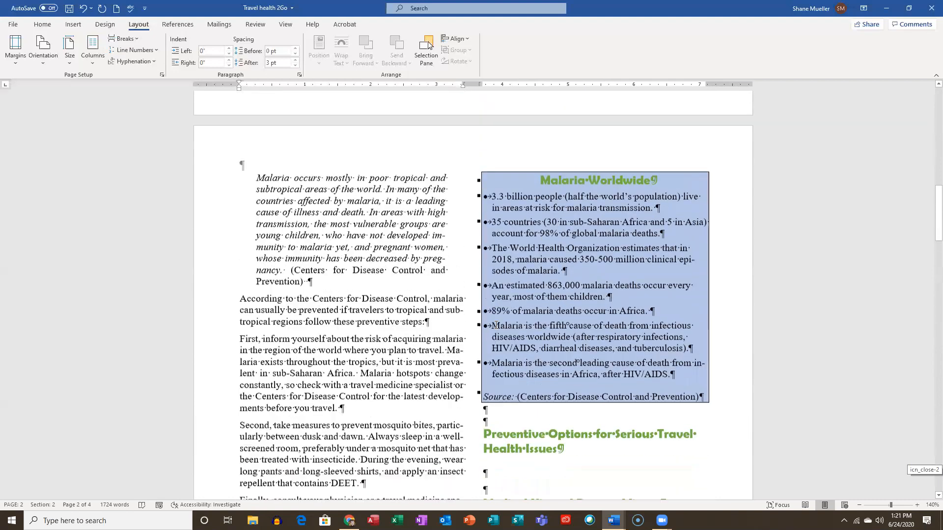
scroll(496, 324, down, 3)
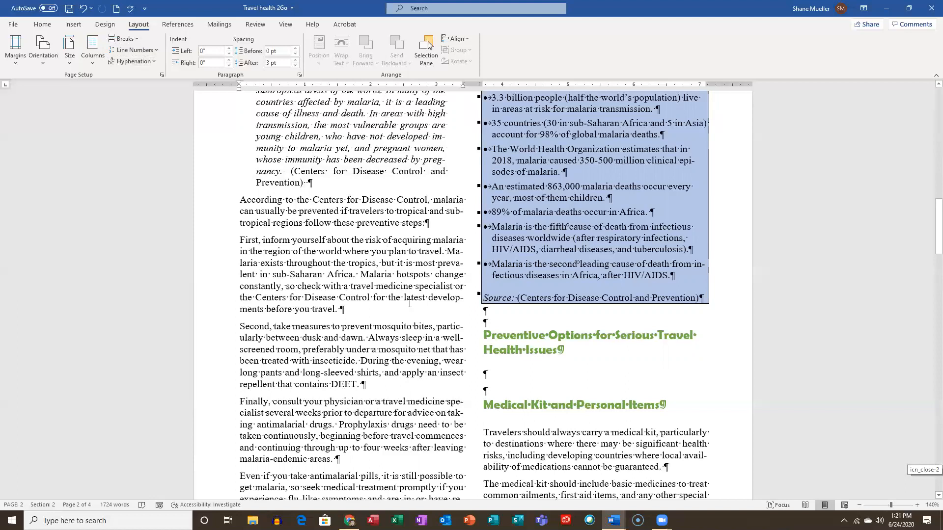
Check the column count, width and spacing settings of the General Considerations section without changing them.
scroll(398, 320, up, 20)
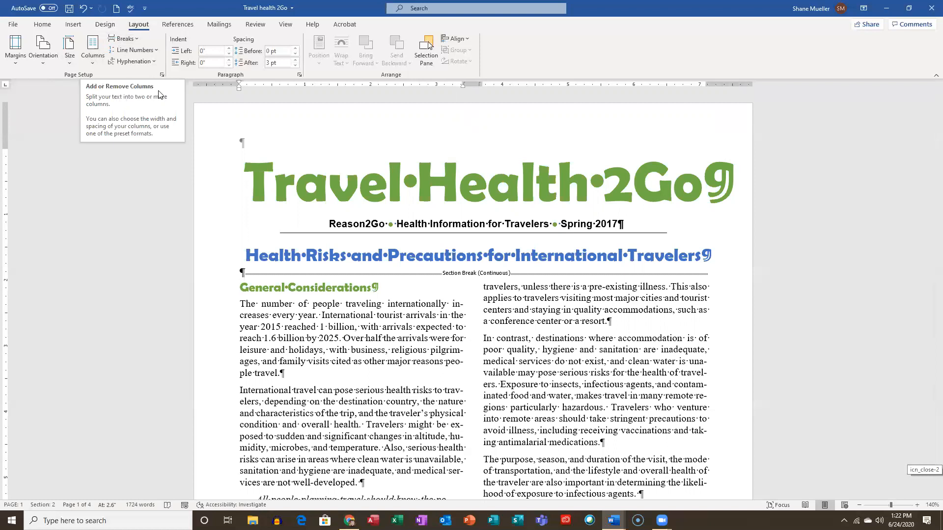
click(93, 64)
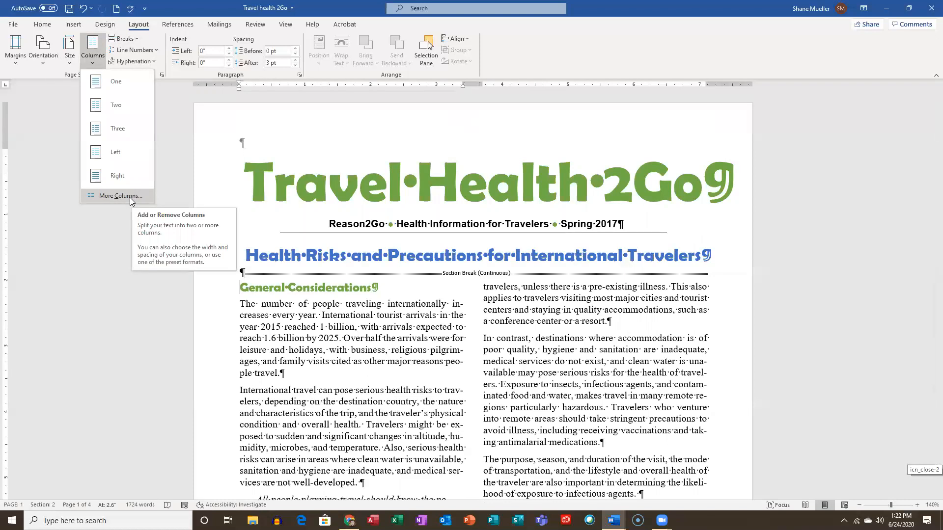
click(130, 197)
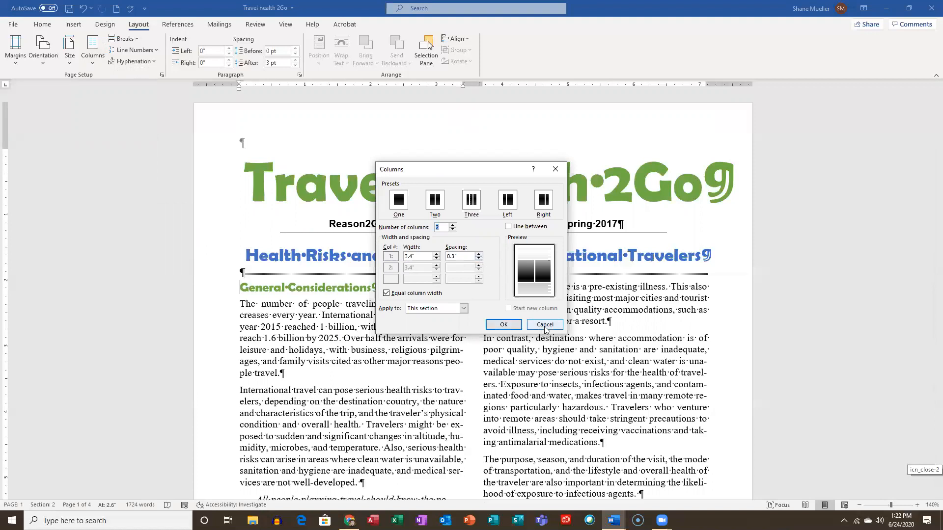
click(552, 172)
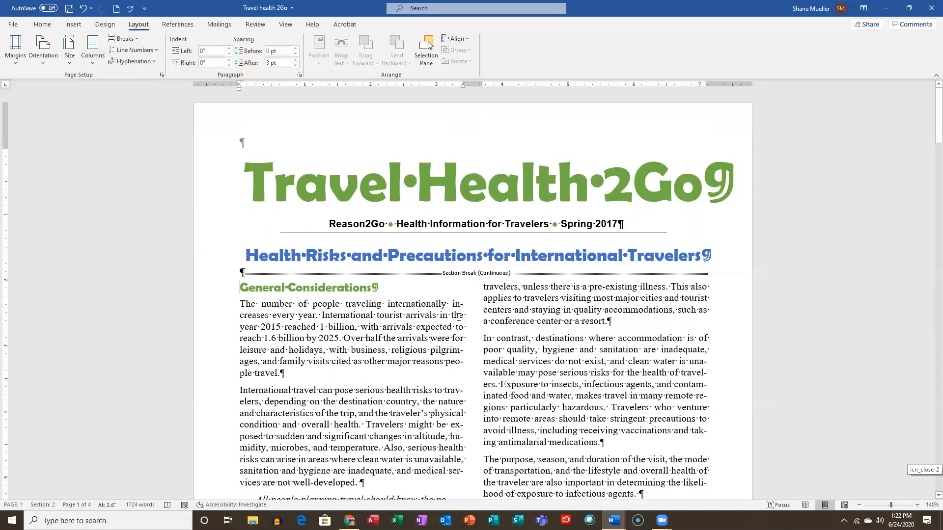
Display multiple pages side by side and review how the text flows across the columns and pages.
scroll(458, 316, down, 2)
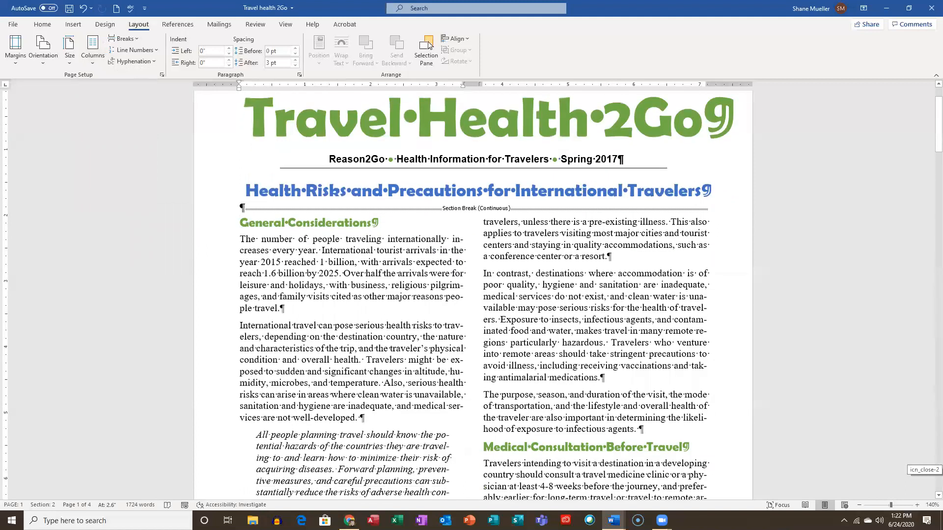
click(285, 24)
click(345, 50)
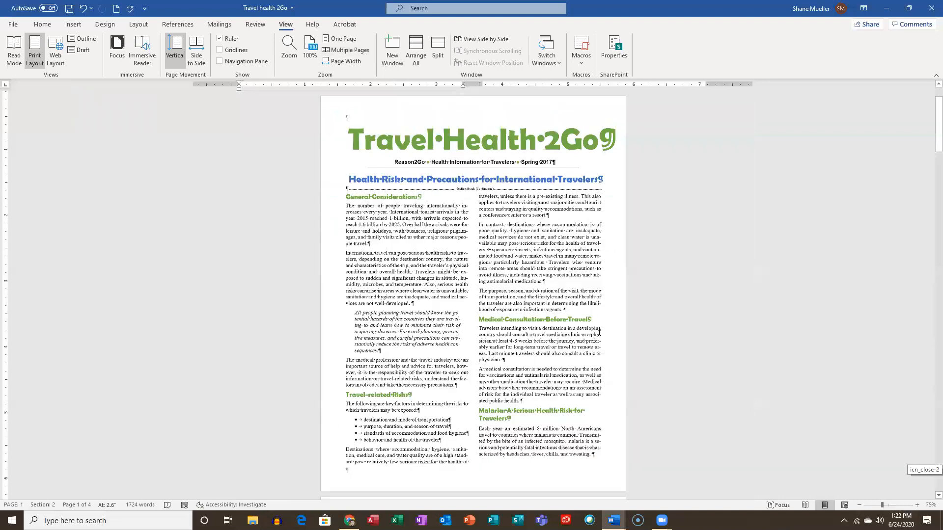
scroll(570, 255, down, 3)
scroll(570, 255, up, 5)
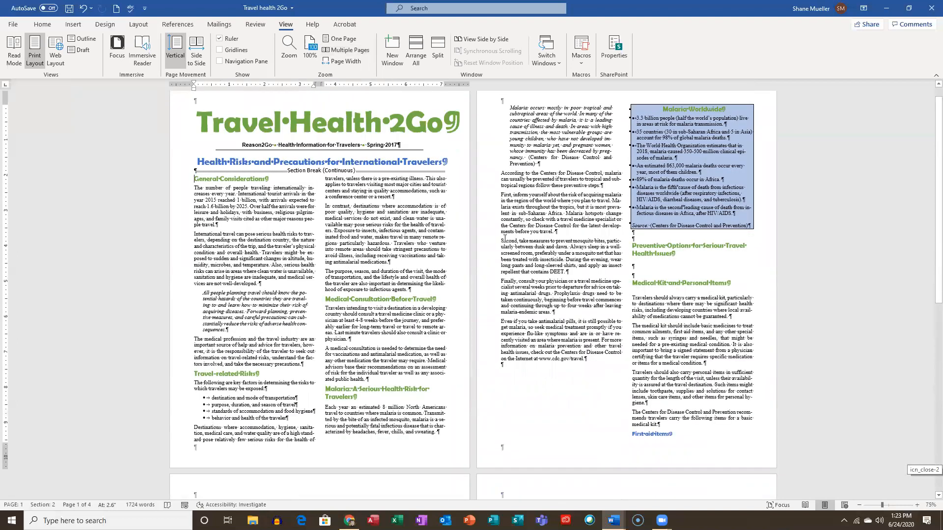
scroll(527, 267, down, 3)
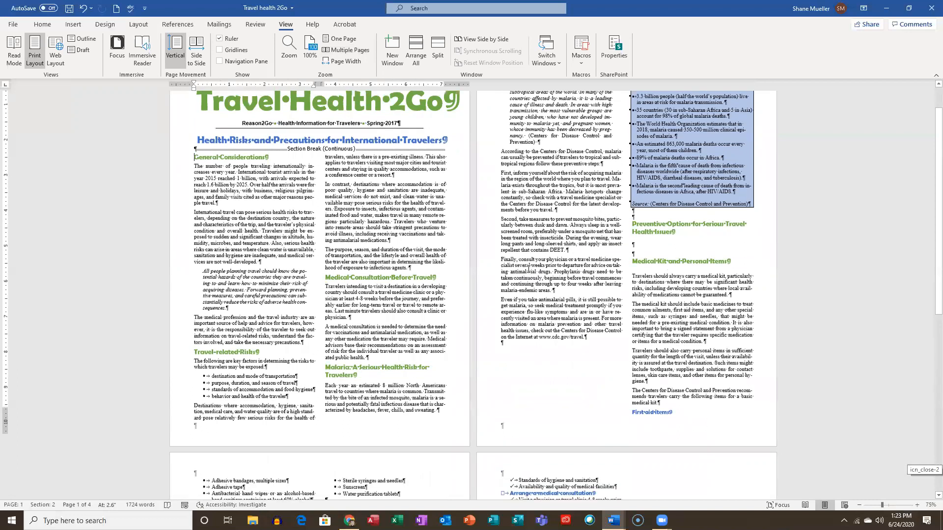
scroll(515, 233, up, 4)
scroll(511, 225, down, 1)
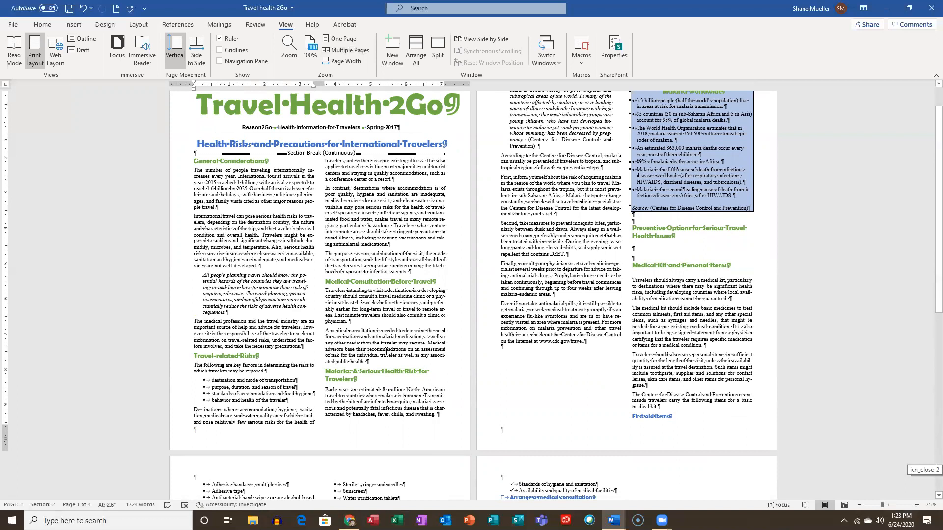
Enlarge the page view and insert a page break before the "Malaria: A Serious Health Risk for Travelers" heading.
click(326, 373)
click(916, 505)
click(916, 506)
click(916, 505)
click(916, 505)
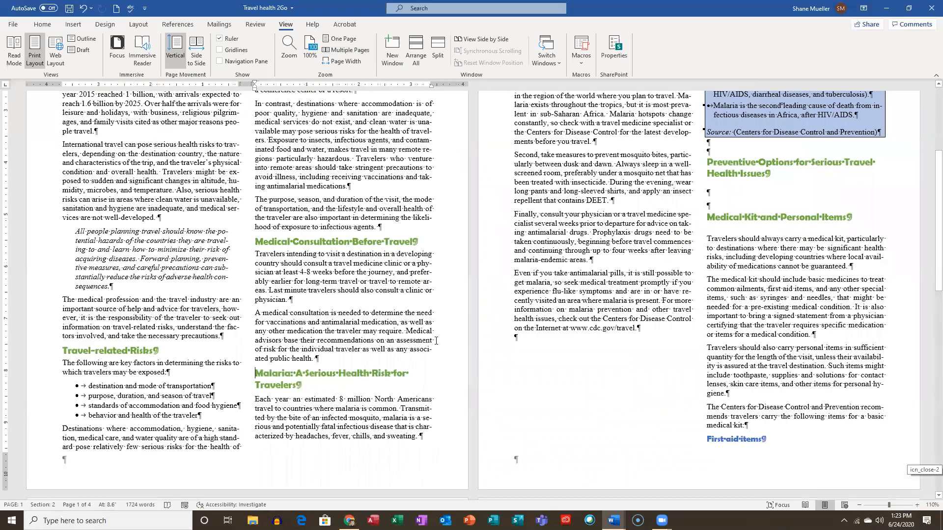
scroll(279, 378, up, 1)
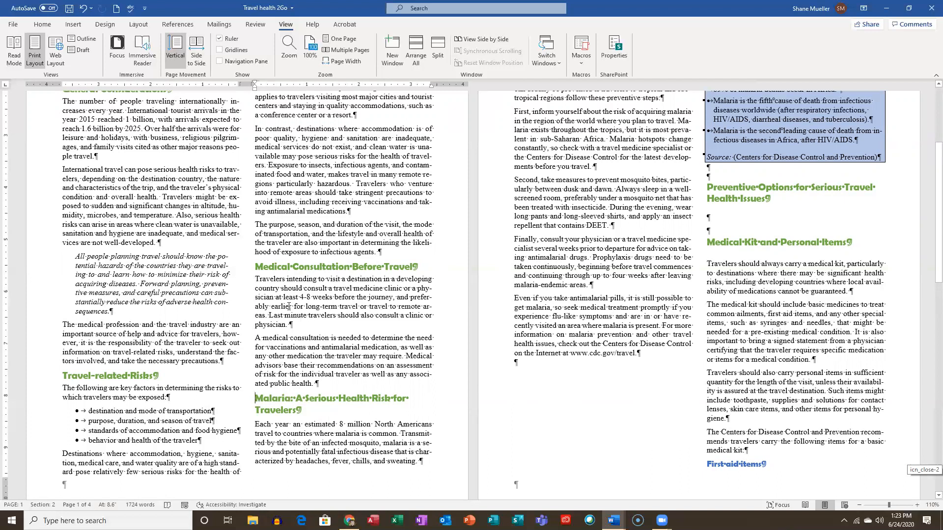
click(147, 25)
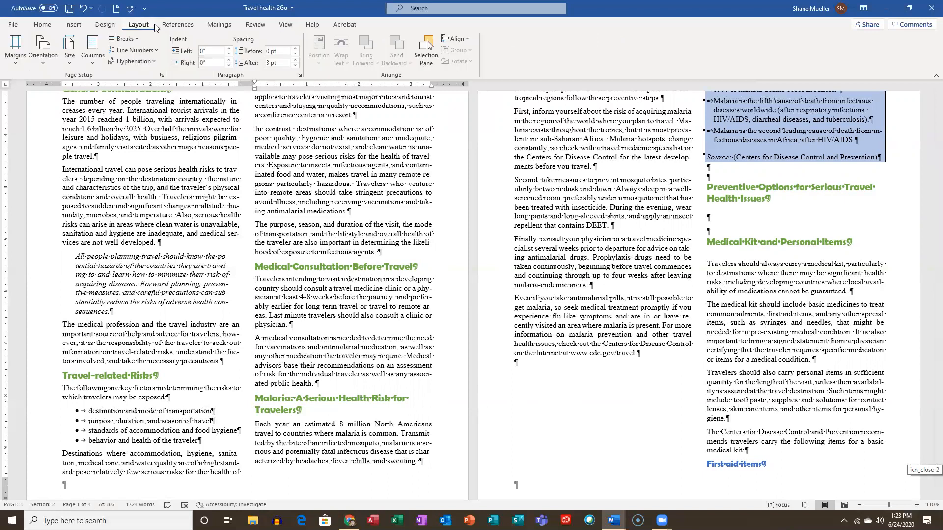
click(127, 38)
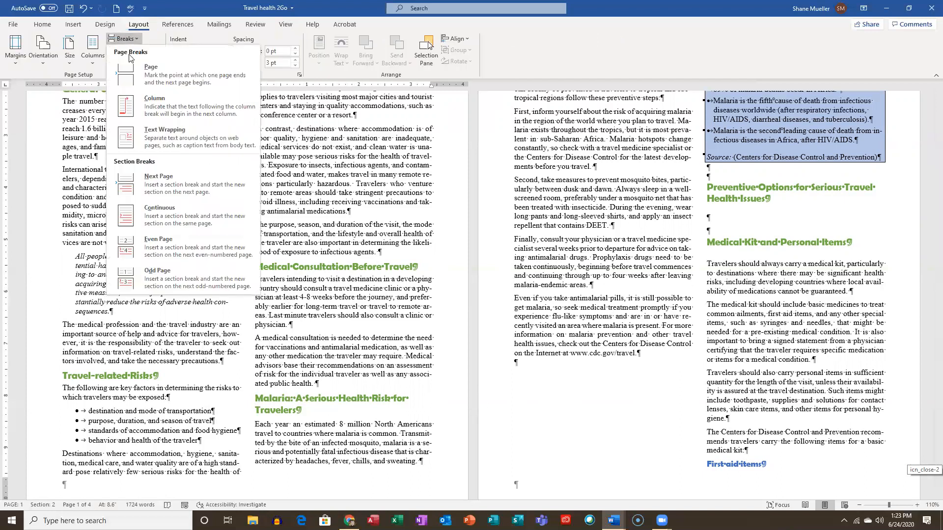
click(163, 78)
Insert a page break before the "Preventive Options for Serious Travel Health Issues" heading, below the Malaria Worldwide box.
scroll(380, 253, down, 5)
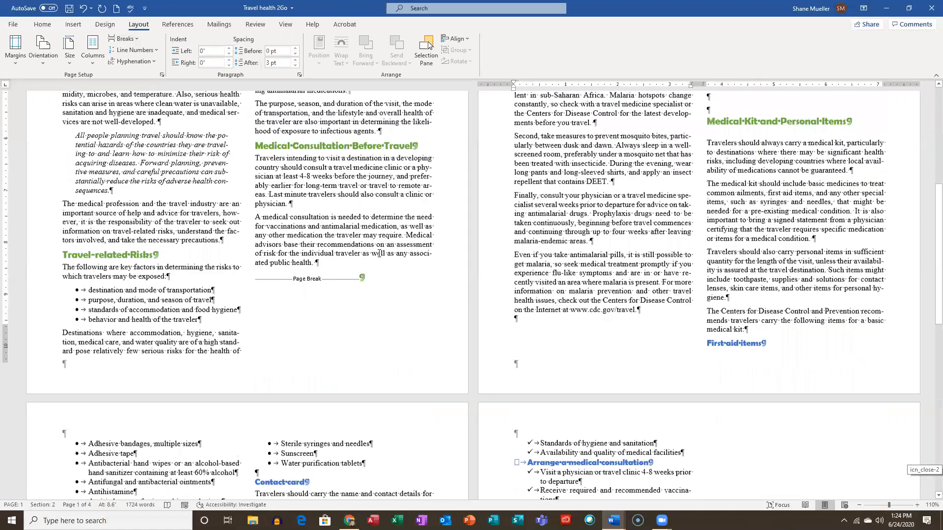
scroll(363, 282, down, 1)
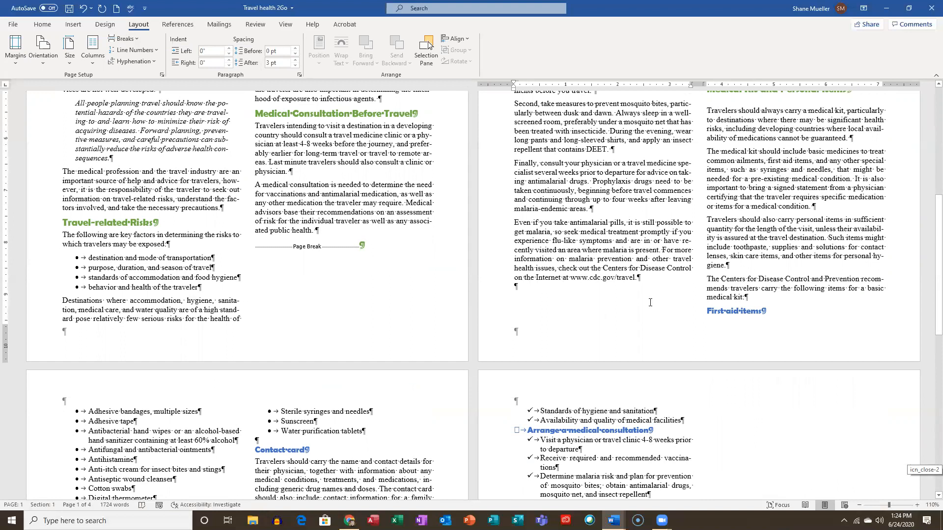
scroll(650, 302, up, 3)
scroll(650, 302, up, 1)
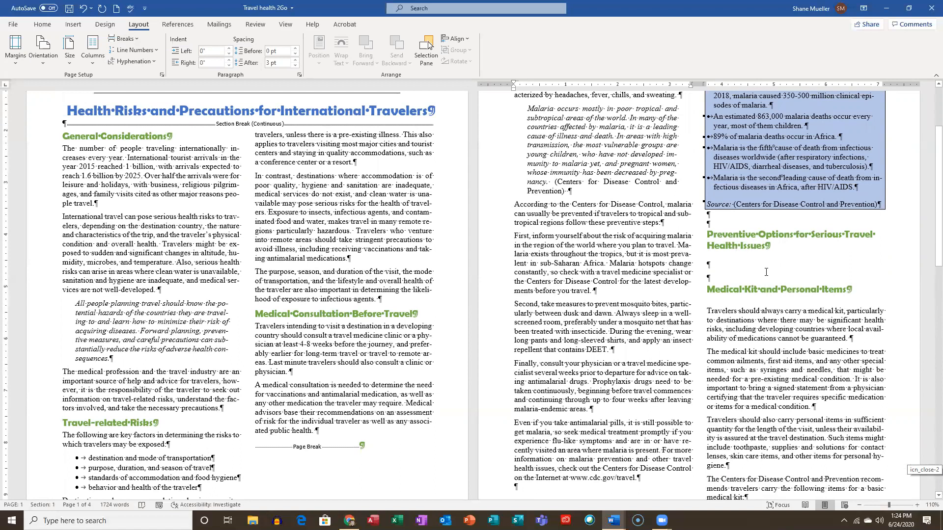
scroll(789, 276, up, 3)
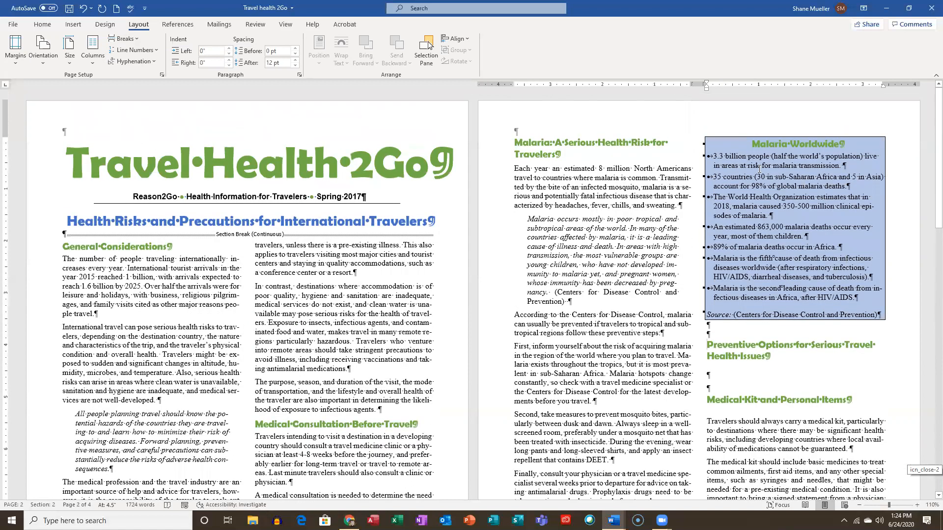
scroll(803, 239, down, 2)
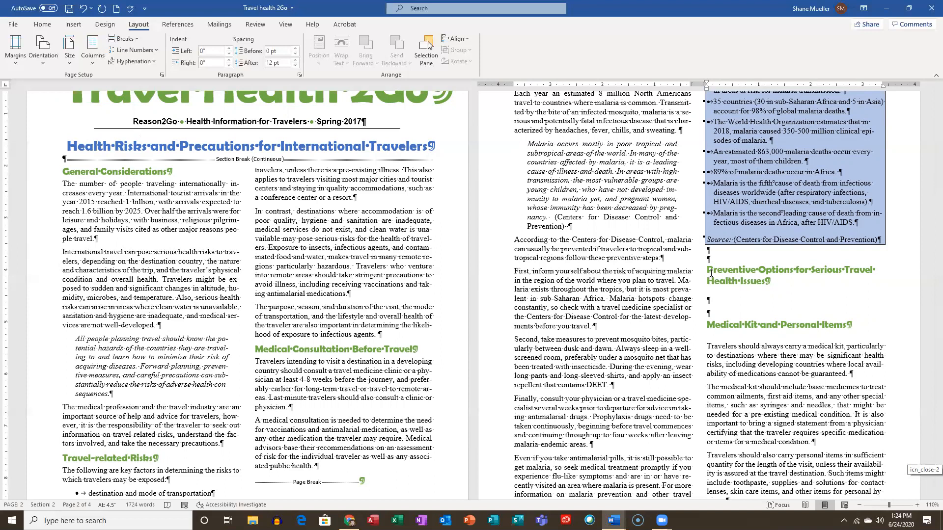
key(ctrl+Return)
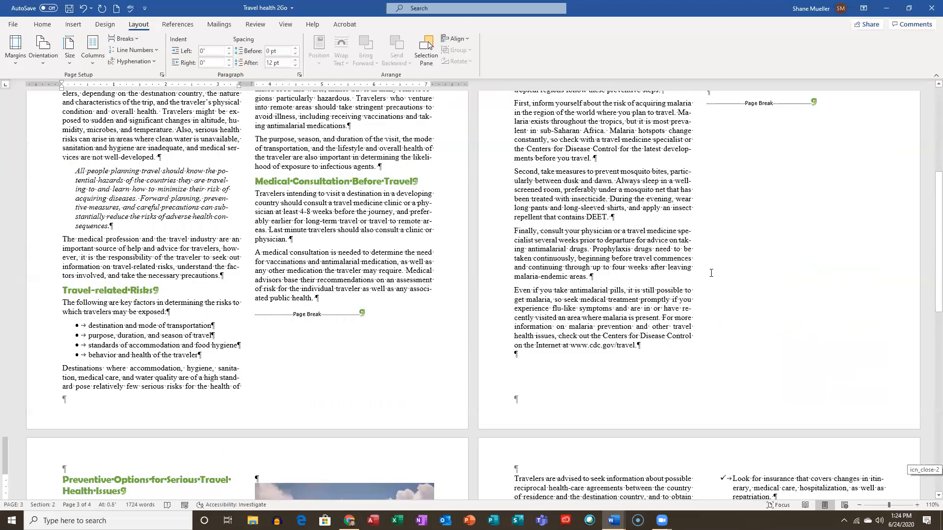
scroll(772, 251, up, 3)
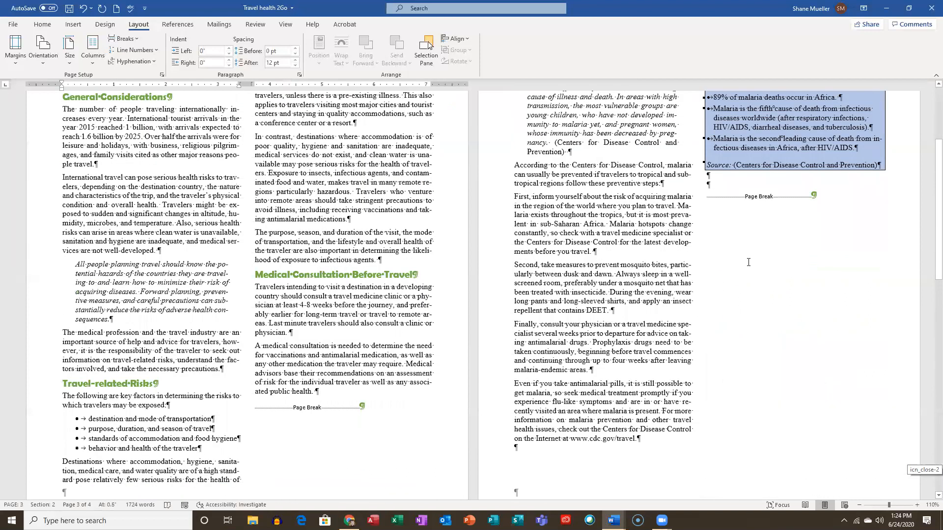
Review the available break types and examine how the Preventive Options heading and surrounding text fall across the pages.
scroll(717, 267, down, 4)
scroll(337, 304, down, 1)
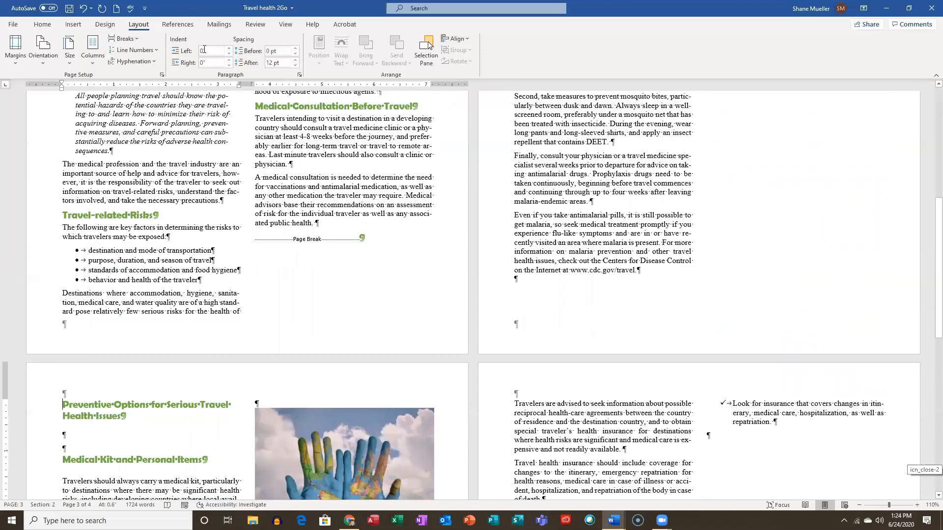
click(138, 39)
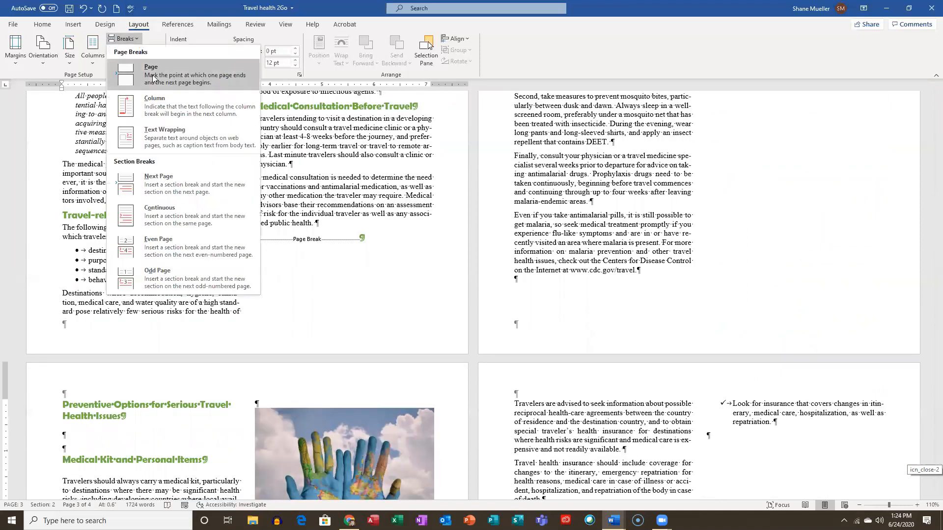
click(609, 6)
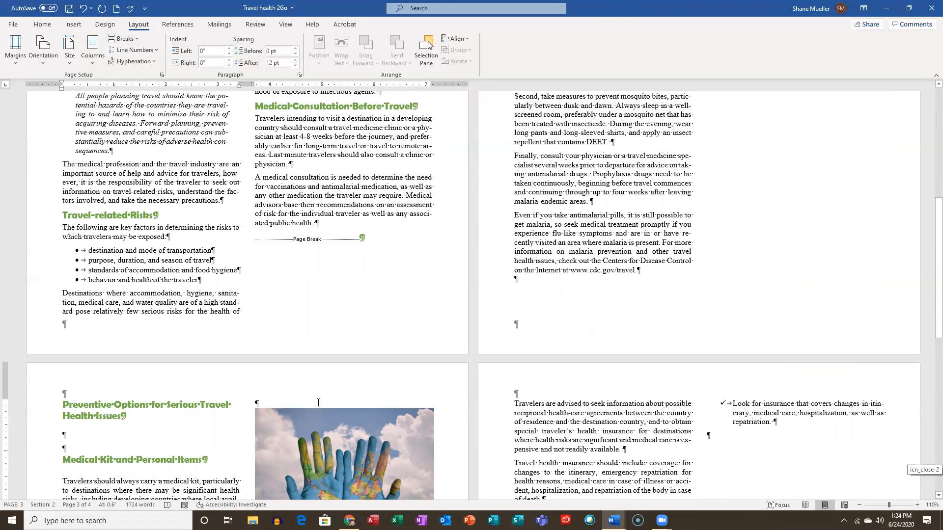
scroll(318, 402, up, 4)
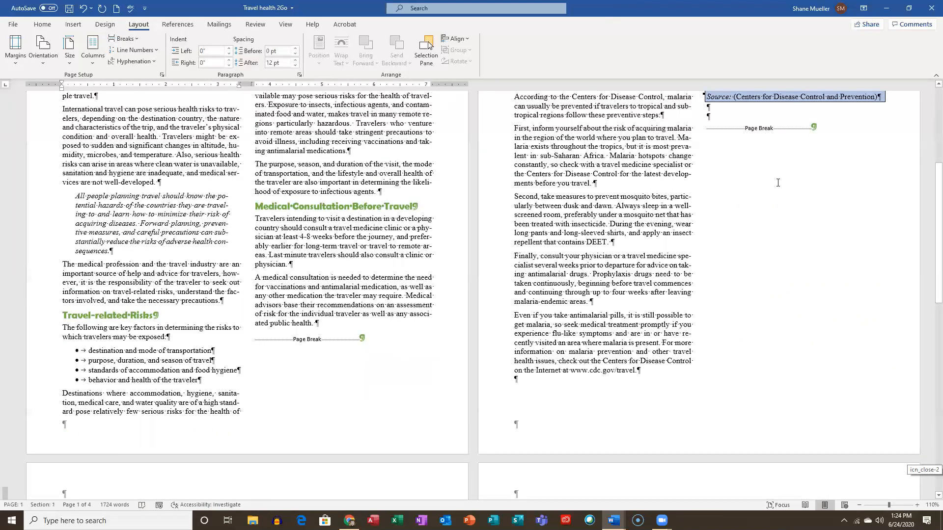
scroll(746, 232, up, 2)
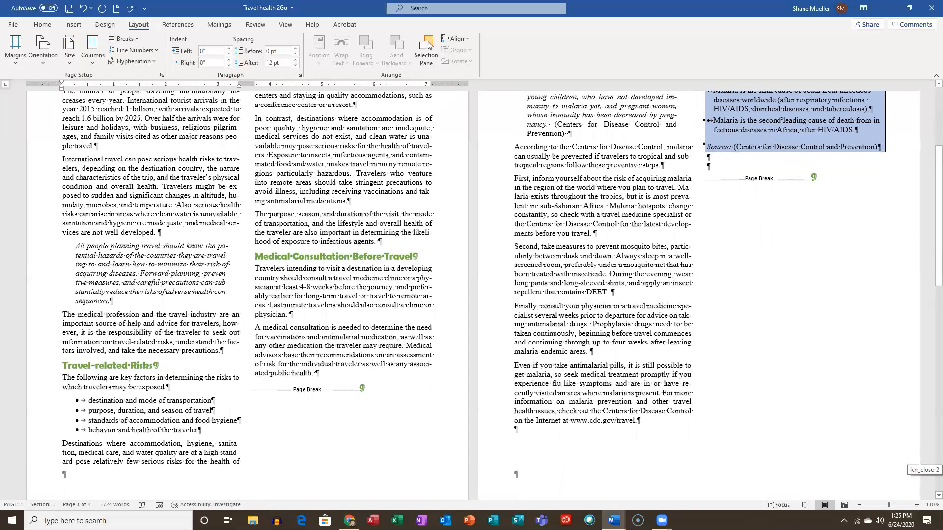
scroll(777, 142, down, 1)
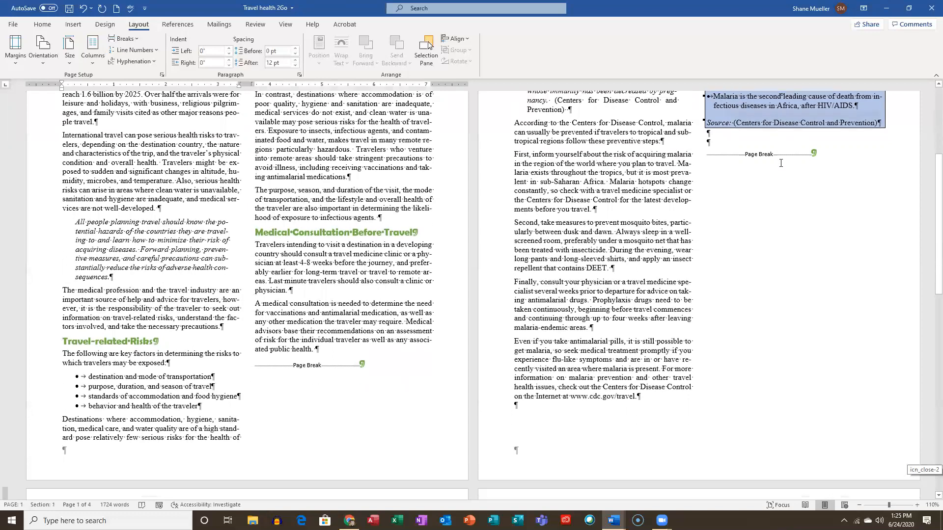
scroll(743, 214, up, 5)
scroll(70, 324, down, 15)
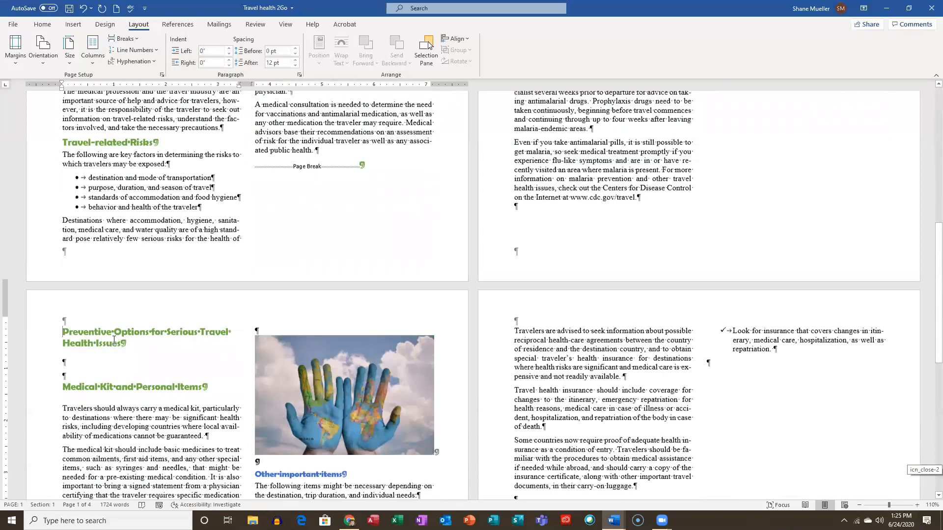
click(70, 324)
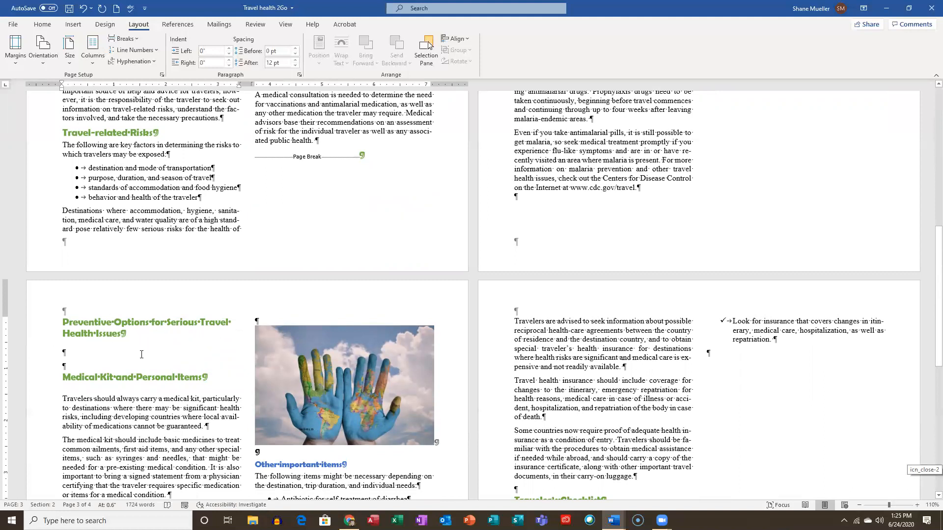
scroll(201, 372, down, 4)
scroll(231, 373, up, 4)
scroll(232, 374, up, 5)
scroll(232, 374, down, 10)
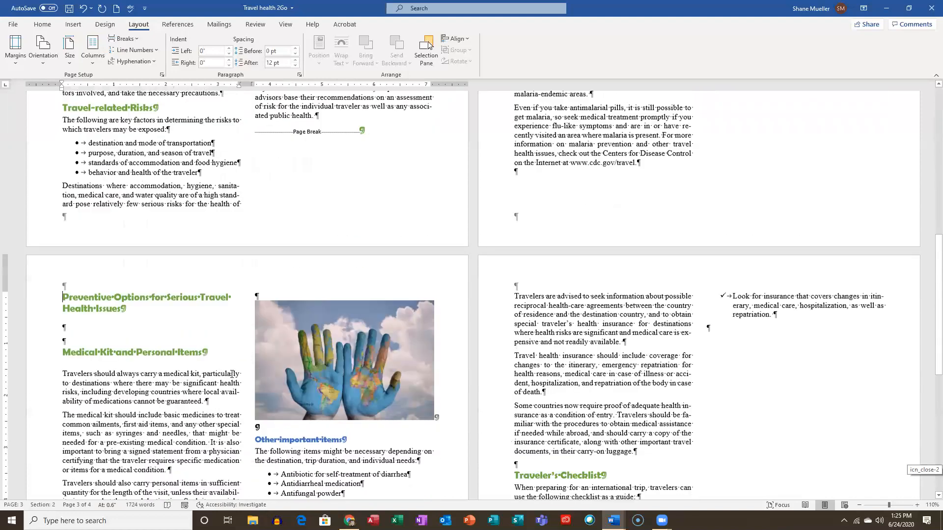
Insert a page break before the "Insurance for Travelers" heading, below the Contact card section.
scroll(273, 368, down, 5)
scroll(273, 367, down, 1)
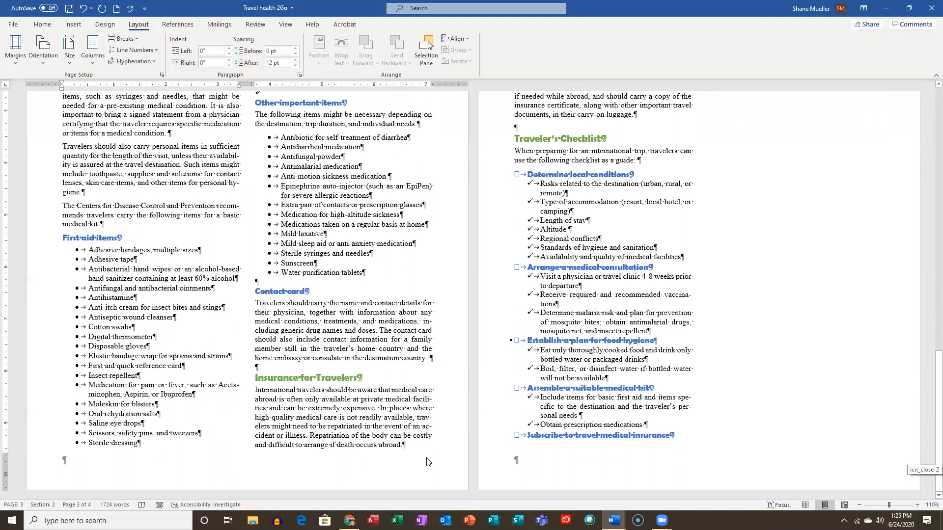
click(256, 375)
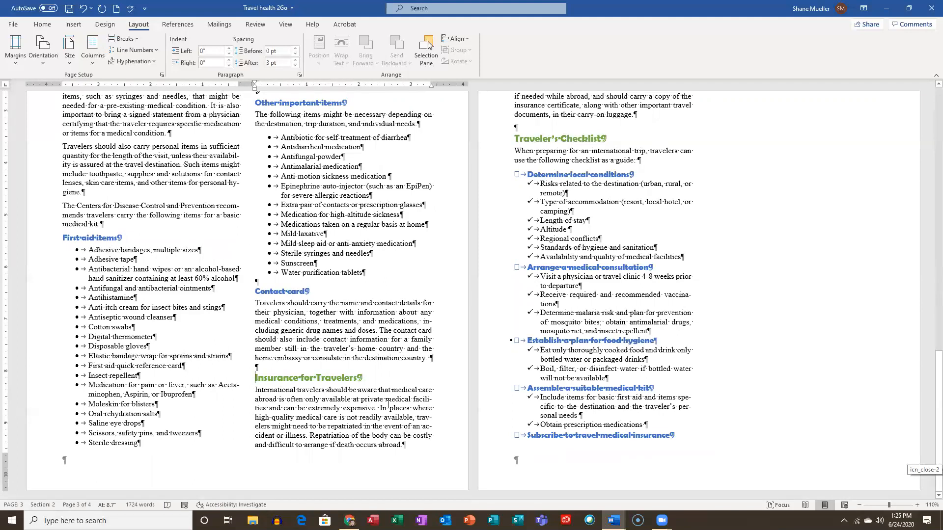
scroll(387, 404, up, 5)
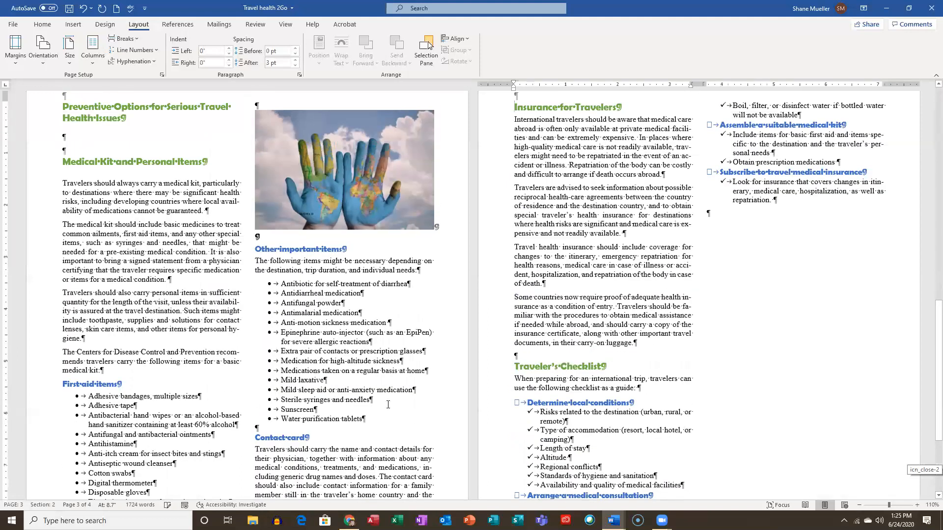
Review the whole newsletter to see how the inserted page breaks distribute the headings, columns and empty space.
scroll(343, 386, down, 1)
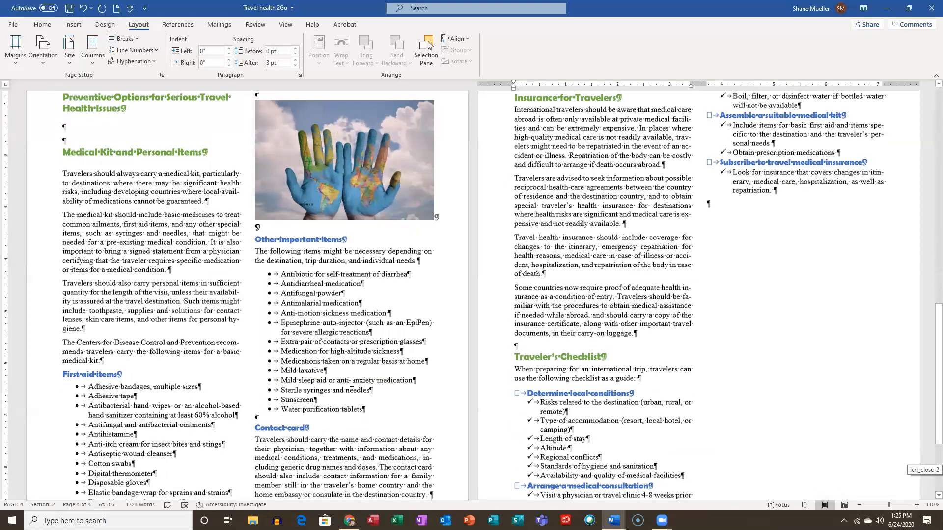
scroll(537, 329, down, 5)
scroll(586, 293, up, 6)
scroll(587, 293, up, 2)
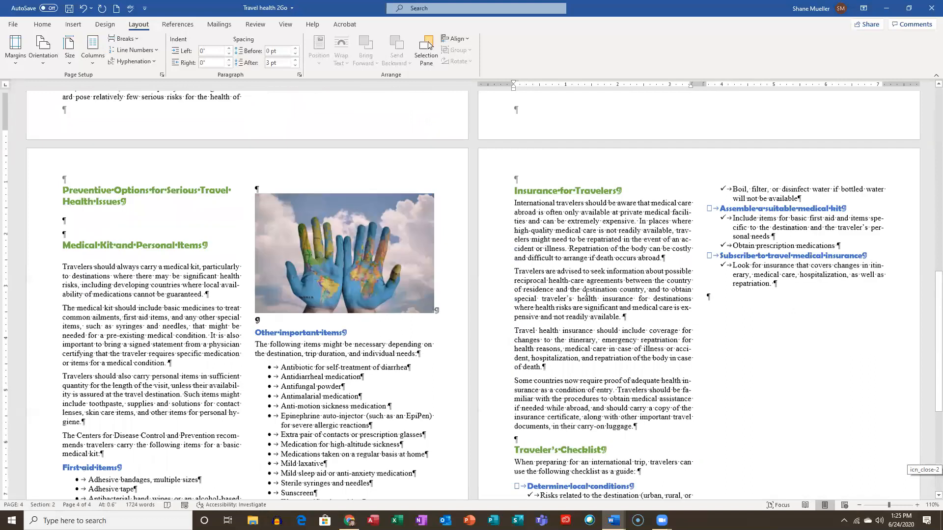
scroll(587, 293, down, 3)
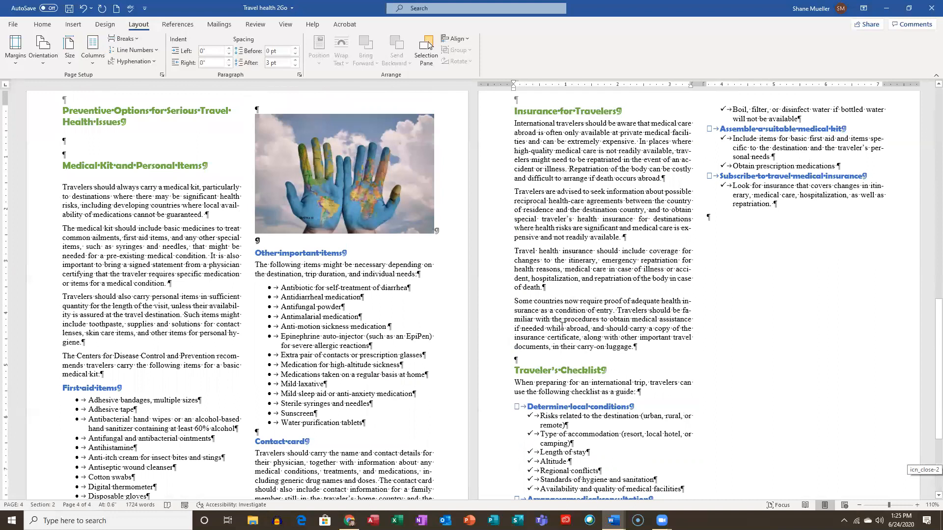
scroll(481, 305, up, 15)
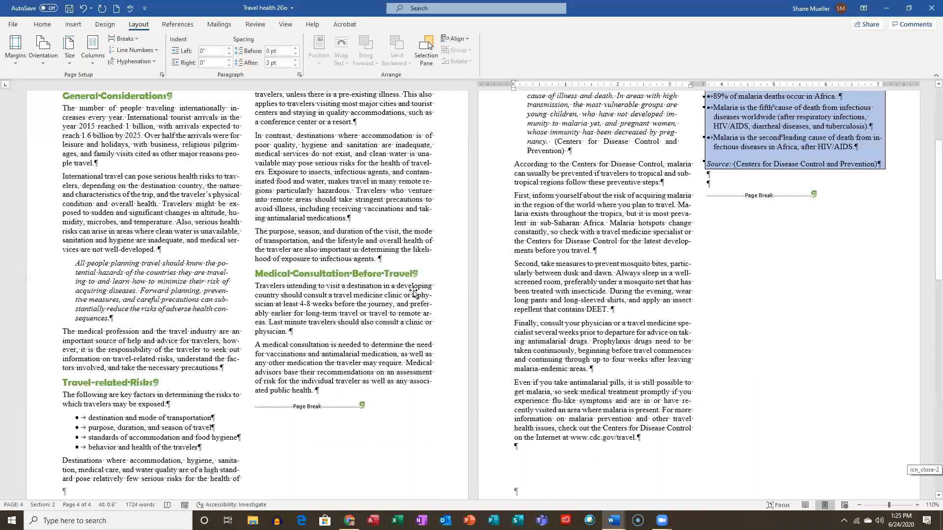
scroll(499, 295, down, 10)
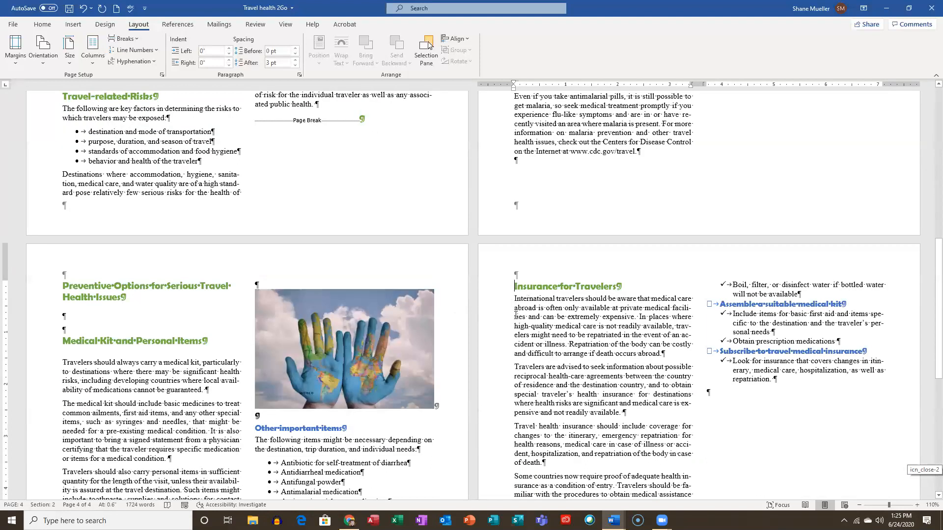
scroll(810, 234, up, 4)
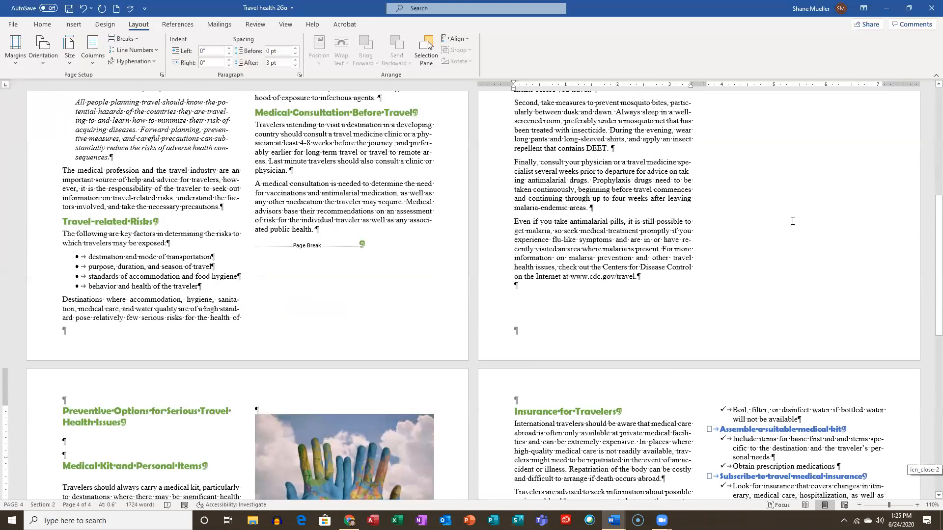
scroll(803, 230, up, 2)
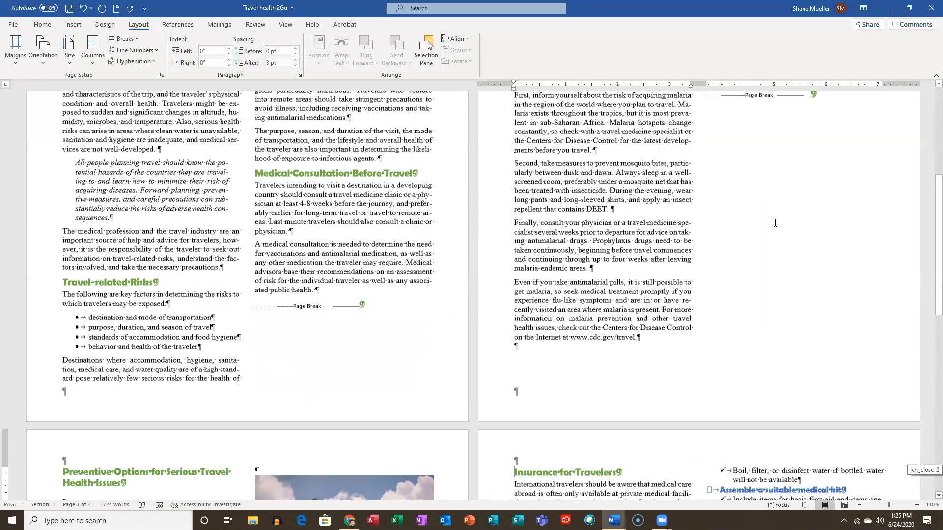
scroll(789, 277, up, 6)
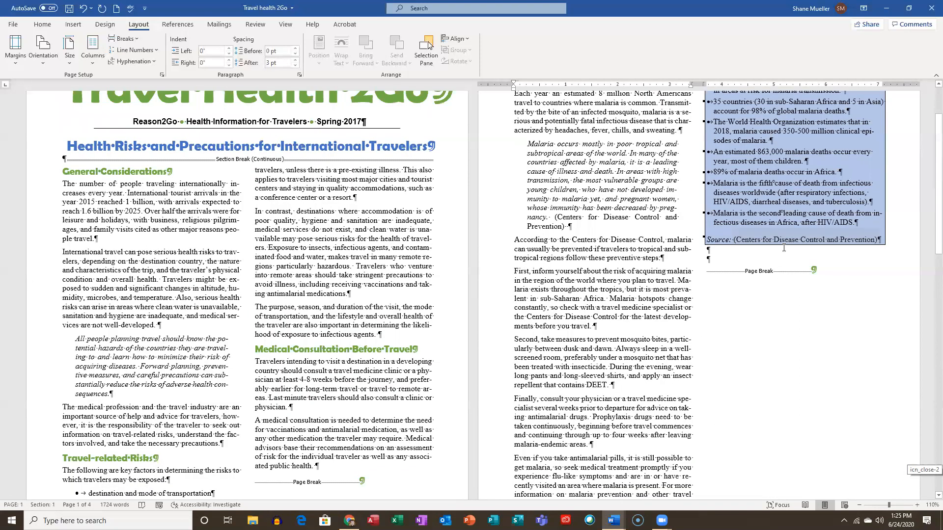
scroll(813, 217, down, 3)
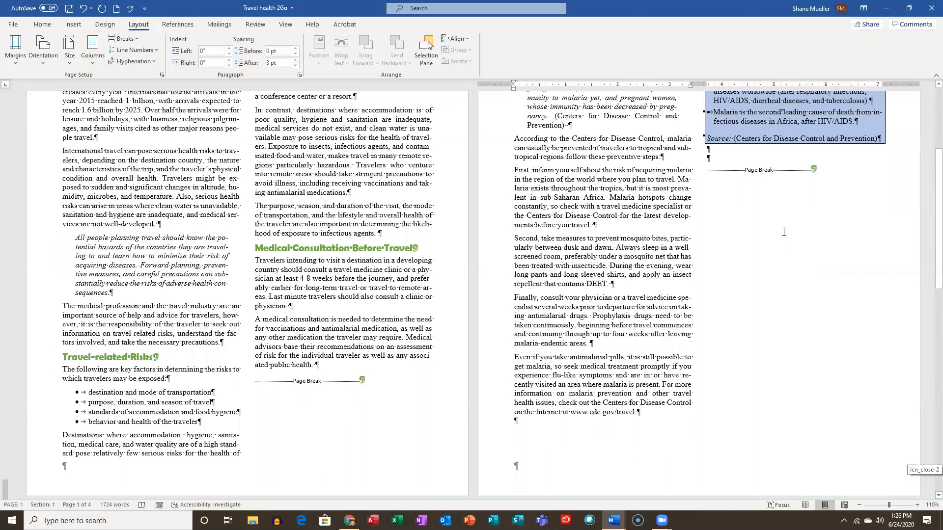
scroll(146, 375, down, 5)
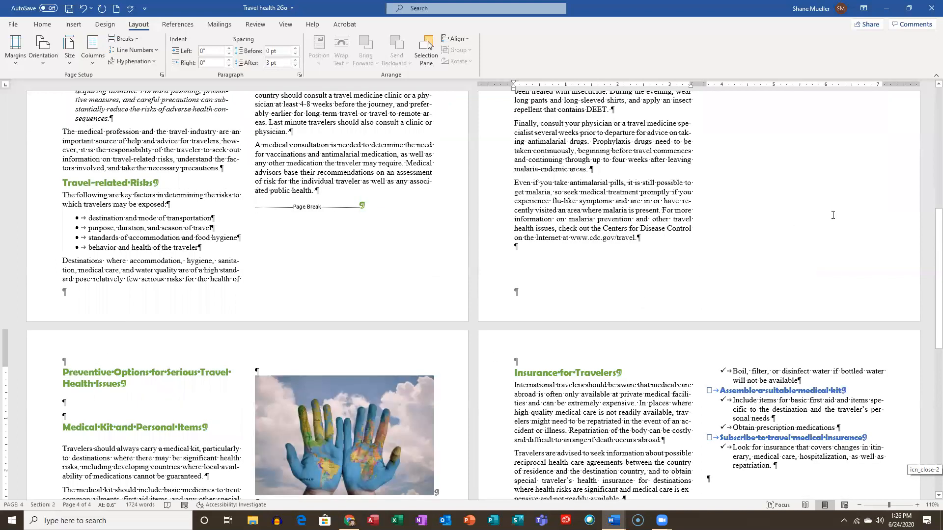
scroll(833, 215, up, 3)
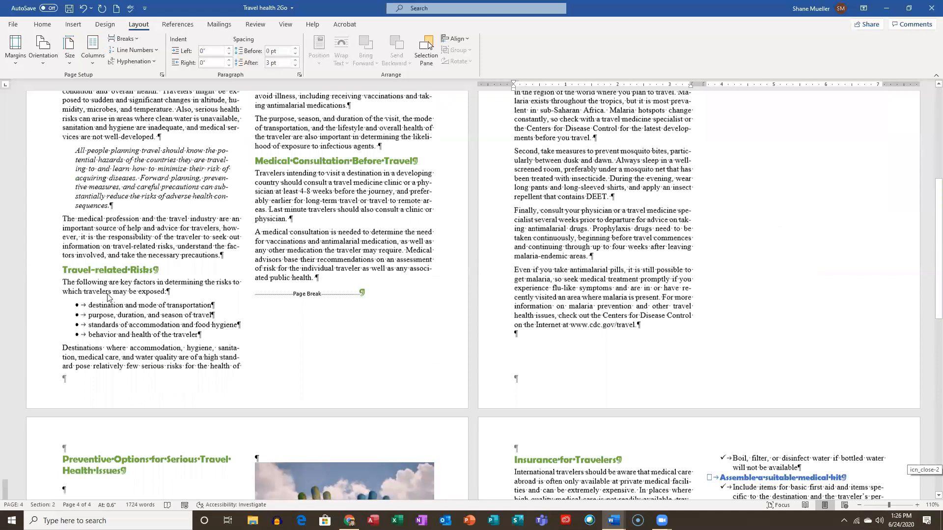
scroll(354, 314, down, 3)
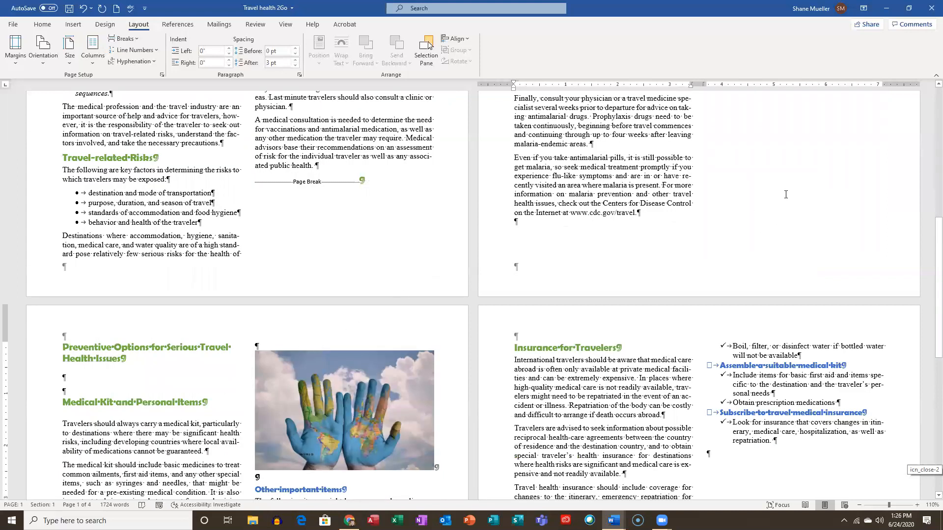
Remove the page break between the Malaria Worldwide box and the "Preventive Options for Serious Travel Health Issues" heading.
scroll(786, 195, up, 4)
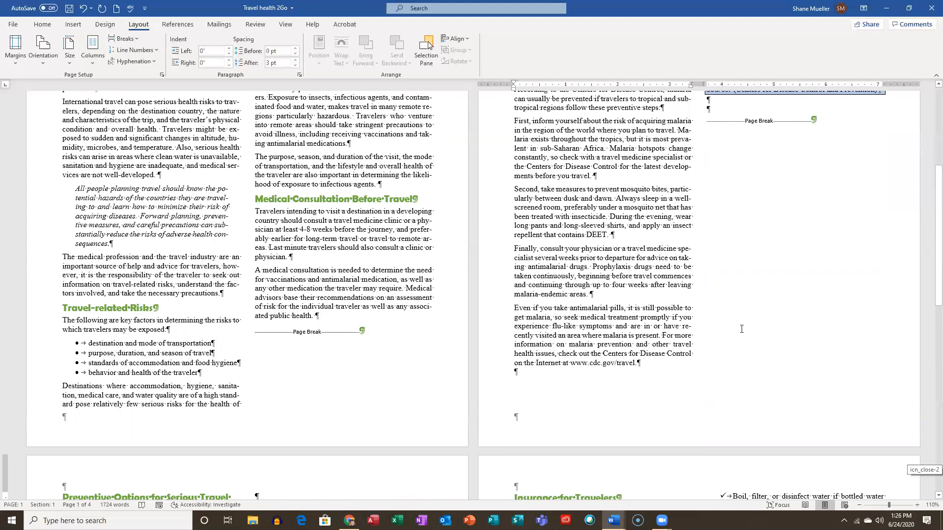
scroll(771, 195, up, 3)
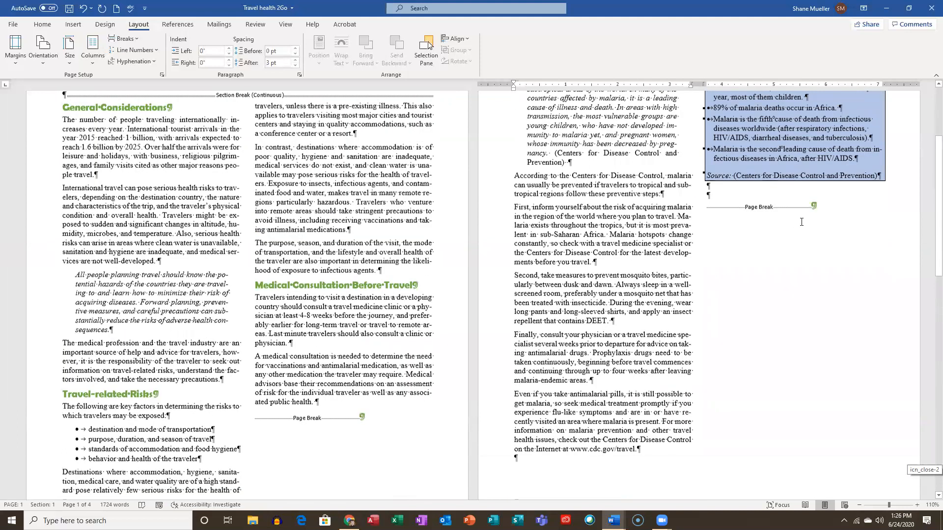
scroll(781, 281, up, 1)
click(805, 239)
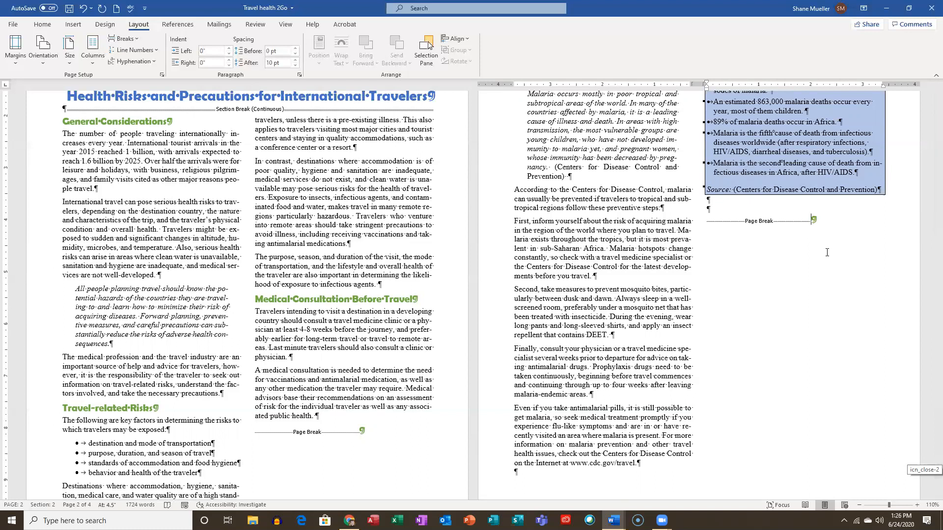
scroll(826, 252, down, 2)
scroll(827, 253, down, 2)
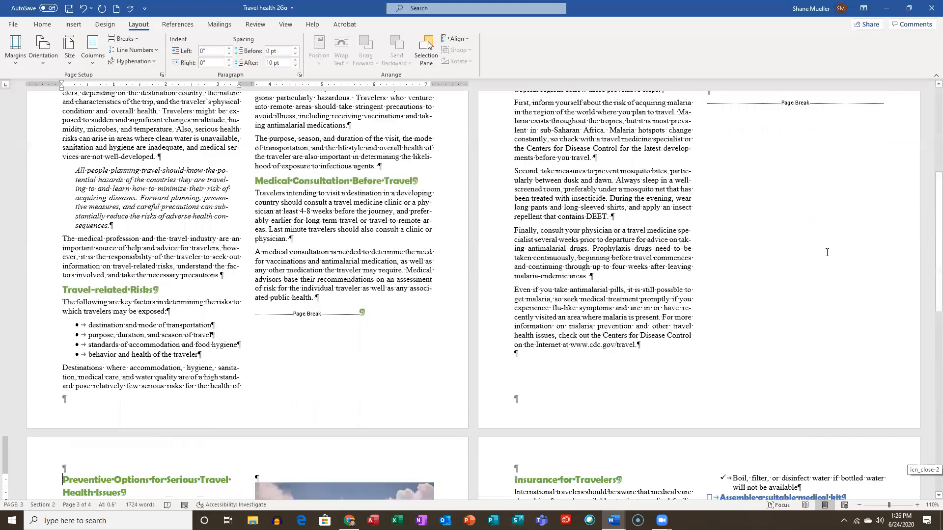
scroll(703, 221, down, 2)
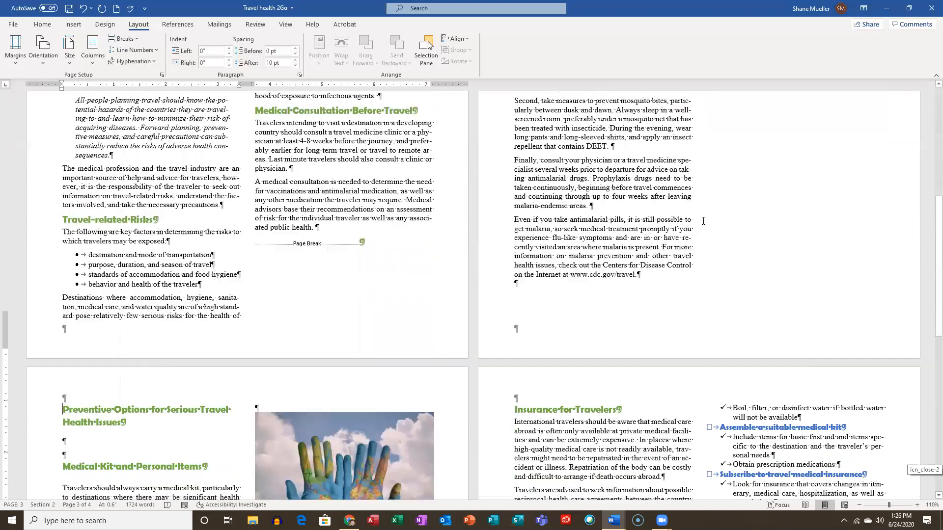
scroll(695, 221, up, 3)
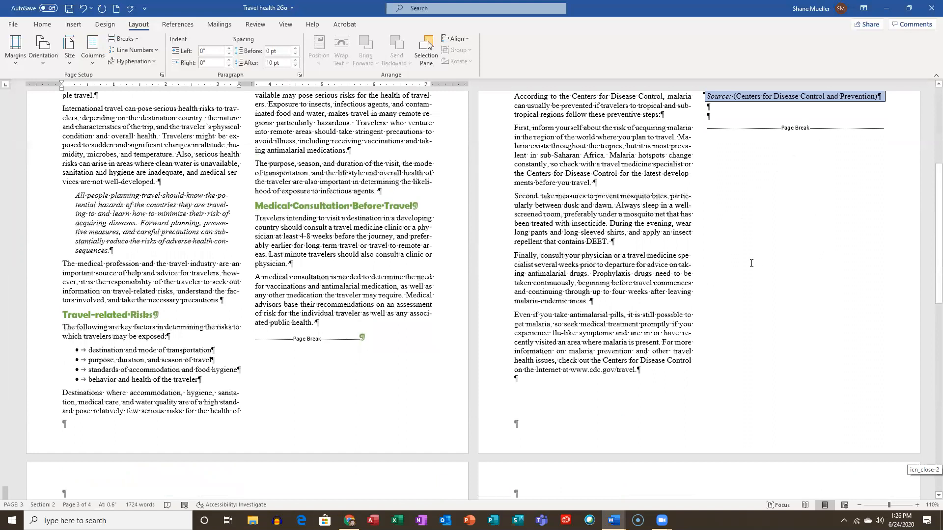
scroll(751, 263, up, 5)
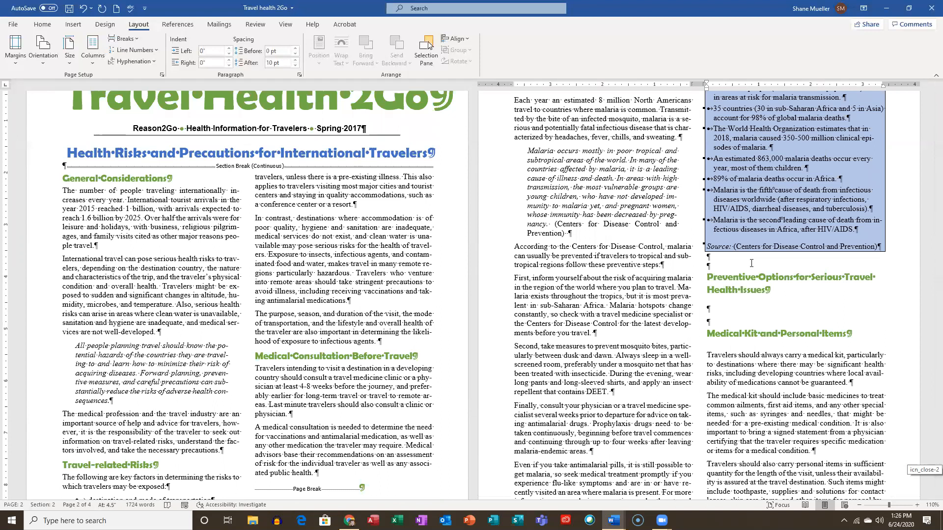
Insert a page break before the "Medical Kit and Personal Items" heading, below the Preventive Options heading.
scroll(751, 263, down, 1)
scroll(751, 263, down, 5)
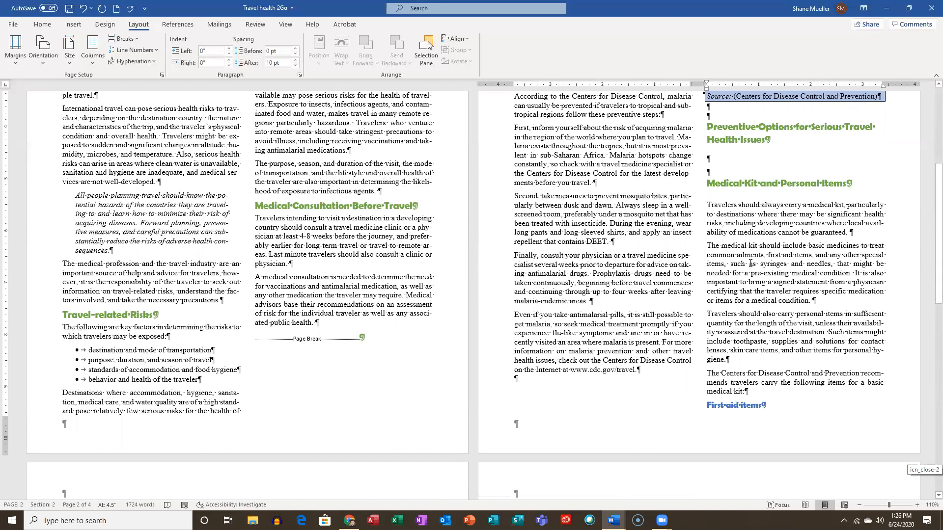
scroll(750, 263, up, 3)
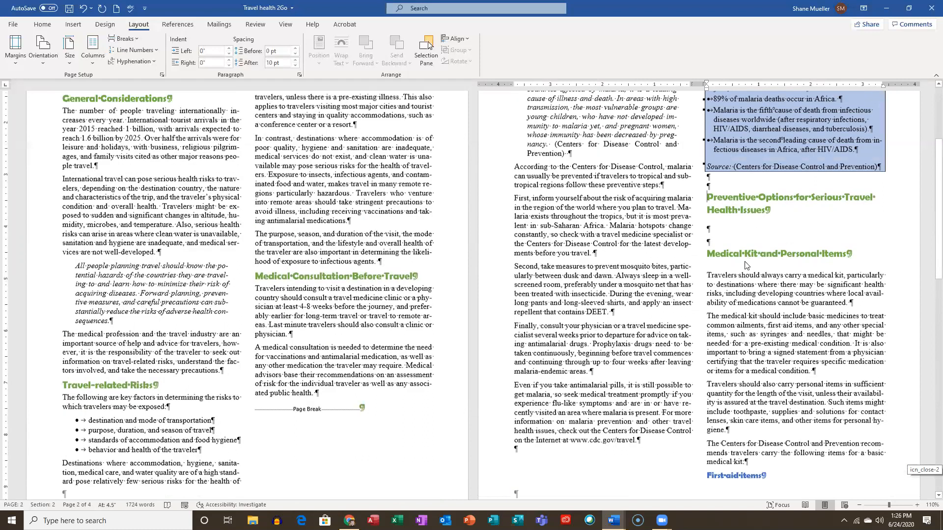
scroll(744, 265, down, 10)
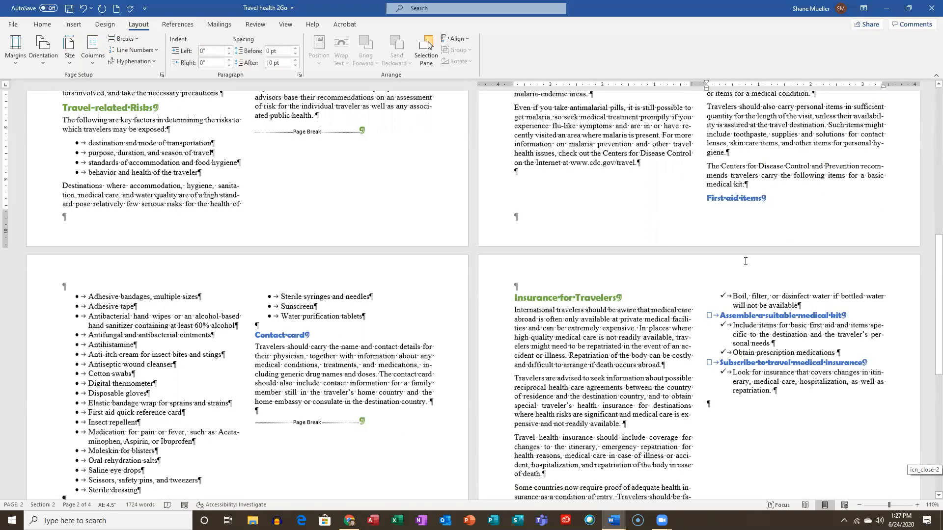
scroll(745, 261, up, 4)
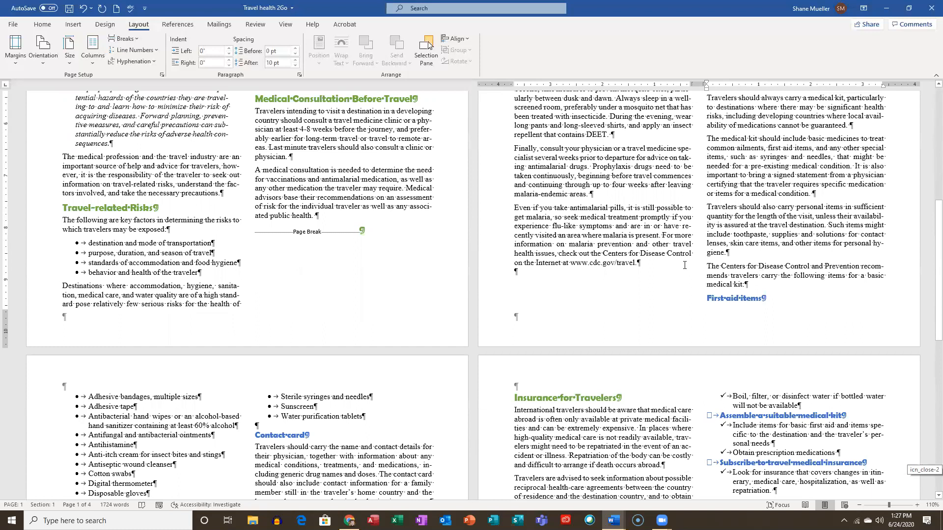
scroll(684, 265, down, 5)
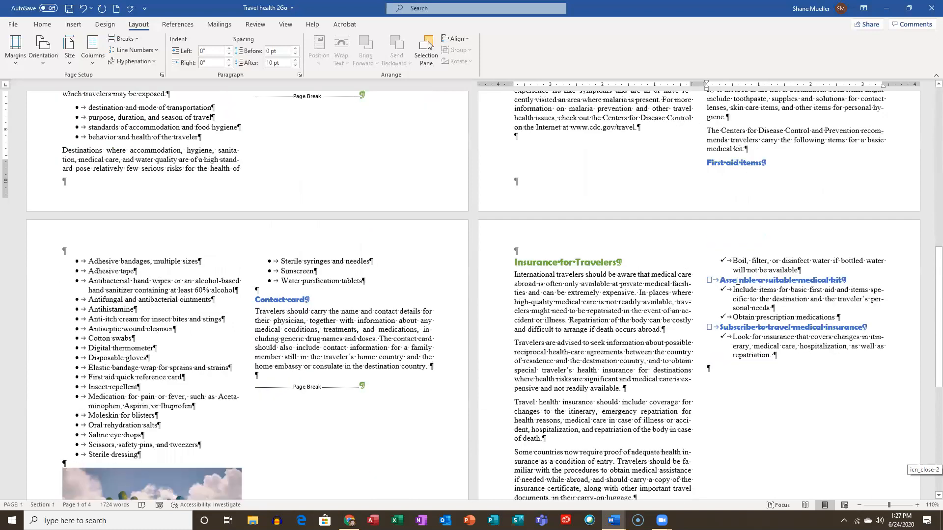
scroll(737, 281, up, 14)
click(706, 330)
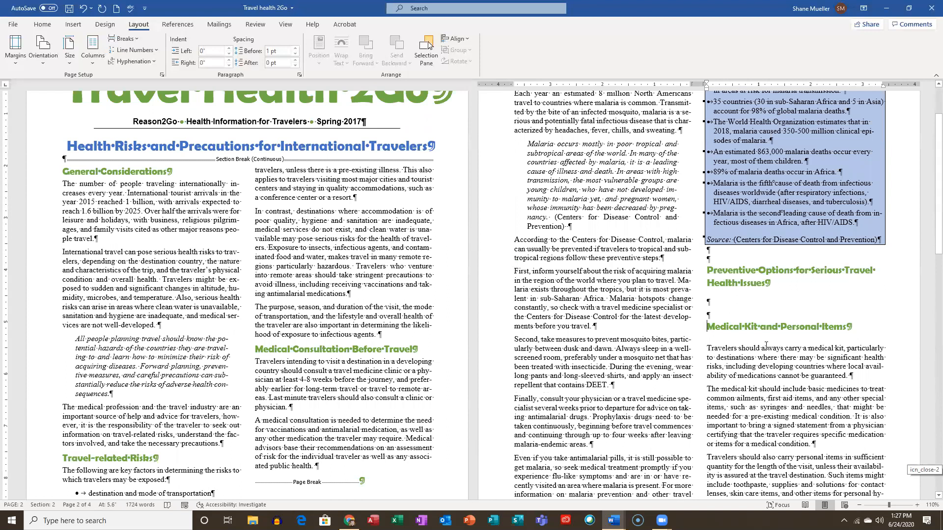
key(ctrl+Return)
Examine how the headings and column text on the first two pages fall around the page breaks, compared with the Medical Kit page.
scroll(727, 302, up, 5)
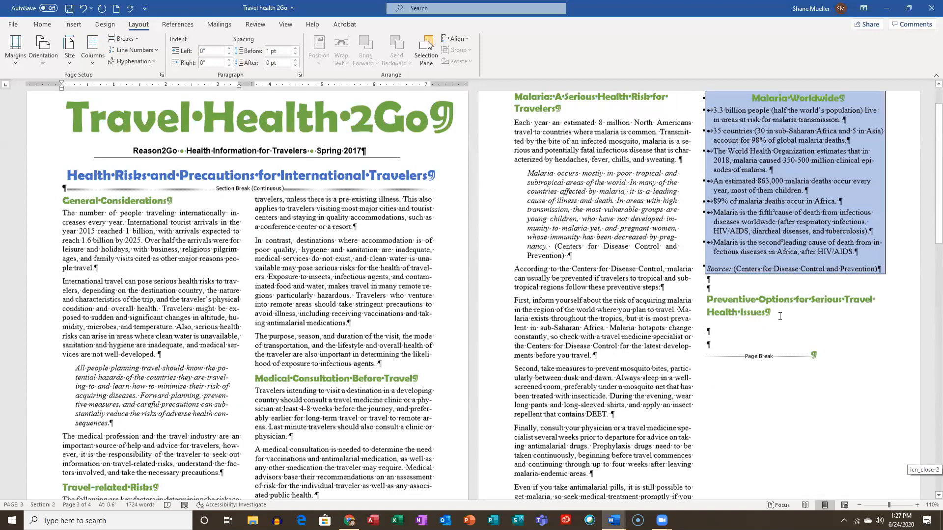
scroll(785, 353, up, 1)
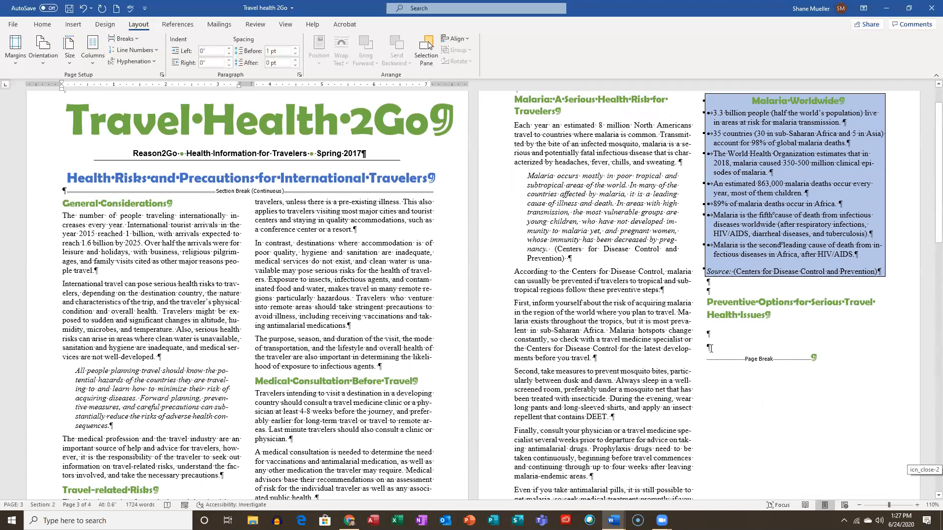
scroll(722, 344, down, 1)
scroll(530, 322, down, 10)
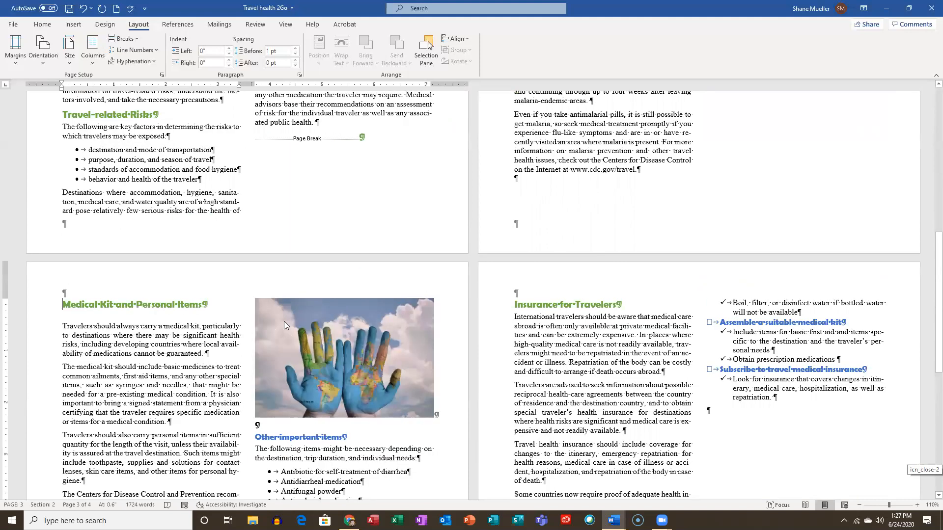
scroll(497, 280, up, 5)
scroll(707, 230, up, 2)
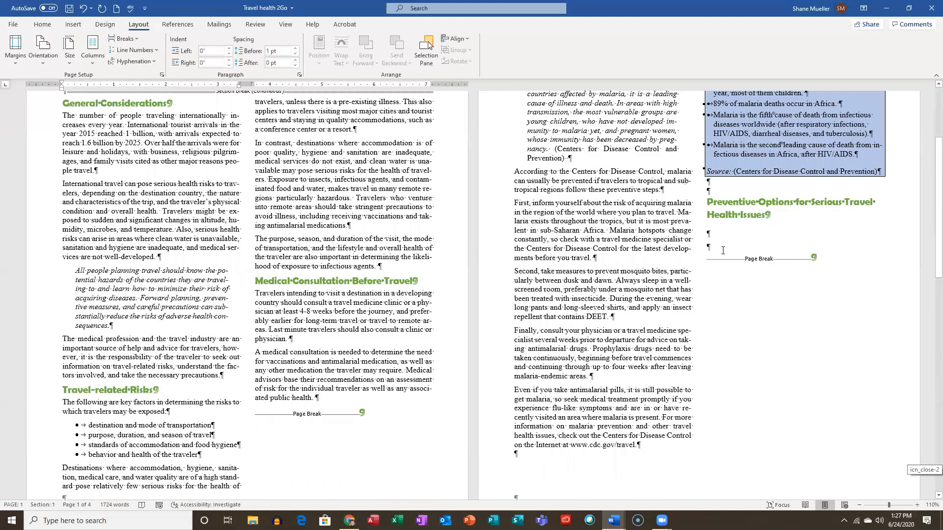
scroll(532, 233, up, 1)
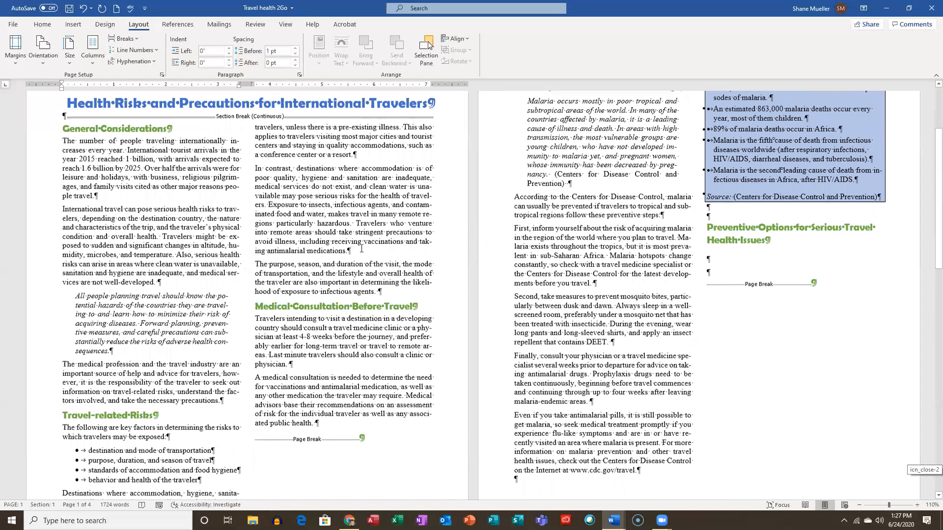
scroll(563, 237, down, 1)
scroll(671, 254, down, 10)
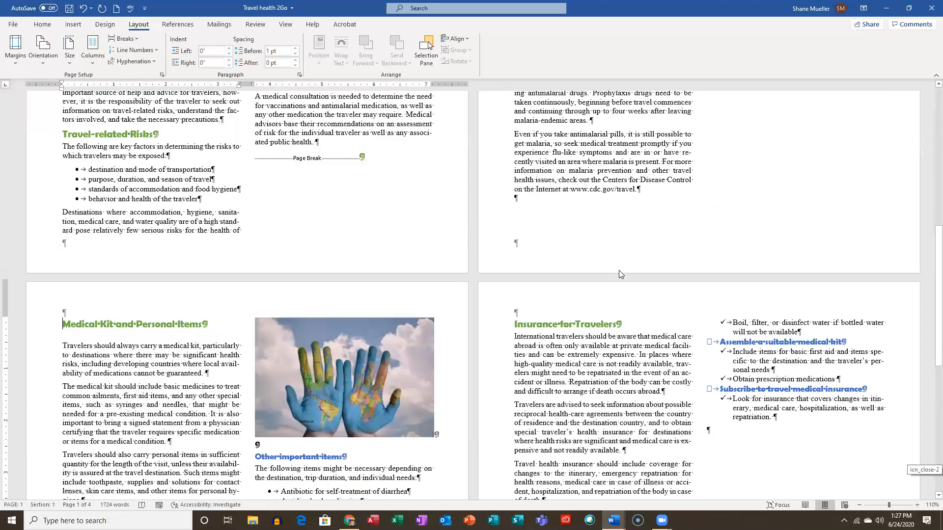
scroll(579, 250, up, 4)
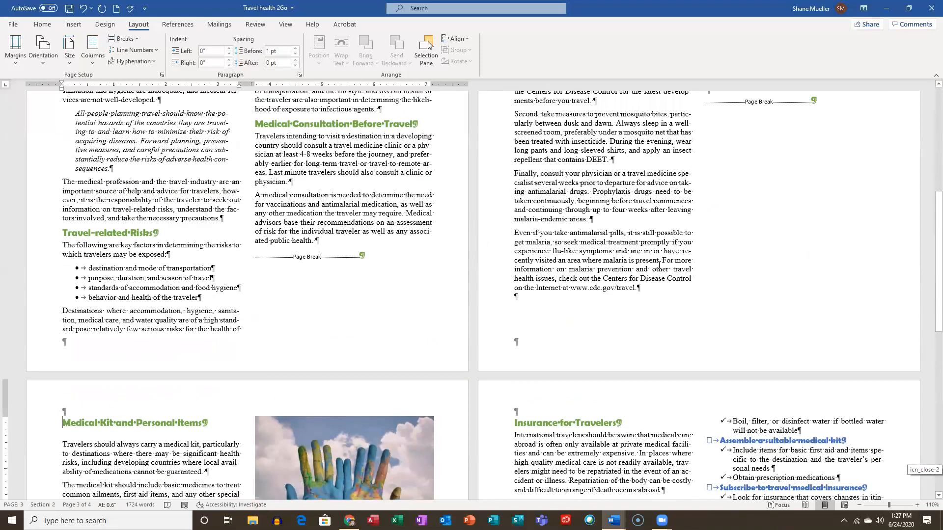
scroll(659, 265, up, 5)
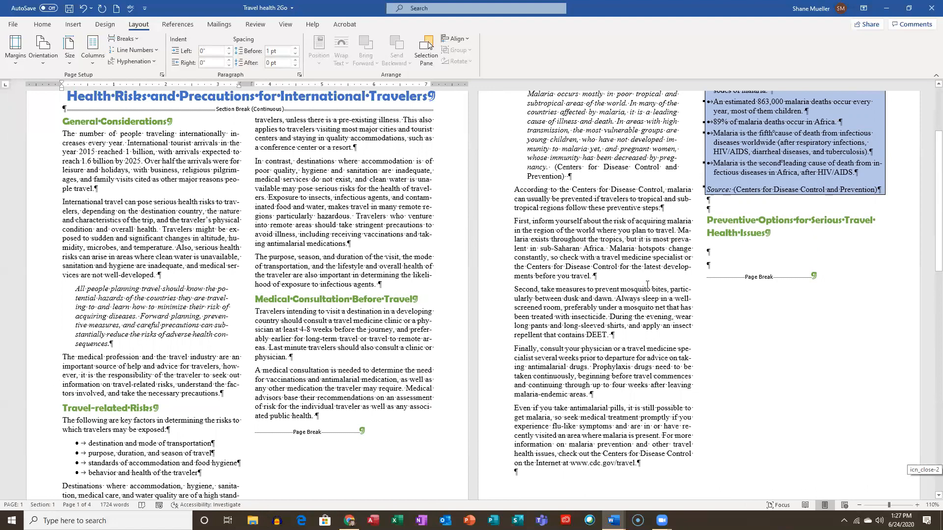
scroll(647, 284, up, 3)
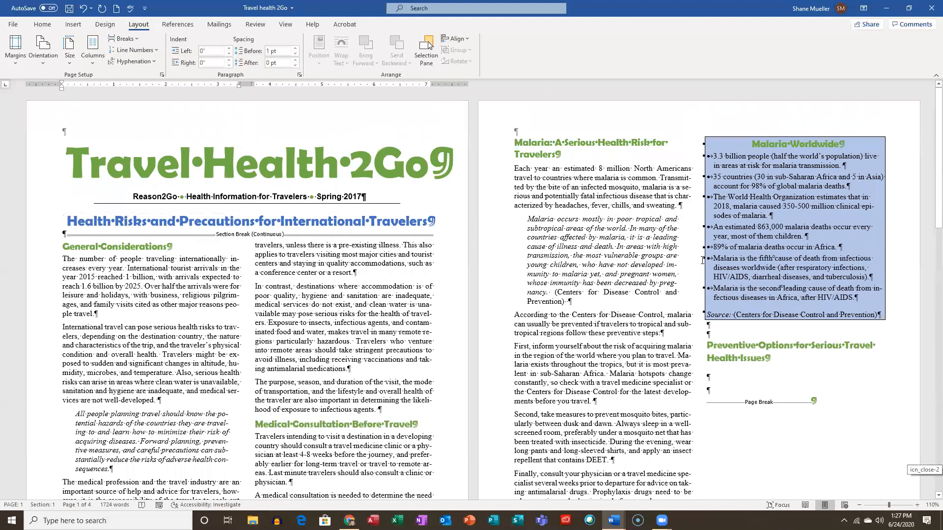
scroll(727, 280, down, 3)
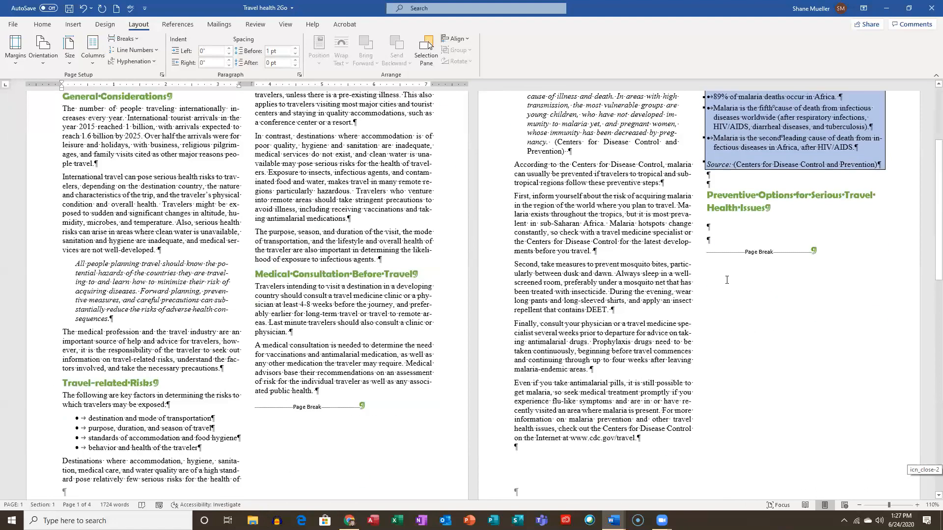
scroll(630, 254, down, 4)
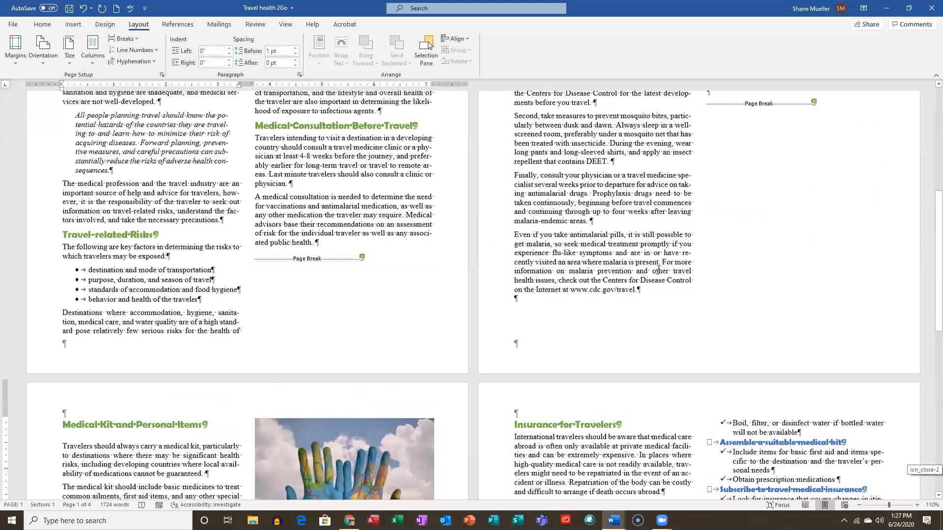
scroll(647, 284, up, 7)
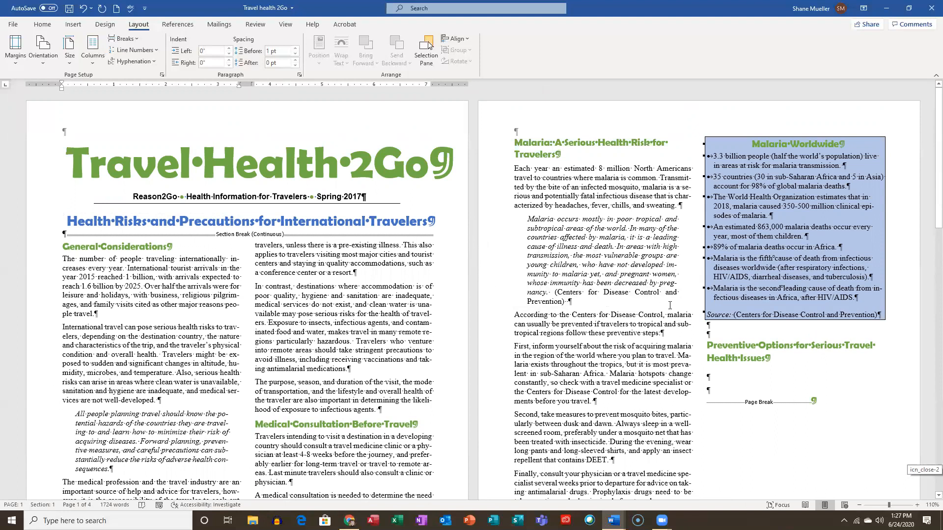
scroll(722, 300, down, 3)
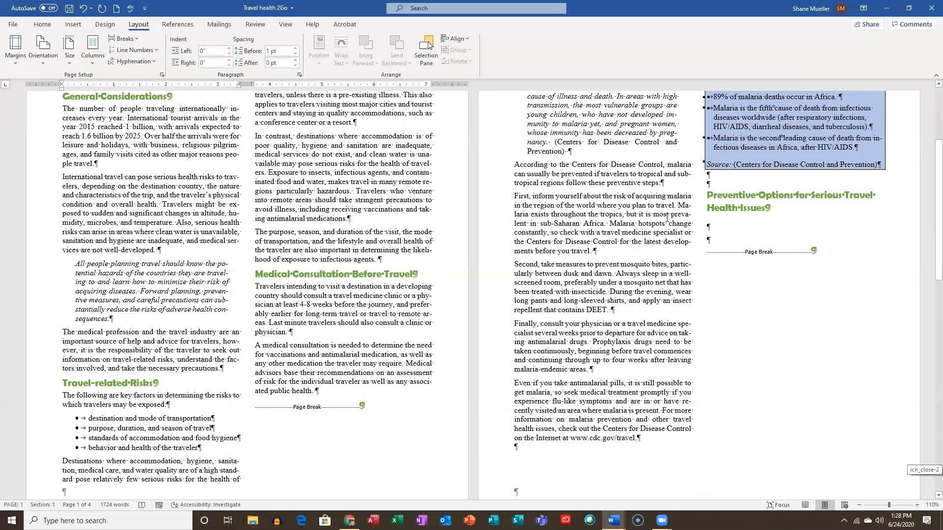
scroll(706, 223, up, 3)
scroll(746, 247, down, 4)
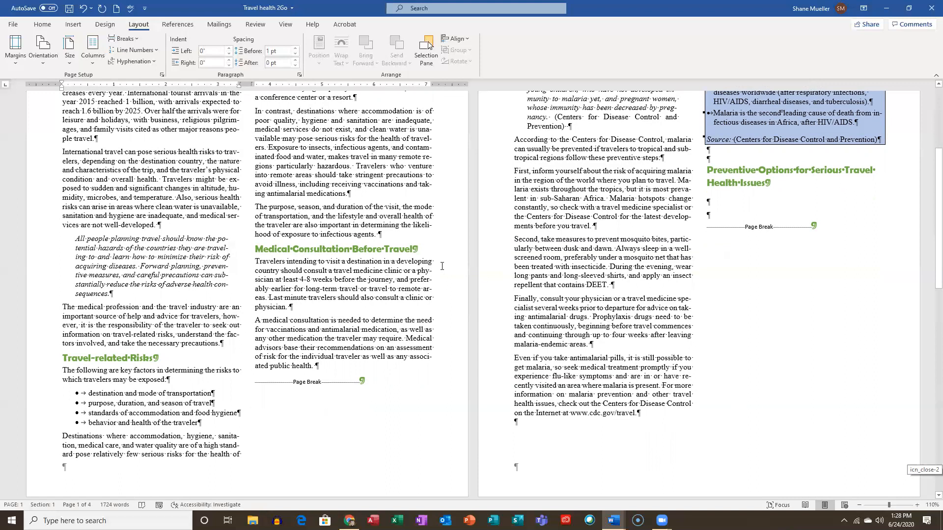
scroll(441, 266, down, 4)
scroll(442, 266, up, 4)
scroll(442, 266, up, 2)
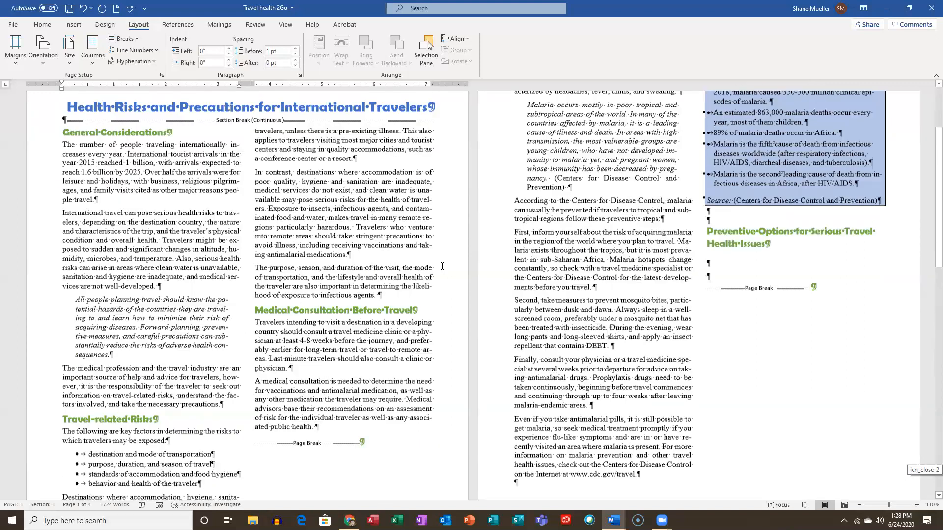
Review the Medical Kit and Insurance for Travelers pages through to their ends, and return to the newsletter's title.
scroll(437, 272, down, 10)
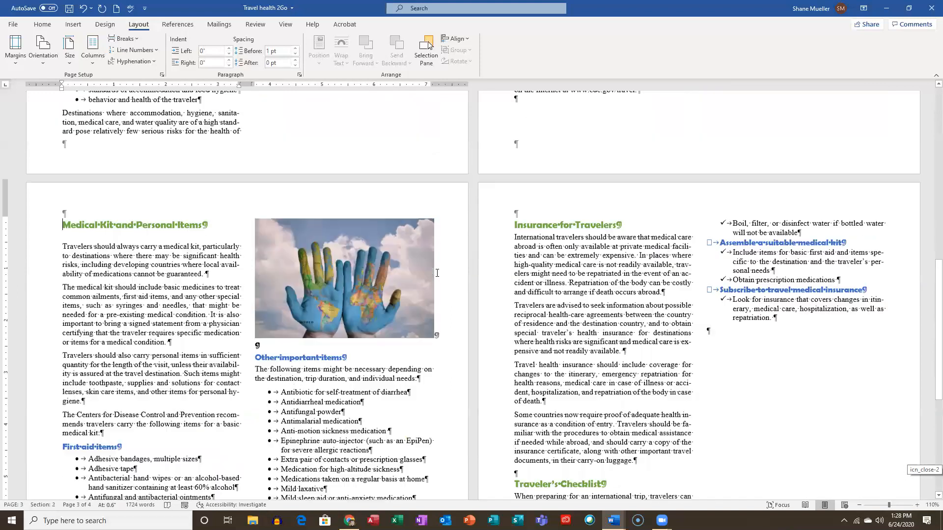
scroll(437, 273, down, 1)
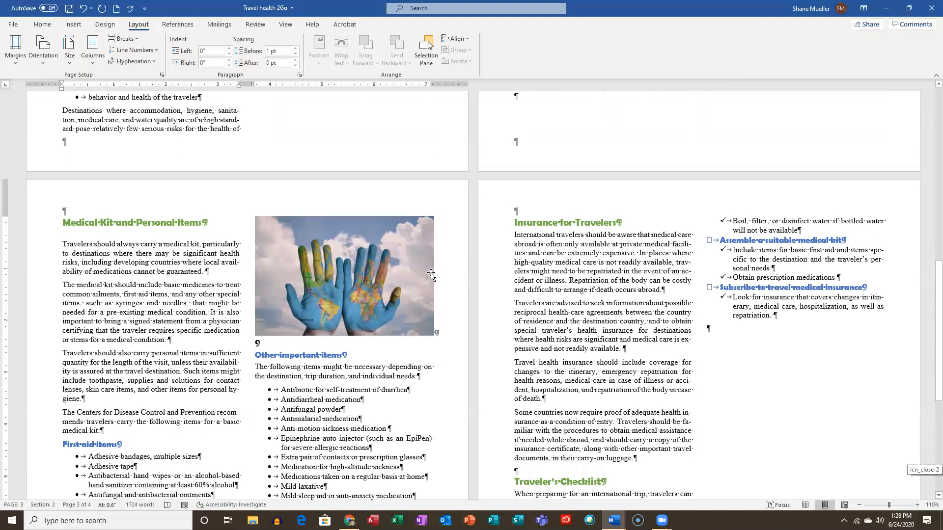
scroll(431, 275, down, 2)
scroll(426, 303, down, 5)
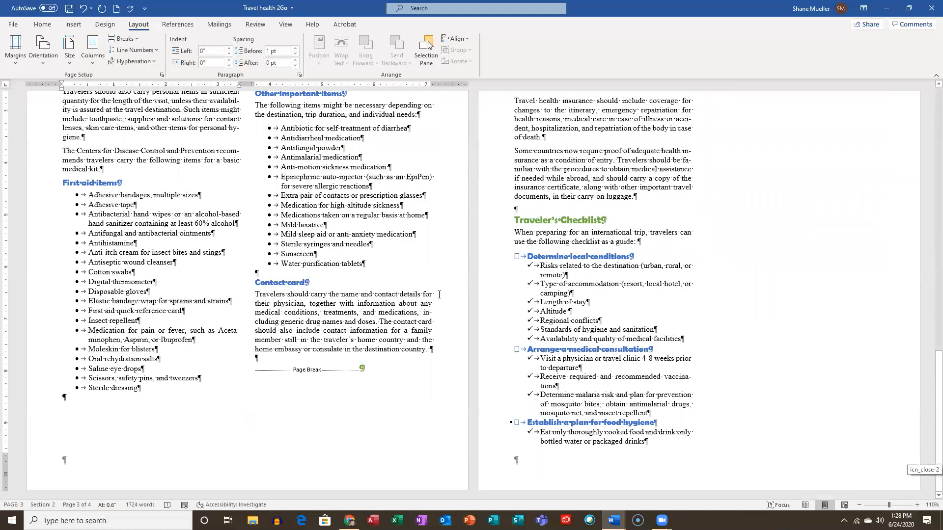
scroll(440, 295, up, 5)
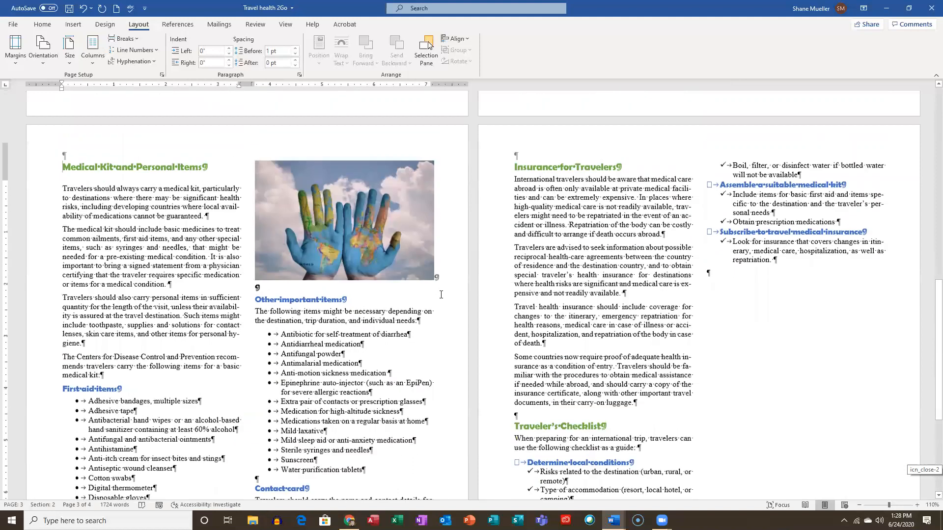
scroll(440, 295, down, 5)
scroll(441, 295, up, 6)
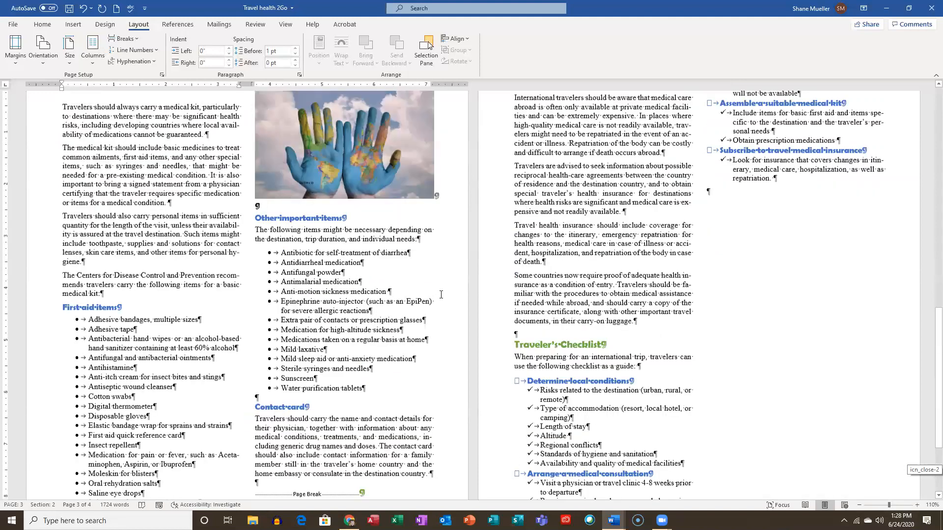
scroll(467, 237, up, 3)
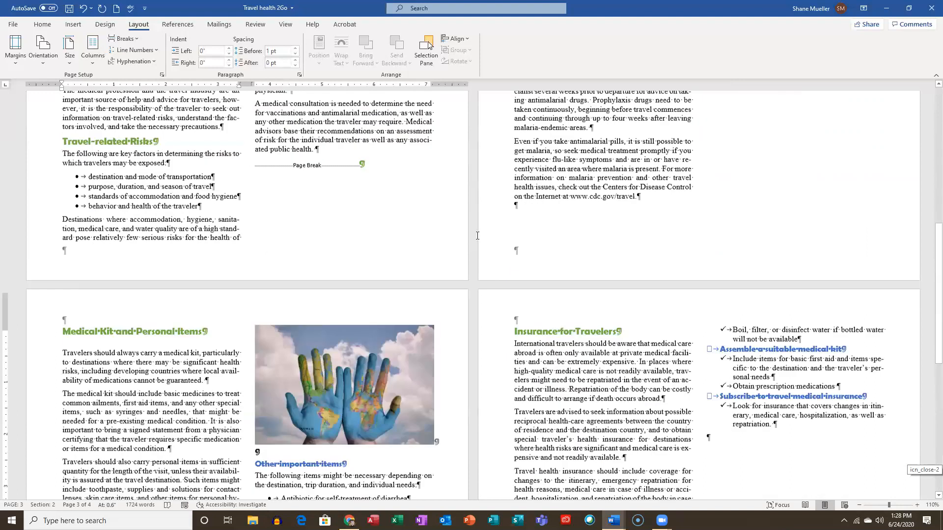
scroll(372, 164, up, 10)
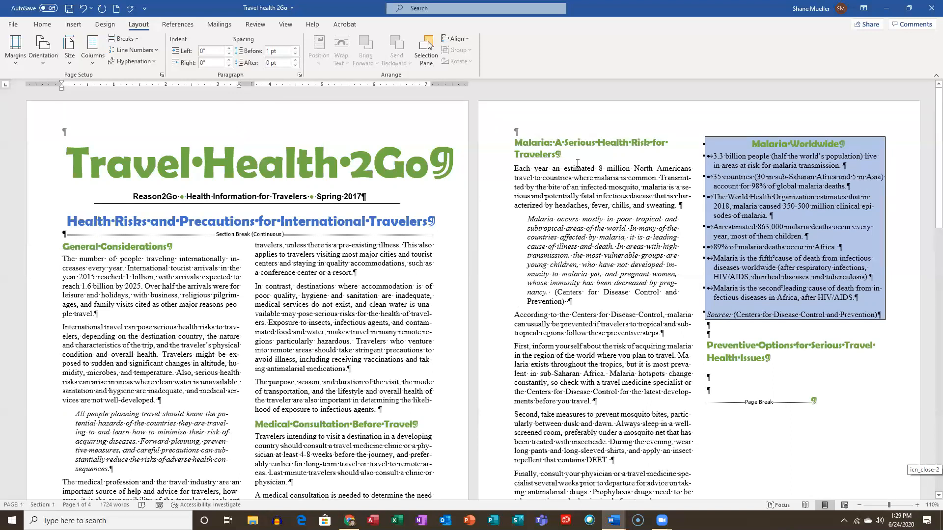
Save the newsletter after checking the Medical Kit and Insurance pages, and return to the beginning of the document.
scroll(310, 197, down, 9)
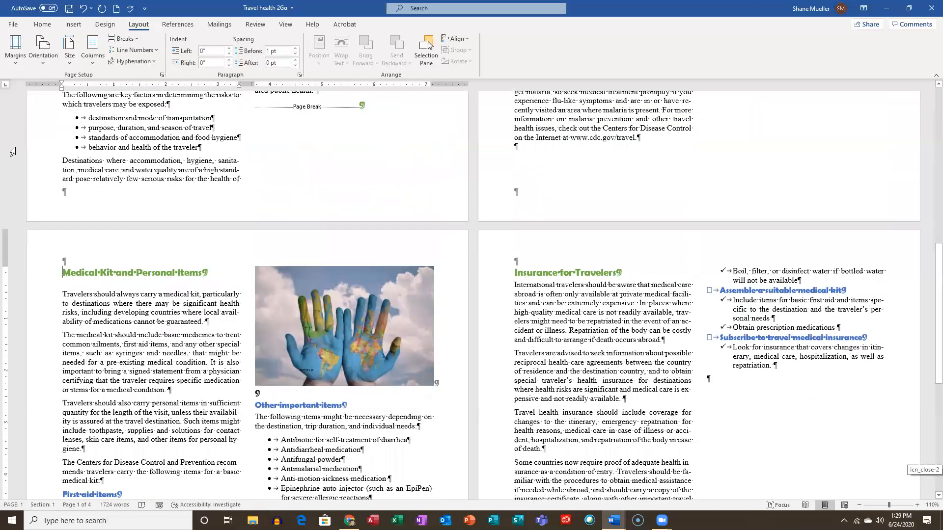
scroll(146, 153, down, 3)
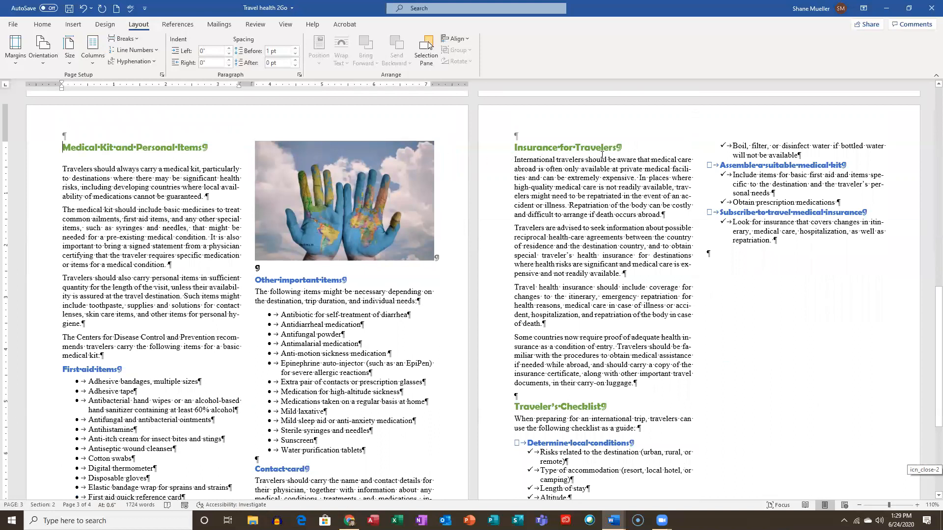
scroll(537, 162, down, 1)
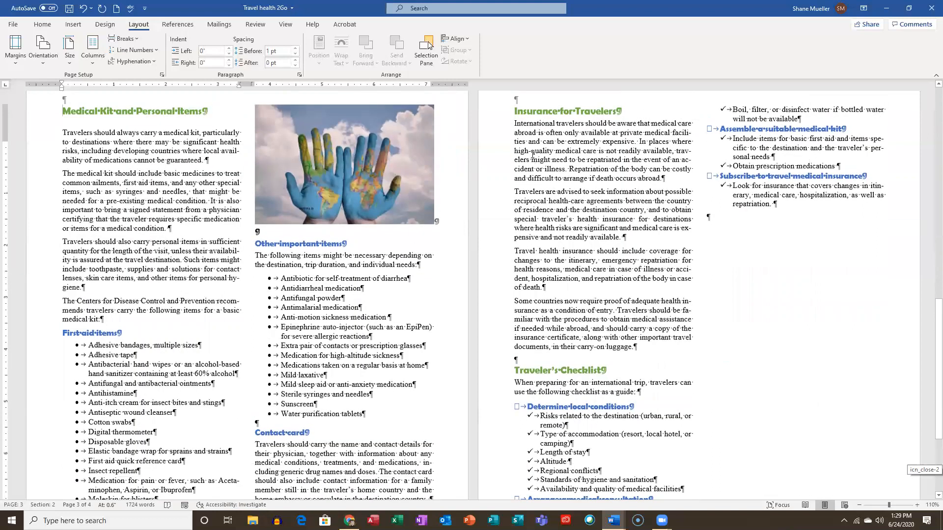
scroll(532, 157, up, 2)
scroll(512, 154, up, 5)
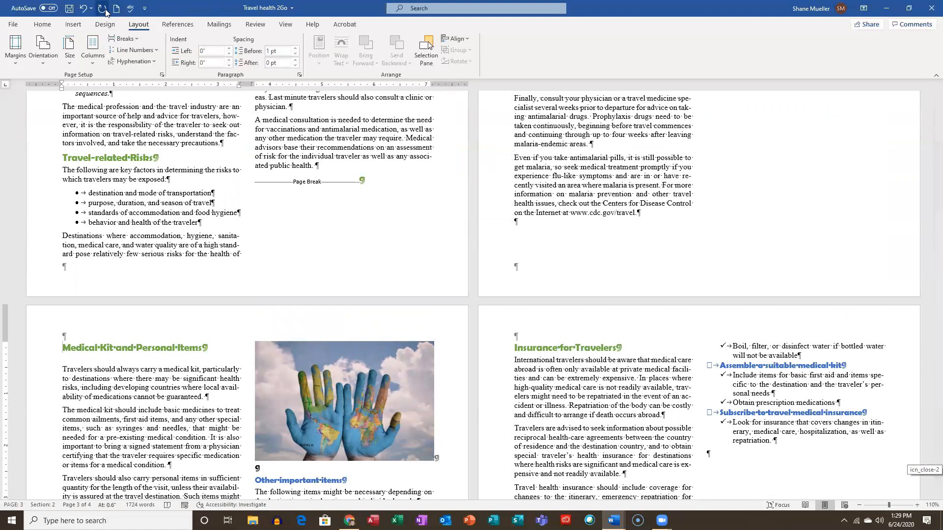
click(69, 10)
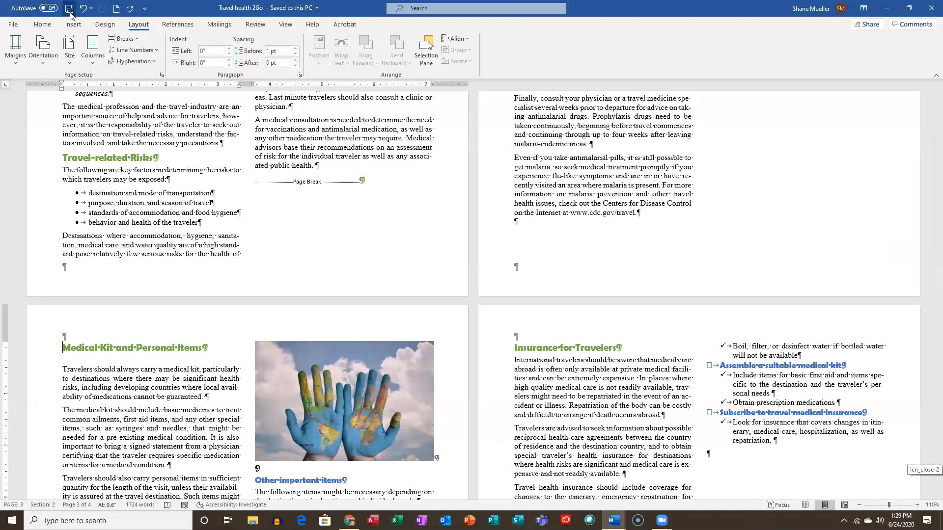
key(ctrl+Home)
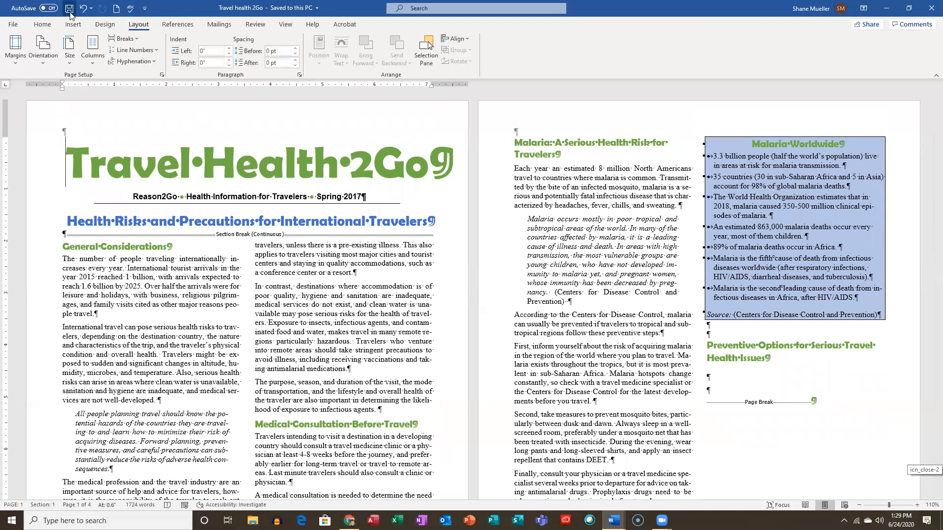
click(69, 9)
Look over all the newsletter's pages at 60% zoom, and read through the first page's columns enlarged to 170%.
drag(888, 506, 886, 506)
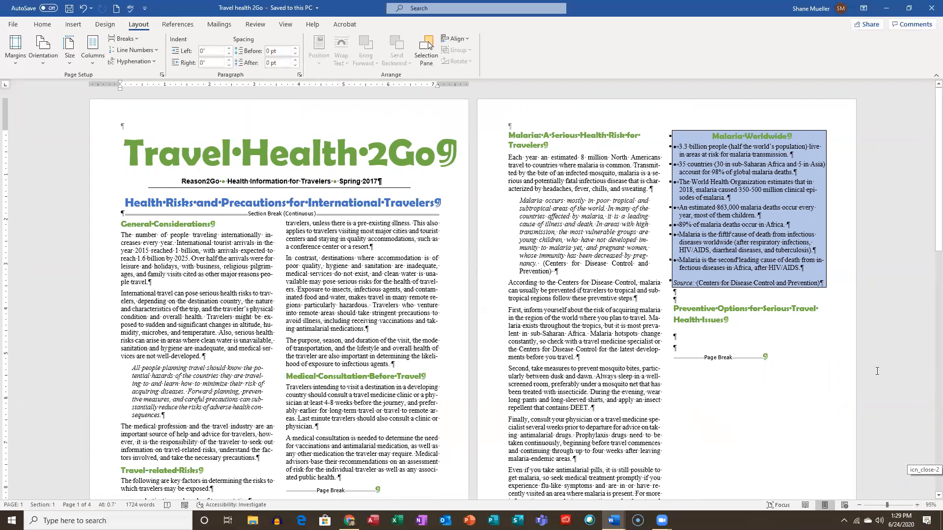
click(877, 507)
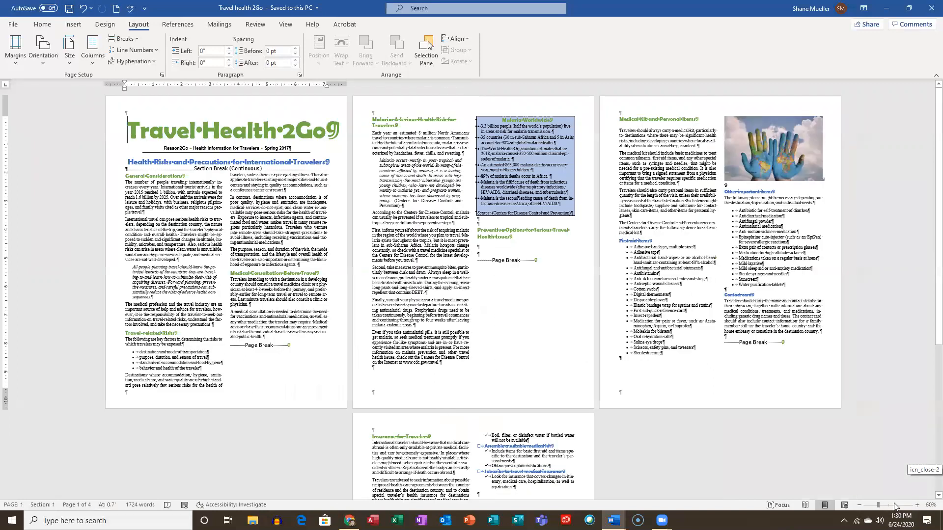
click(894, 506)
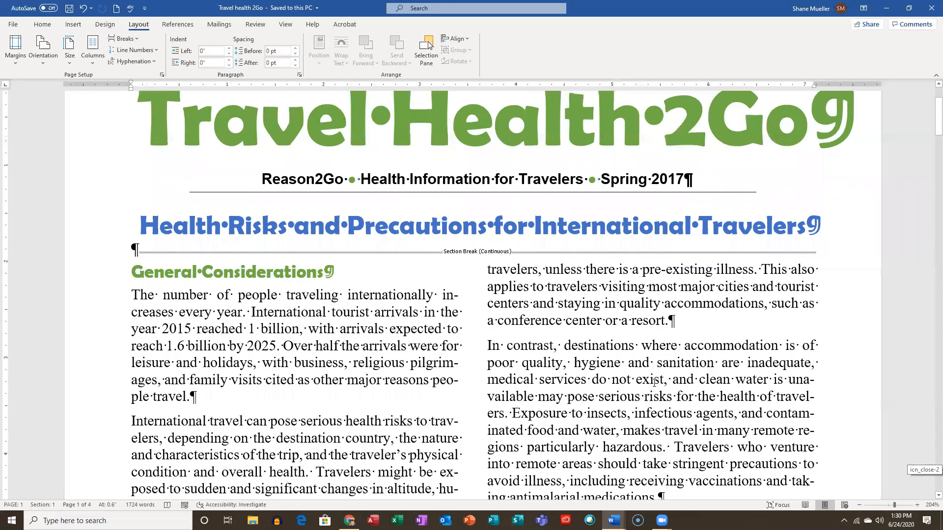
click(859, 505)
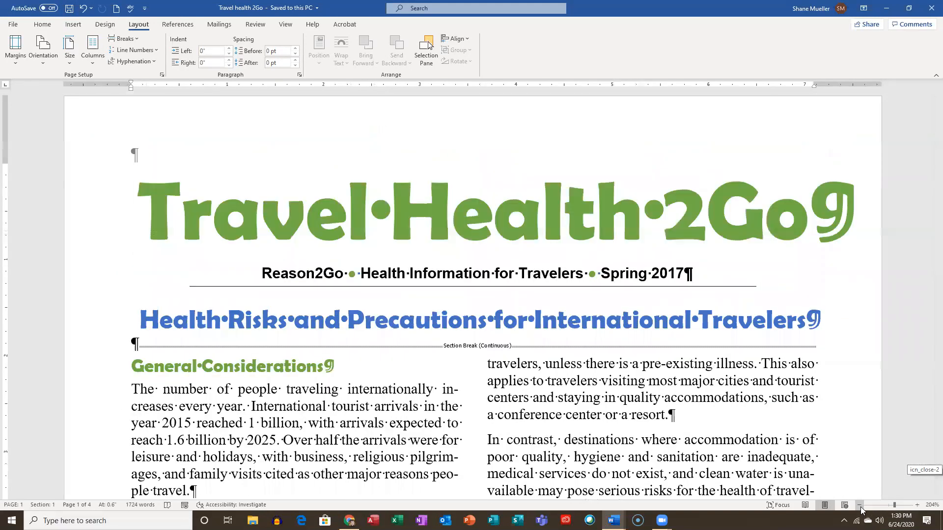
click(860, 506)
click(859, 506)
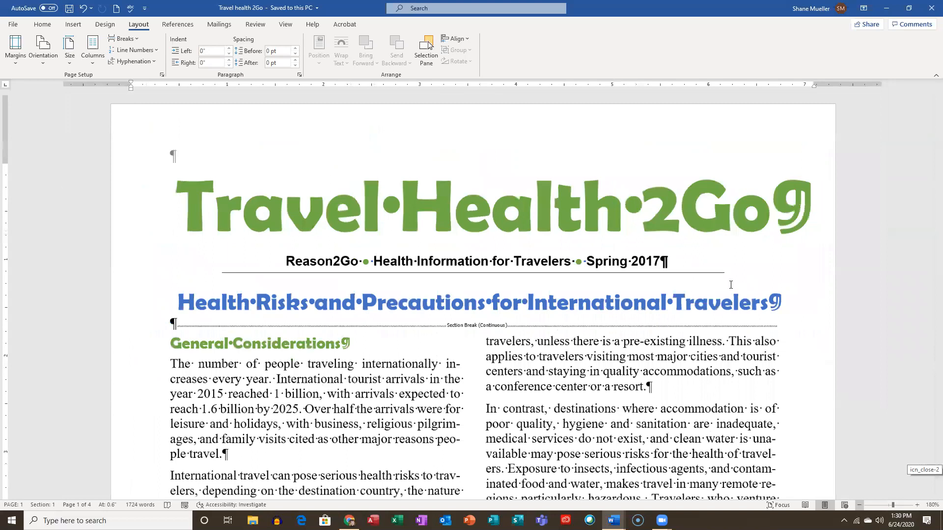
scroll(730, 285, down, 1)
scroll(717, 254, down, 2)
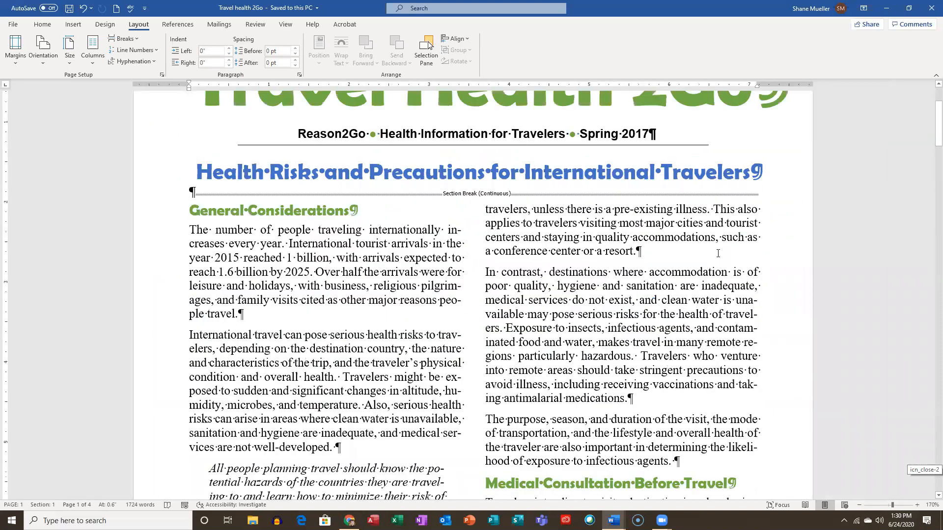
scroll(707, 252, down, 2)
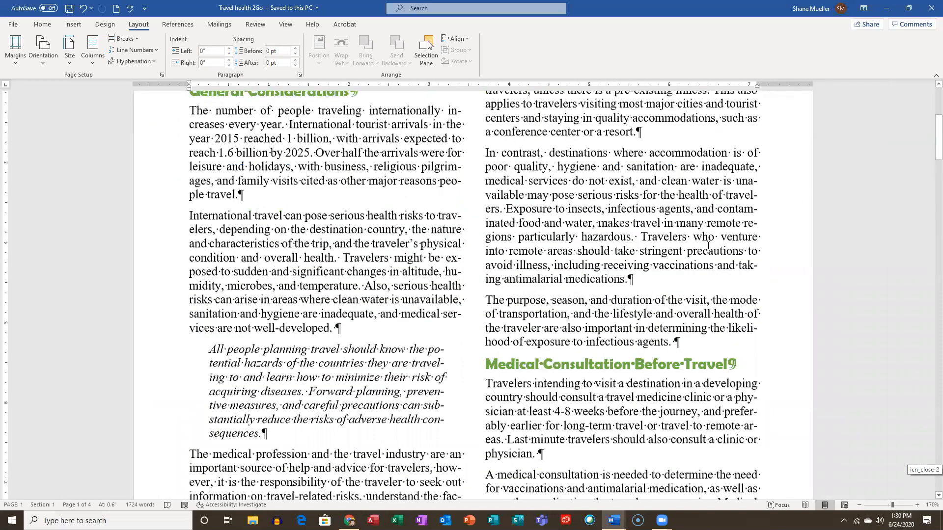
scroll(709, 246, down, 1)
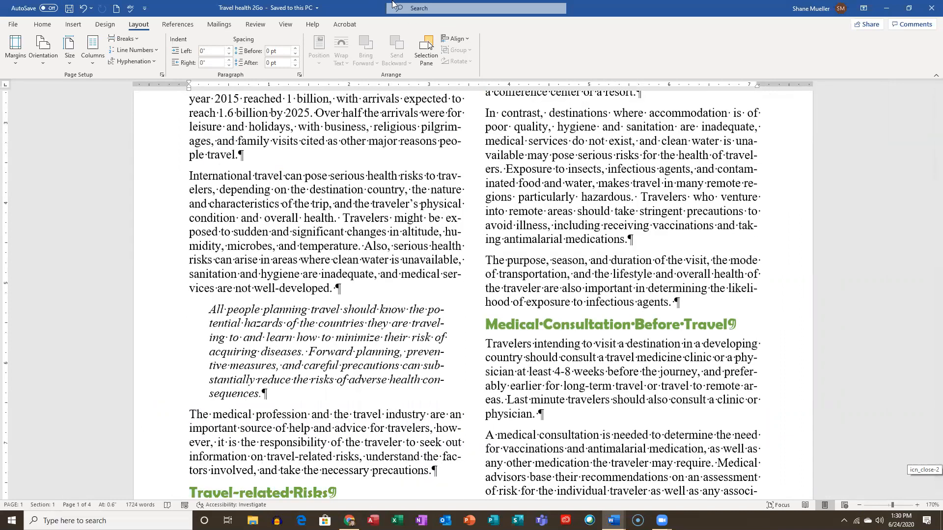
Insert a centred page number at the bottom of the pages using the Plain Number 2 style.
click(73, 25)
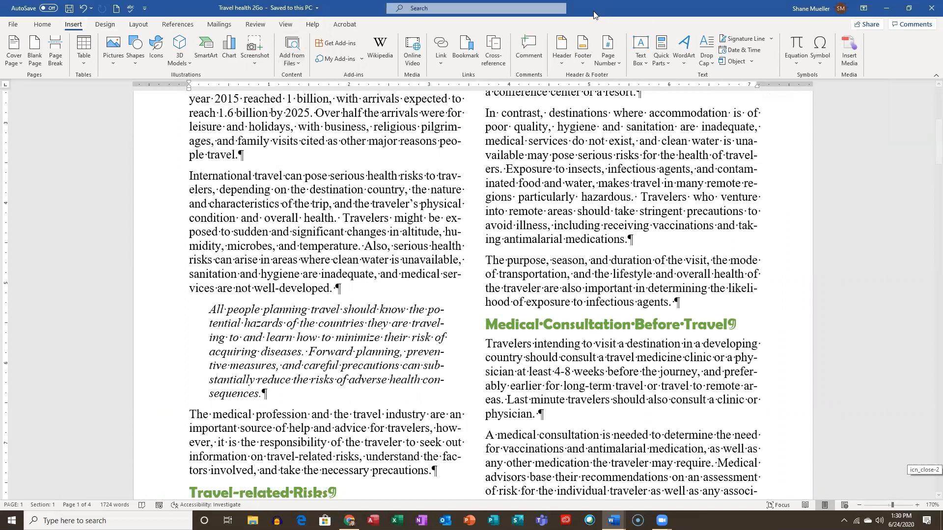
click(618, 66)
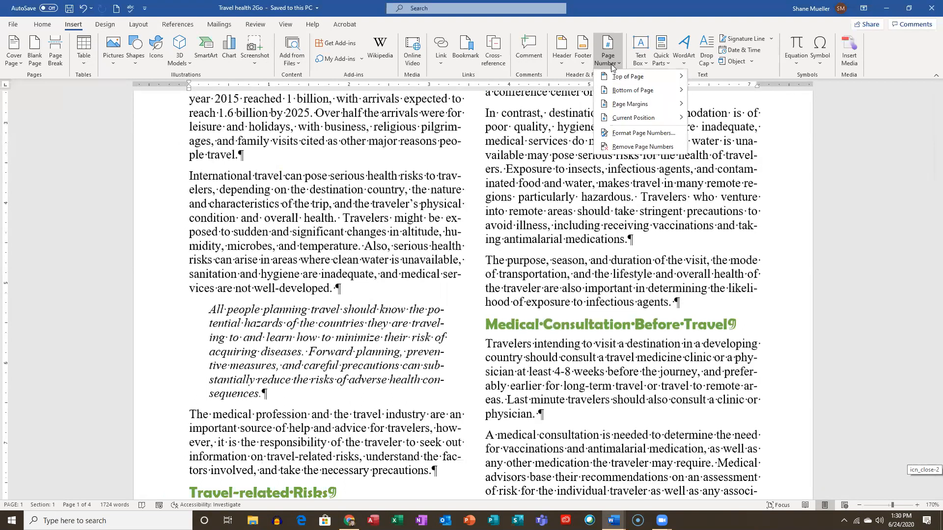
mouse_move(668, 92)
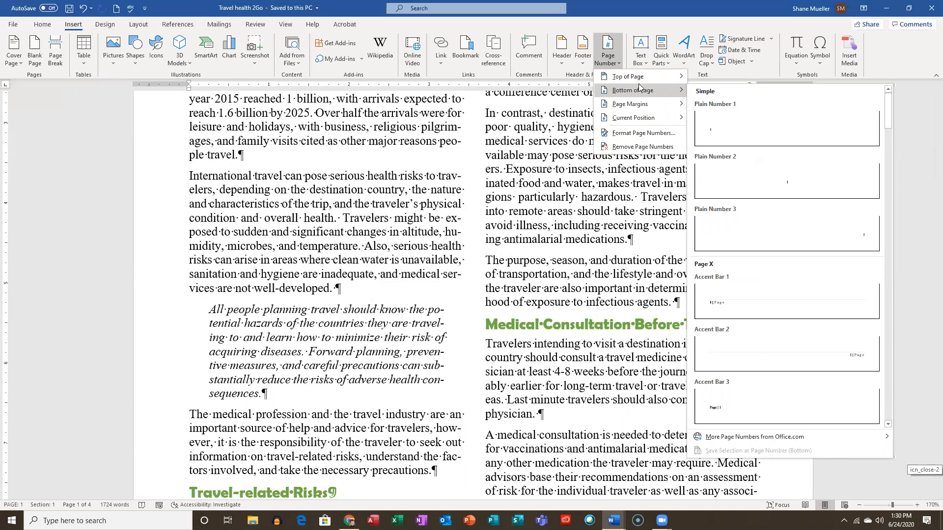
mouse_move(642, 81)
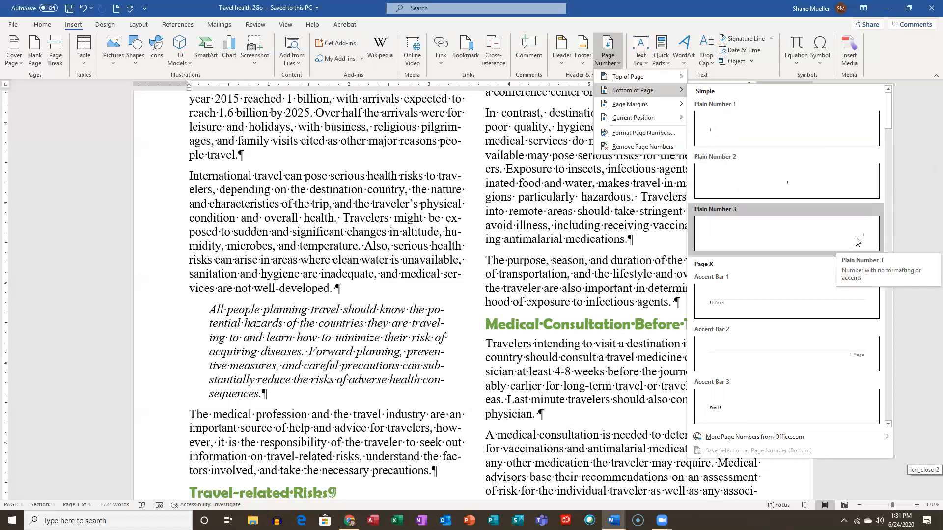
click(784, 187)
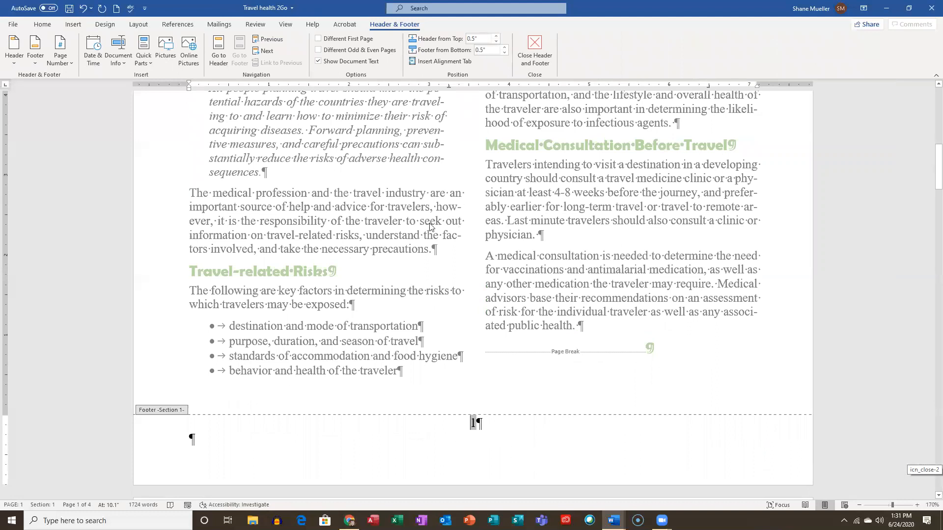
Examine the page number in the first page's footer and the empty header above the title, and return to the body text.
scroll(591, 374, up, 3)
scroll(492, 381, down, 5)
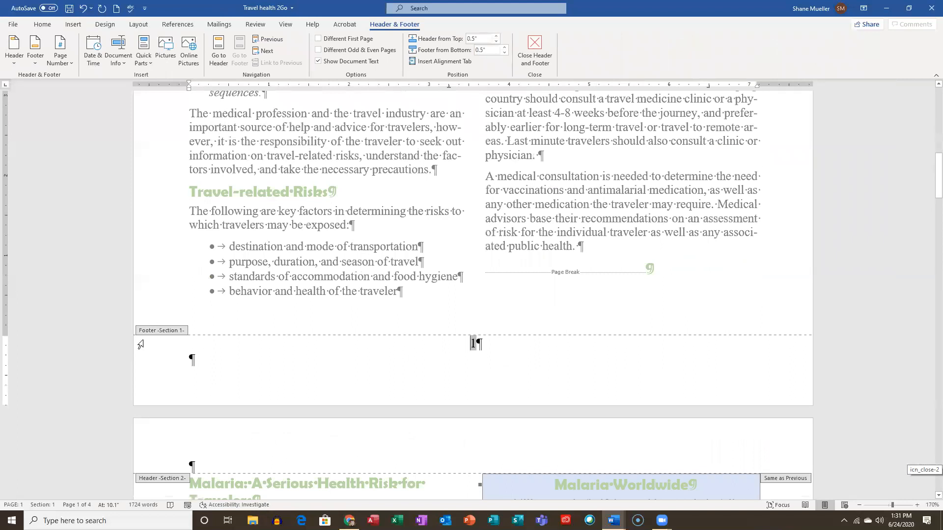
click(470, 347)
click(525, 358)
scroll(500, 204, up, 5)
scroll(500, 204, up, 7)
scroll(499, 262, up, 1)
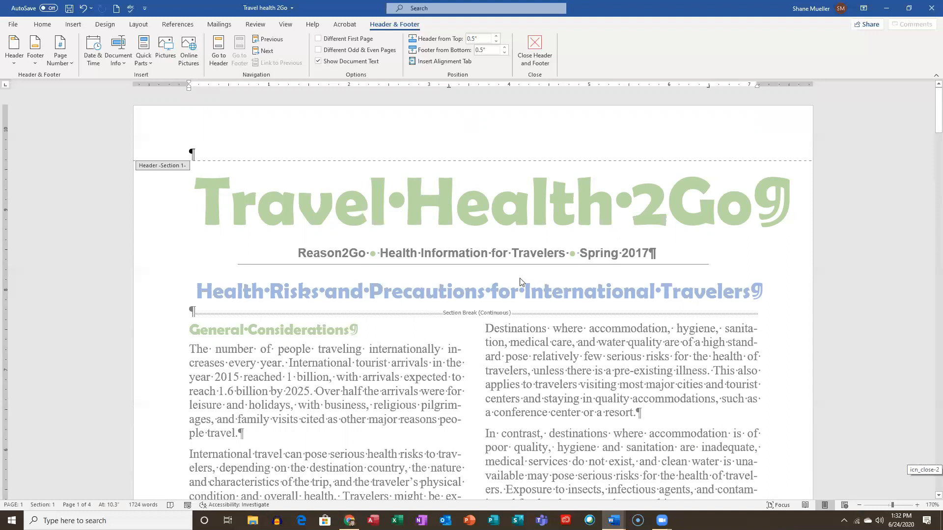
scroll(432, 226, down, 5)
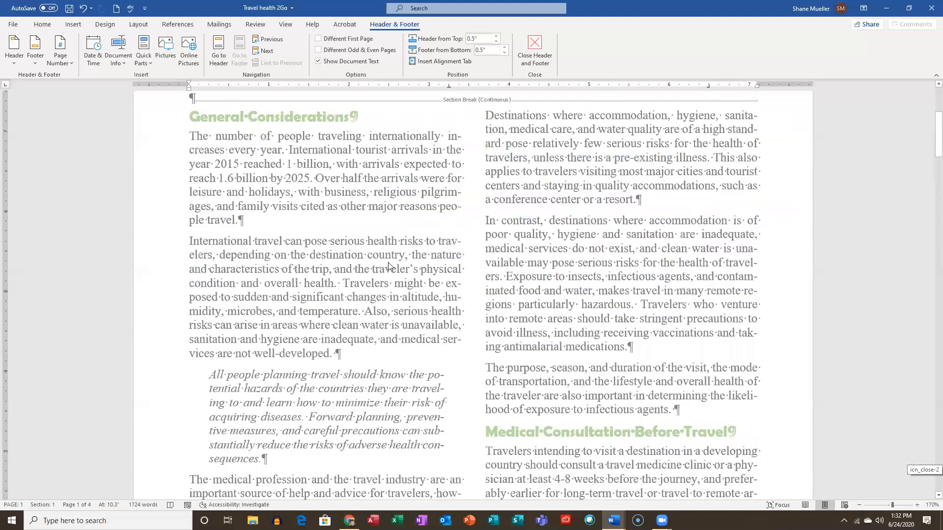
scroll(442, 199, up, 3)
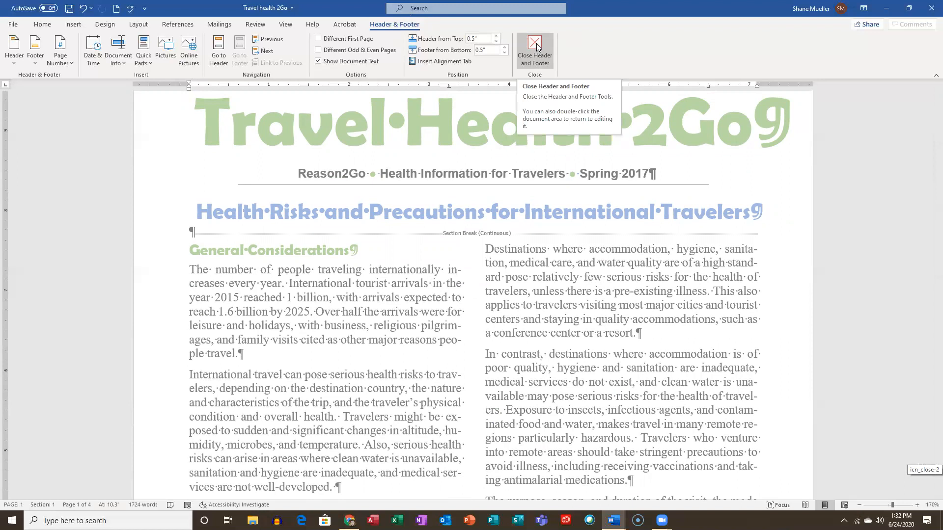
double_click(305, 288)
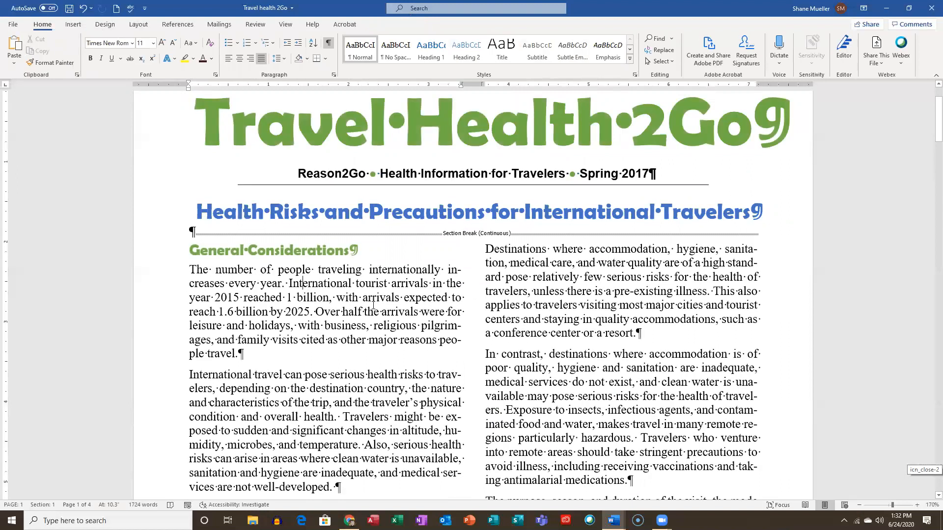
Reopen the first page's header, check the header and footer areas between the first two pages, and return to body editing.
scroll(477, 144, up, 1)
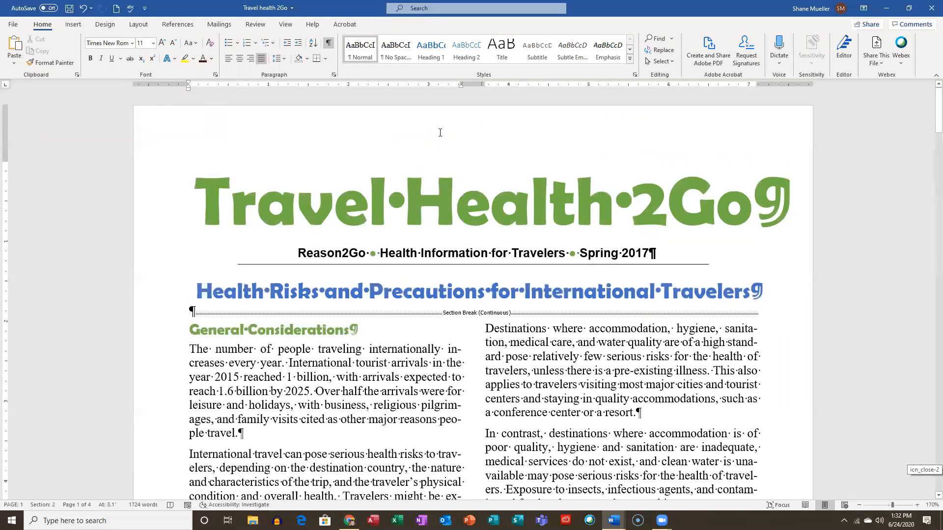
scroll(421, 285, down, 3)
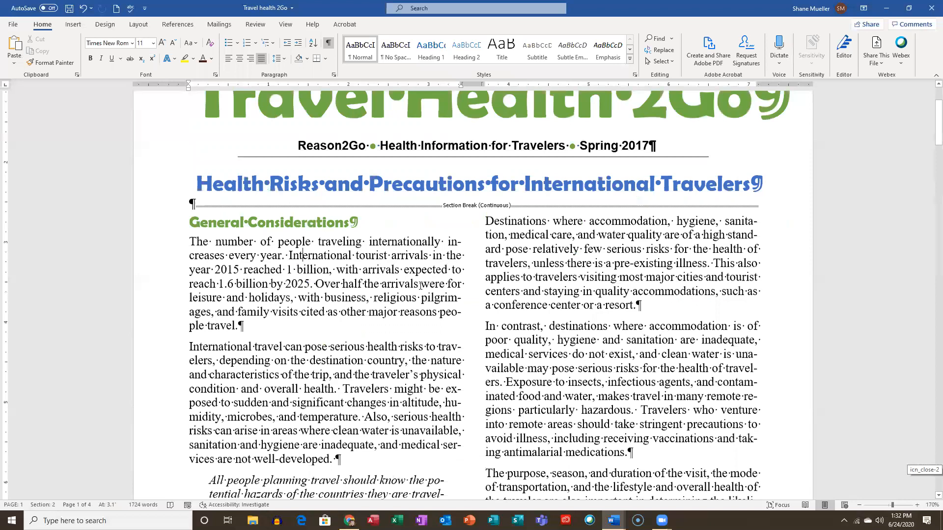
scroll(420, 285, up, 4)
scroll(420, 285, down, 6)
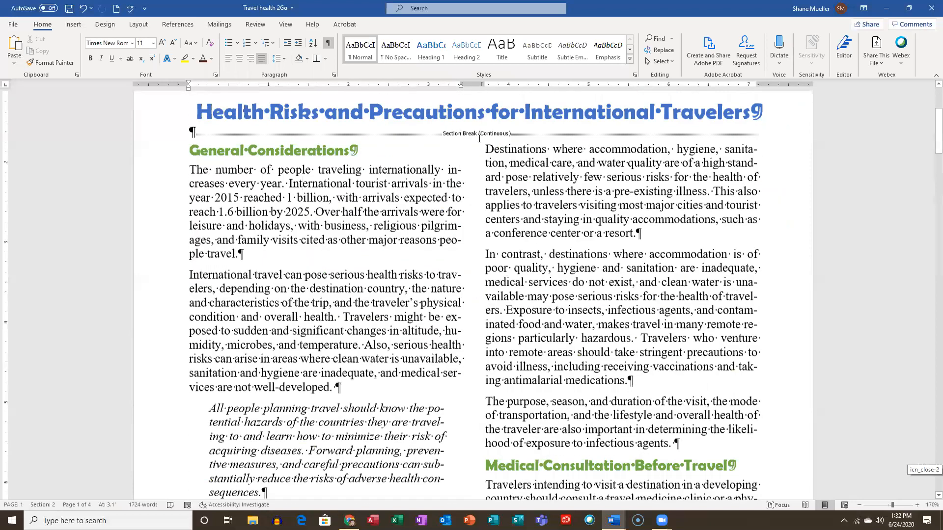
scroll(479, 138, up, 5)
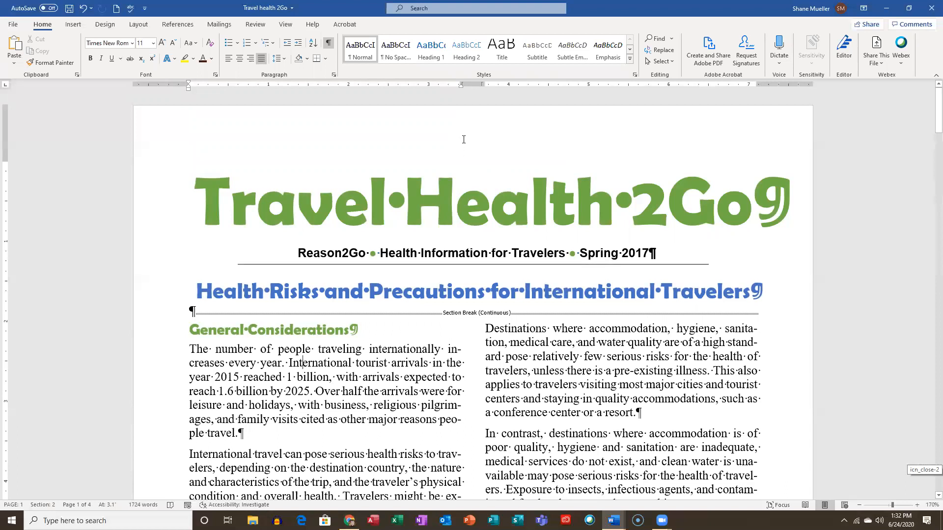
double_click(455, 135)
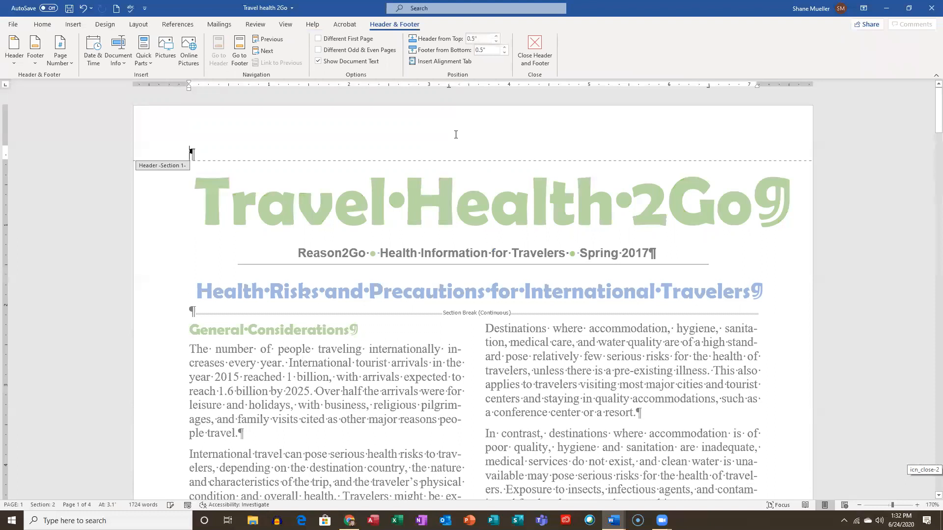
scroll(466, 162, down, 14)
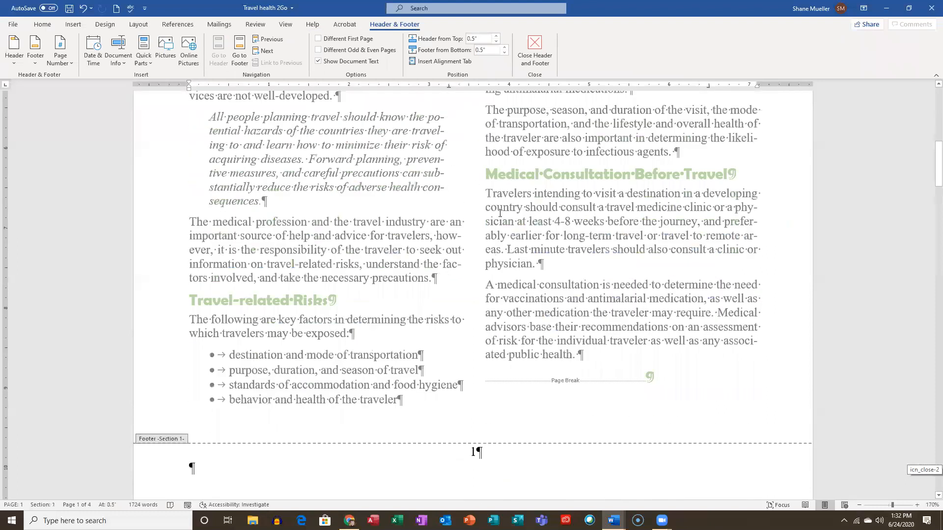
scroll(472, 206, down, 5)
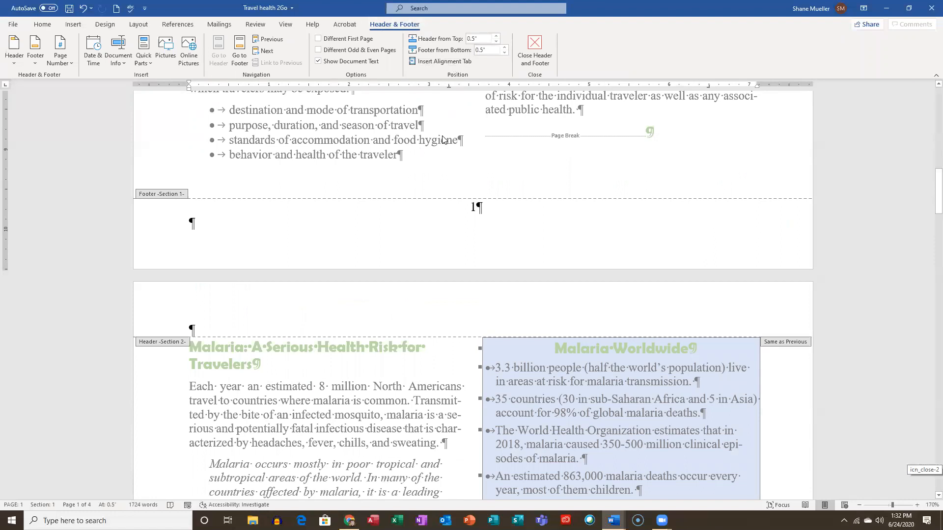
scroll(472, 197, up, 3)
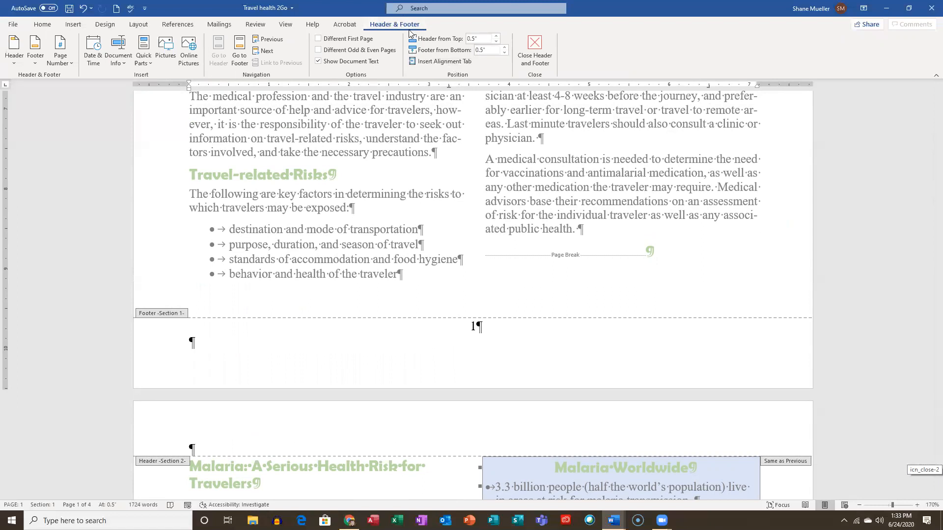
click(533, 42)
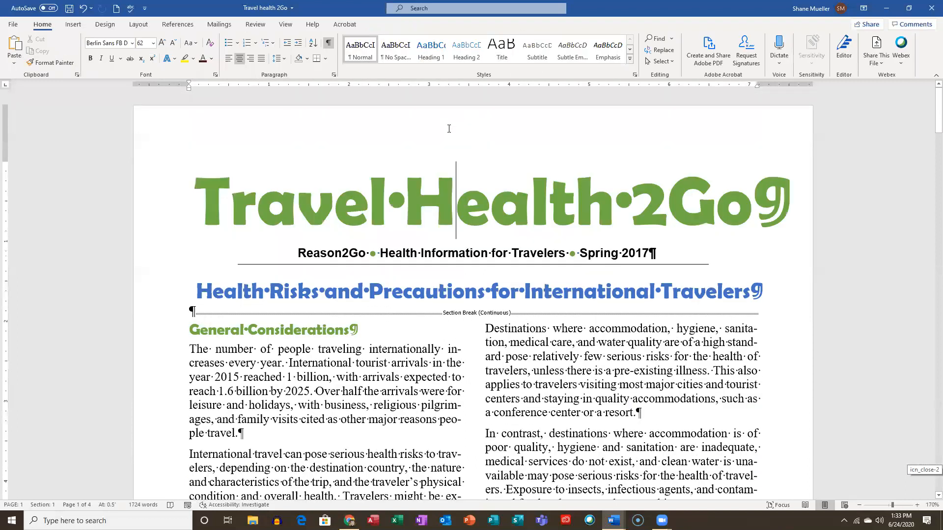
double_click(448, 128)
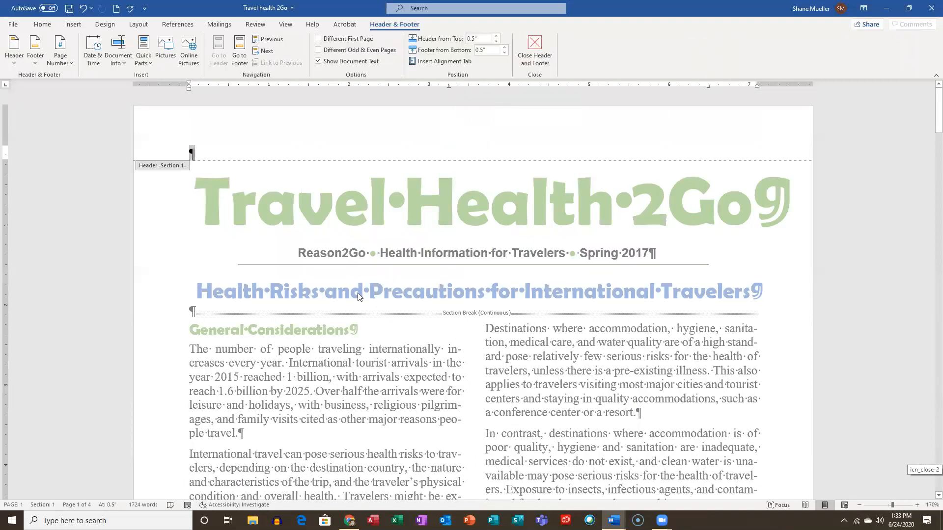
double_click(357, 293)
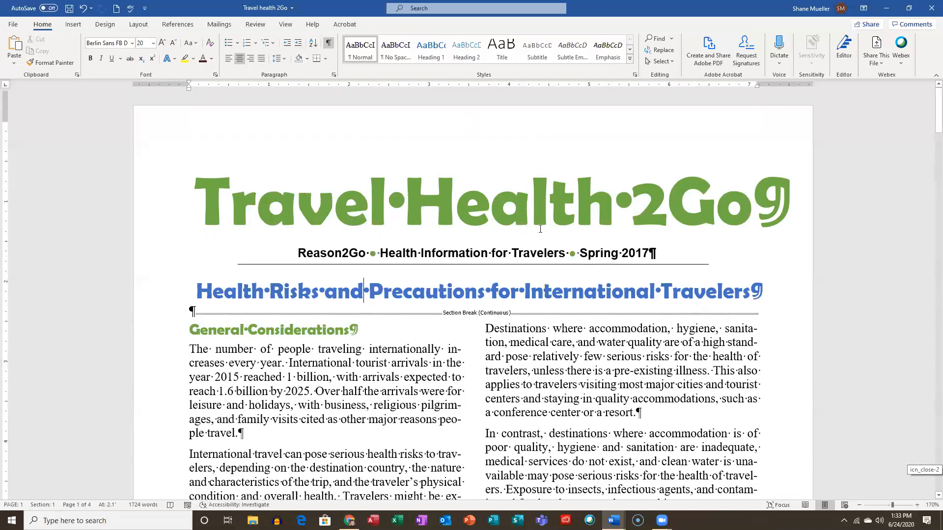
Check the centred page numbers in the footers throughout all four pages of the newsletter.
scroll(582, 199, down, 6)
scroll(582, 198, up, 2)
scroll(581, 199, up, 4)
scroll(581, 199, down, 8)
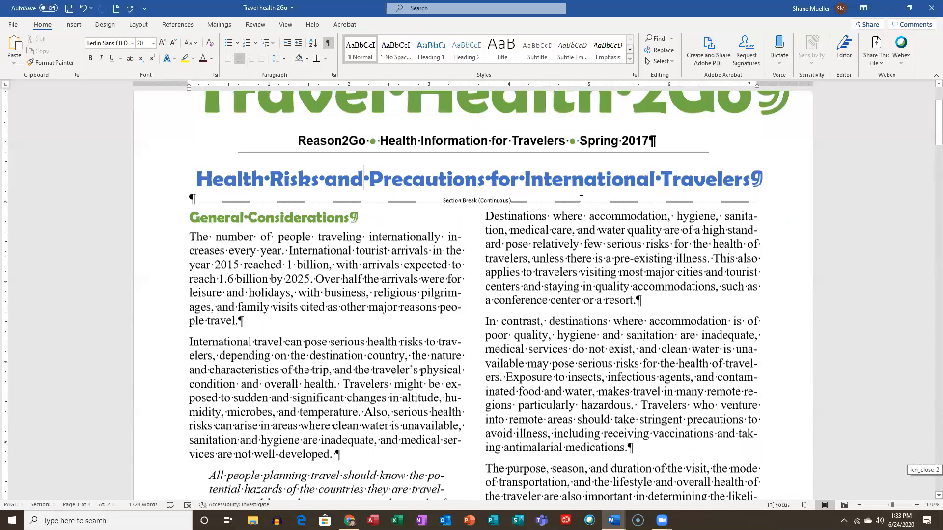
scroll(482, 353, down, 15)
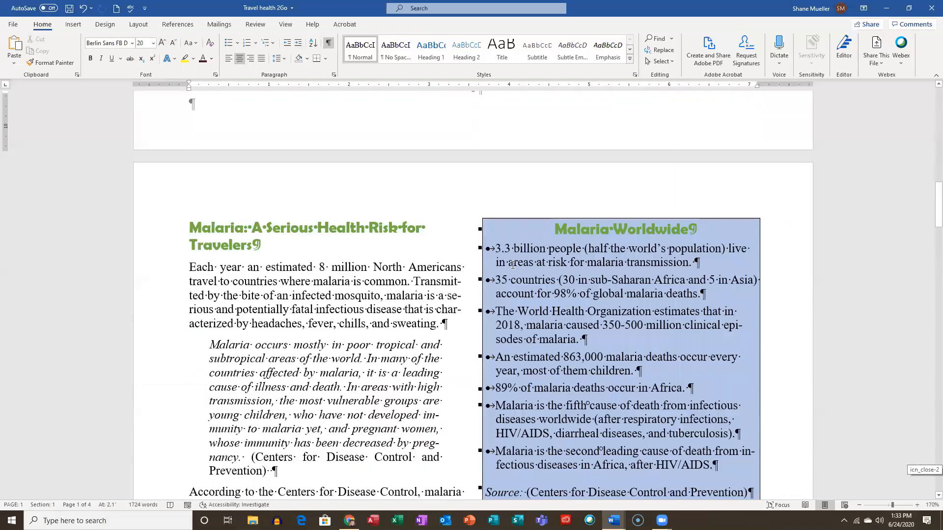
scroll(520, 264, down, 4)
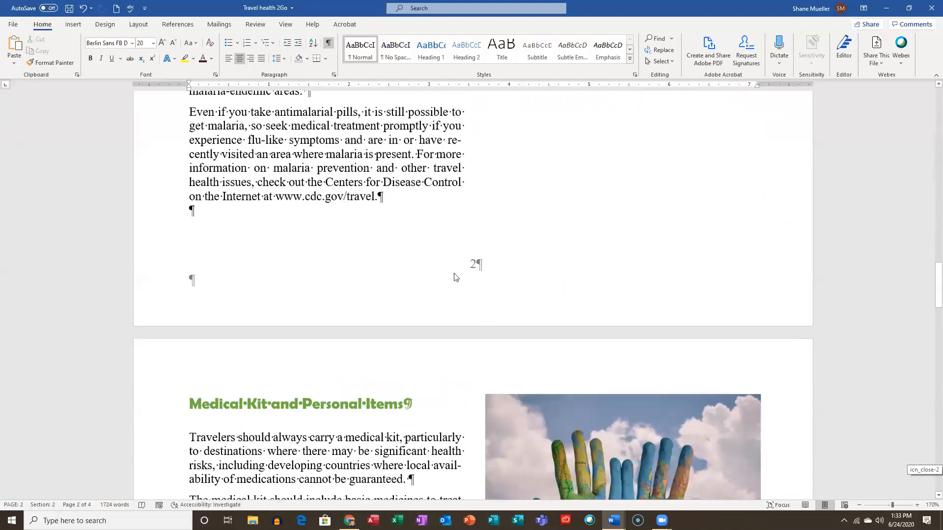
scroll(471, 262, down, 5)
scroll(470, 262, down, 10)
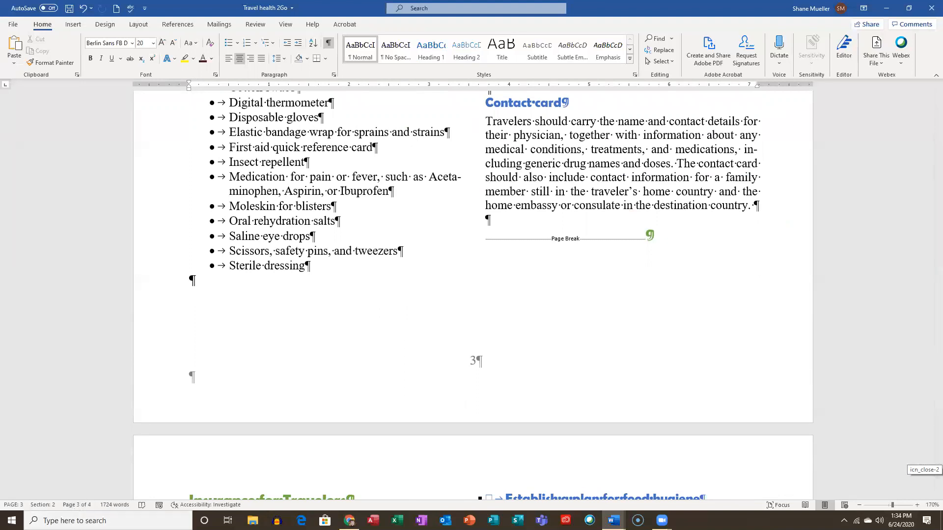
scroll(480, 370, down, 10)
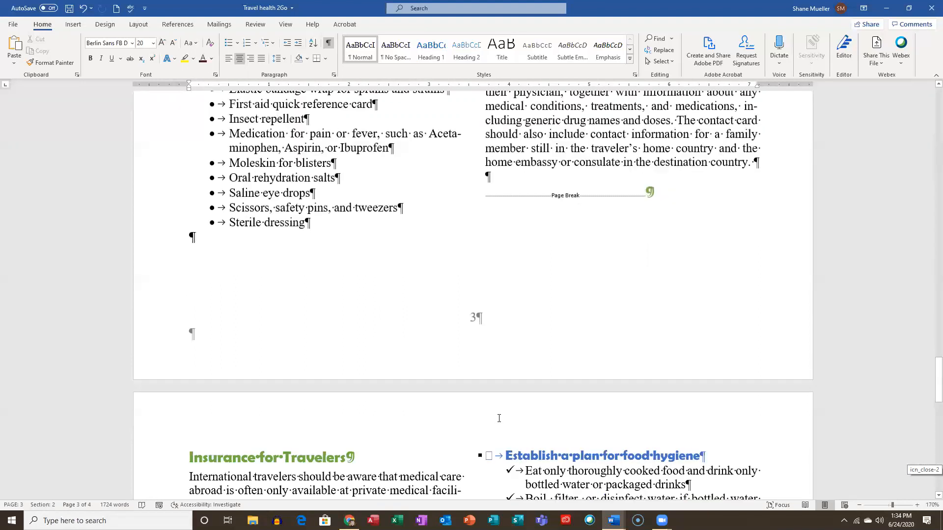
scroll(499, 389, down, 5)
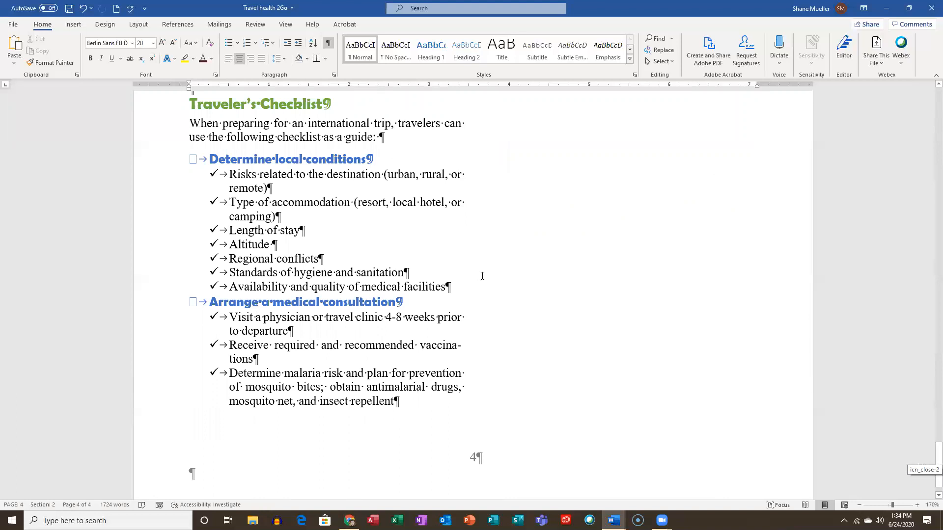
scroll(484, 300, up, 1)
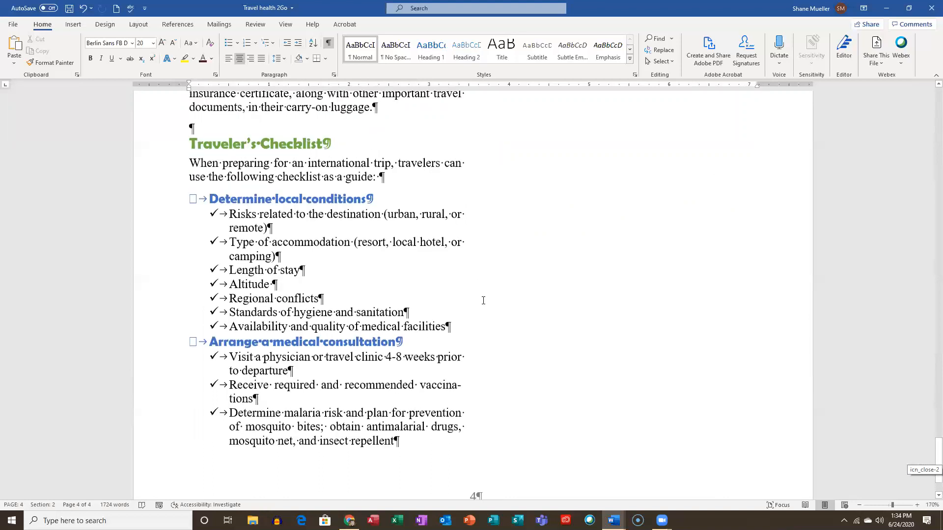
scroll(483, 301, up, 13)
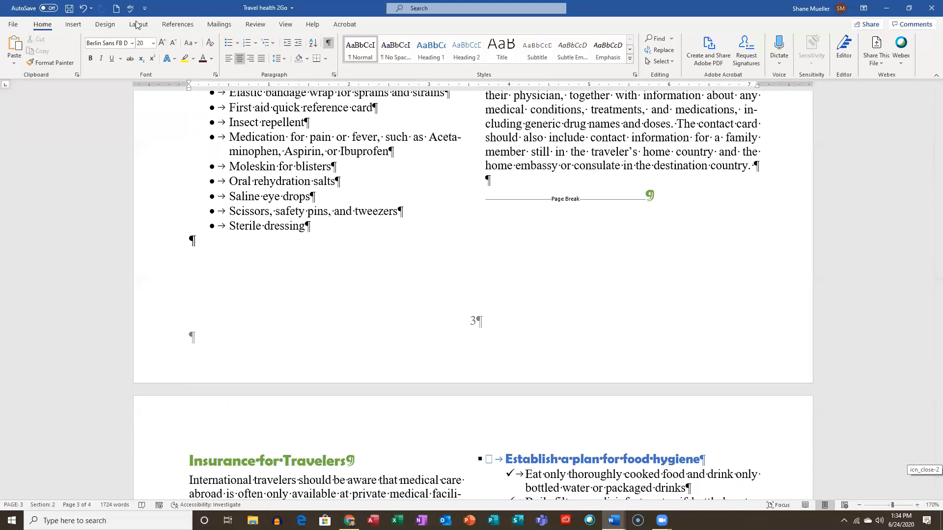
Open page 3's footer, review the bottom-of-page number styles without choosing one, and return to the body text.
double_click(476, 322)
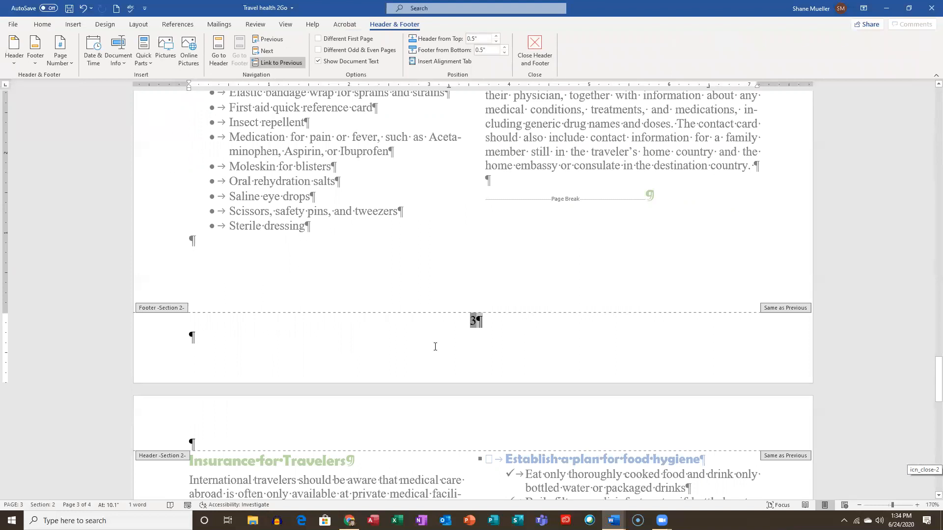
scroll(399, 319, down, 5)
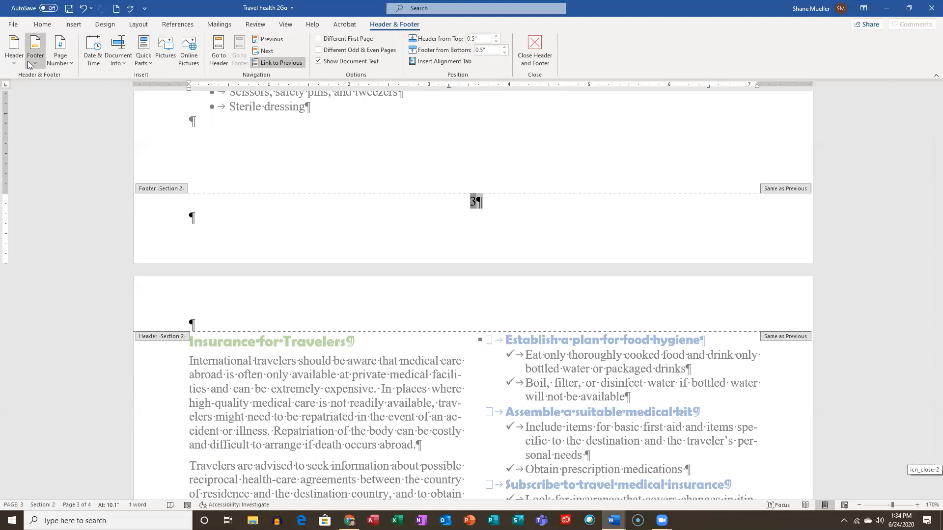
click(70, 64)
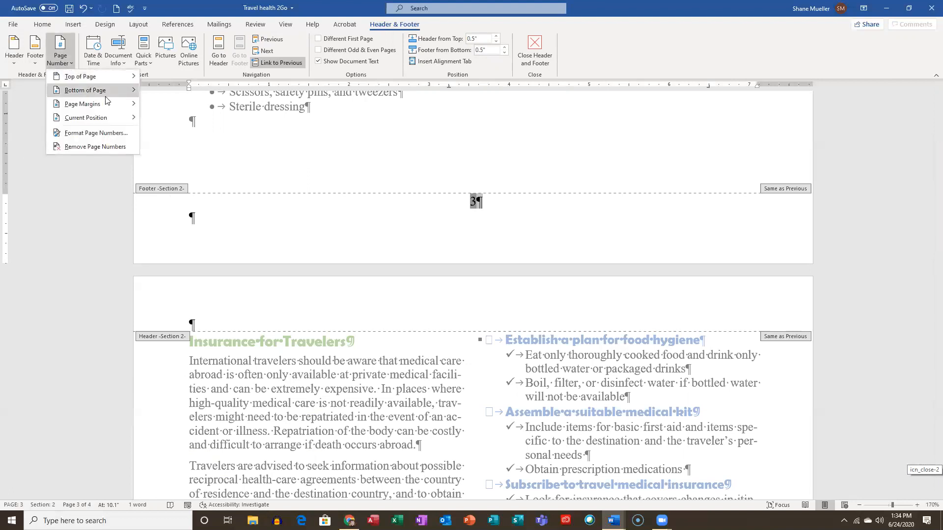
mouse_move(112, 92)
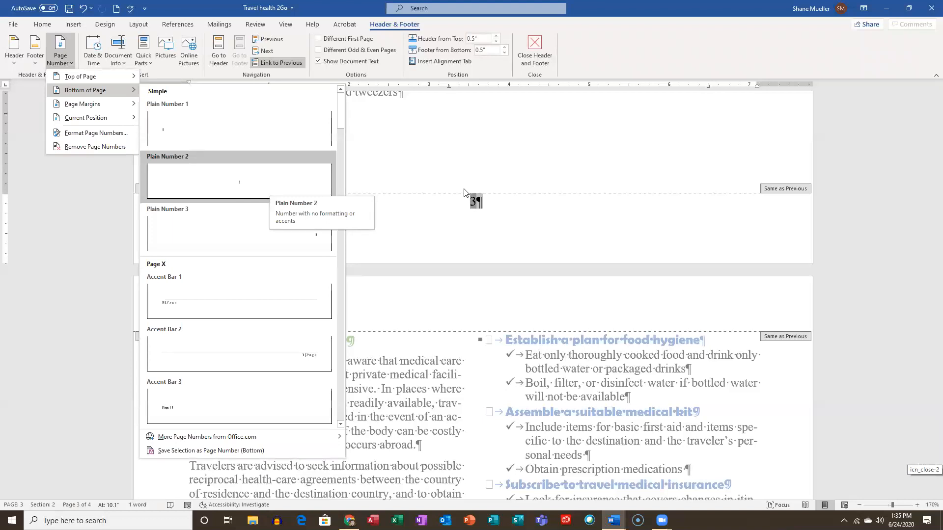
click(604, 234)
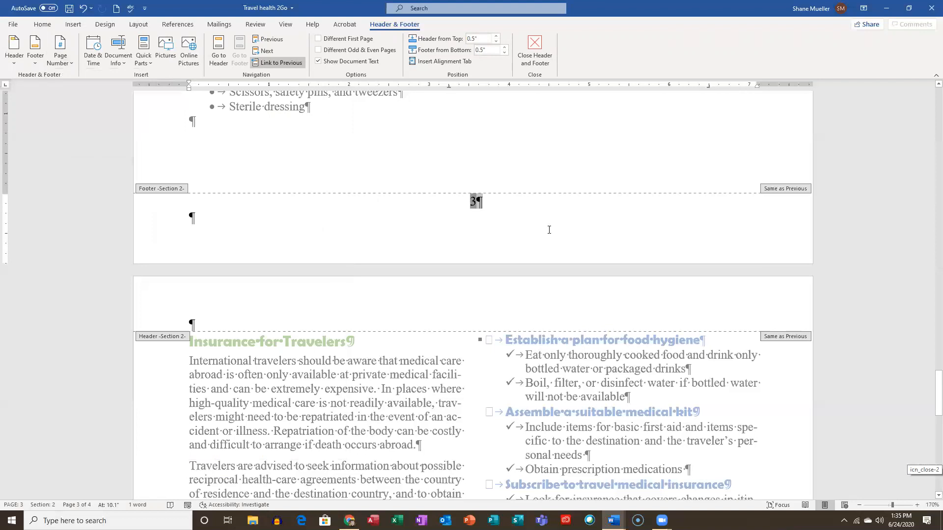
scroll(549, 230, up, 8)
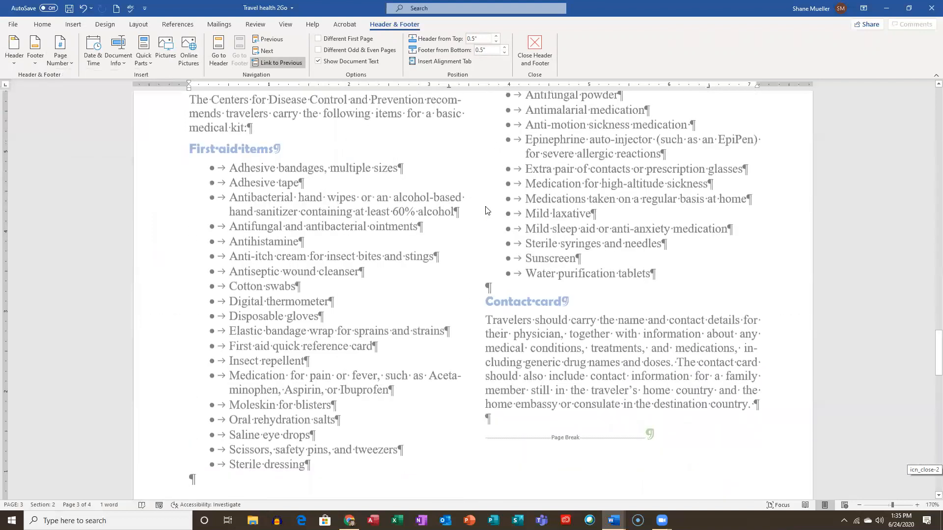
double_click(548, 228)
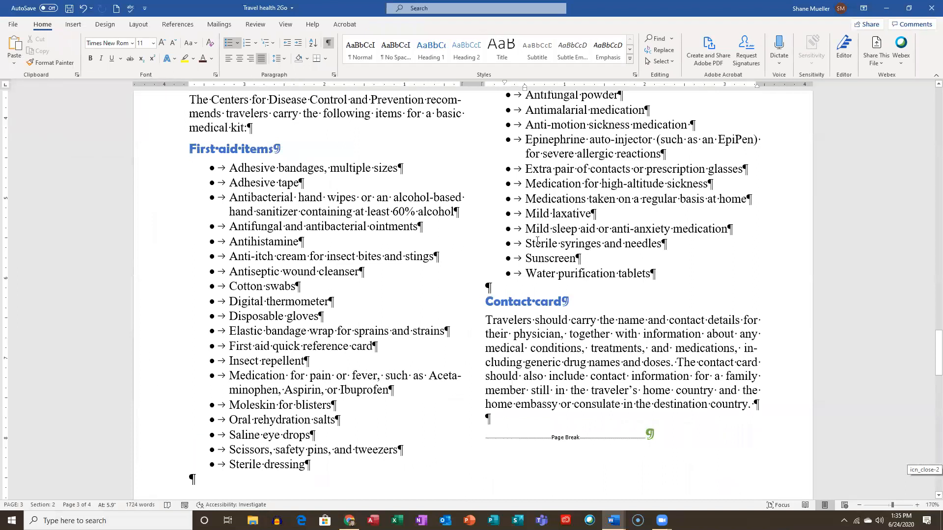
Reopen page 3's footer, check the preceding pages' footers and page 2's header, and return to the body text on page 1.
scroll(537, 240, up, 6)
scroll(504, 233, down, 13)
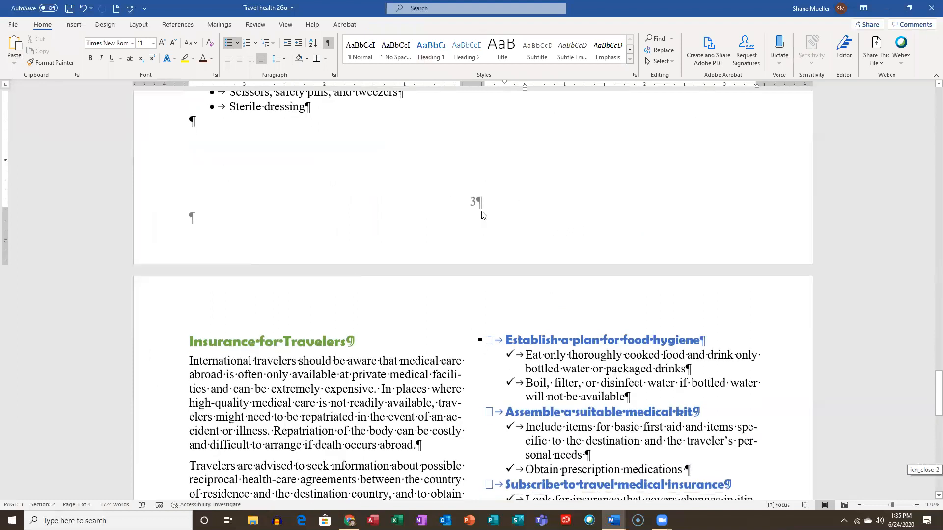
click(499, 239)
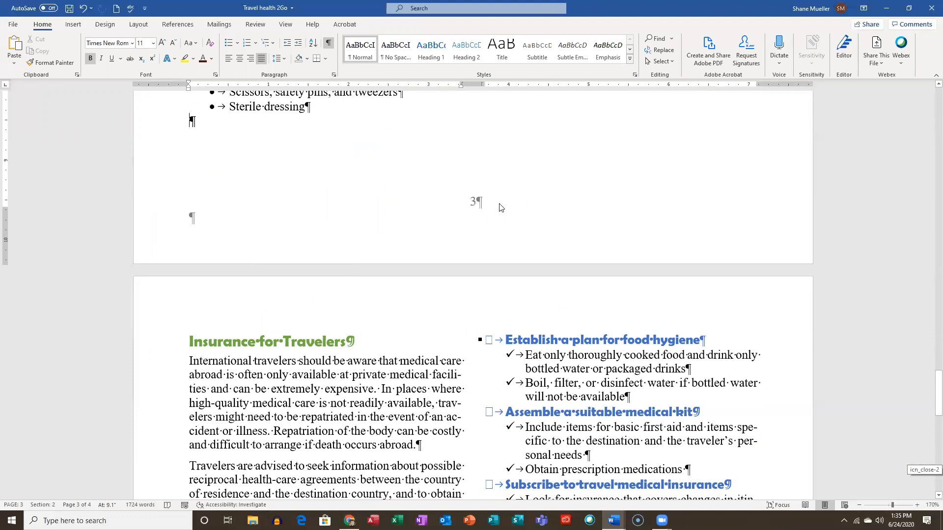
double_click(475, 202)
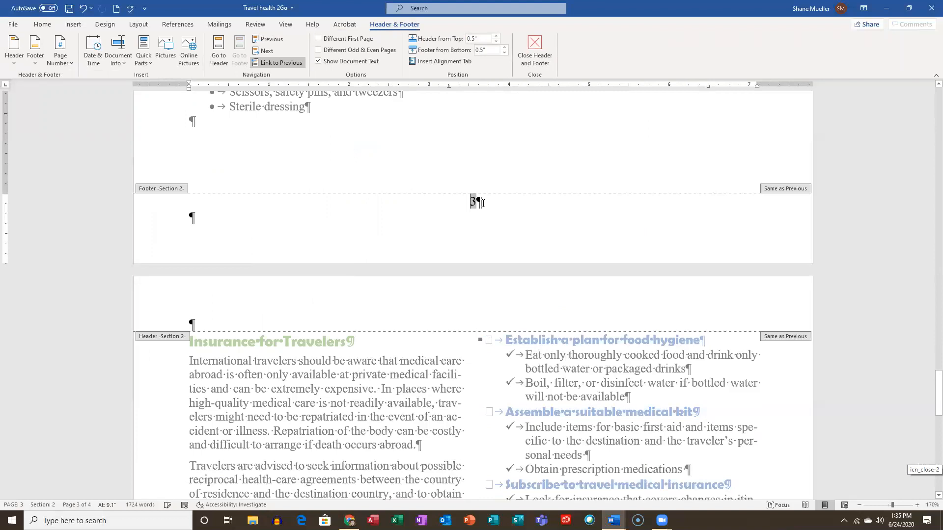
scroll(535, 242, up, 20)
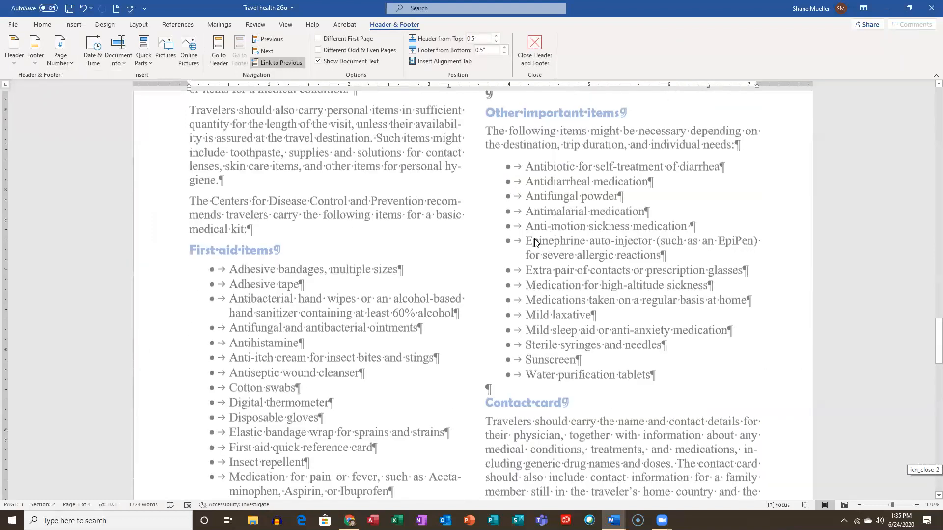
scroll(535, 242, up, 6)
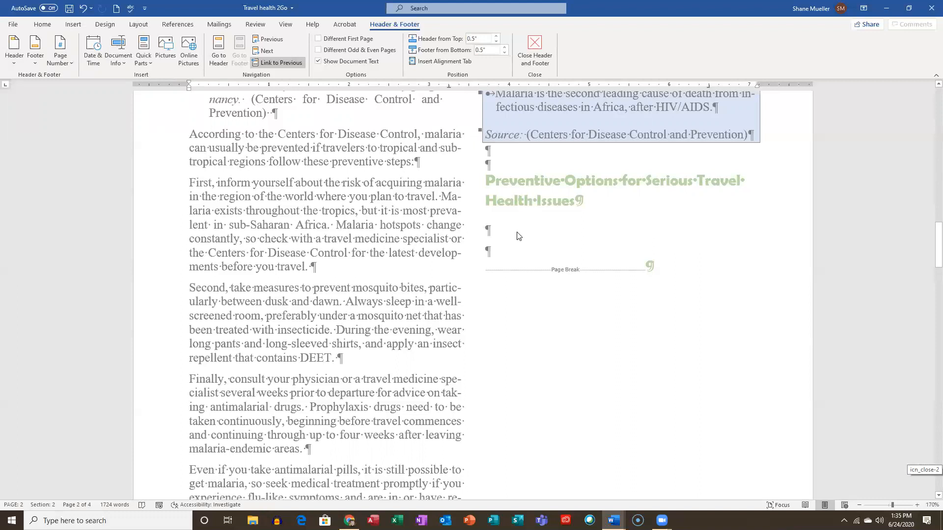
scroll(498, 290, up, 12)
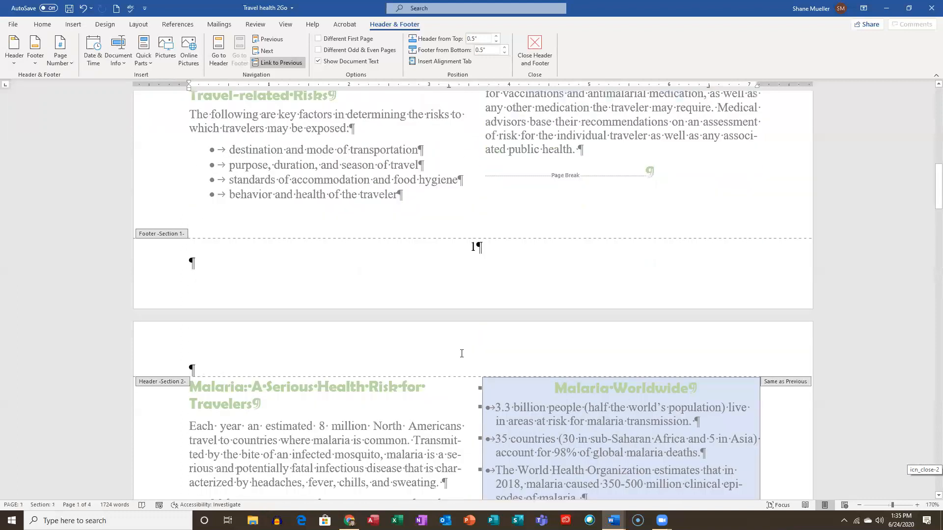
double_click(462, 354)
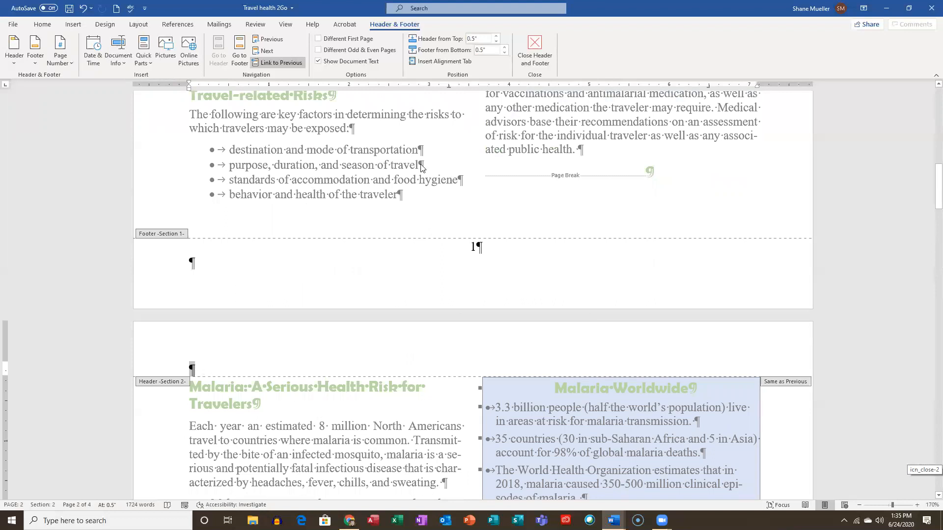
double_click(393, 158)
click(366, 281)
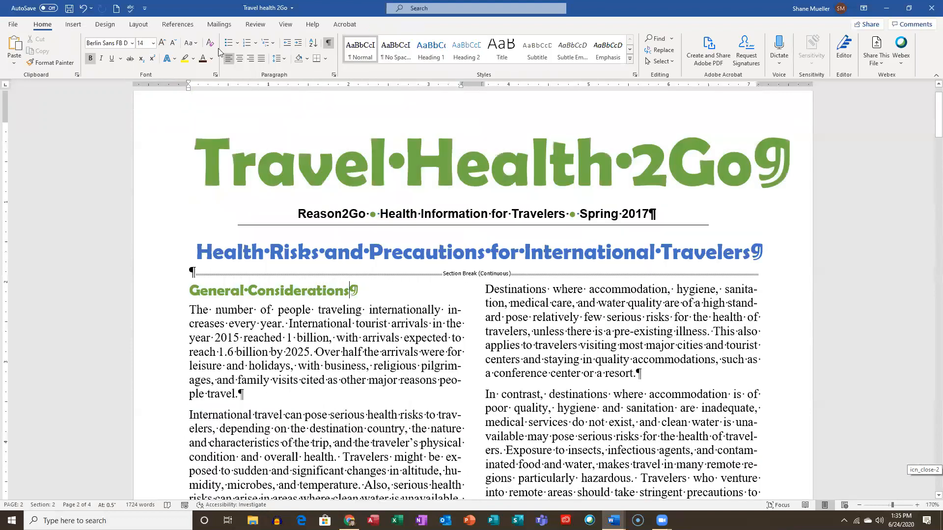
Show the header, footer and page number insertion commands, and briefly open the header above the newsletter title before returning to the body.
click(78, 27)
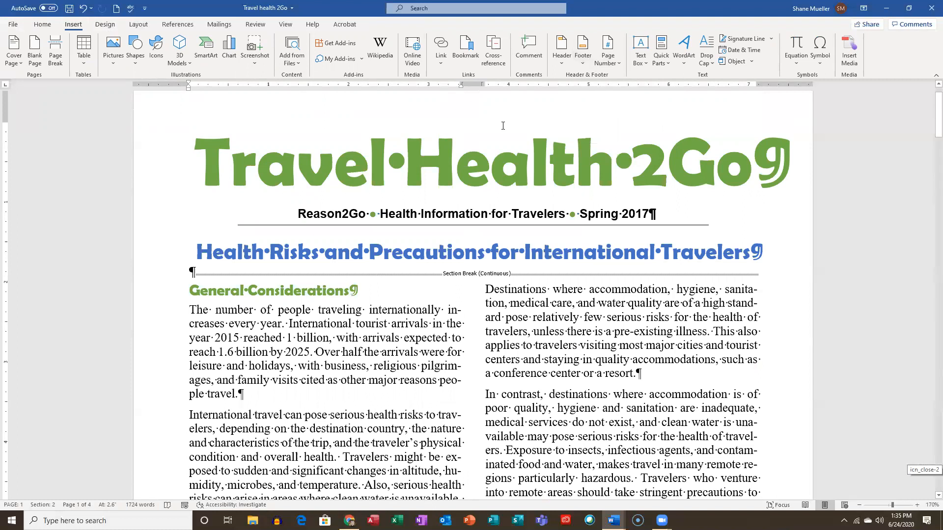
double_click(496, 112)
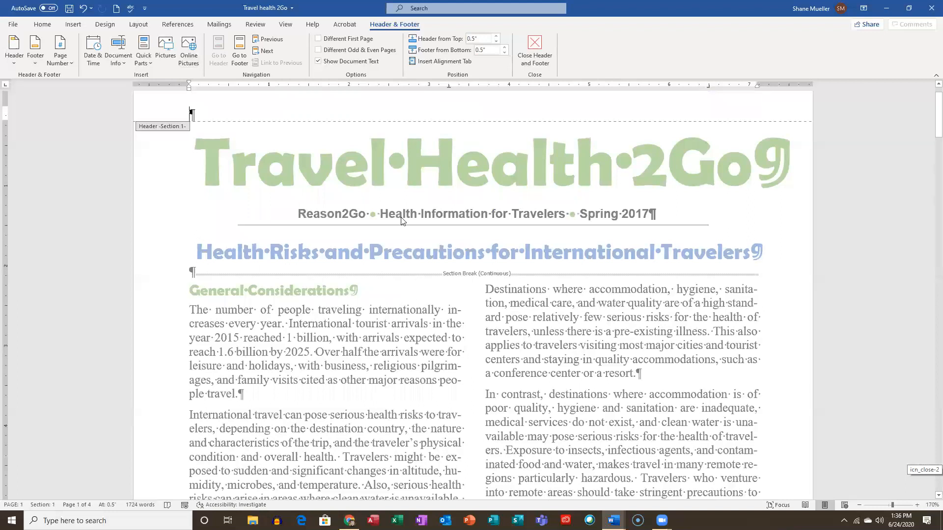
double_click(384, 177)
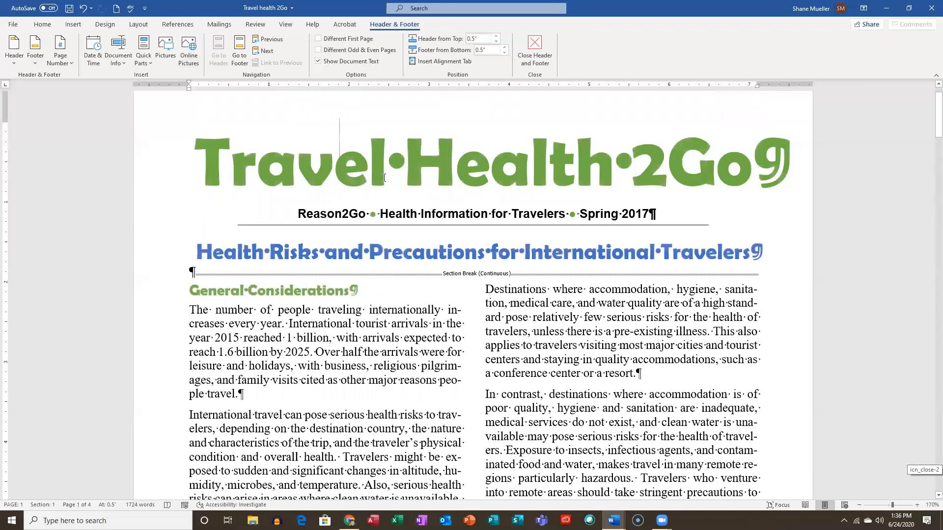
click(74, 26)
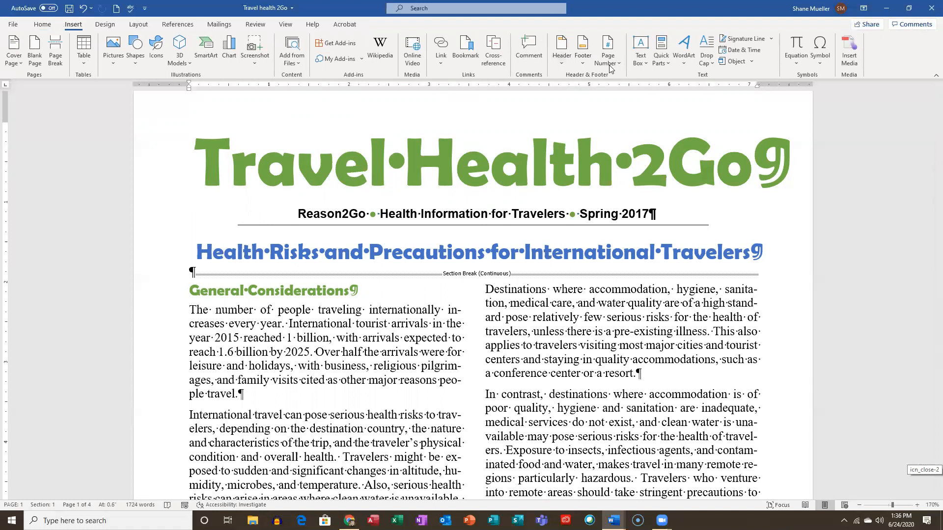
scroll(540, 141, up, 1)
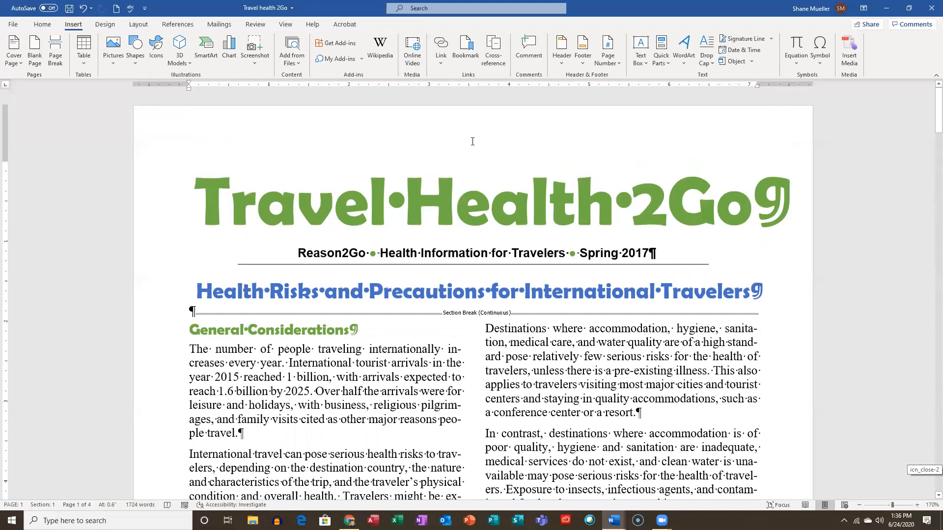
Open the header and footer area for editing on page 1 and insert the built-in Blank header.
scroll(449, 172, down, 2)
scroll(450, 173, down, 15)
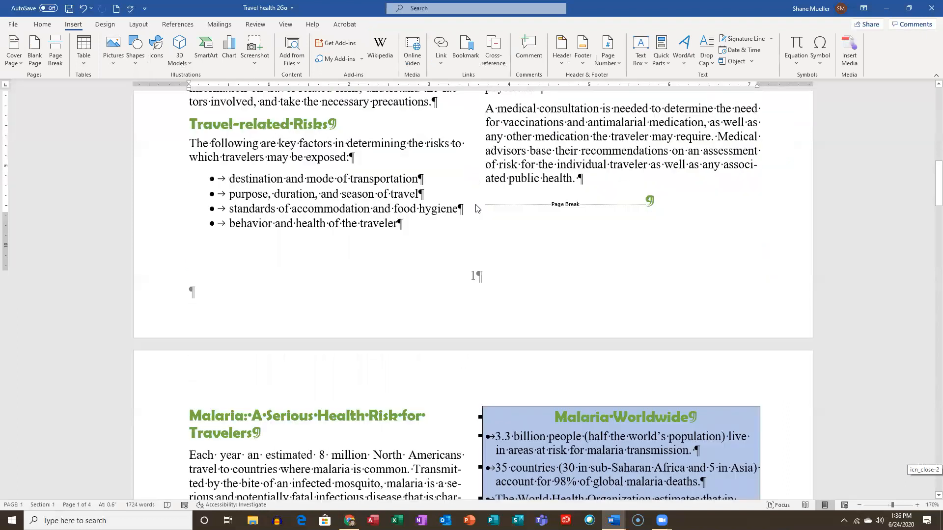
double_click(408, 221)
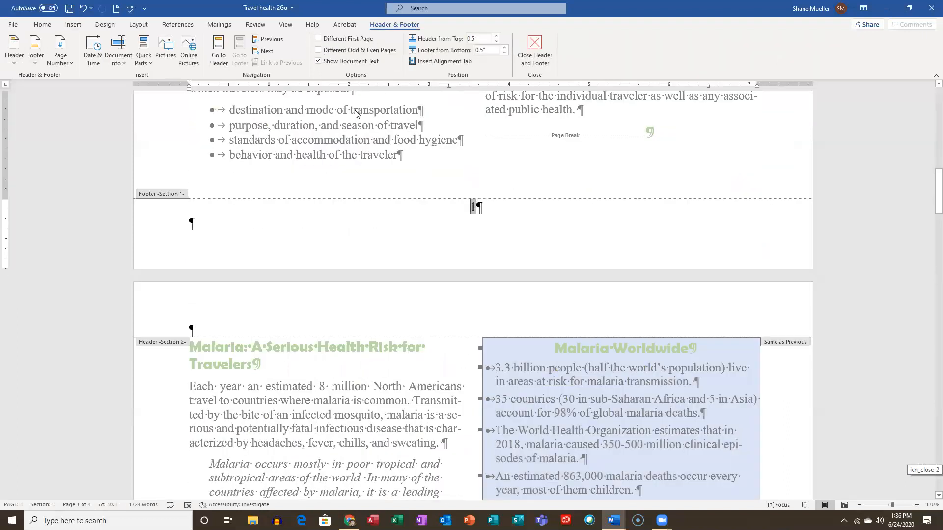
scroll(420, 175, up, 4)
scroll(421, 175, up, 5)
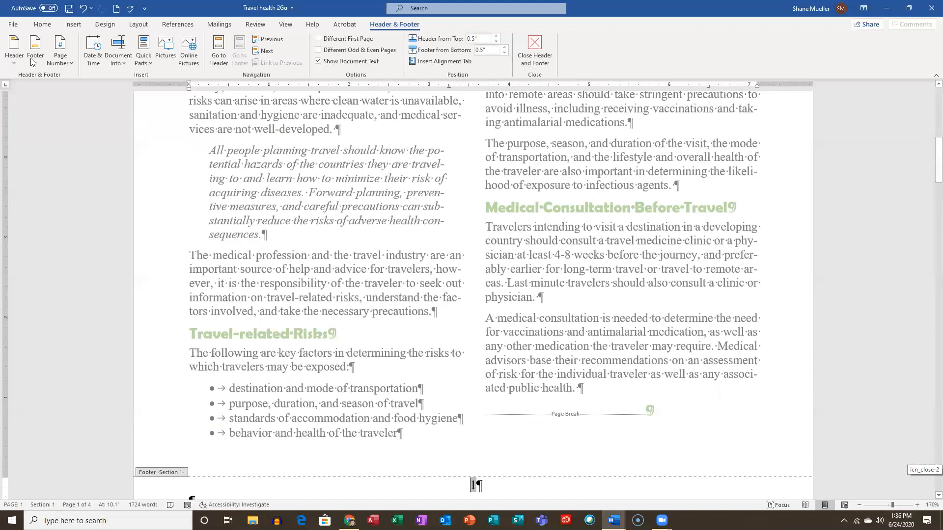
click(14, 63)
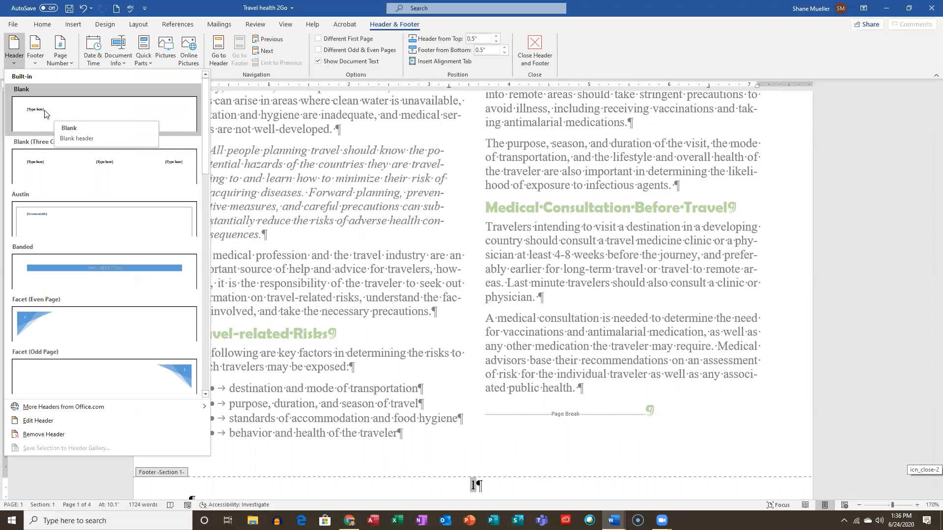
click(45, 114)
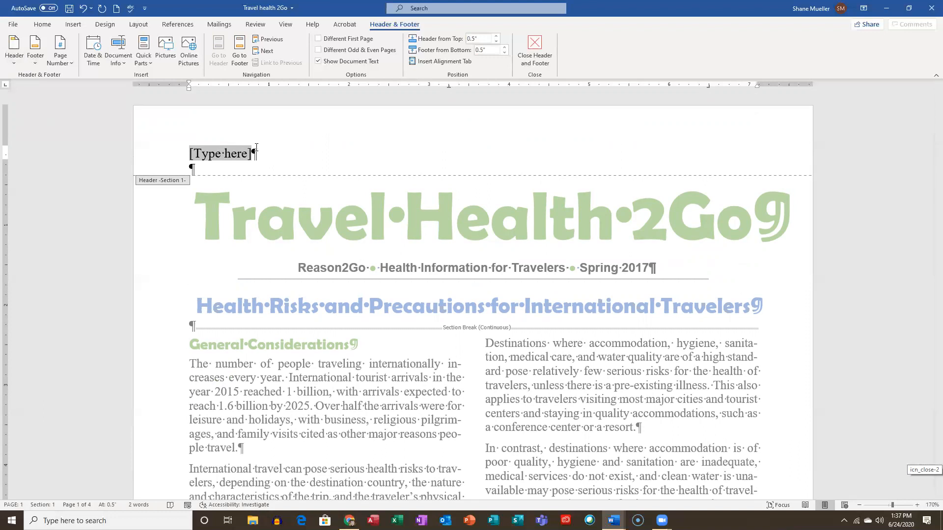
Enter "Reason2Go Health Information for Travelers" as the header text, correcting the misspelled "Information" and capitalizing "Travelers".
text(Reas)
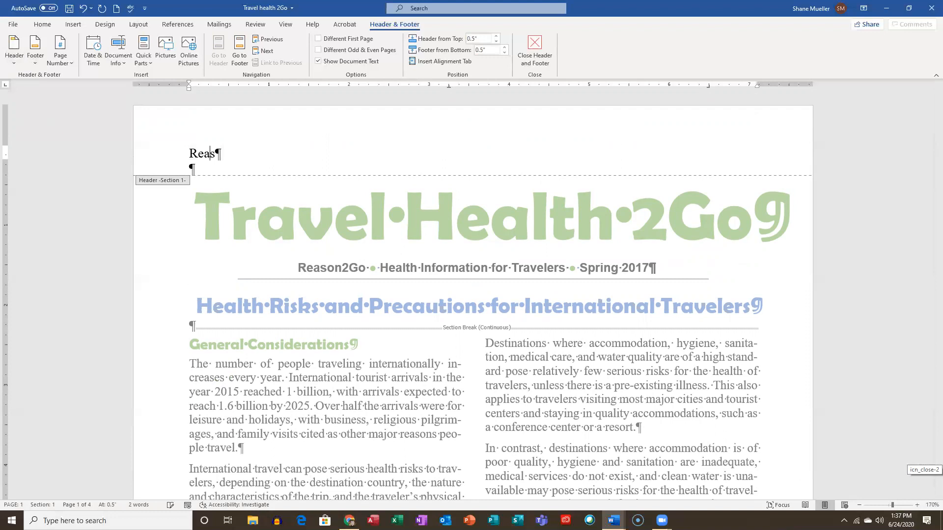
text(on2Go Health Infop)
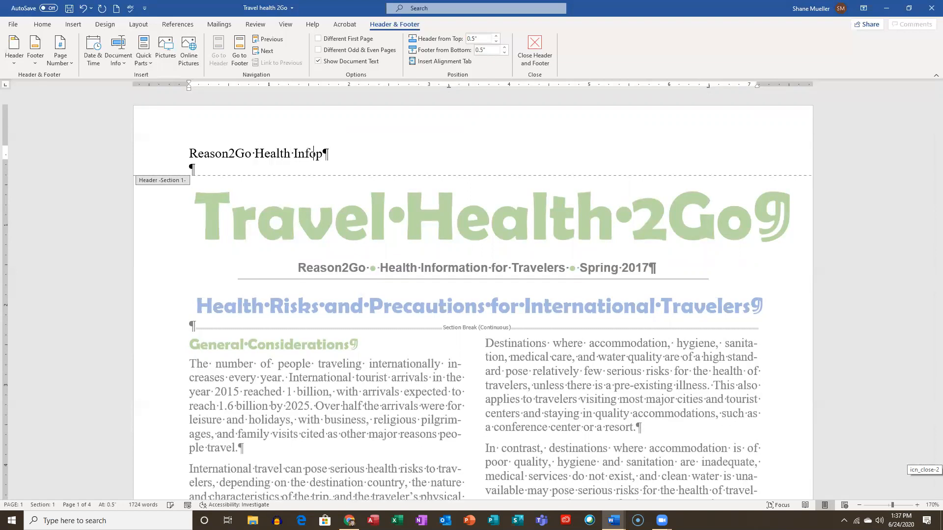
text(rmation for travelers)
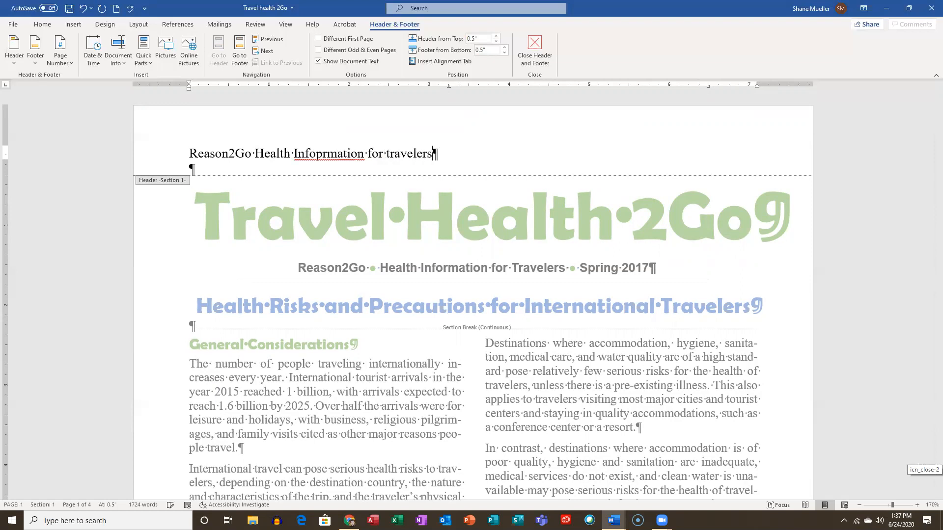
right_click(334, 157)
click(442, 186)
click(387, 157)
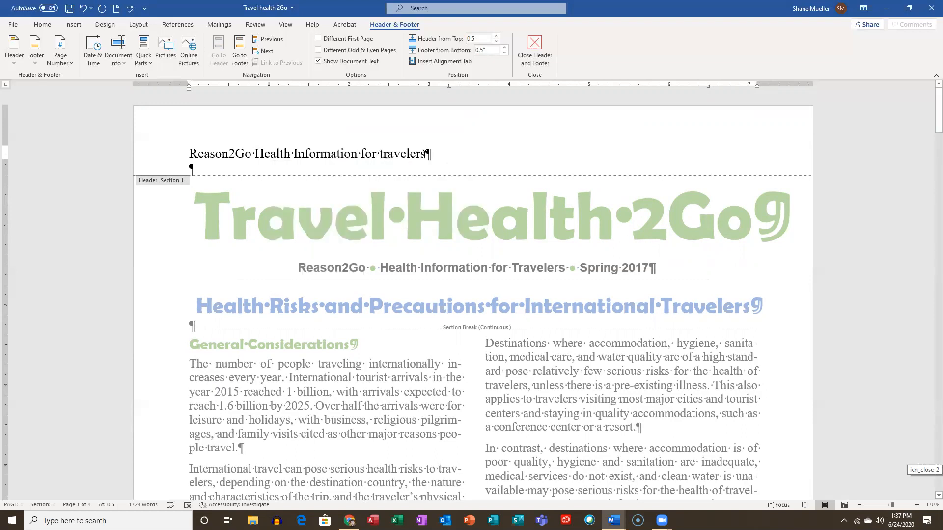
key(BackSpace)
text(T)
Select the whole header line and set its font to Berlin Sans FB Demi.
click(149, 156)
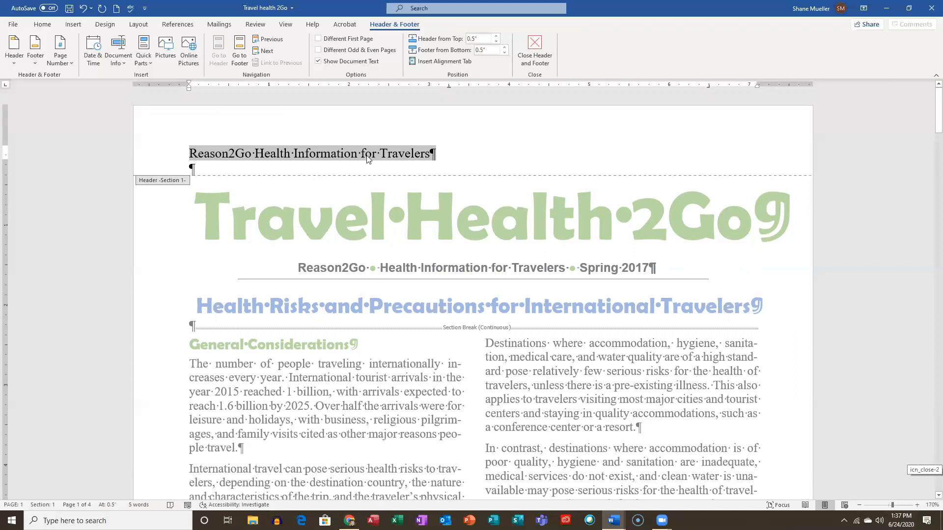
click(285, 157)
click(171, 157)
click(43, 24)
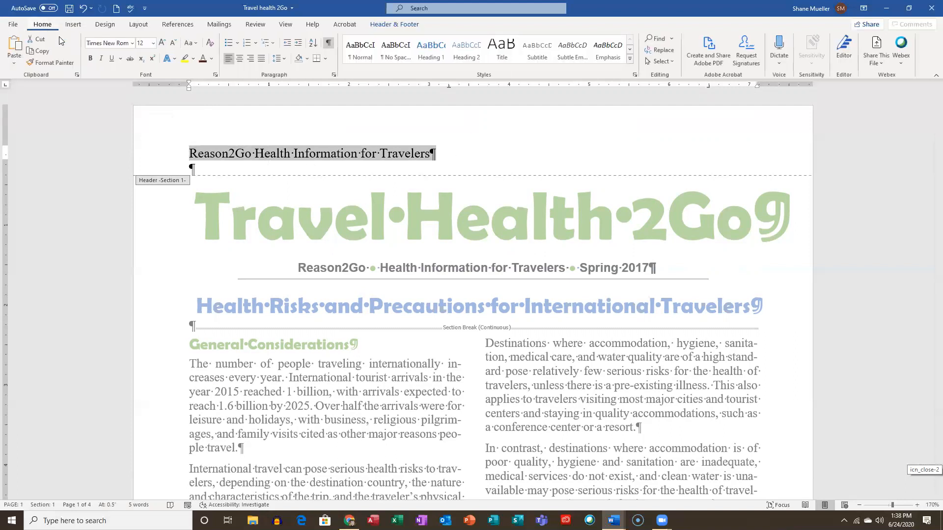
click(131, 43)
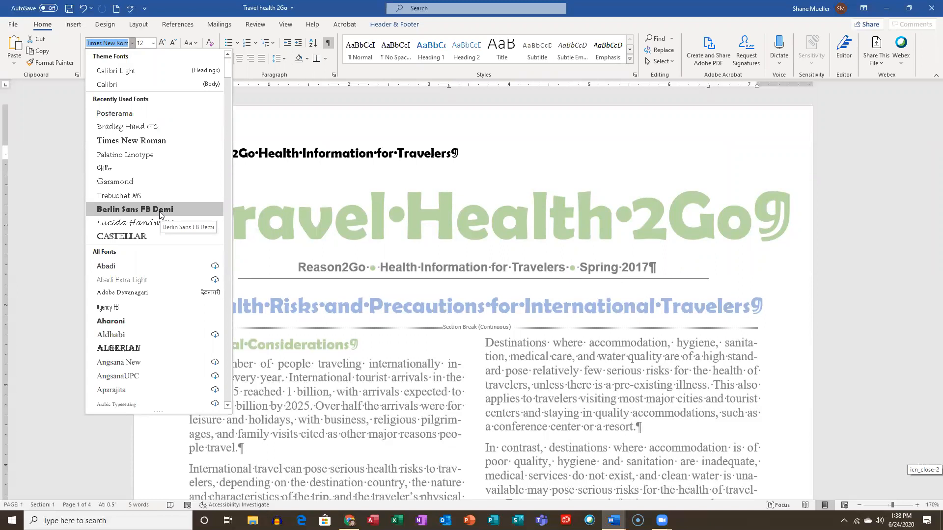
click(135, 210)
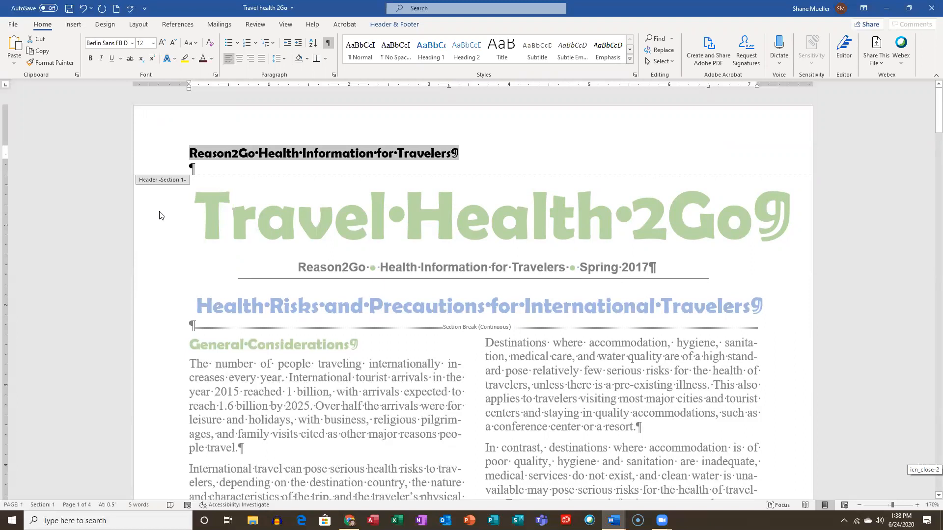
Colour the header text with the theme blue and centre it.
click(211, 59)
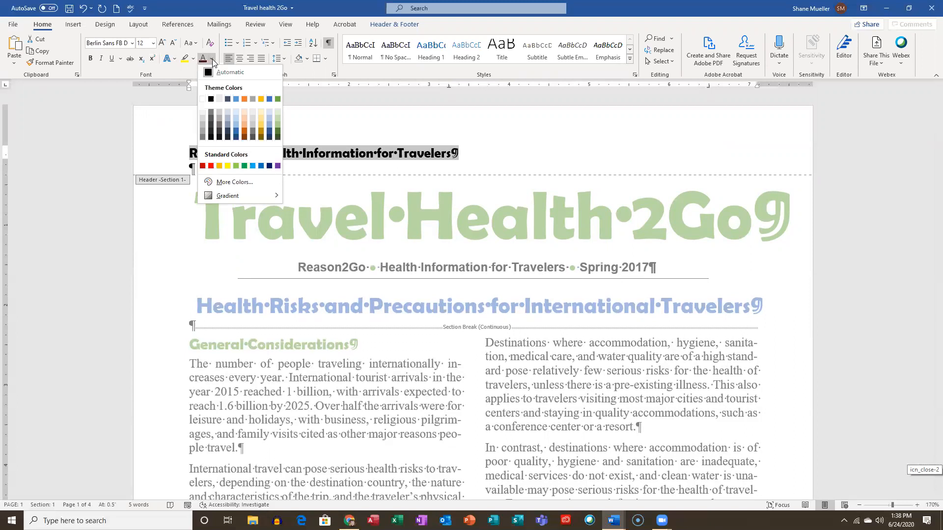
click(269, 100)
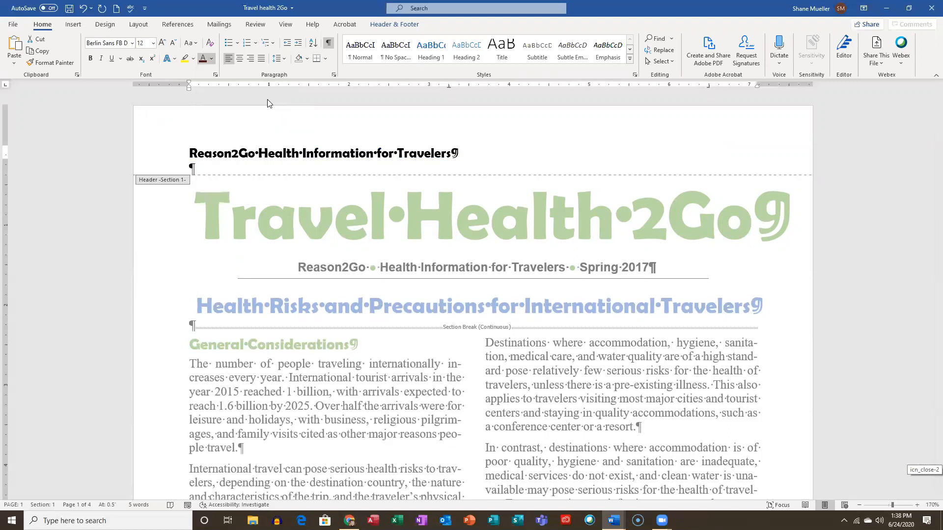
click(239, 60)
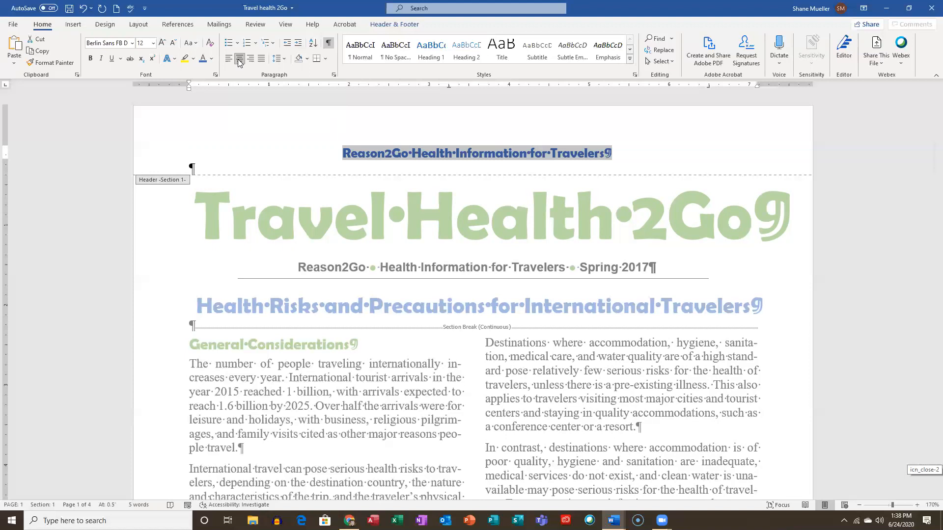
Add a bottom border under the header paragraph and make it a solid ½ pt line in the theme blue.
click(316, 59)
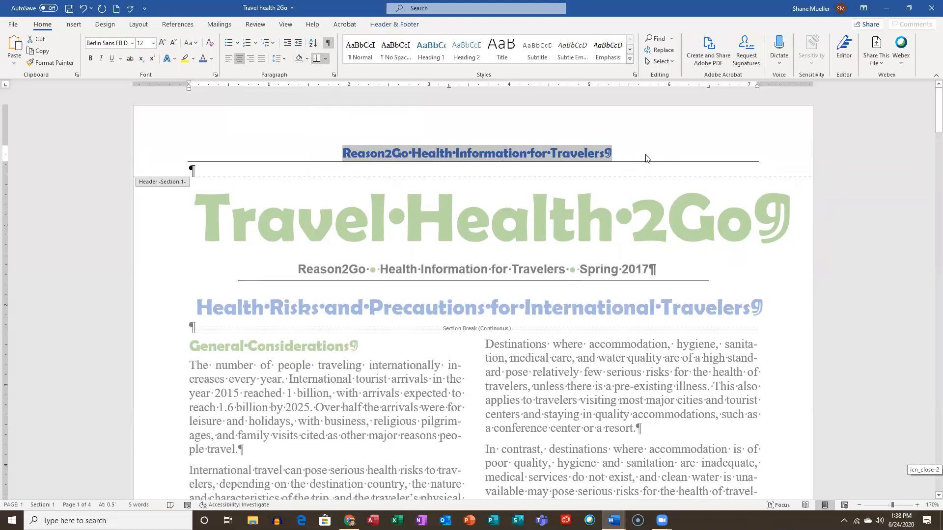
click(604, 152)
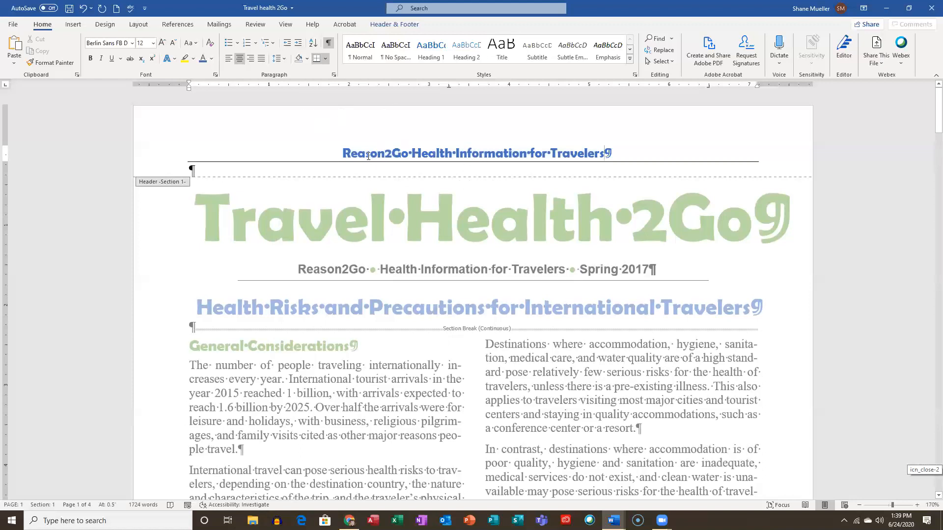
click(326, 59)
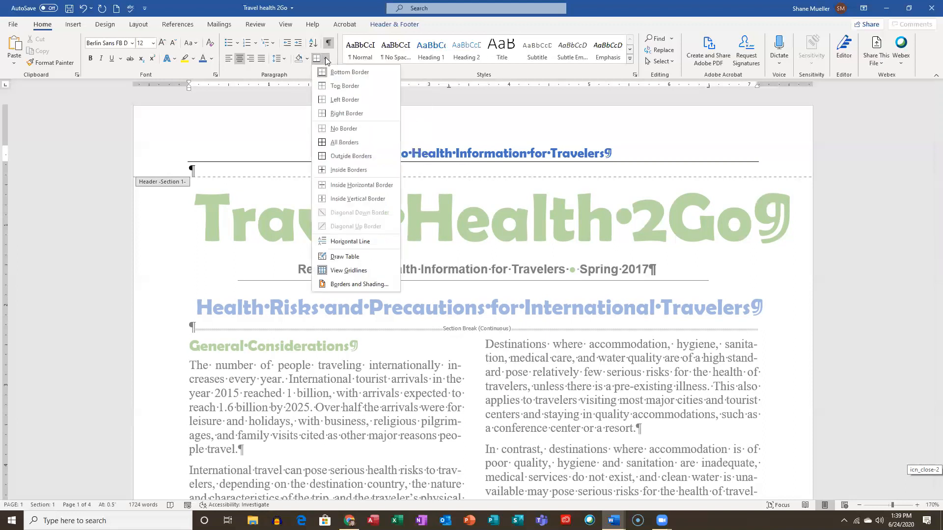
click(374, 284)
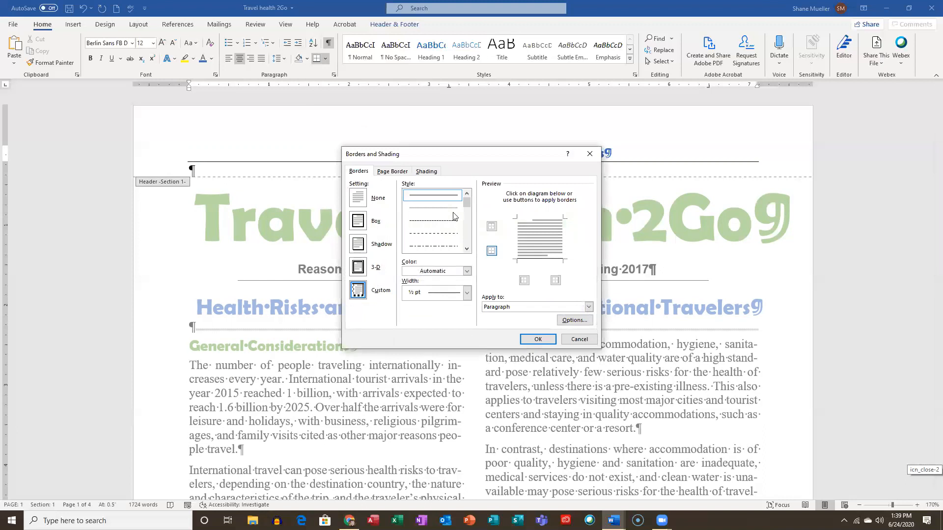
click(434, 196)
click(467, 271)
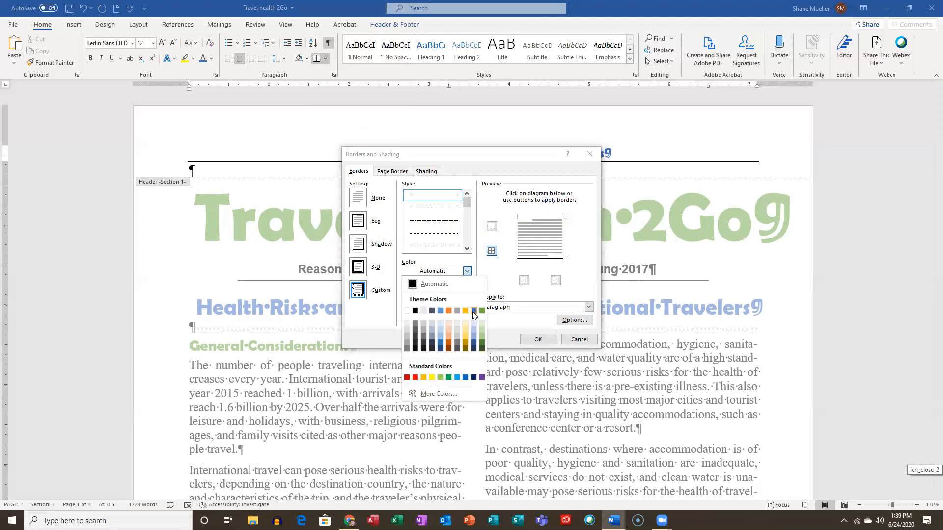
click(473, 311)
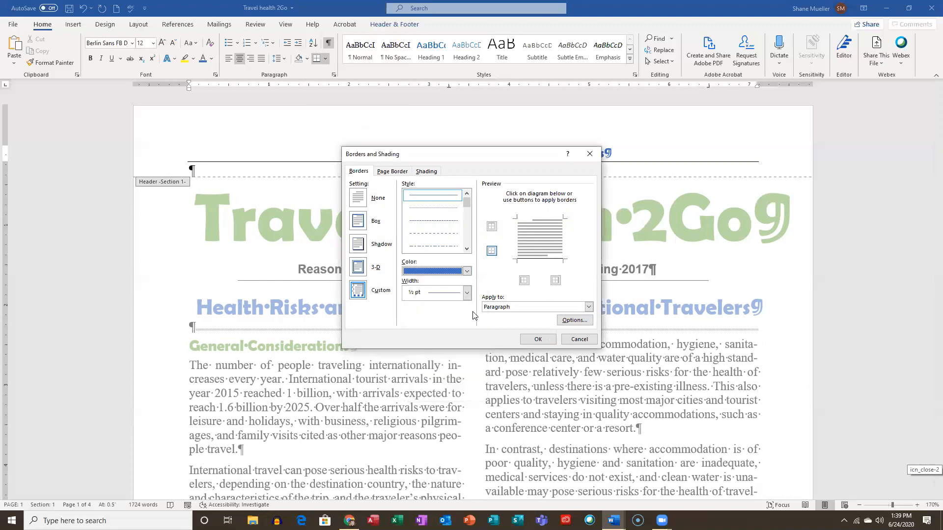
click(540, 260)
click(538, 339)
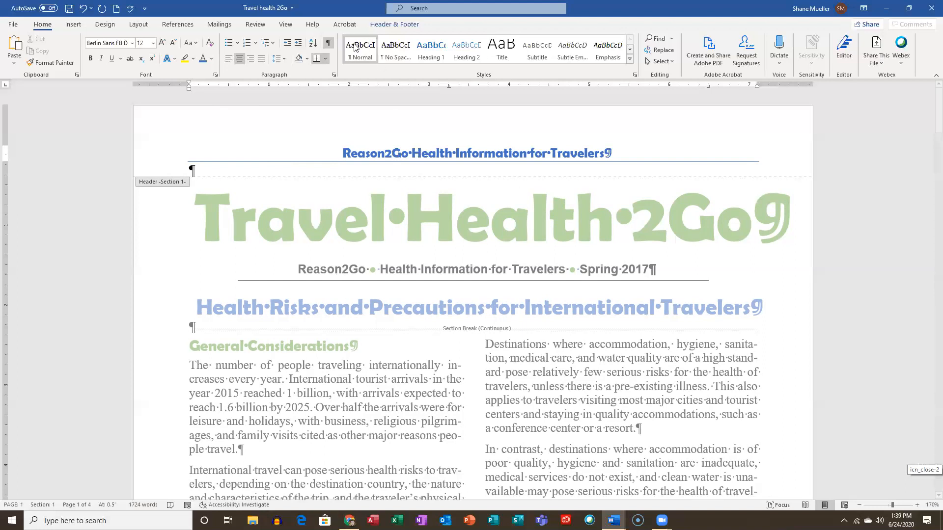
Show the header and footer navigation commands by going to page 1's footer and back to its header.
click(392, 25)
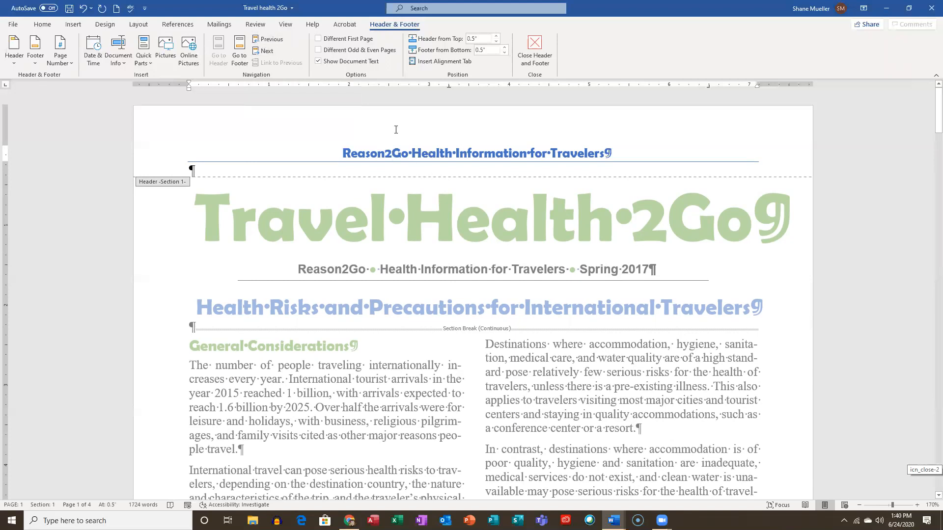
click(239, 49)
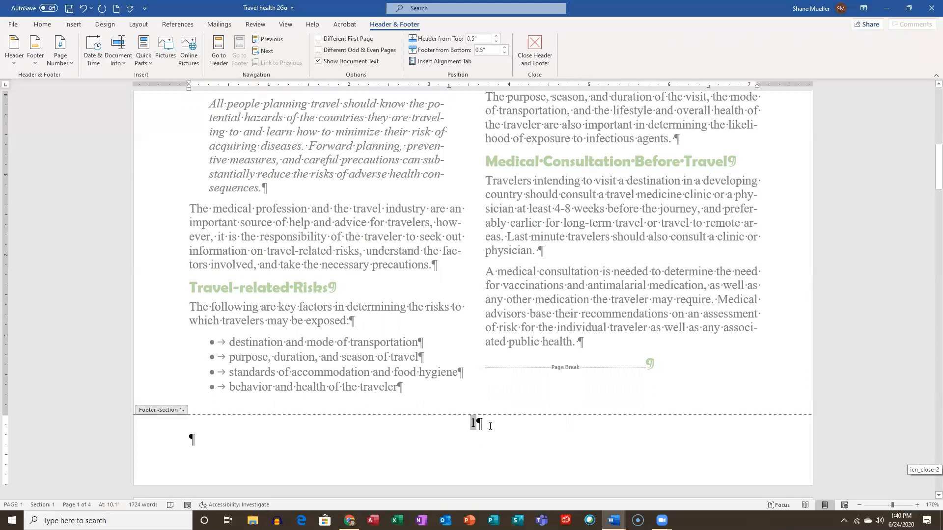
click(217, 46)
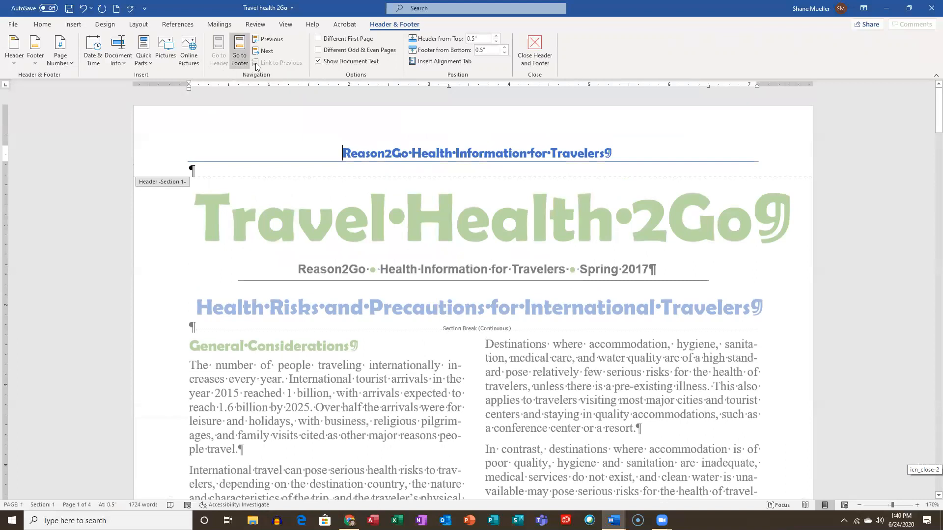
Format the page number in page 1's footer in blue with the Berlin Sans FB Demi font.
click(241, 49)
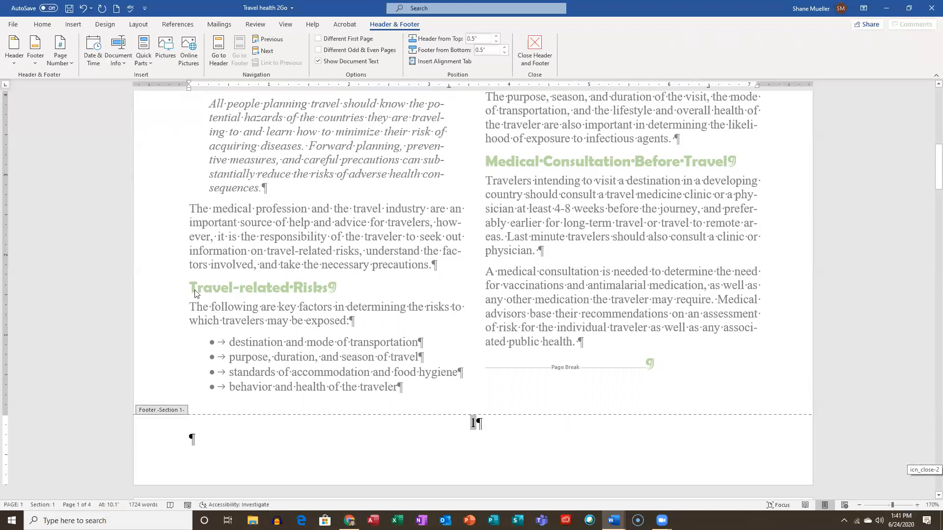
triple_click(473, 424)
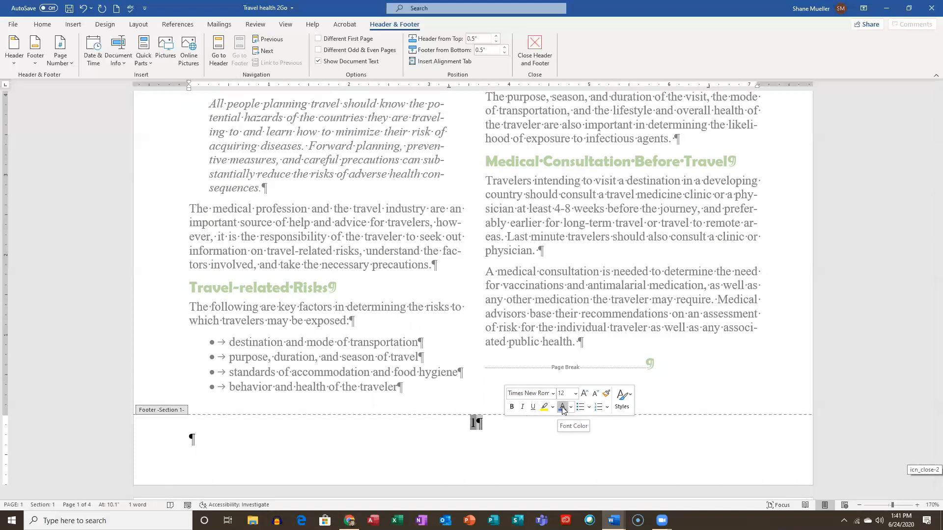
click(563, 410)
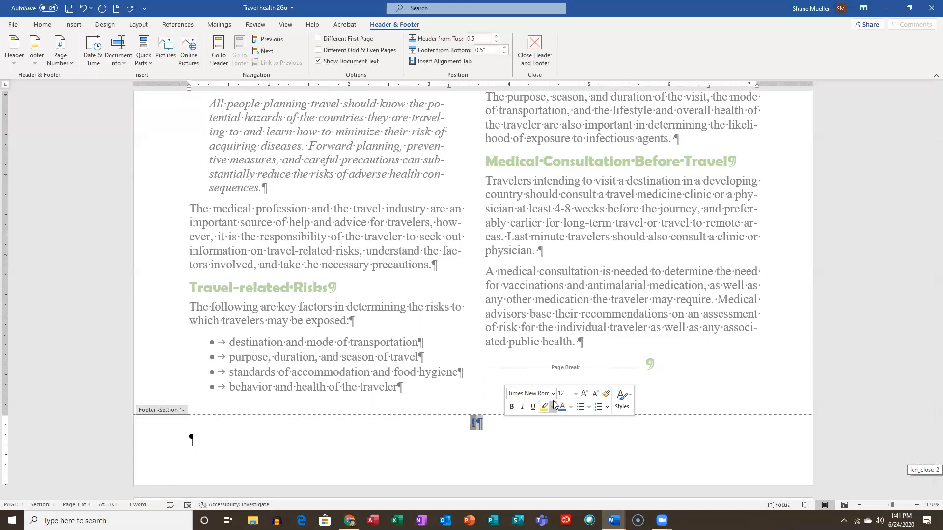
click(552, 394)
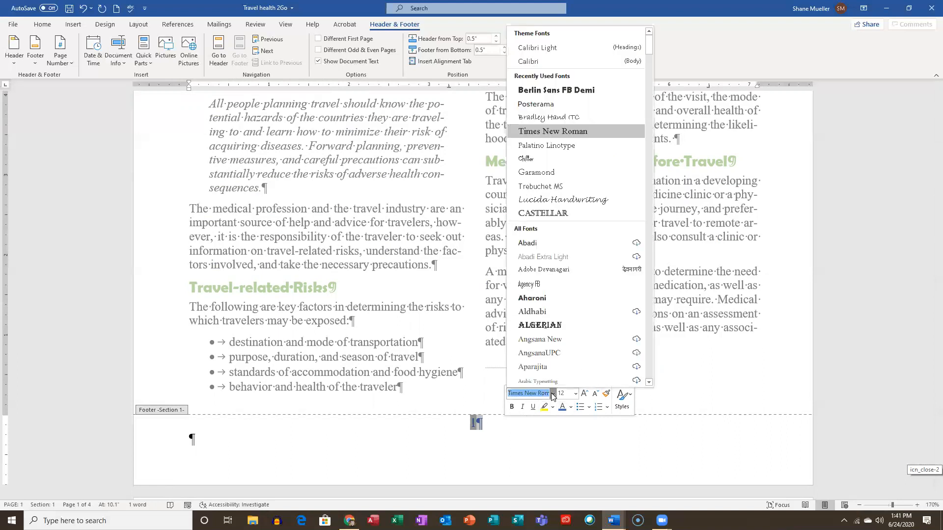
click(564, 90)
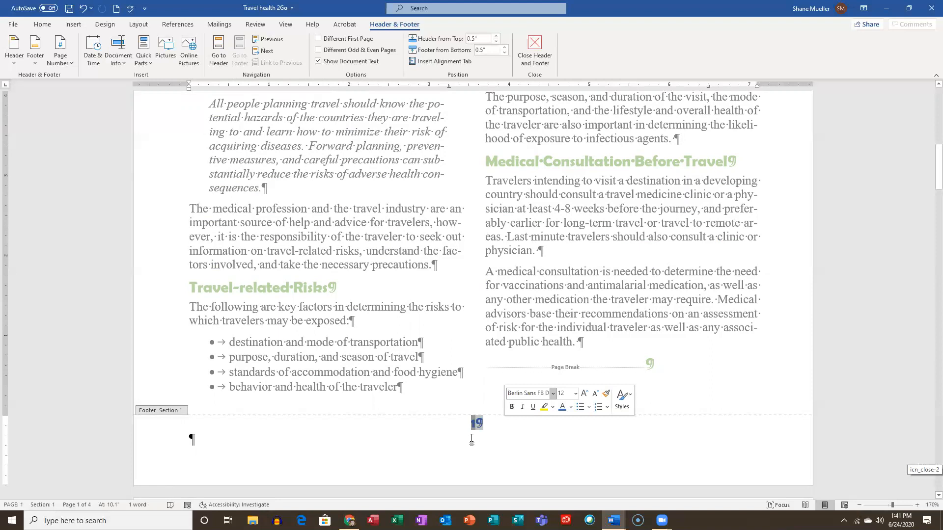
click(370, 447)
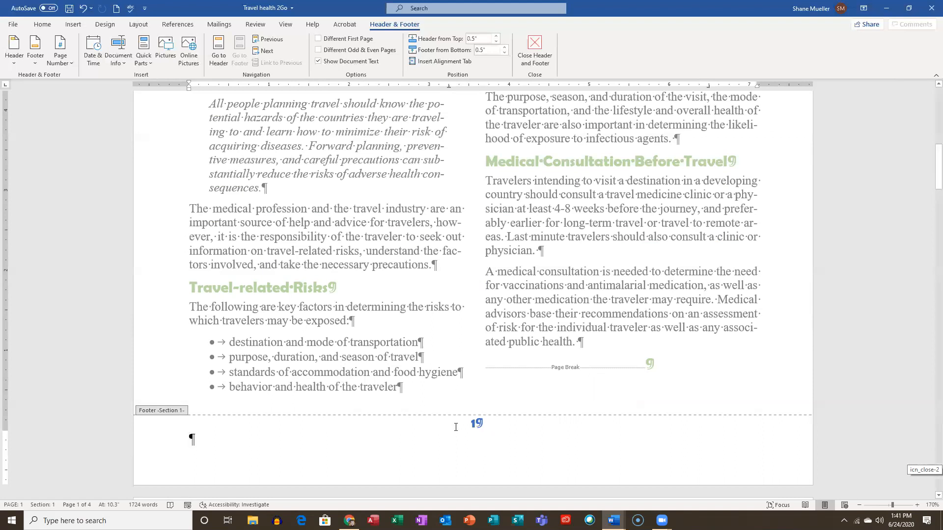
Demonstrate reselecting the footer's page number and show its font formatting options without changing them.
click(476, 423)
click(445, 427)
double_click(476, 423)
drag(434, 427, 513, 427)
click(453, 428)
double_click(522, 422)
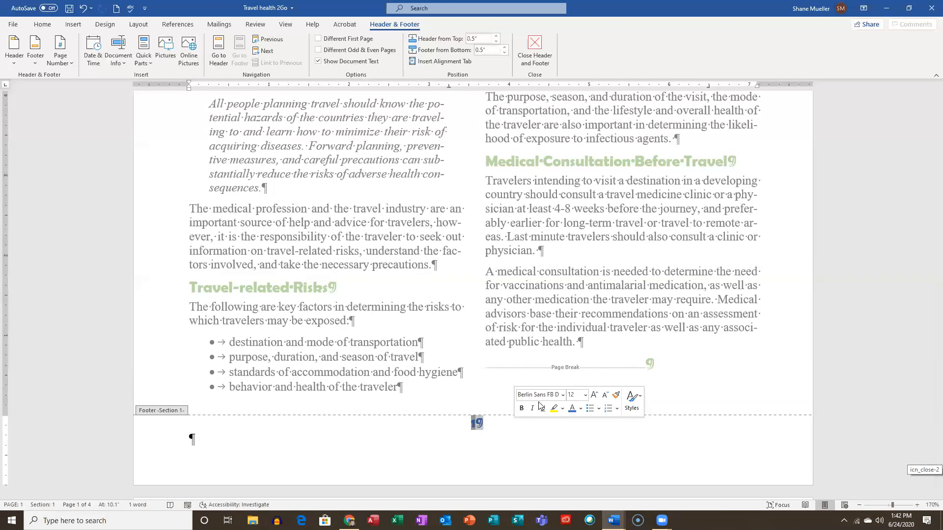
click(51, 29)
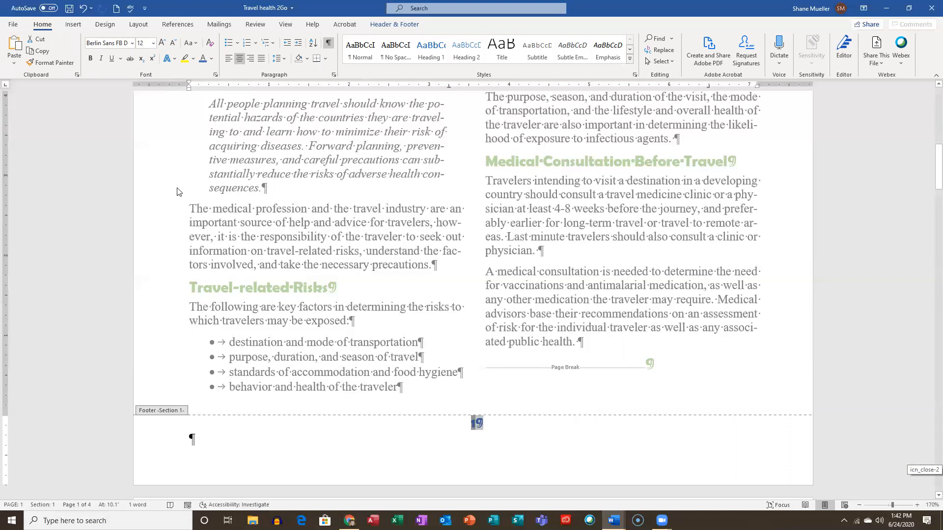
click(474, 422)
drag(525, 414, 526, 413)
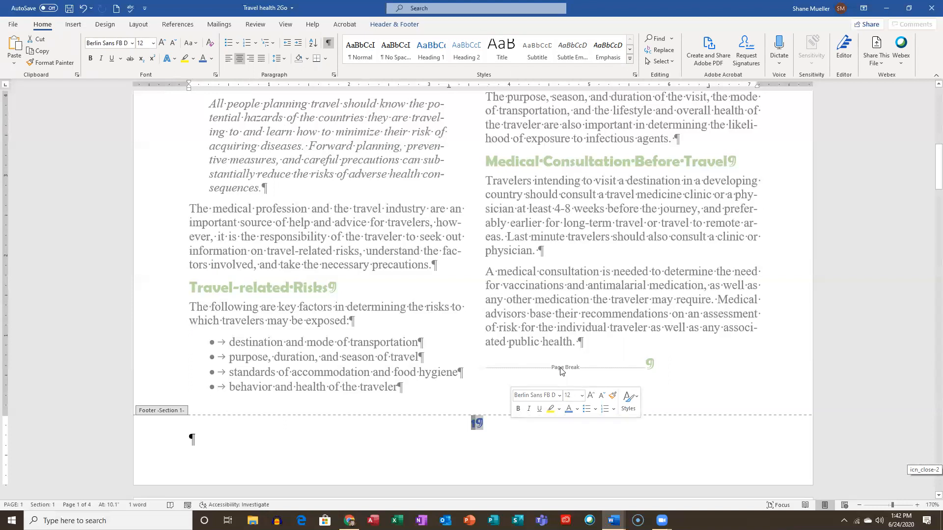
Place the cursor in the empty paragraph below page 1's footer number and examine the footer alongside page 2's header.
click(526, 427)
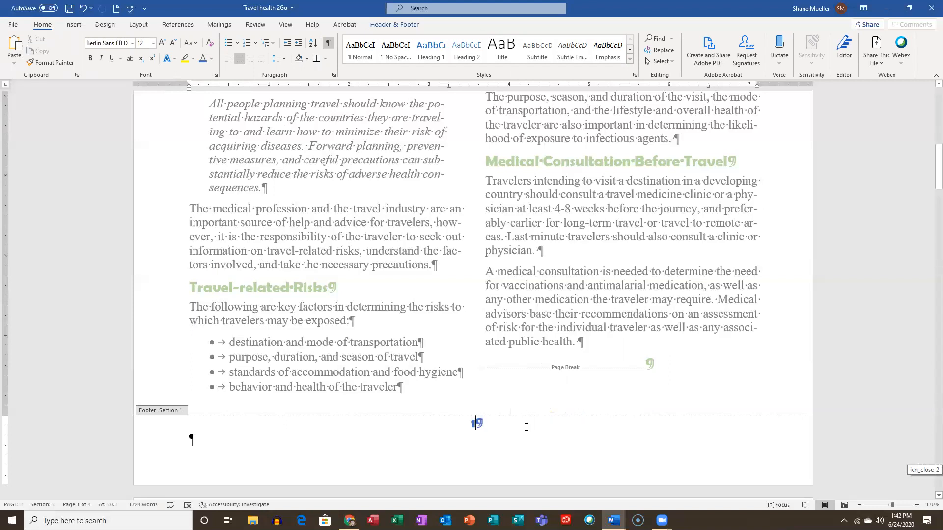
click(383, 429)
click(190, 437)
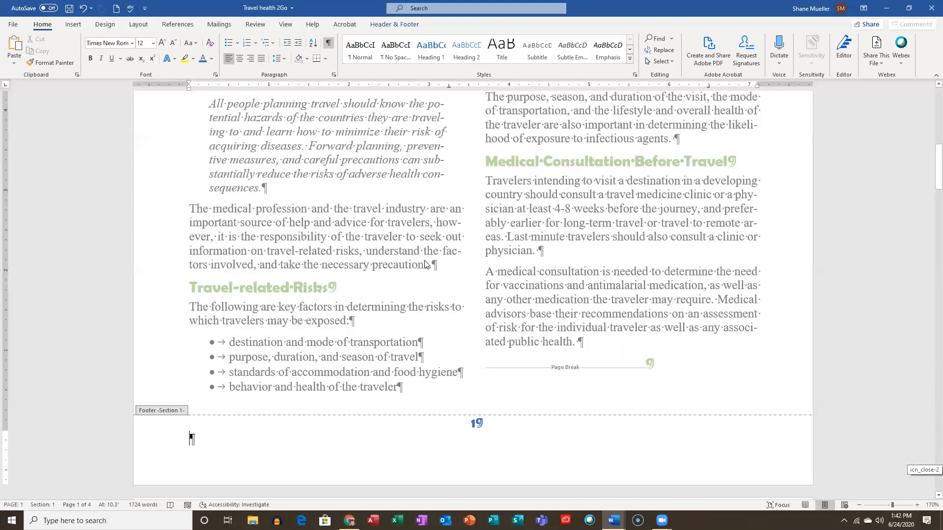
scroll(402, 225, down, 7)
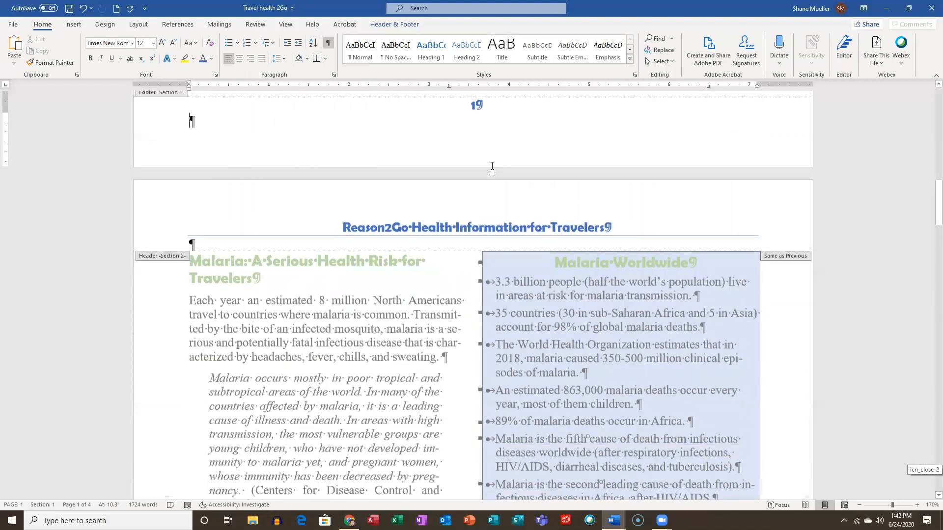
scroll(491, 167, up, 1)
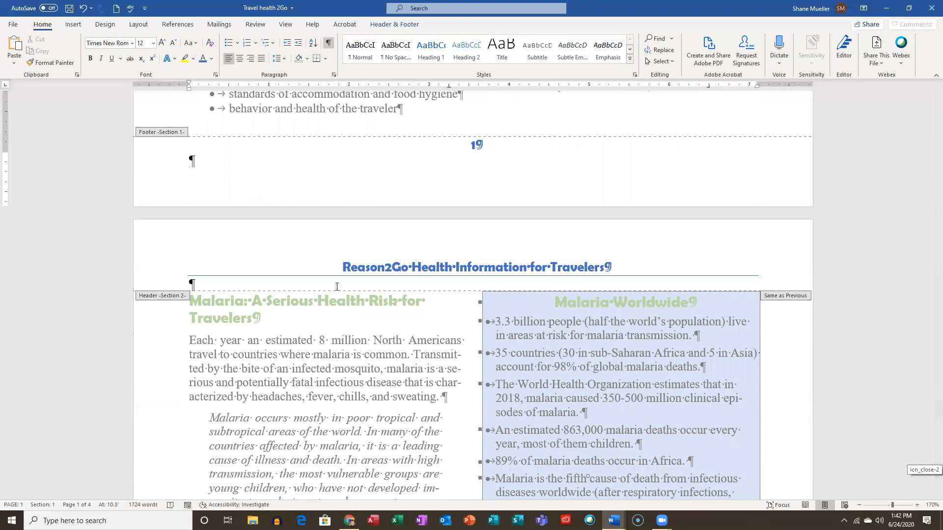
Demonstrate leaving header and footer editing through the body text, and reopen the header at the start of the document.
key(Up)
double_click(427, 125)
triple_click(423, 124)
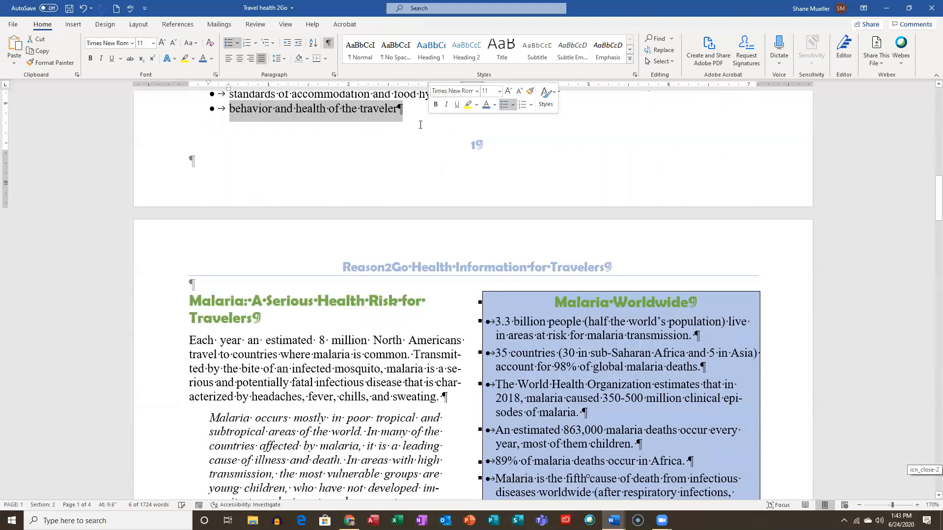
key(ctrl+Home)
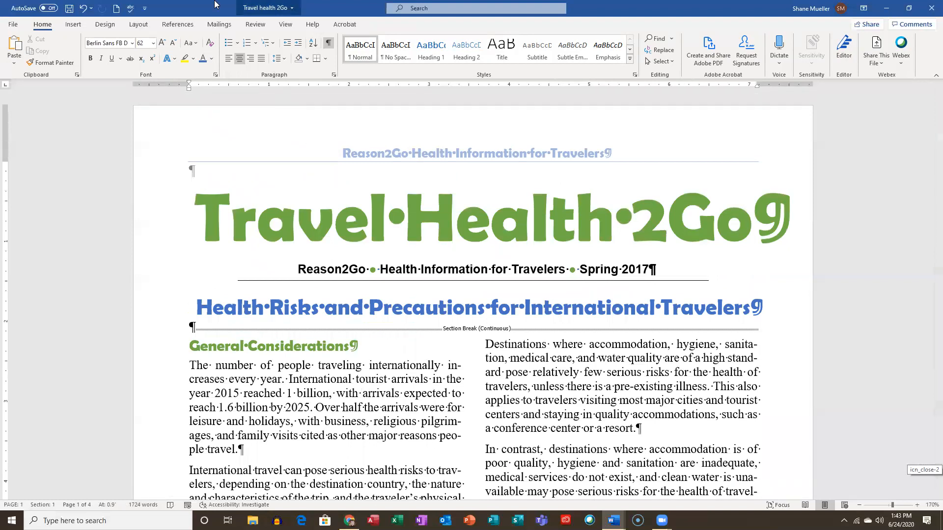
click(300, 133)
double_click(301, 133)
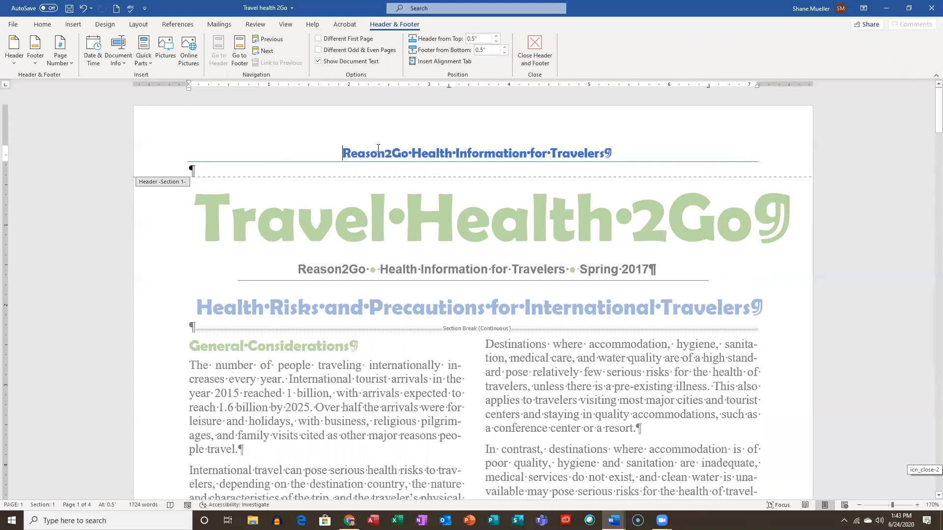
Examine page 1's header and footer and page 2's header, and close header and footer editing.
scroll(409, 176, down, 2)
scroll(401, 164, up, 2)
scroll(325, 238, down, 2)
scroll(326, 237, up, 2)
scroll(327, 246, down, 6)
scroll(328, 254, down, 10)
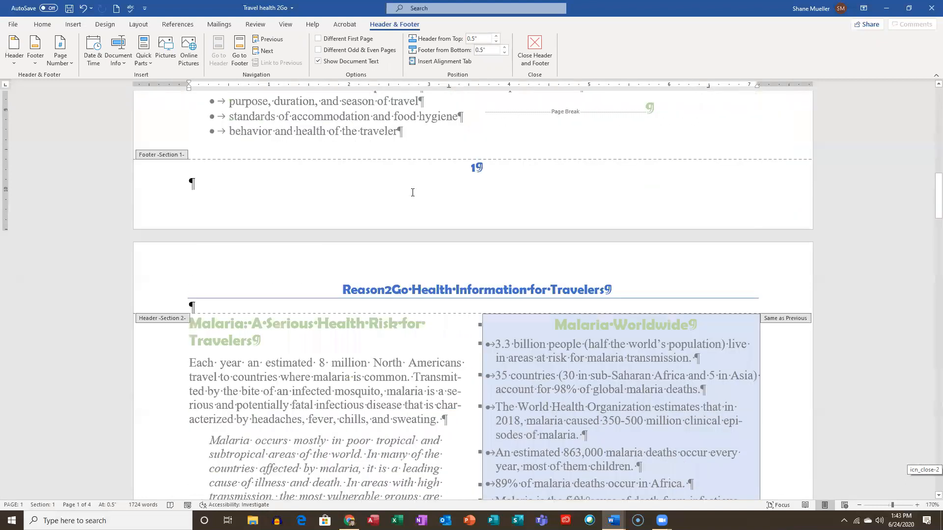
click(413, 192)
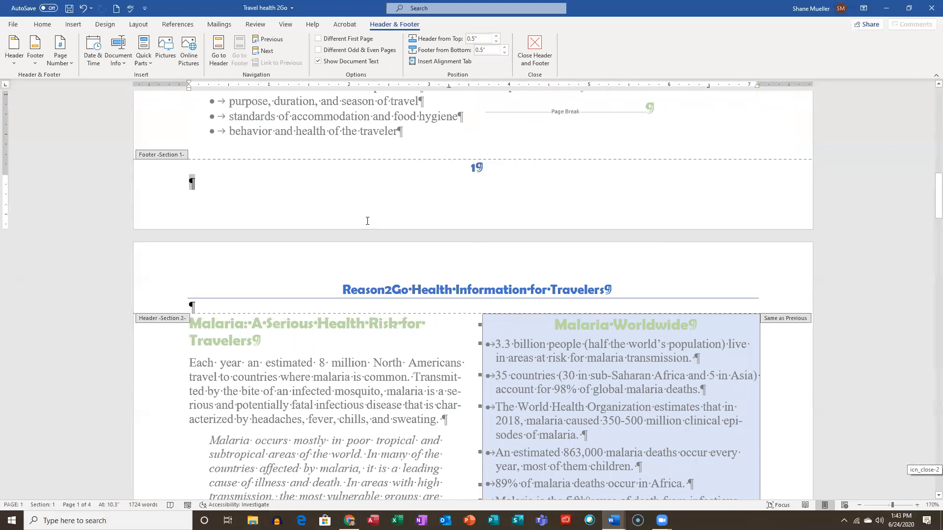
scroll(367, 221, up, 4)
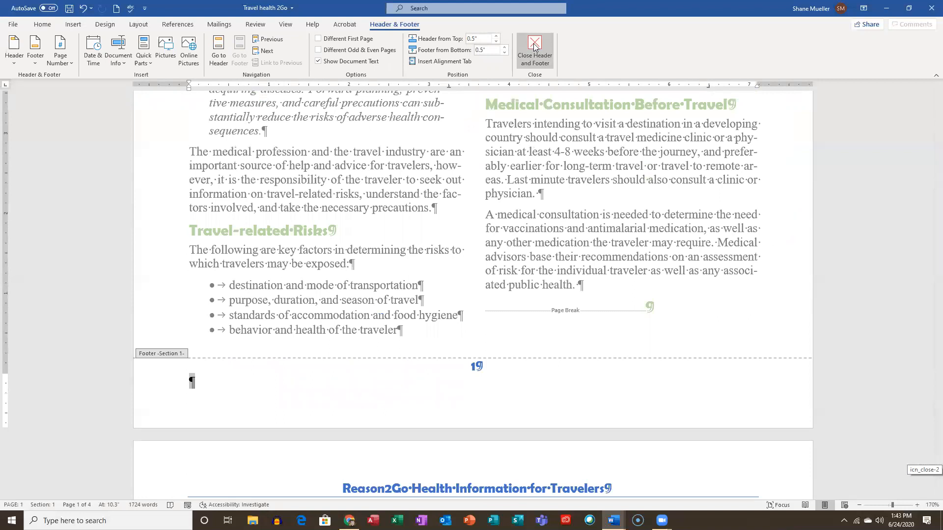
click(535, 46)
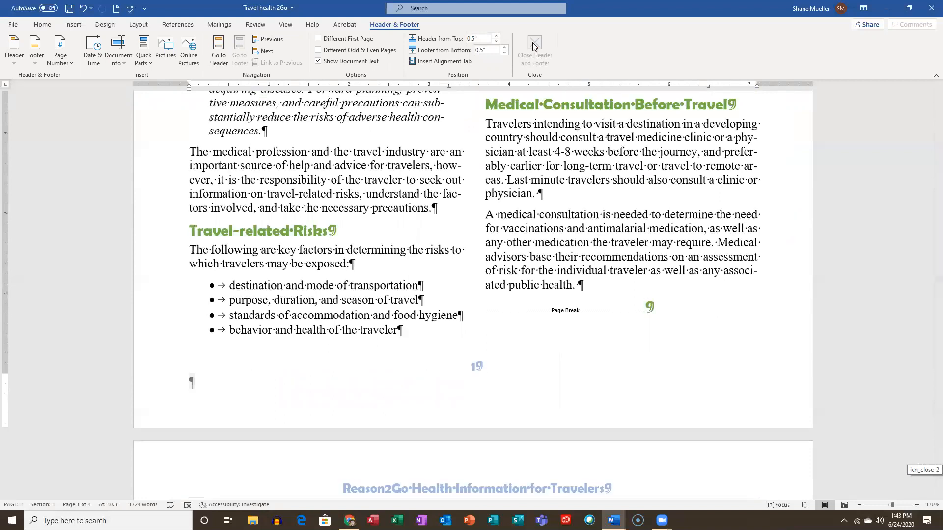
Reopen page 1's header and turn on a different first page for the header and footer.
key(Home)
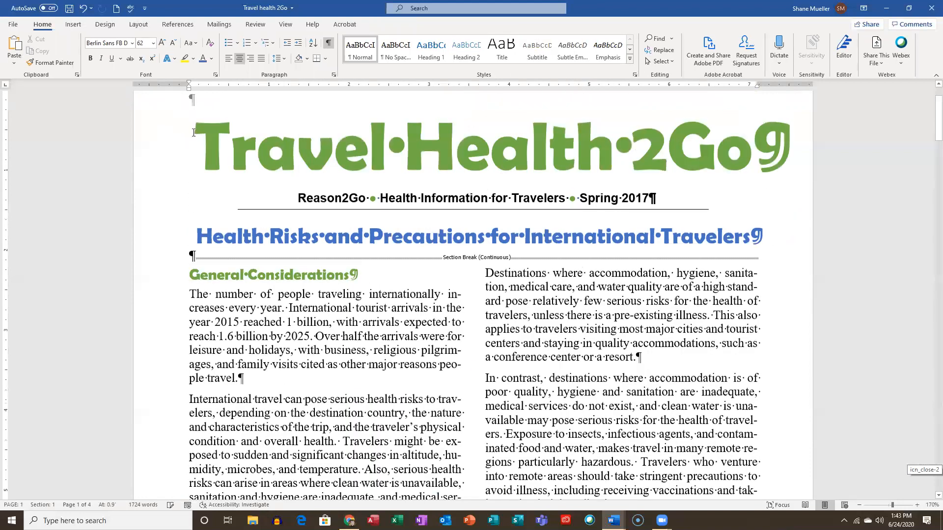
scroll(264, 150, up, 2)
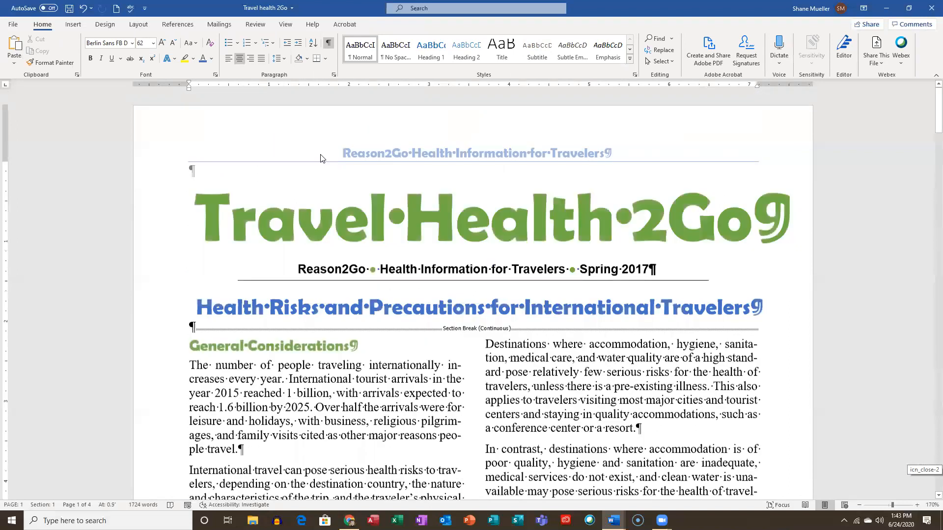
double_click(366, 125)
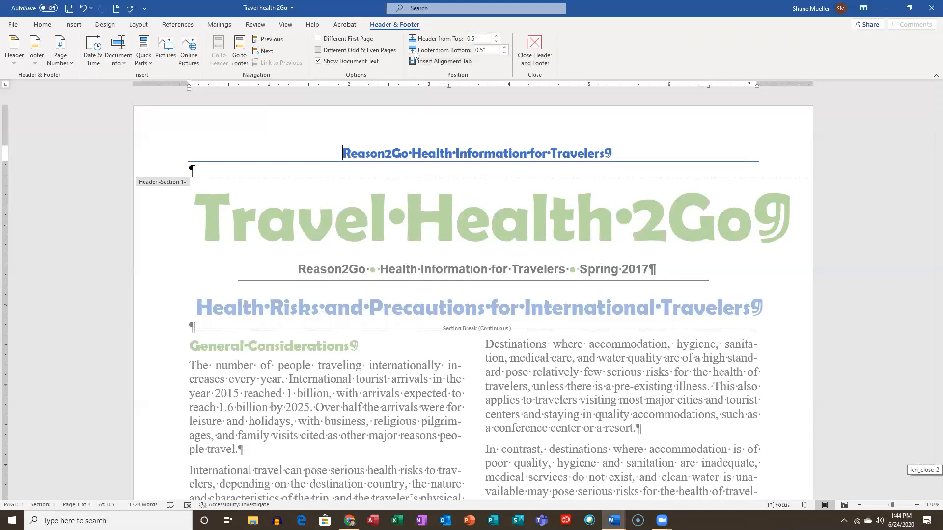
click(317, 40)
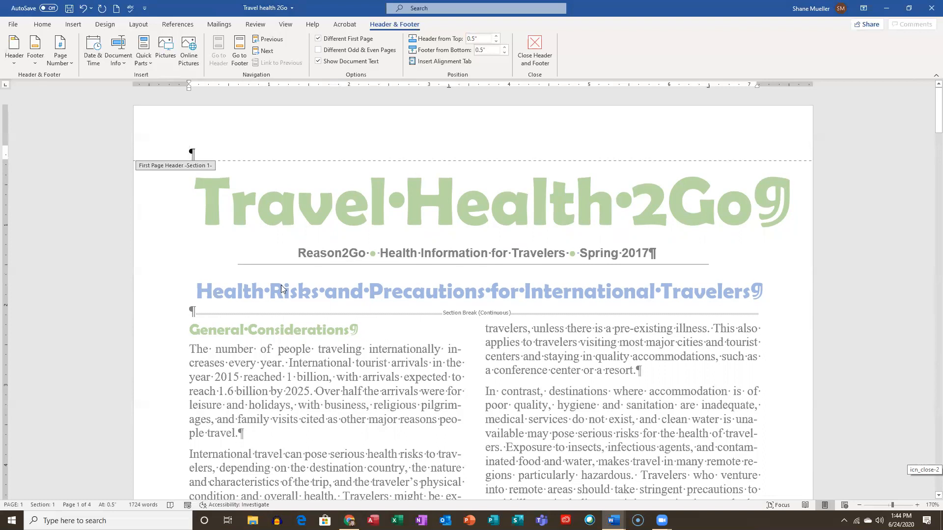
Check page 1's first-page header and footer against the headers and footers on the following pages.
scroll(281, 287, down, 10)
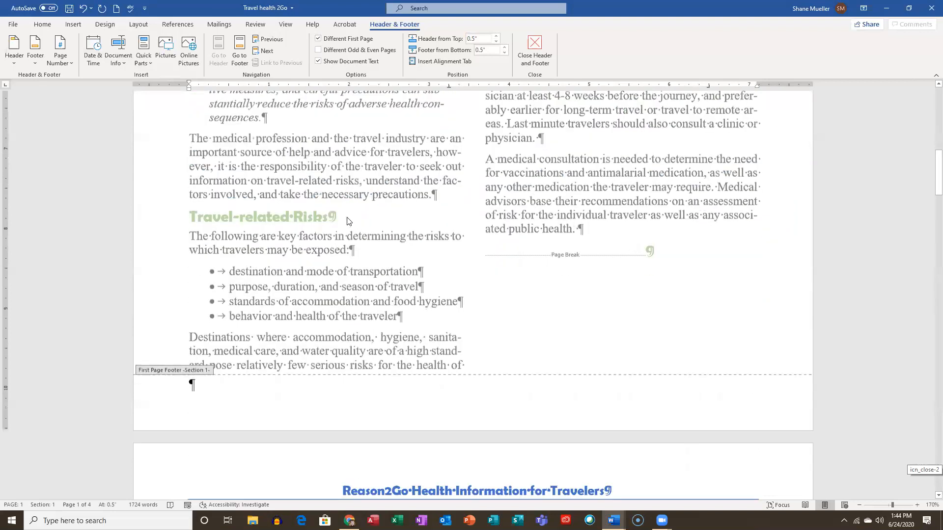
scroll(528, 362, down, 4)
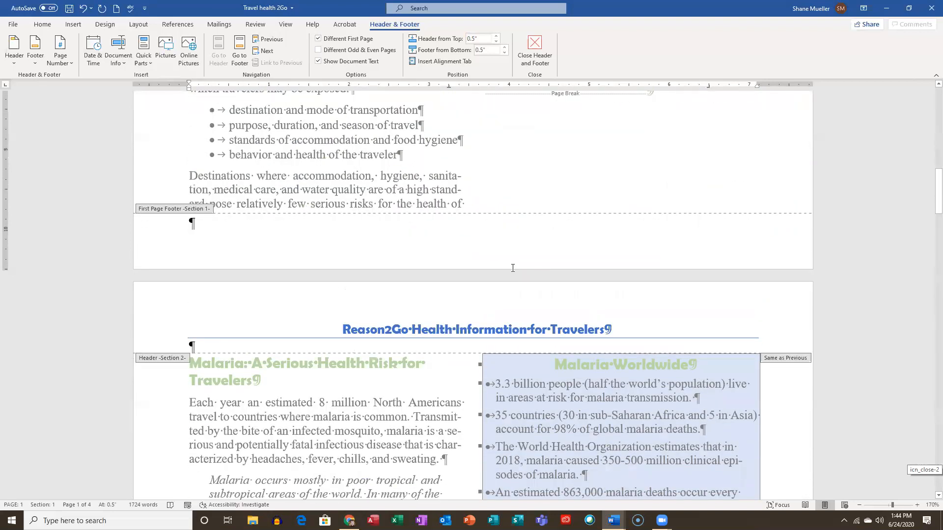
scroll(519, 263, down, 3)
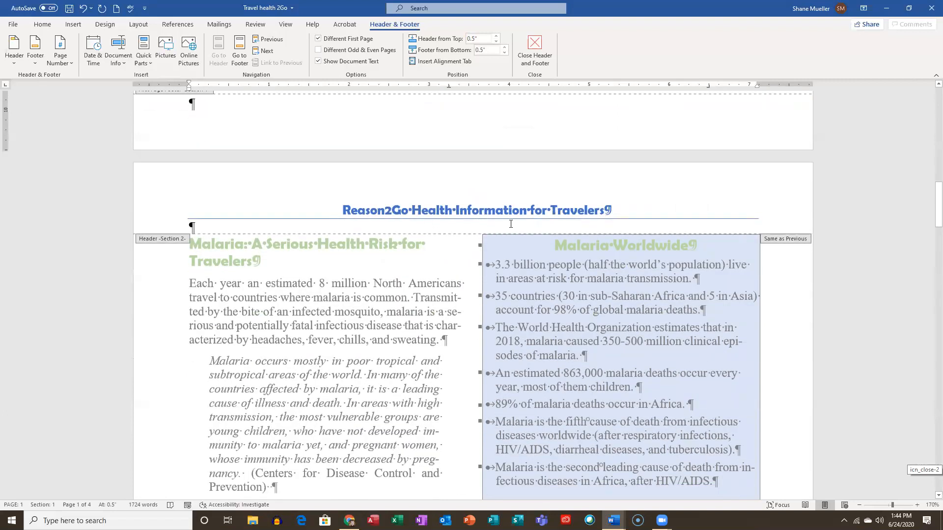
scroll(543, 213, down, 6)
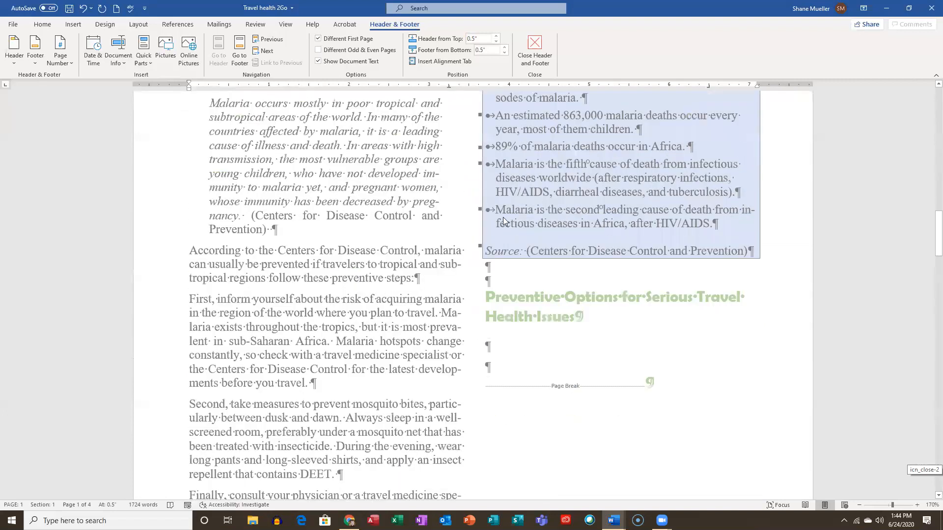
scroll(503, 217, down, 20)
scroll(455, 231, down, 6)
scroll(416, 220, up, 20)
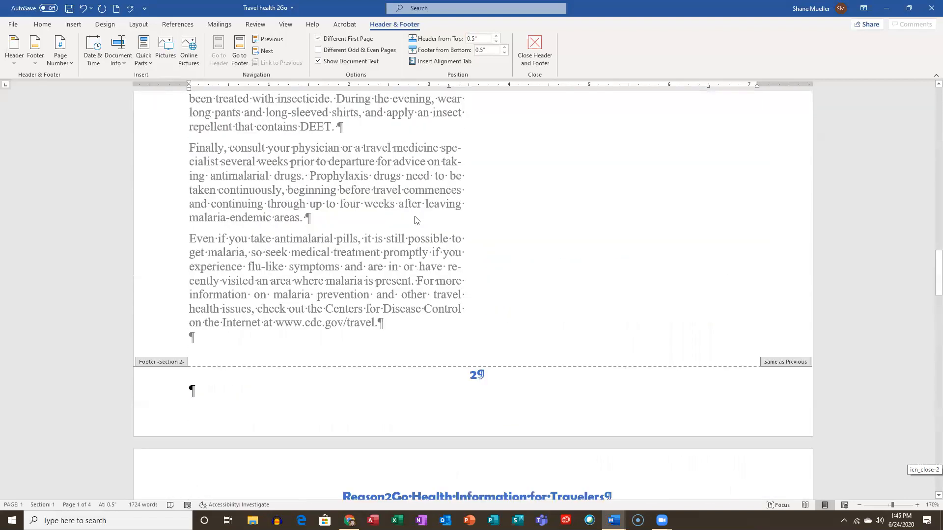
scroll(416, 220, up, 20)
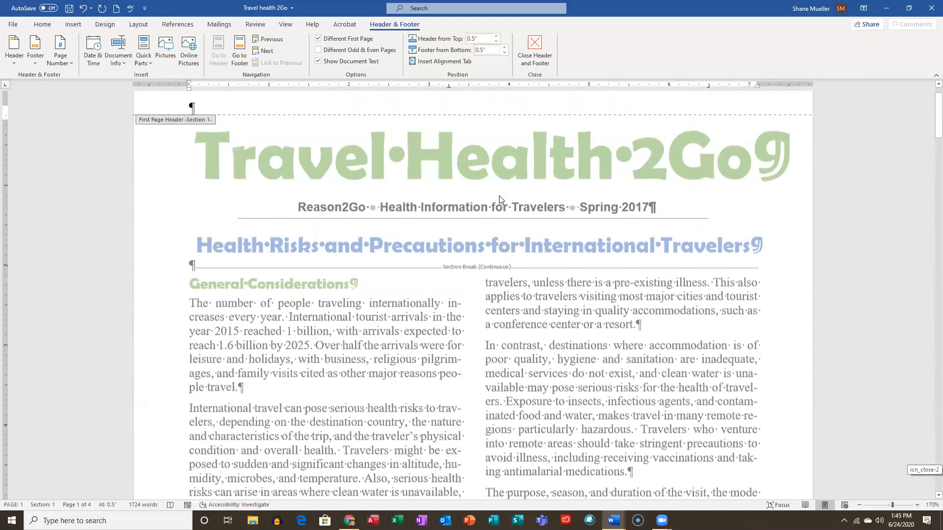
scroll(444, 157, up, 2)
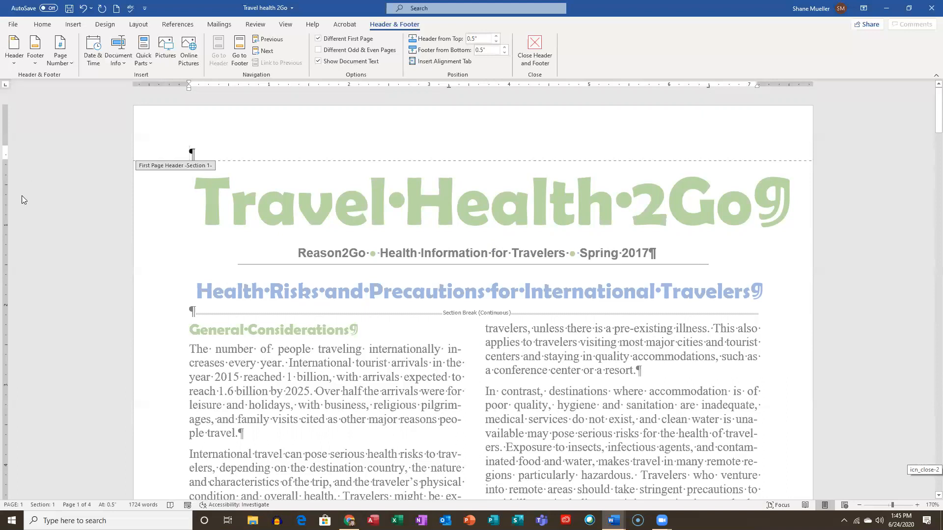
Save the newsletter and close header and footer editing.
click(70, 8)
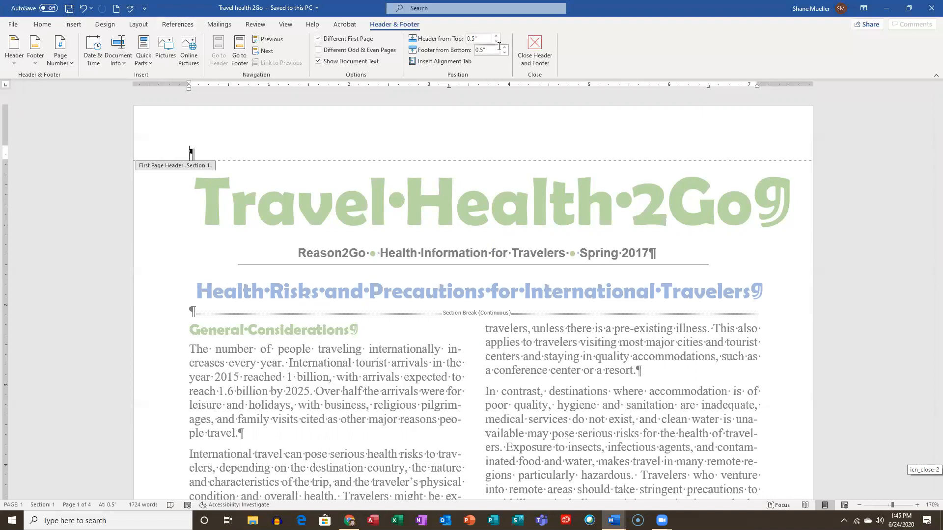
click(534, 45)
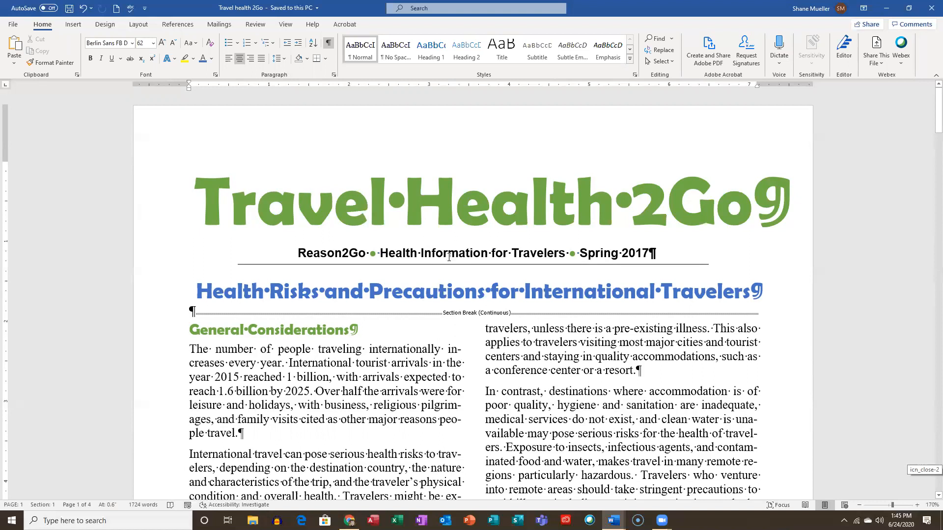
Select page 2's heading "Preventive Options for Serious Travel Health Issues" together with the two empty paragraphs below it.
scroll(447, 260, down, 7)
scroll(442, 246, down, 1)
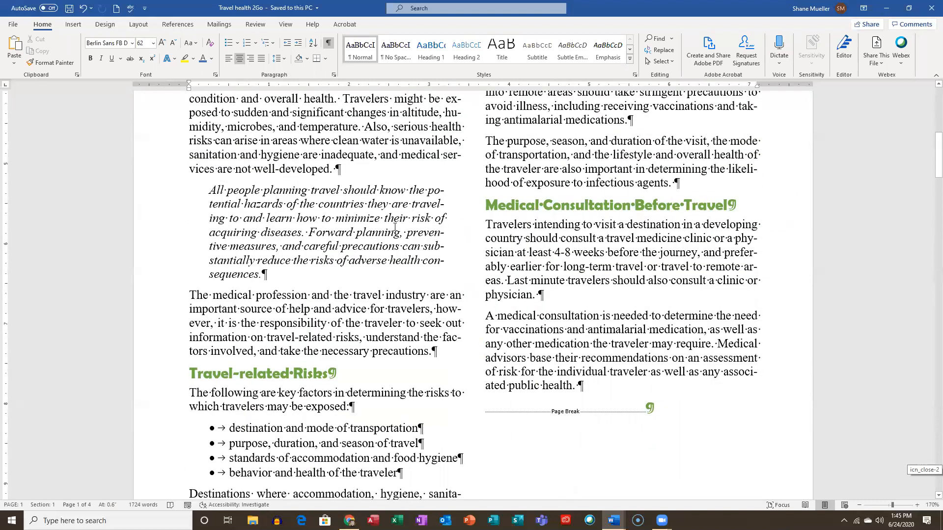
scroll(394, 227, down, 14)
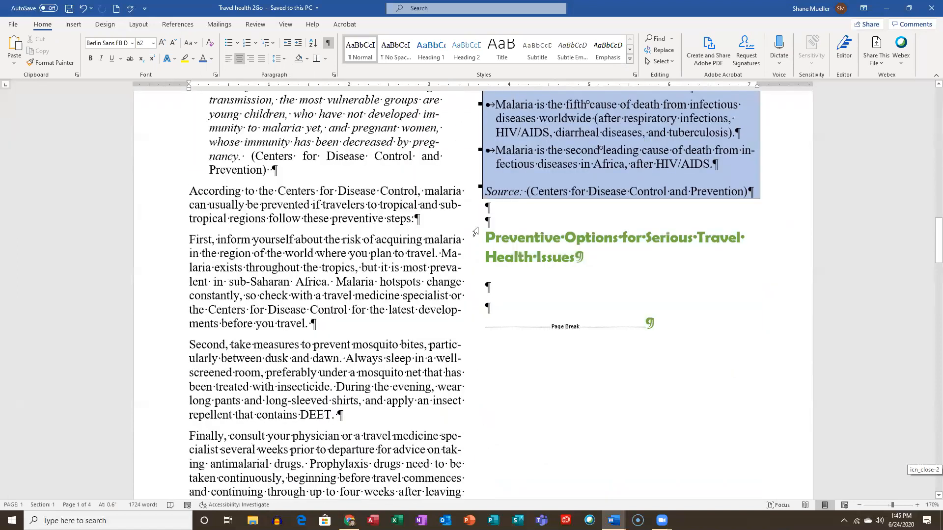
scroll(475, 231, down, 2)
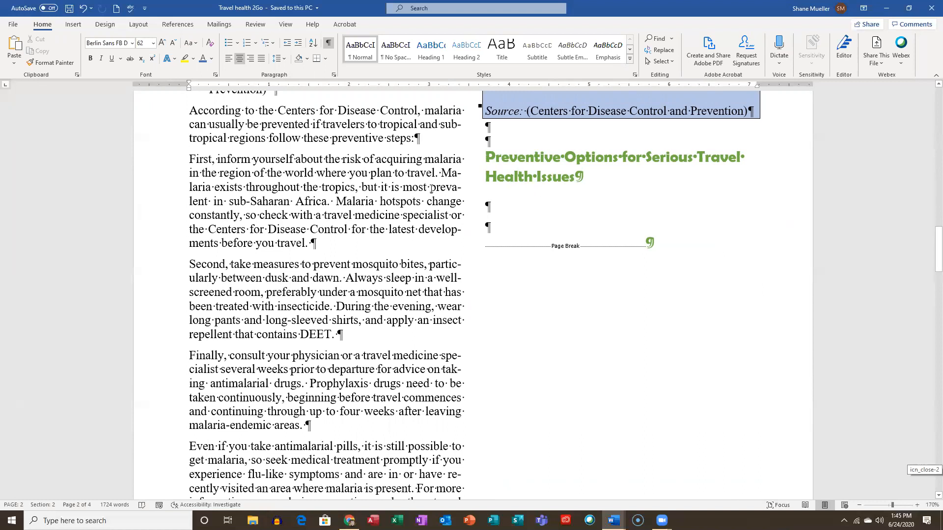
triple_click(567, 176)
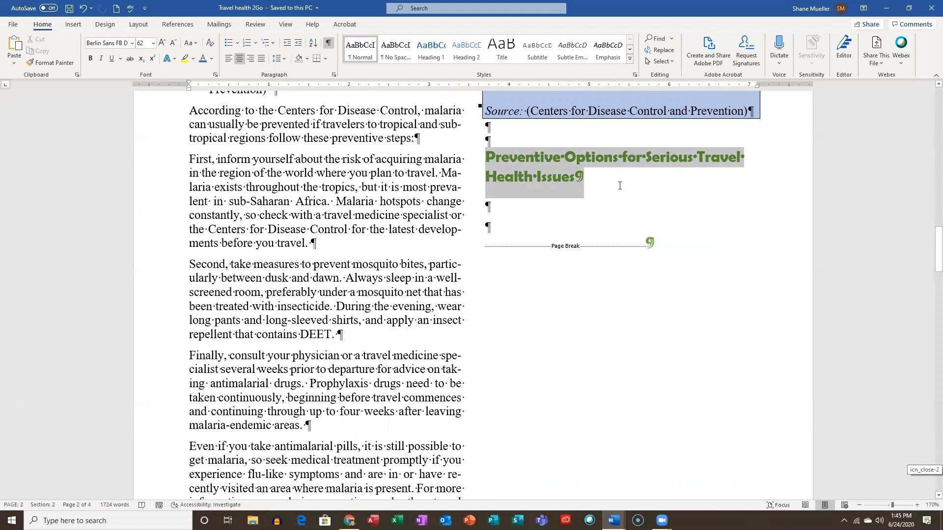
drag(621, 184, 638, 227)
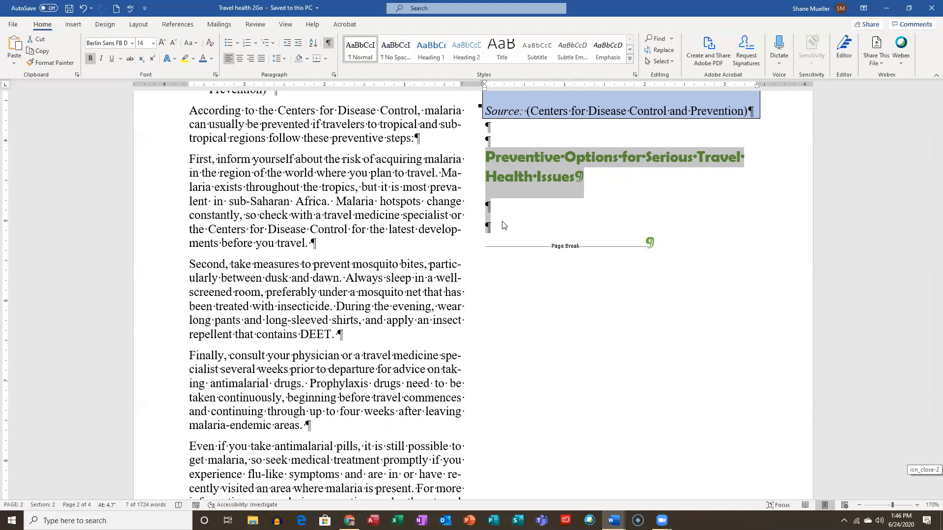
Examine the layout around page 2's selected heading and the start of page 3, and show pages 1 and 2 side by side at 110%.
scroll(522, 329, down, 12)
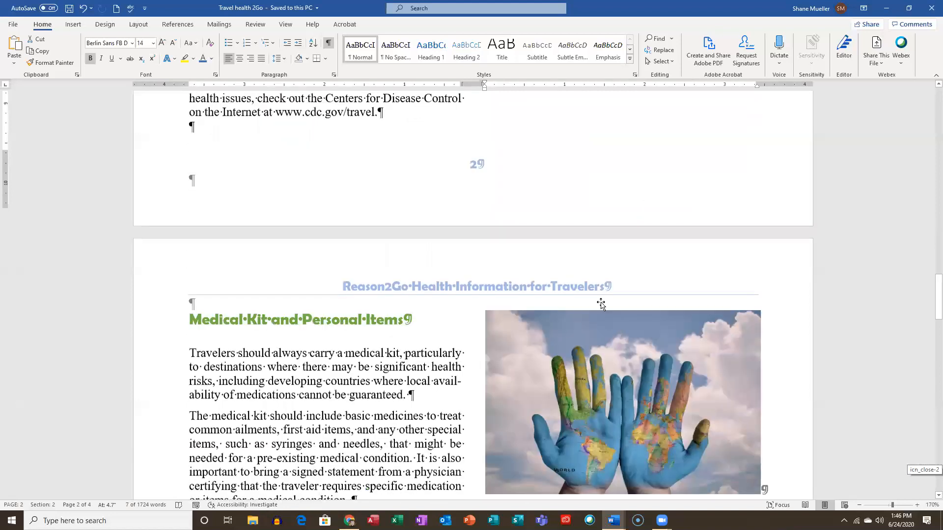
scroll(545, 270, down, 3)
scroll(549, 275, up, 5)
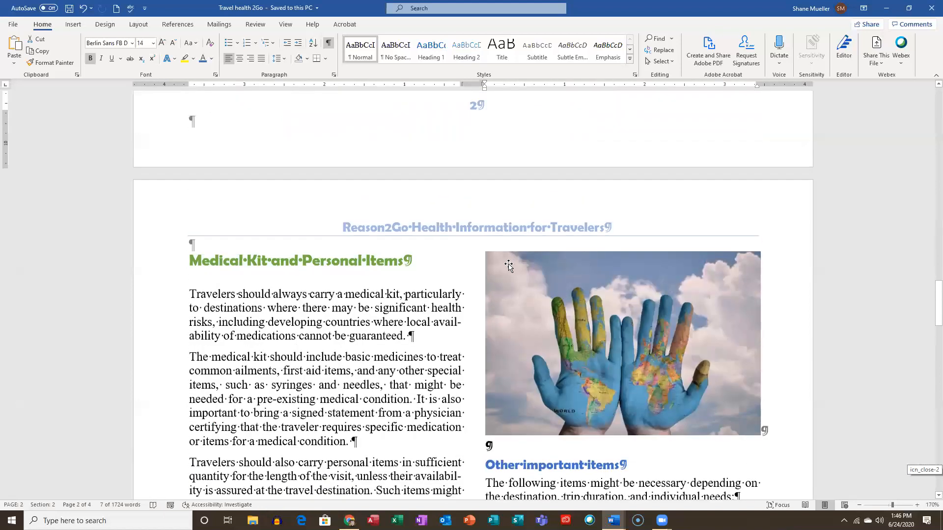
scroll(540, 235, up, 7)
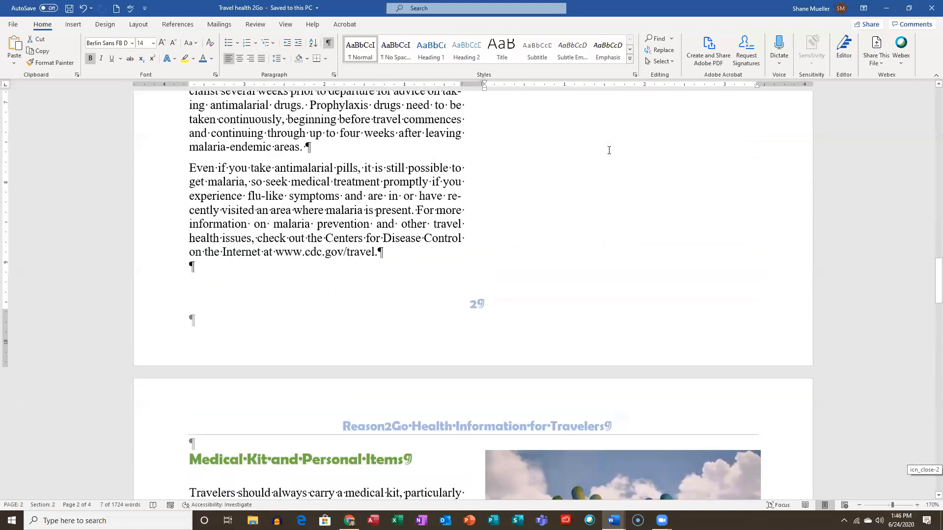
scroll(577, 193, up, 5)
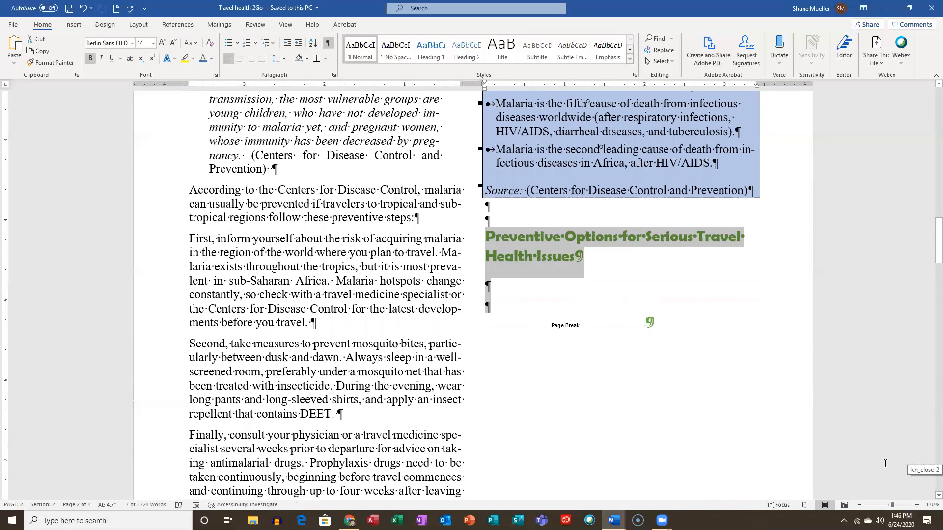
click(860, 505)
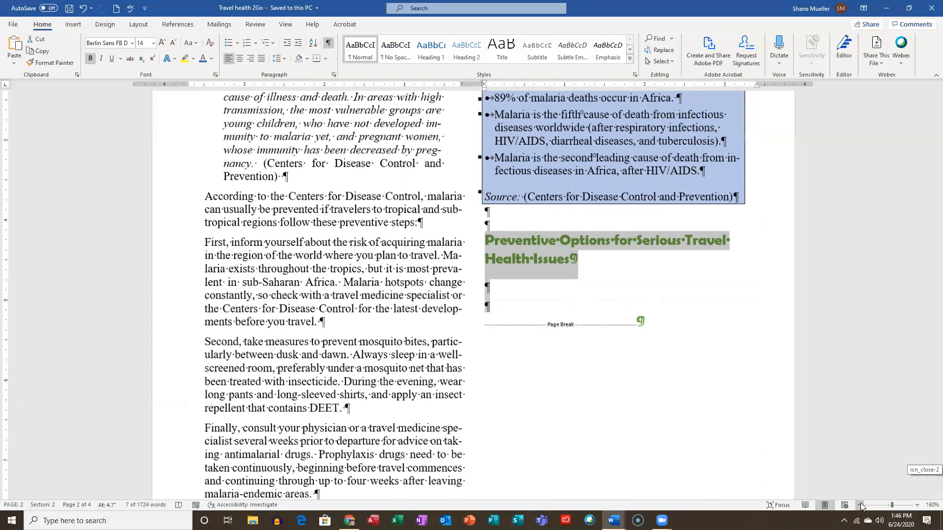
click(860, 505)
click(860, 505)
click(860, 505)
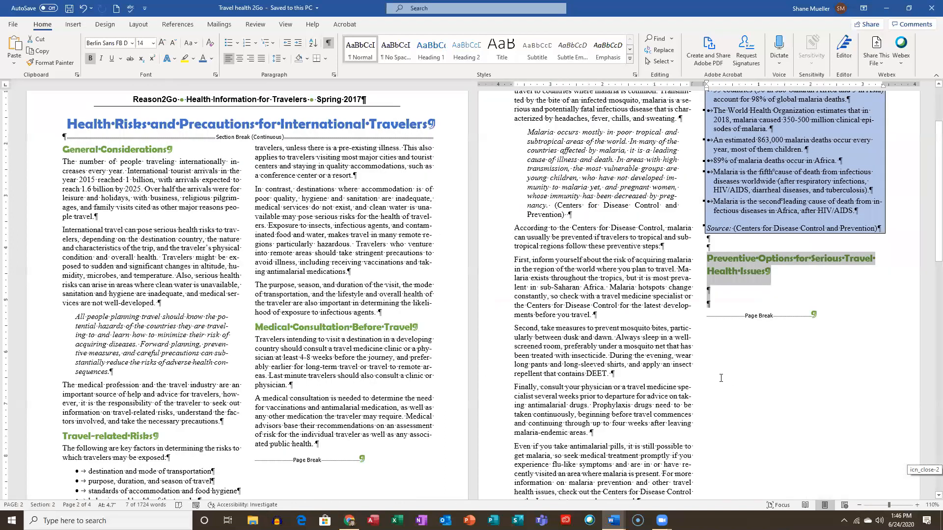
Lay out the selected Preventive Options for Serious Travel Health Issues heading and its following blank lines in one column.
scroll(595, 351, up, 1)
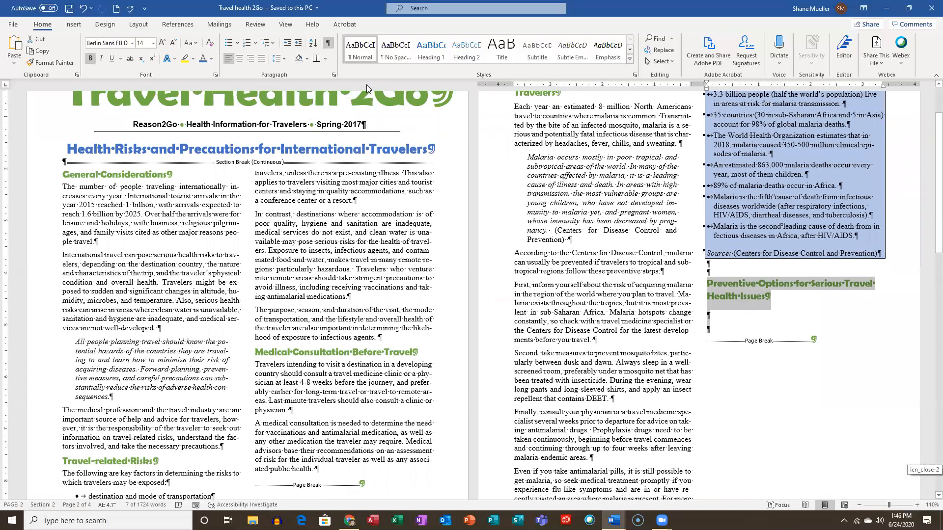
click(147, 25)
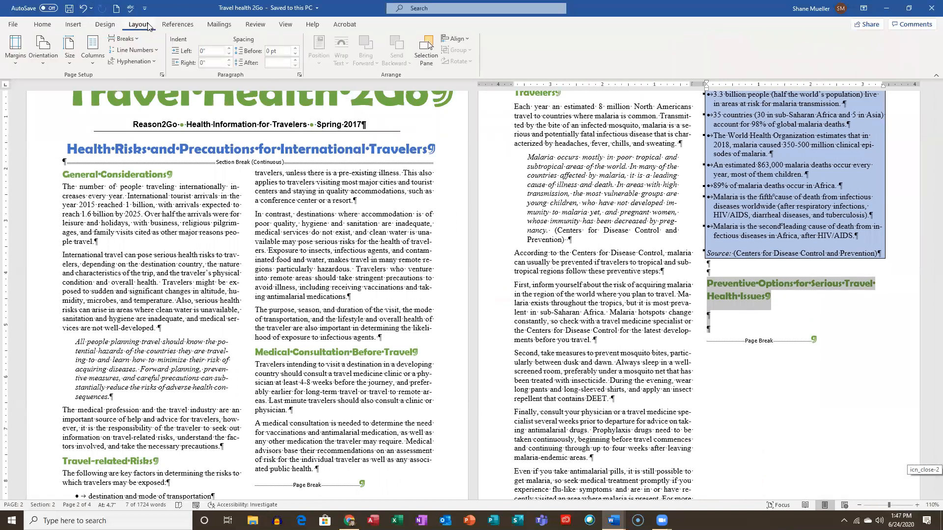
click(93, 63)
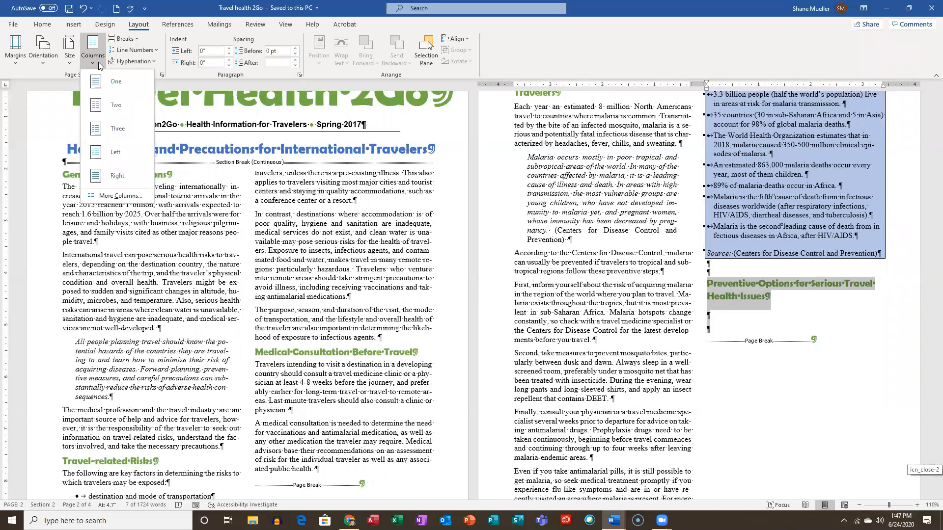
click(116, 83)
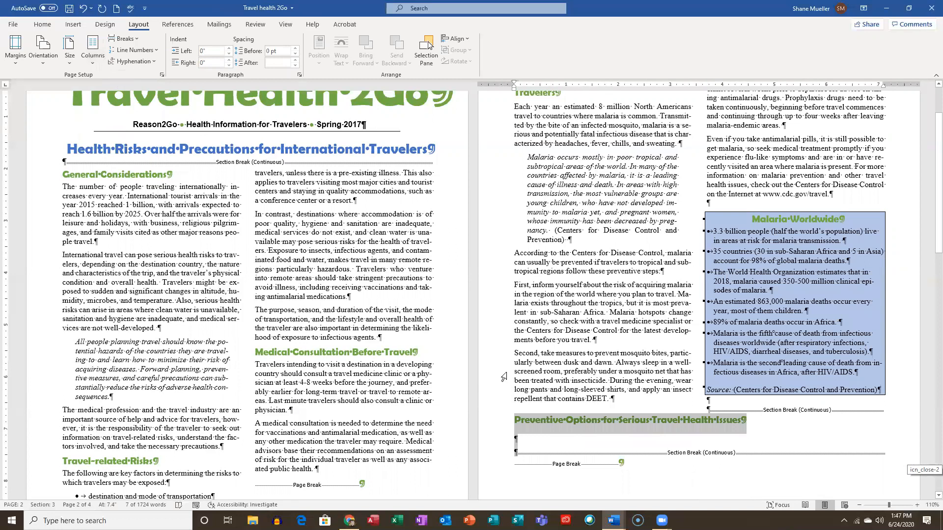
scroll(567, 302, up, 3)
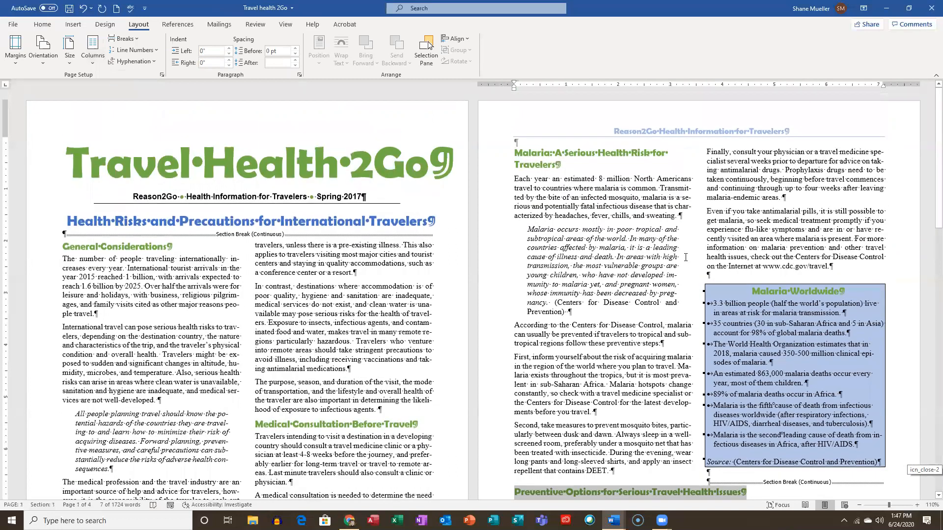
scroll(737, 281, down, 8)
scroll(707, 260, down, 2)
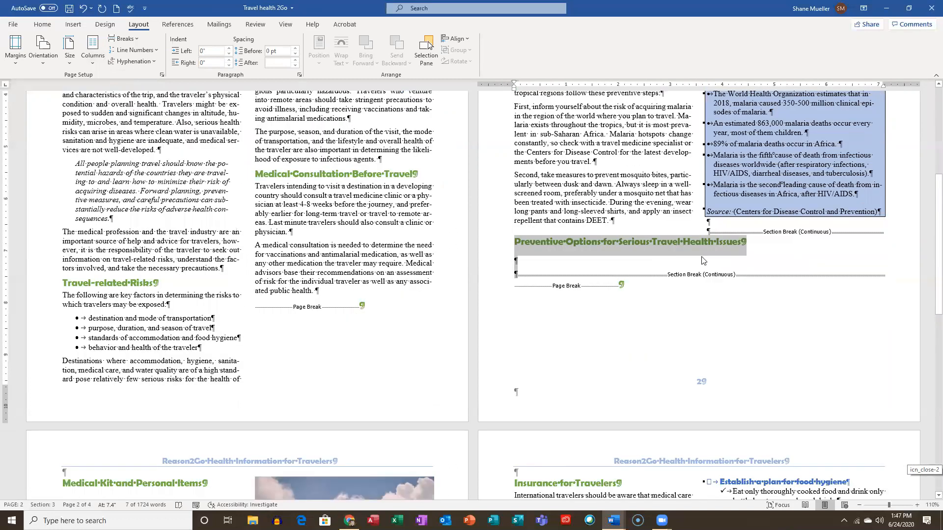
scroll(754, 272, up, 6)
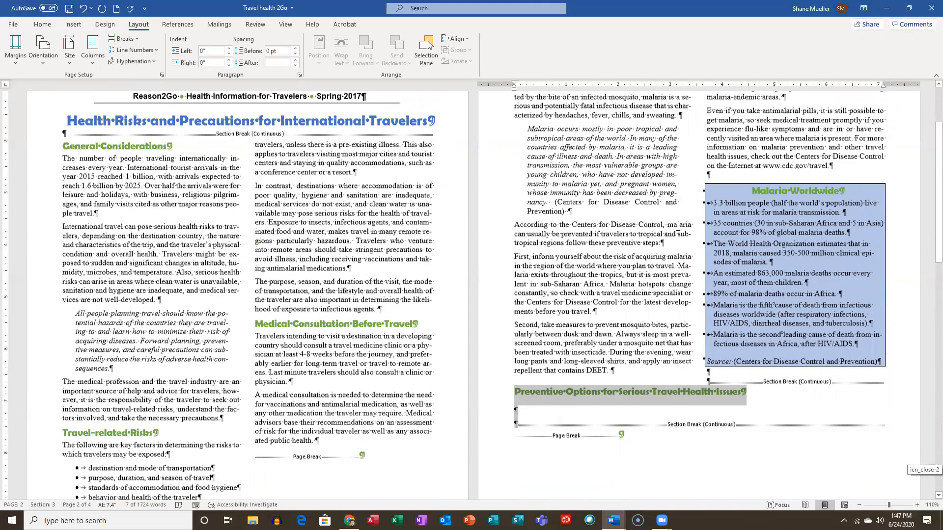
scroll(723, 225, up, 3)
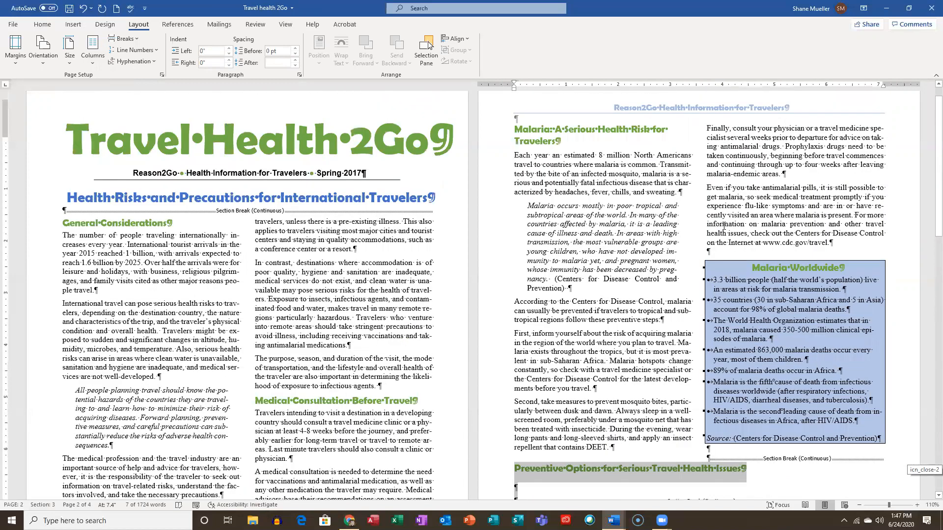
Place the insertion point on the first blank line below the Preventive Options heading and zoom the document to 170%.
scroll(644, 339, down, 5)
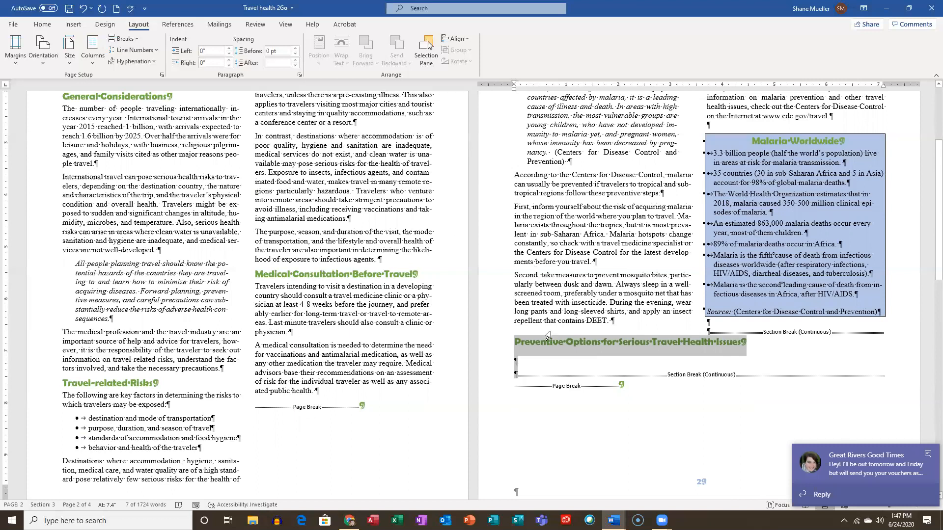
click(517, 362)
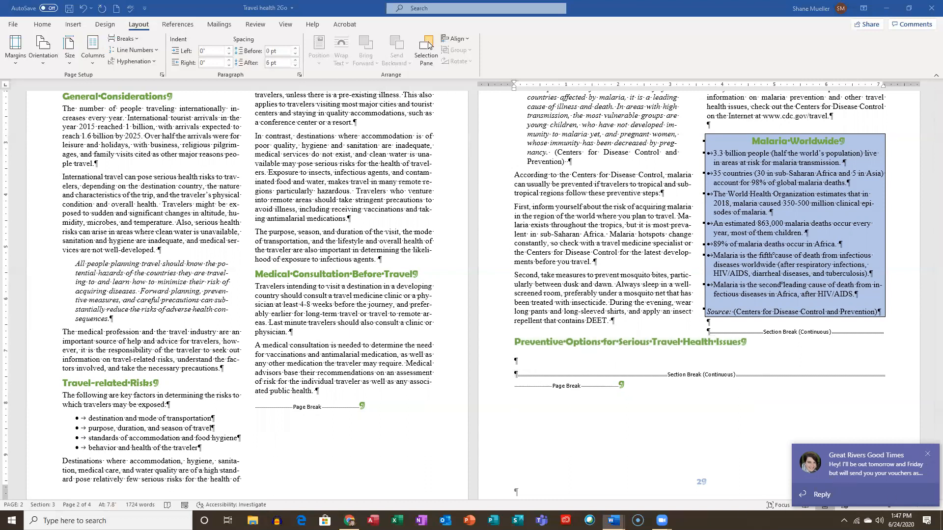
click(927, 456)
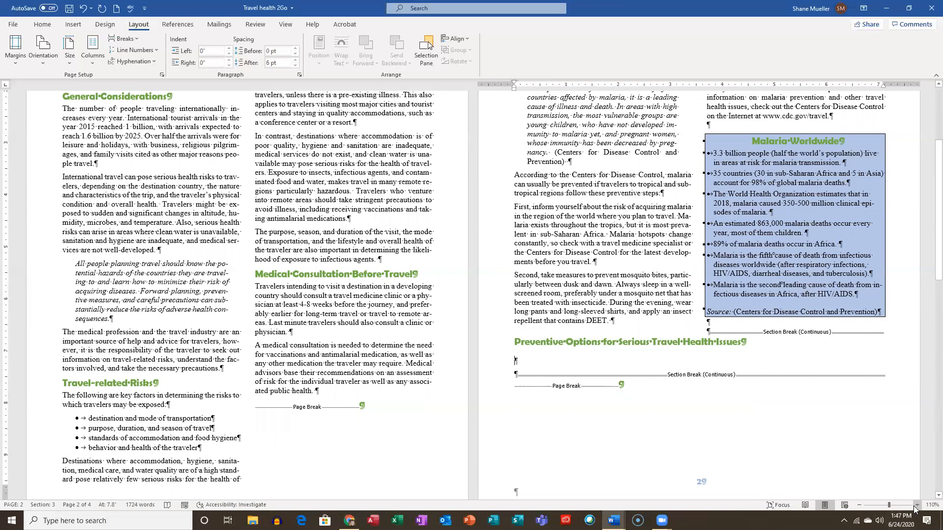
click(916, 505)
click(916, 505)
click(916, 505)
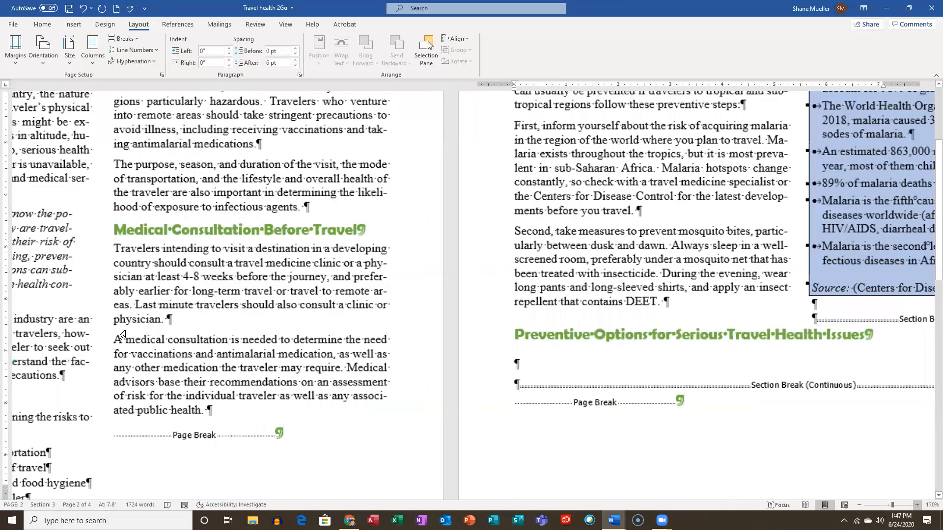
ctrl+scroll(189, 353, up, 3)
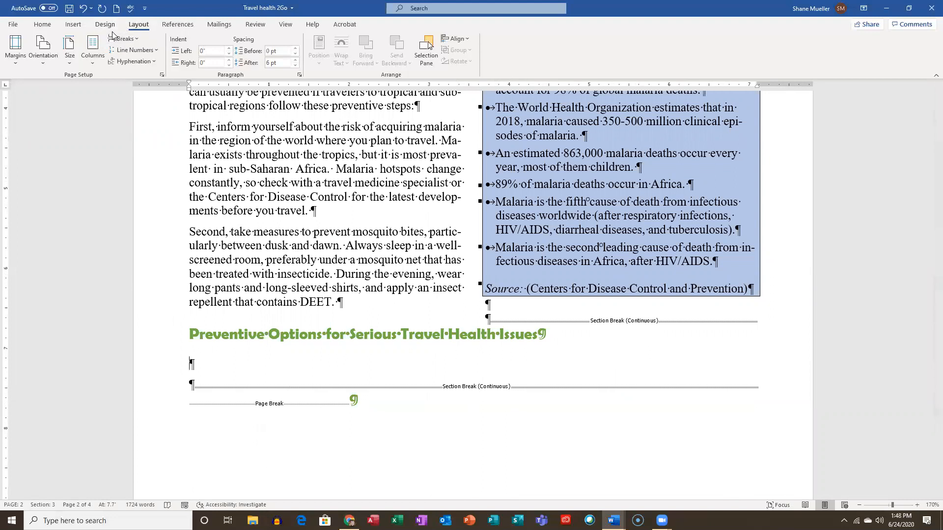
Insert a table with 5 columns and 6 rows below the Preventive Options heading, keeping the automatic fixed column width.
click(74, 26)
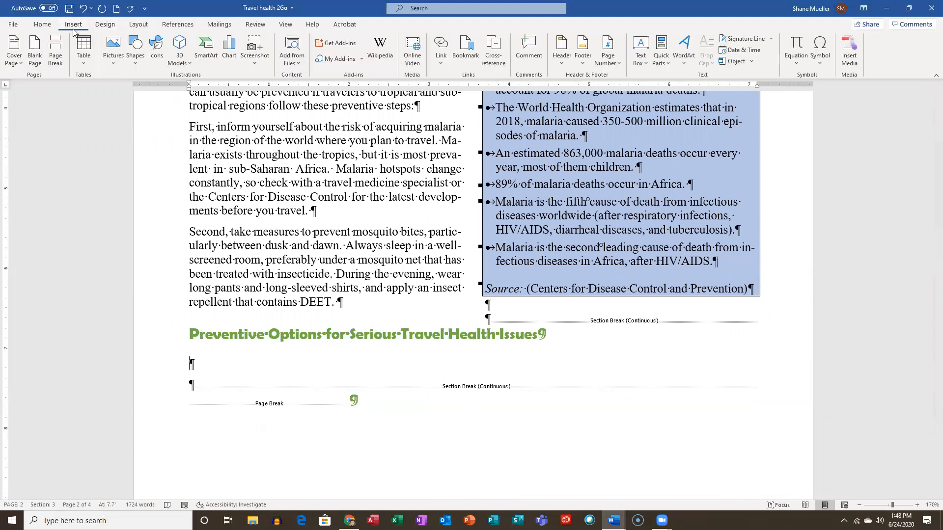
click(82, 64)
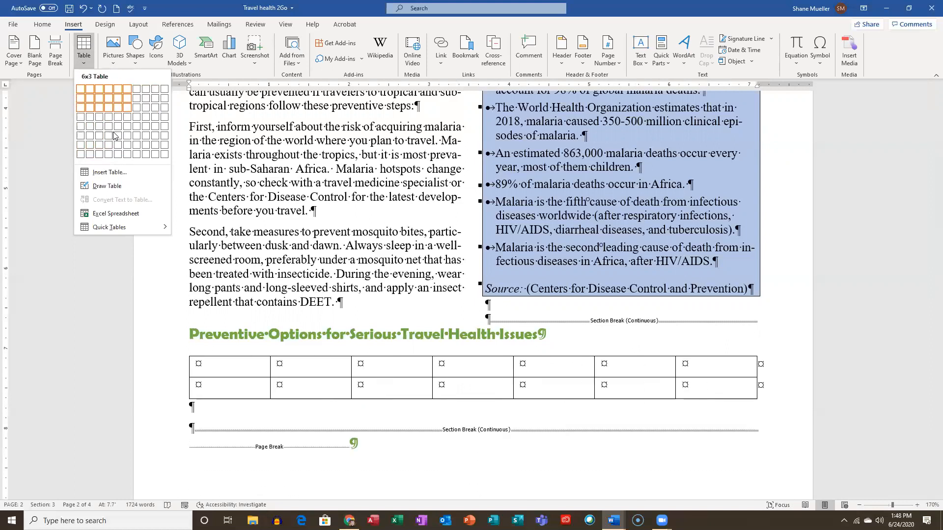
click(114, 173)
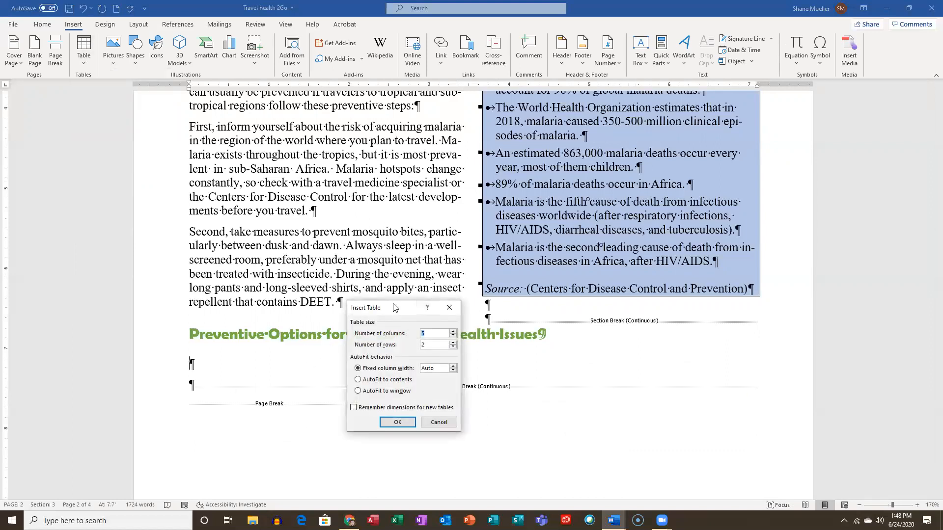
drag(393, 308, 391, 131)
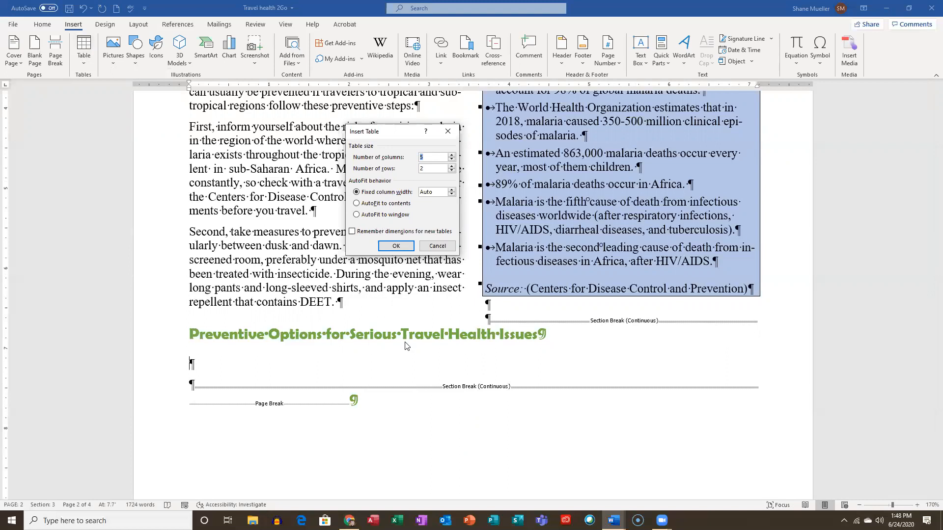
click(452, 157)
key(Tab)
click(452, 160)
click(452, 166)
click(451, 166)
click(395, 245)
Enter Disease and Vaccine as the headings of the new table's first two columns.
scroll(453, 341, down, 3)
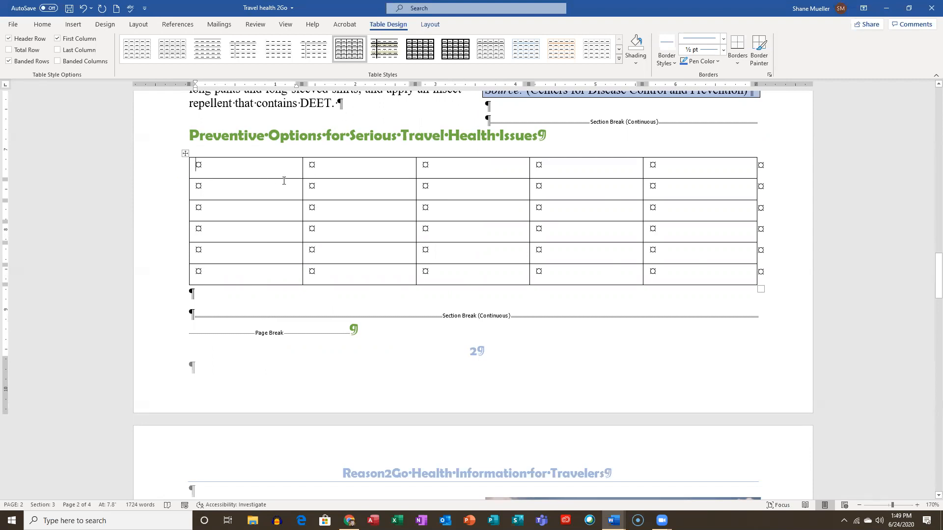
text(Disease)
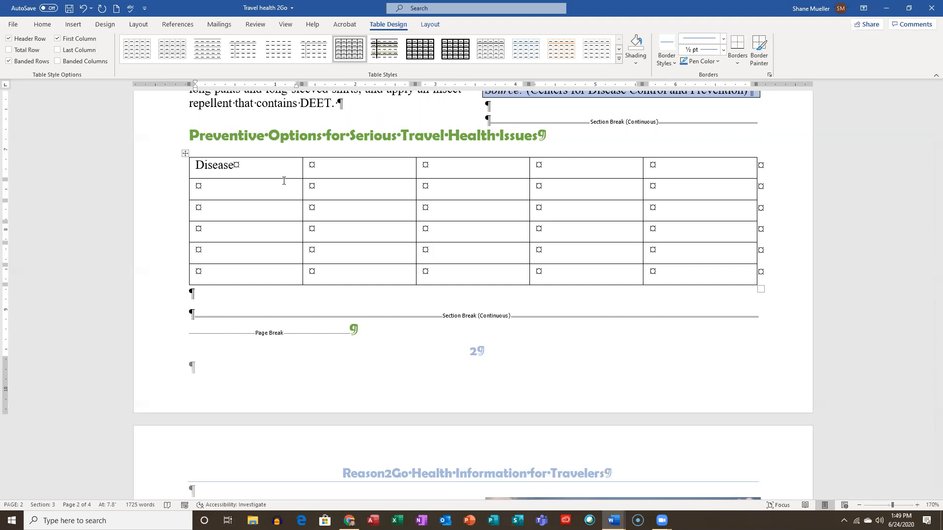
key(Tab)
text(Vaccine)
Enter Prophylaxis Drug as the third column heading, correcting the misspelled first word with the spelling suggestion.
key(Tab)
text(Pro)
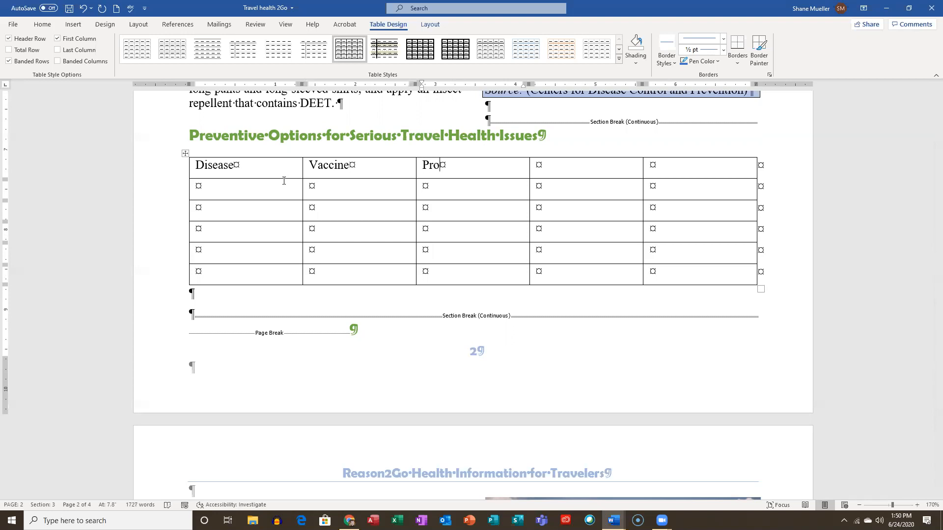
text(ph)
text(l)
key(BackSpace)
key(BackSpace)
text(hylasxsis )
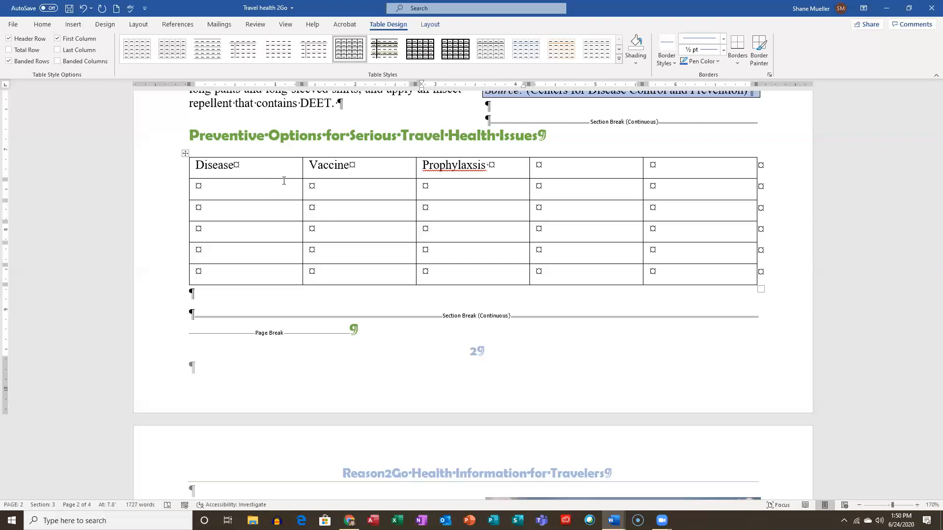
text(Drug)
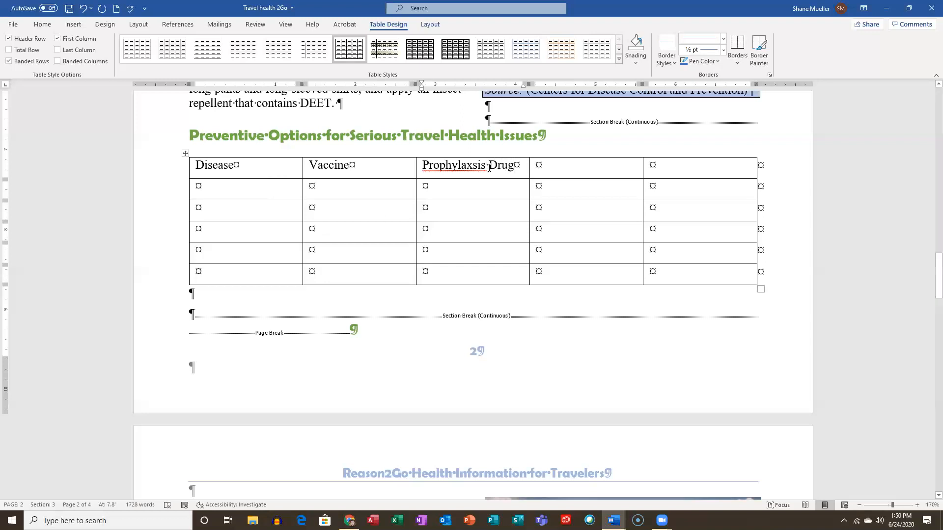
right_click(474, 168)
click(533, 188)
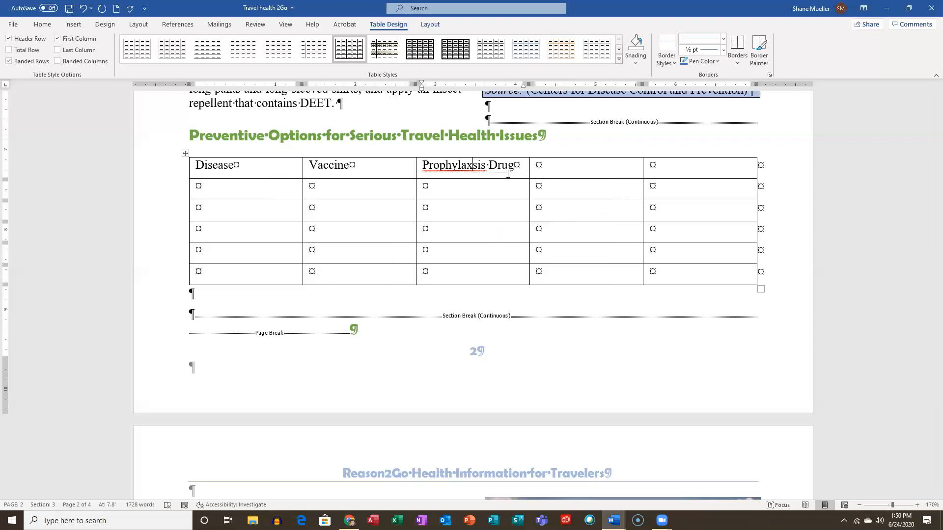
Enter Eat and Drink Safely and Avoid Insects as the headings of the last two columns.
click(560, 163)
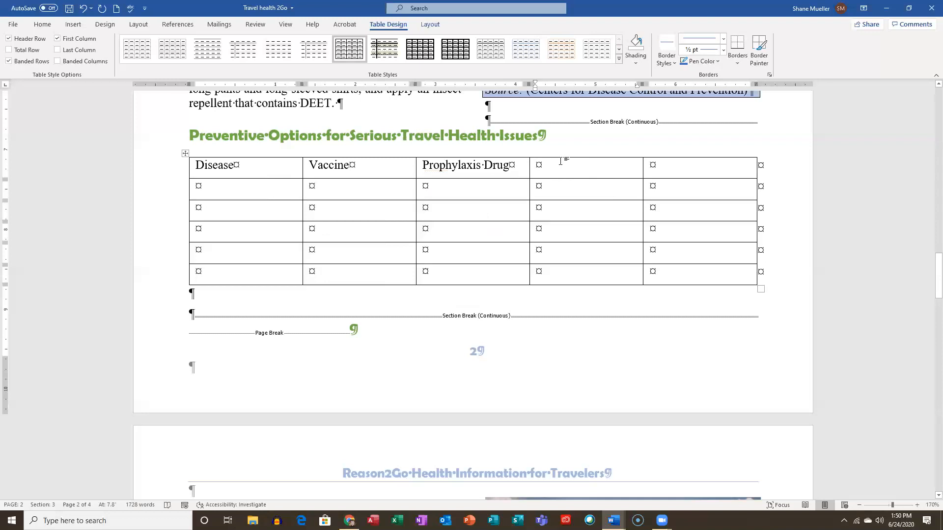
text(Eat and Drink Safe)
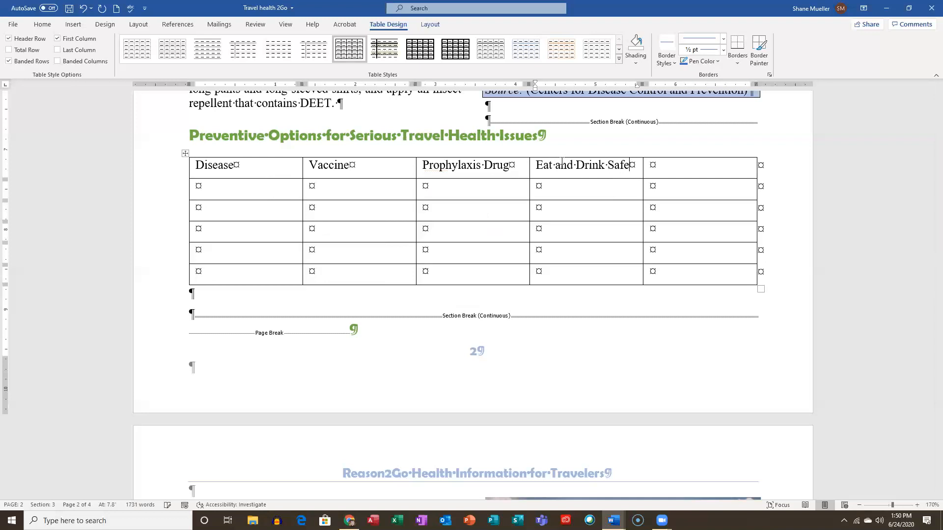
text(ly)
key(Tab)
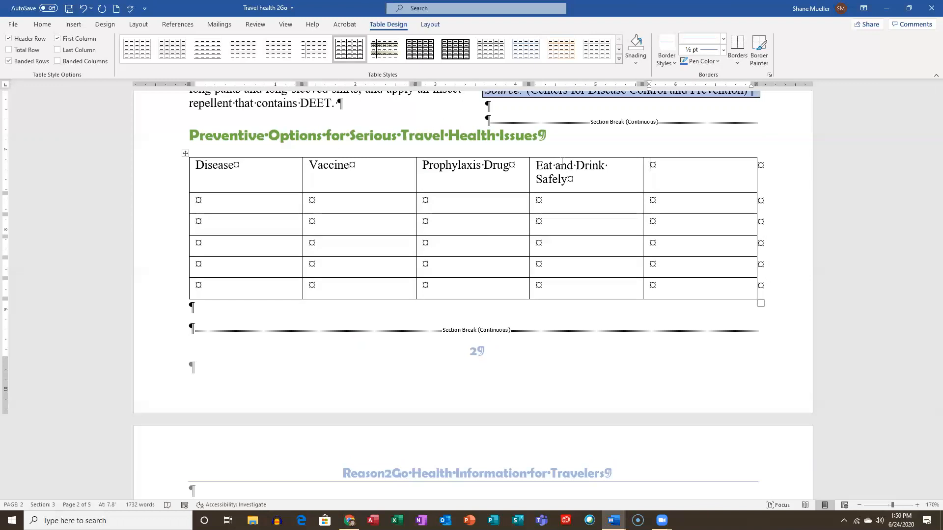
text(Avoid Insects)
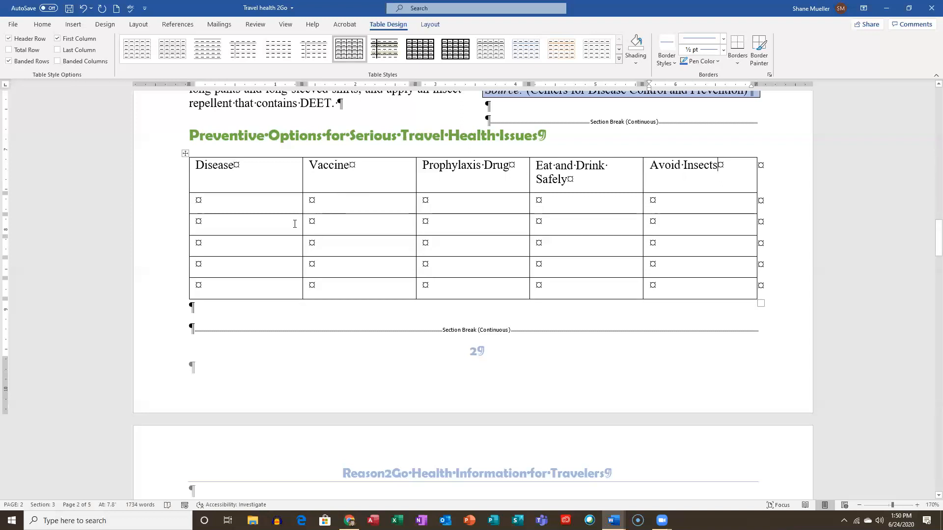
Enter Malaria and Typhoid in the first two cells below the Disease heading.
click(226, 202)
text(Malaria)
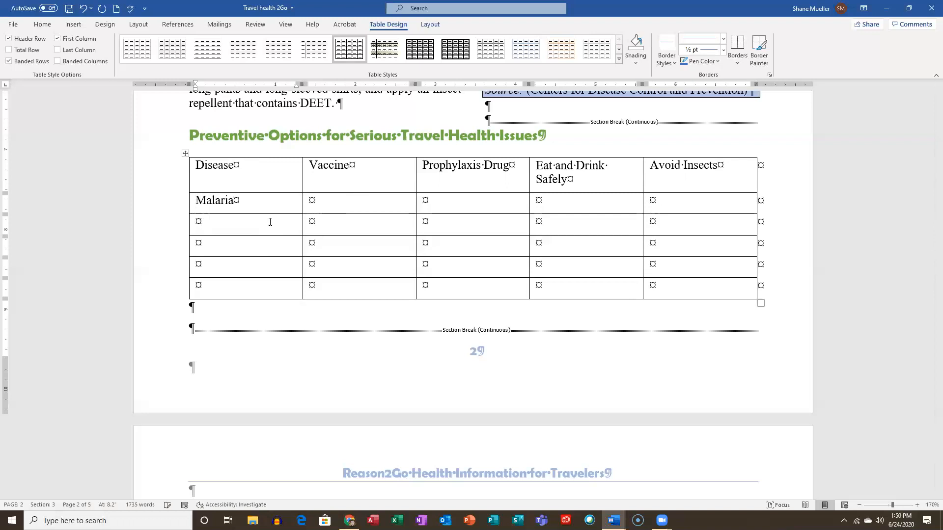
click(270, 222)
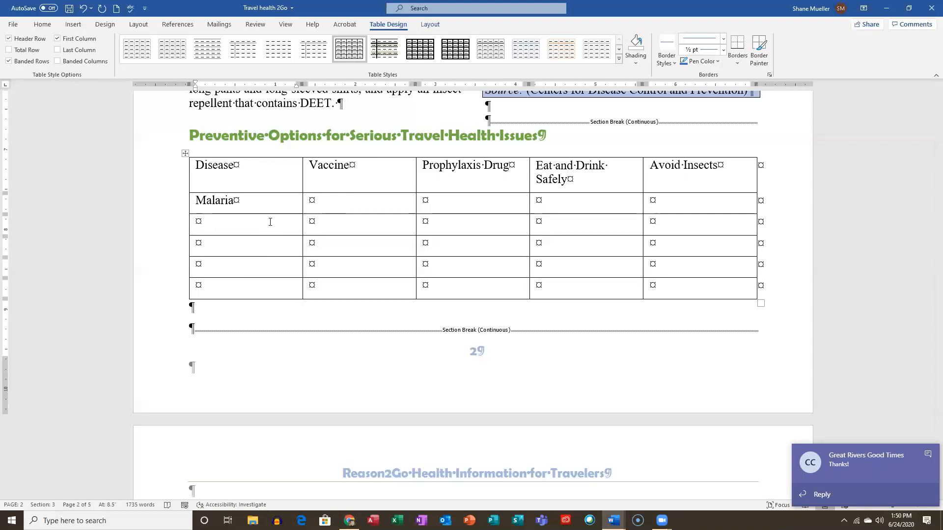
click(270, 222)
text(Typho)
text(id)
Fill the remaining Disease cells with Hepatitis A, Cholera and Japanese Encephalitis, correcting the spelling of Hepatitis with the suggested word.
text(Hepati)
text(t)
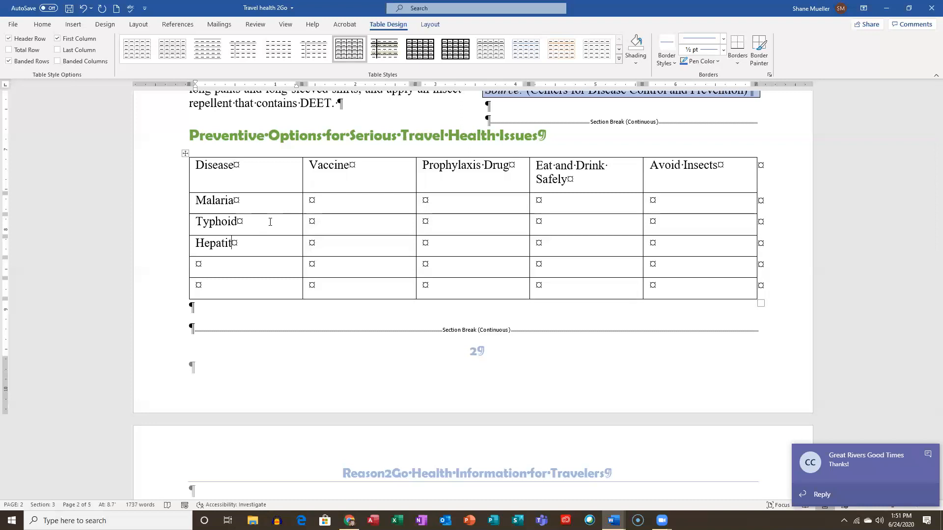
text(s A)
key(Down)
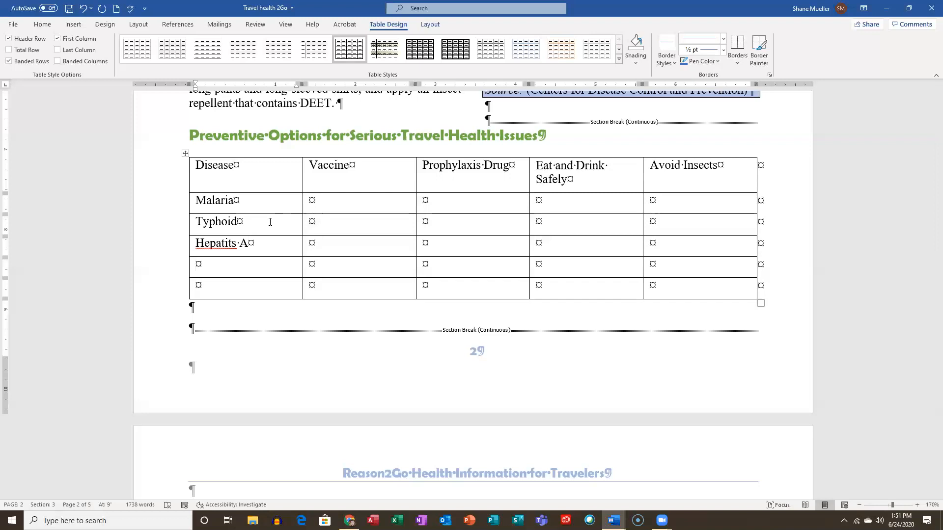
text(Cholera)
text(Japanese )
text(En)
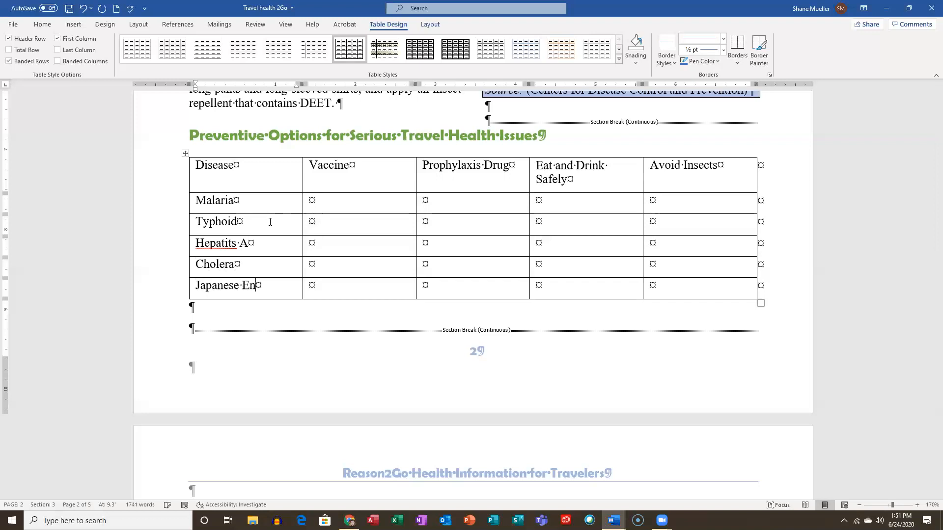
text(cephalitis)
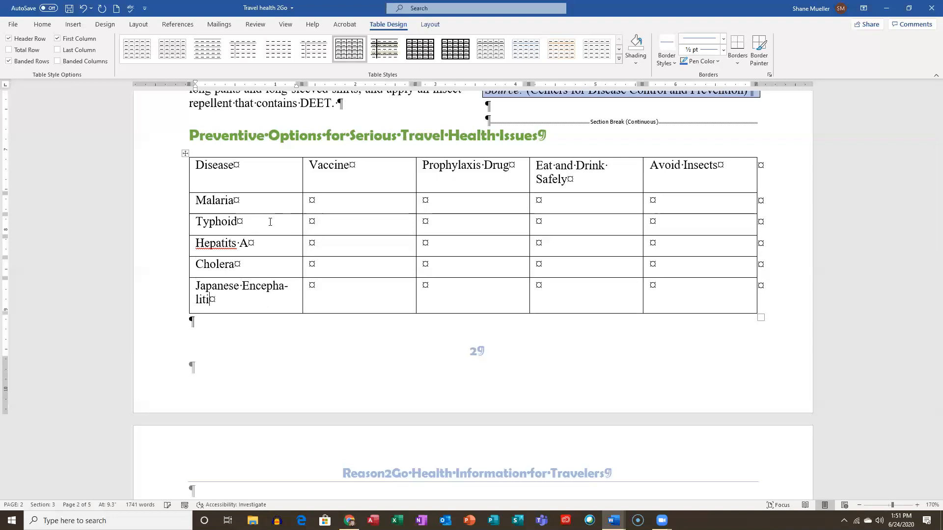
right_click(210, 244)
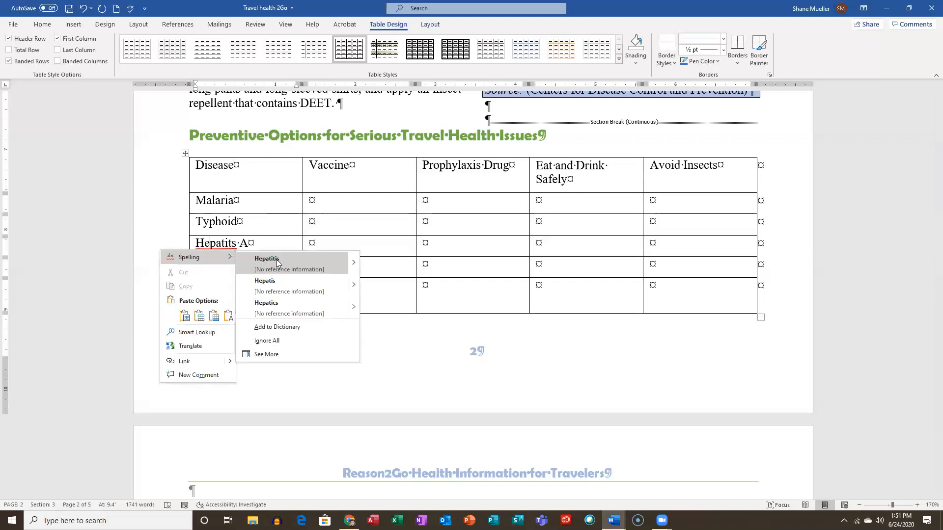
click(277, 264)
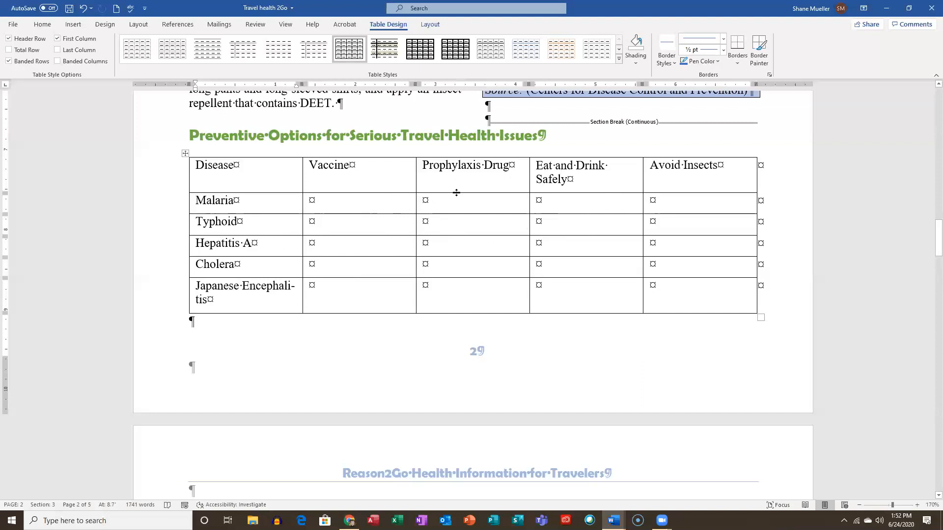
Open the full symbol picker to insert a symbol in the Malaria row's Prophylaxis Drug cell.
click(430, 200)
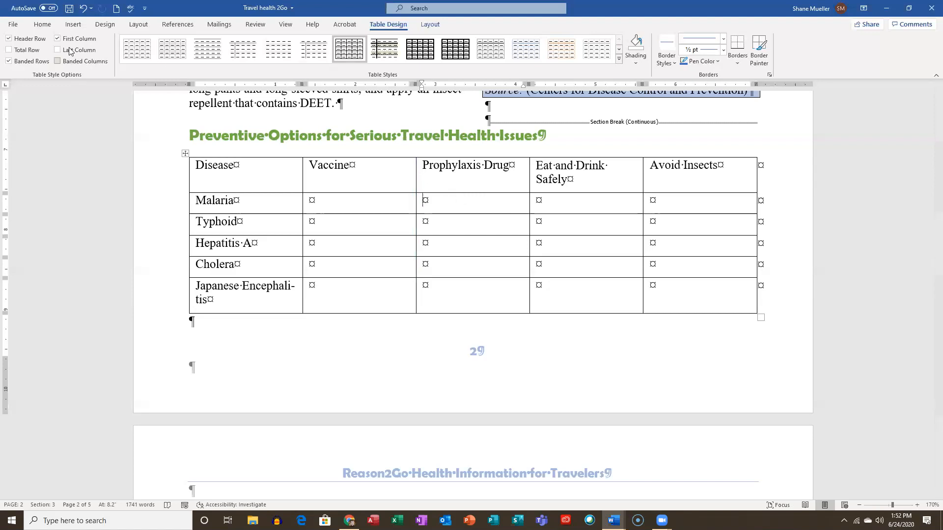
click(73, 24)
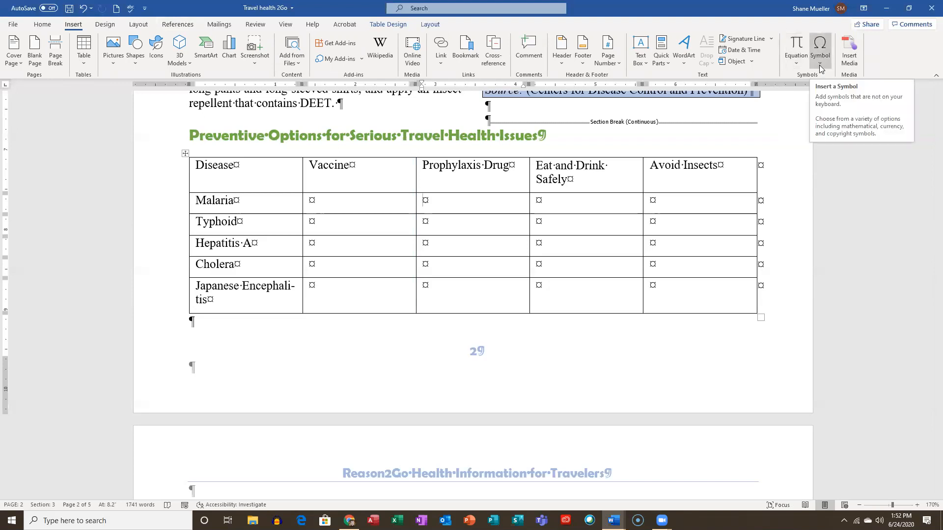
click(823, 46)
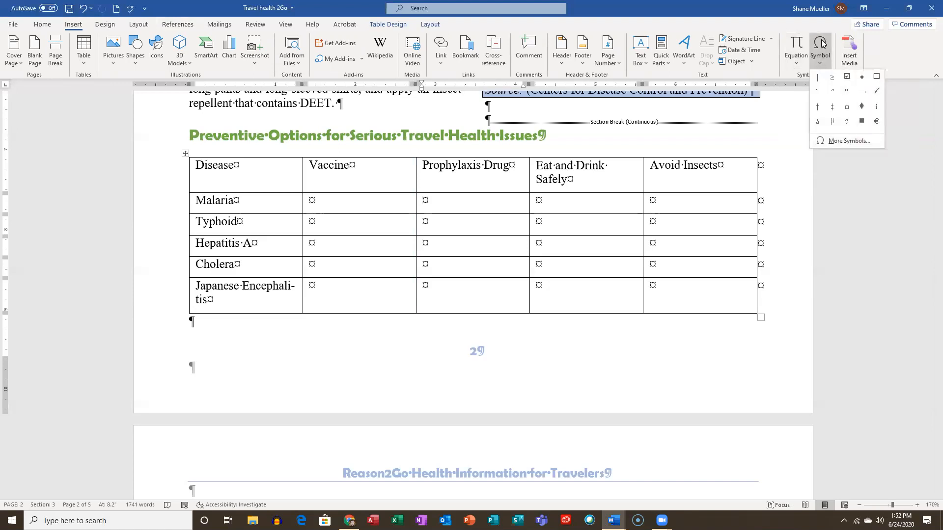
click(848, 142)
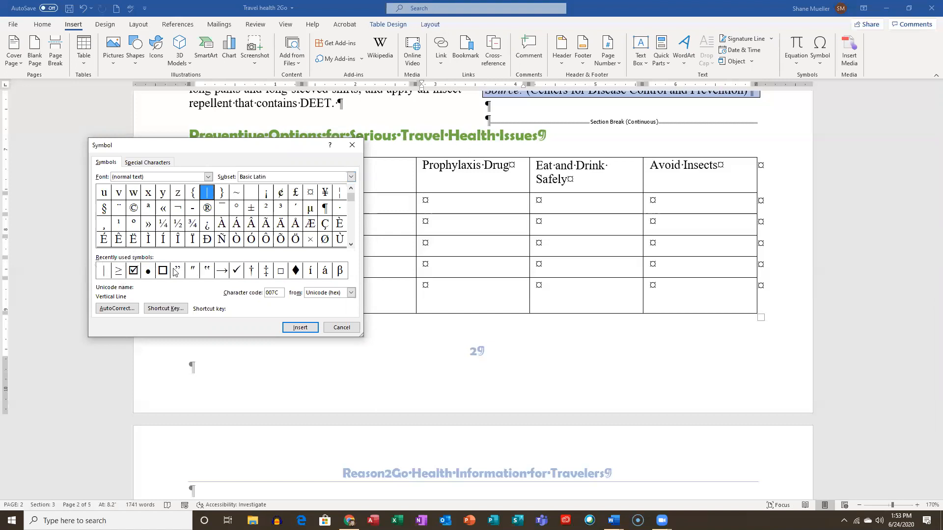
Examine the character codes of the recently used check mark and rightwards arrow symbols.
click(236, 271)
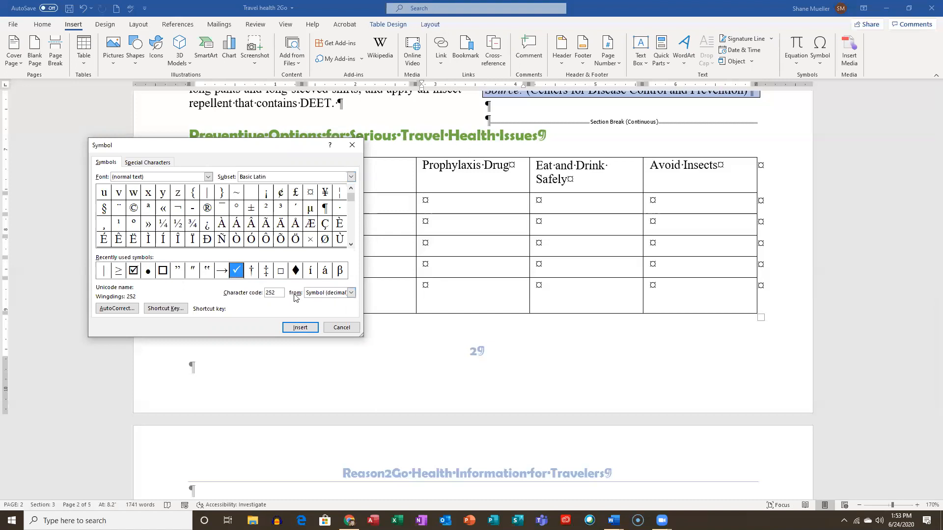
click(350, 293)
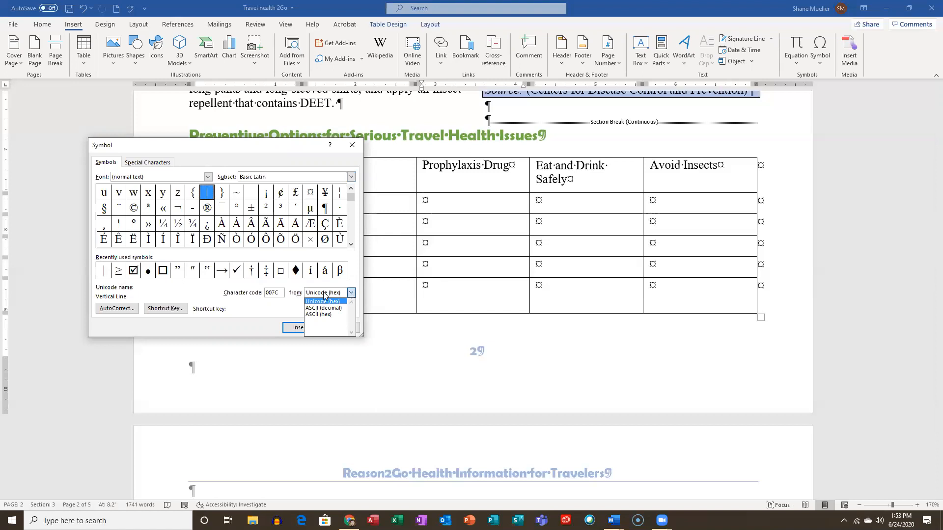
click(316, 301)
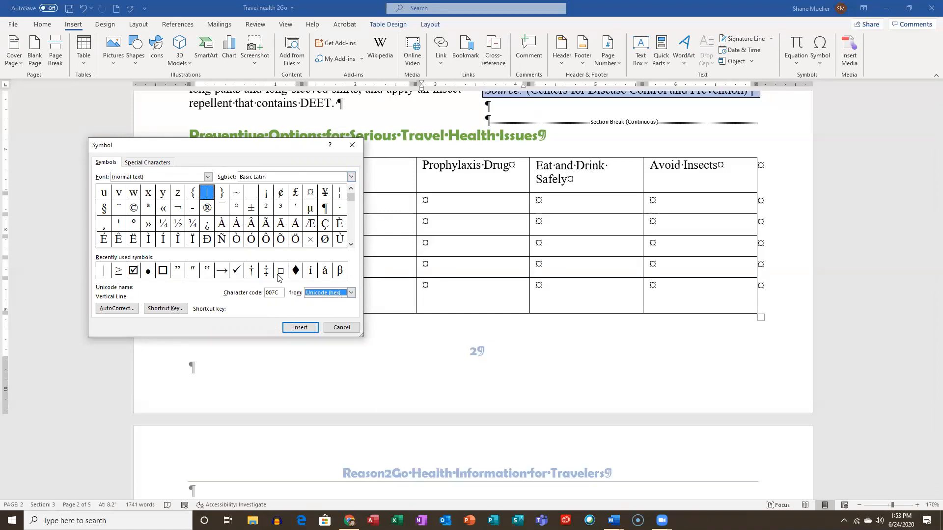
click(222, 271)
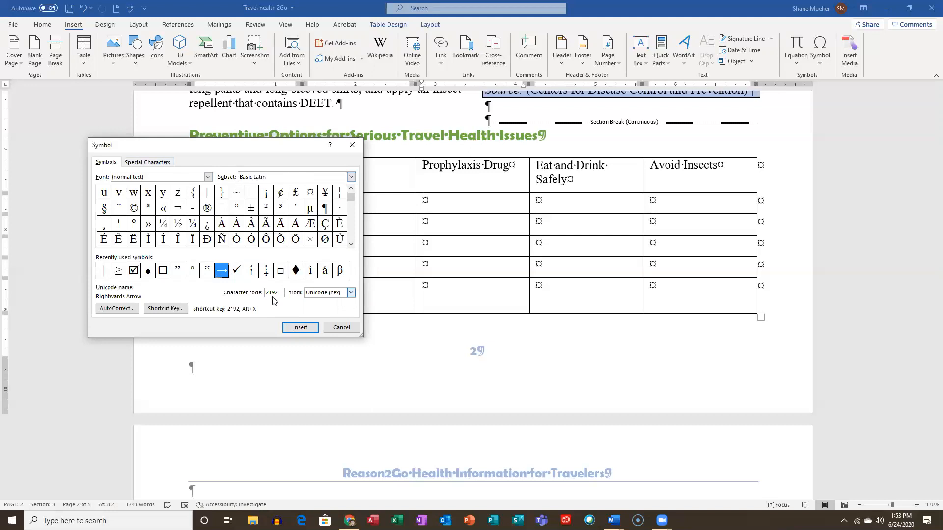
click(236, 270)
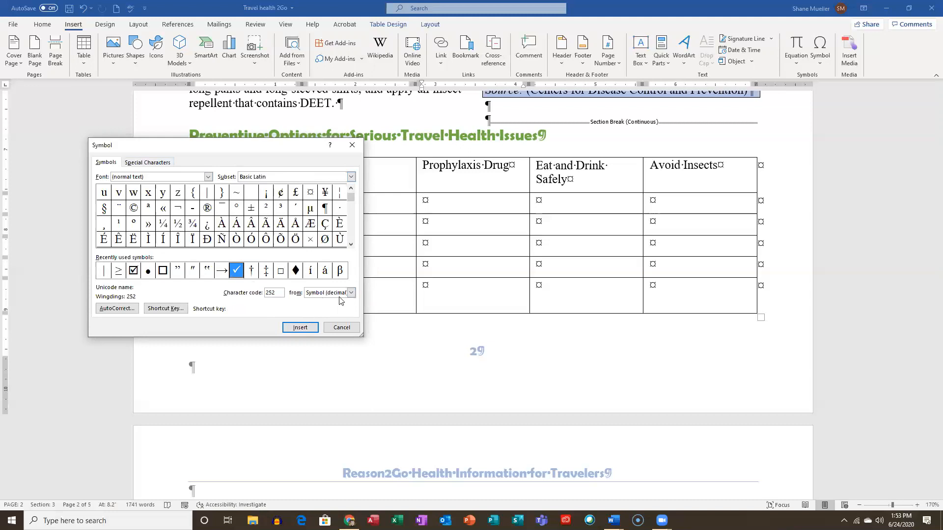
Try to find the check mark in the normal text font by entering character code 252.
click(278, 293)
drag(281, 293, 255, 295)
text(252)
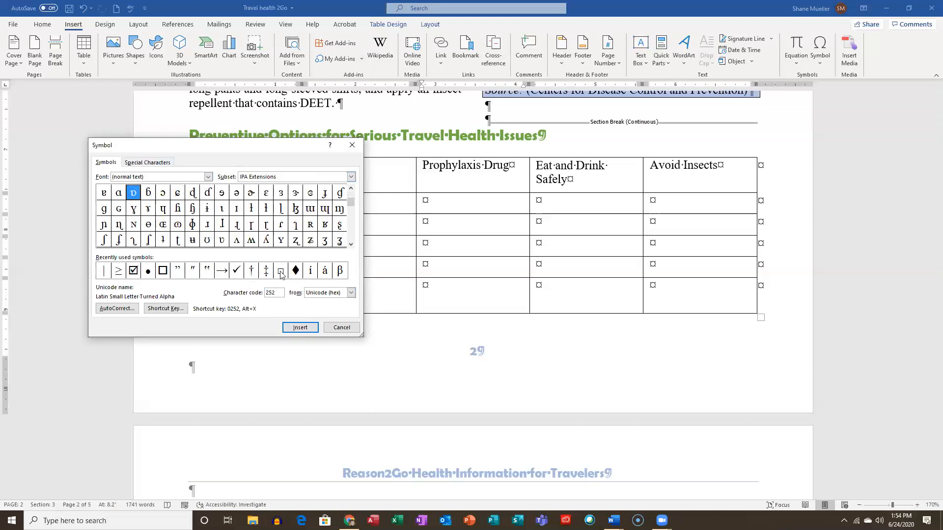
Search the ASCII (decimal) characters of the normal text font for a check mark.
click(351, 292)
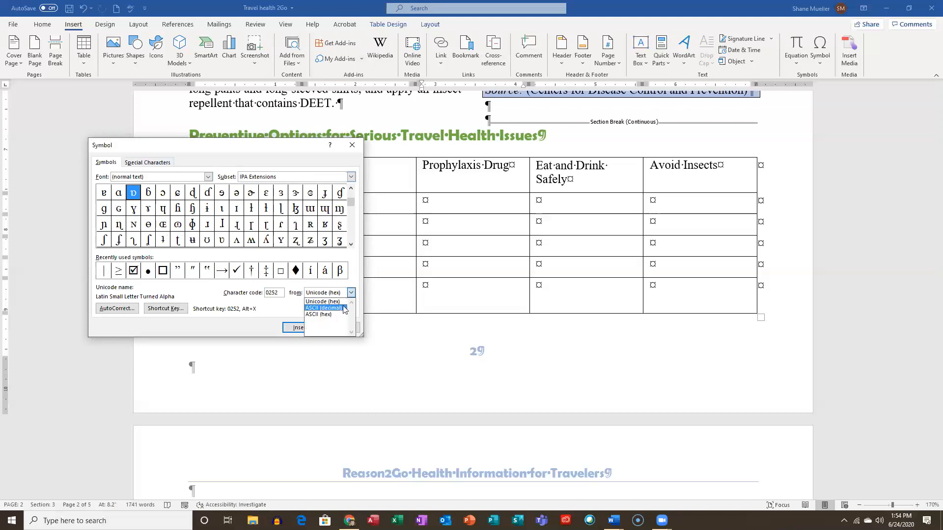
click(323, 308)
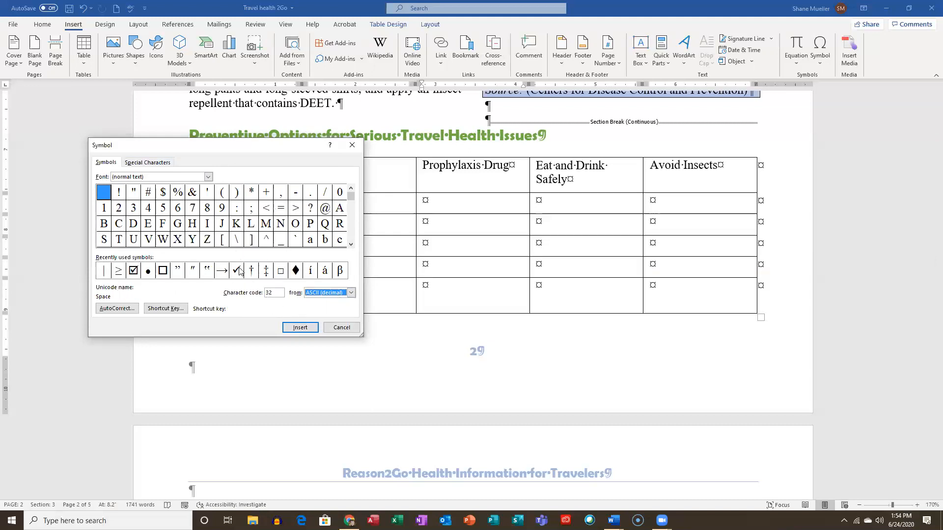
click(208, 176)
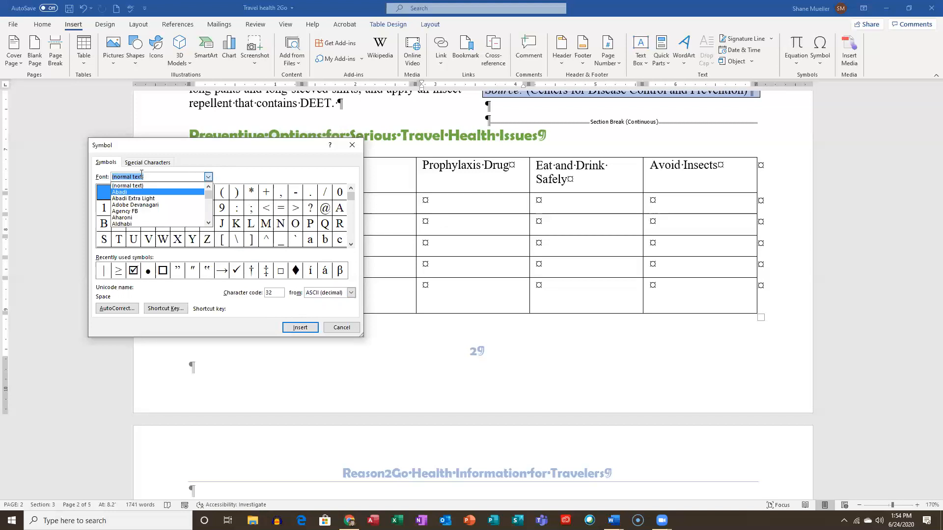
click(156, 186)
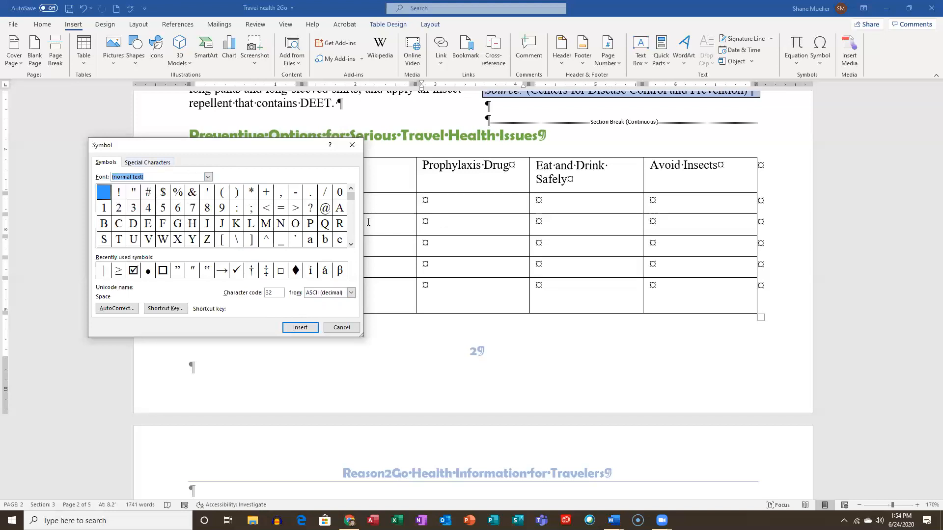
click(350, 244)
click(350, 245)
click(351, 245)
click(351, 245)
click(351, 246)
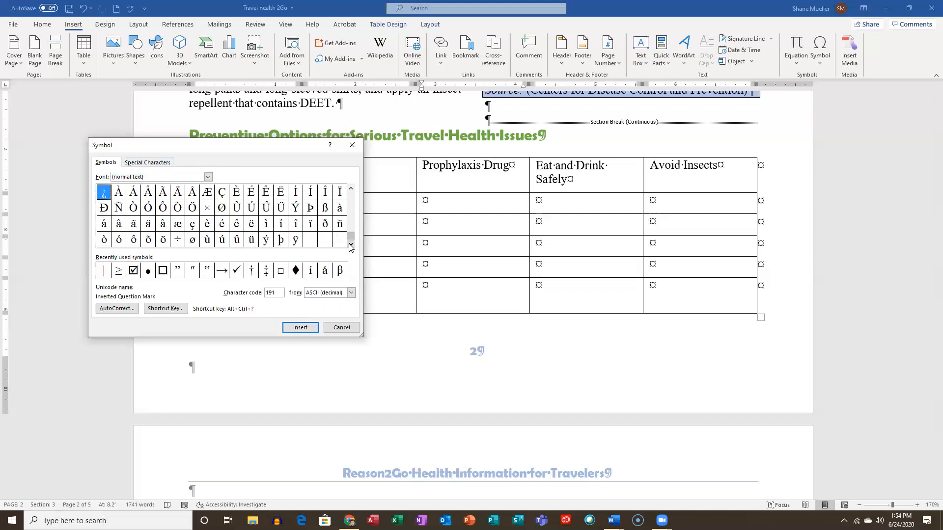
Search the Unicode (hex) characters of the normal text font for a check mark.
click(351, 293)
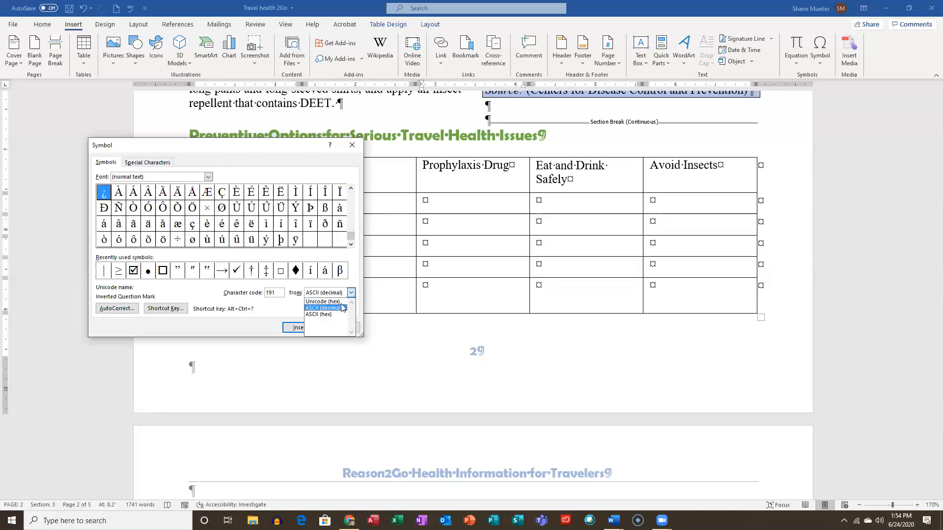
click(324, 300)
click(350, 244)
click(351, 245)
click(350, 245)
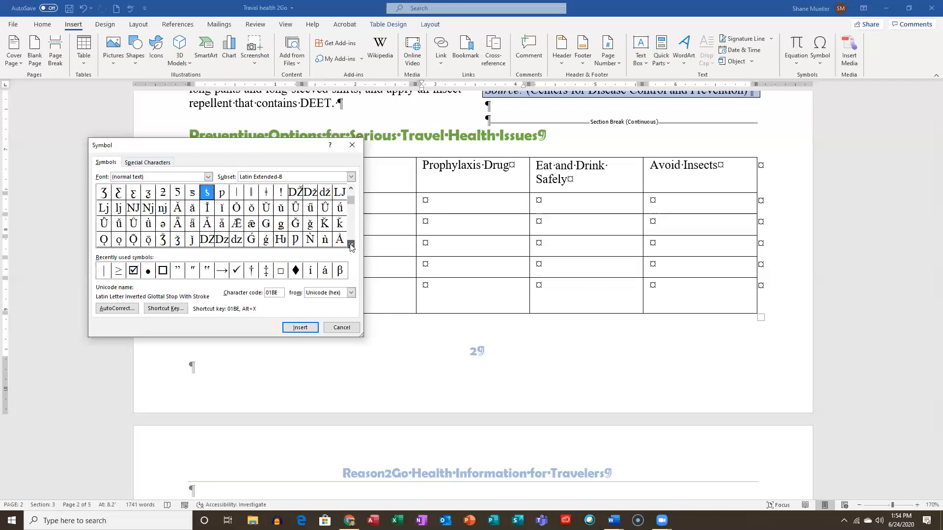
click(350, 245)
click(351, 245)
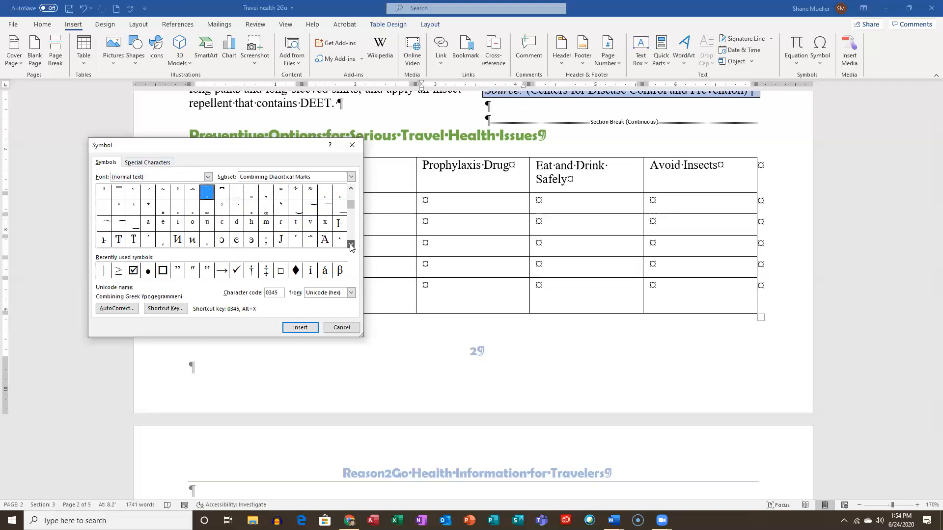
click(350, 245)
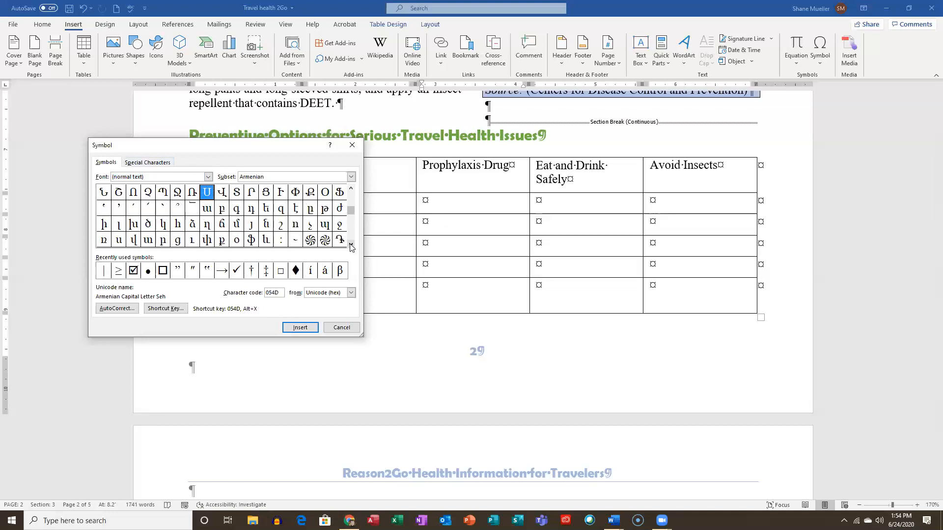
click(350, 245)
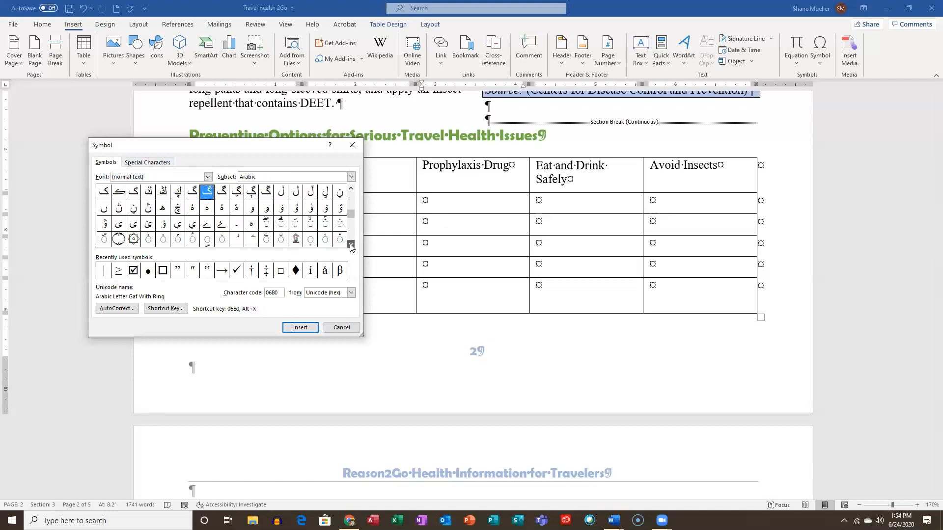
click(350, 245)
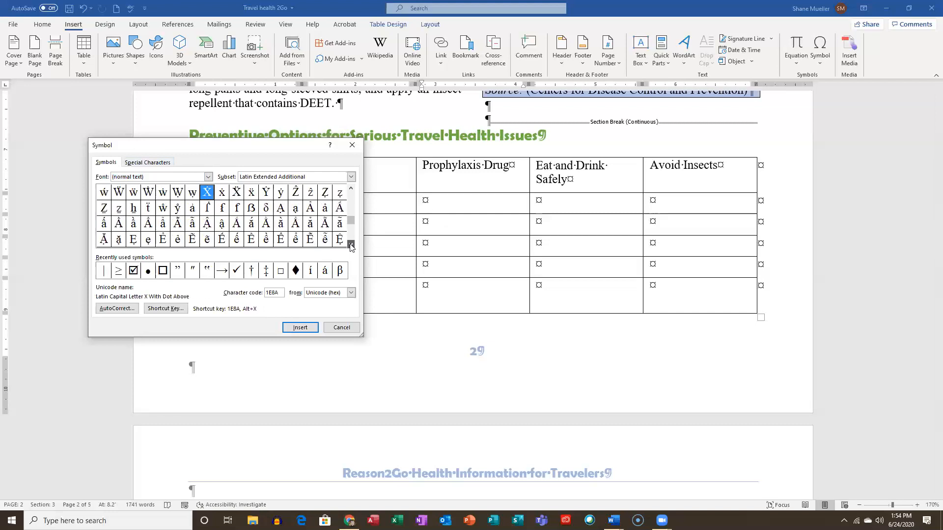
click(350, 245)
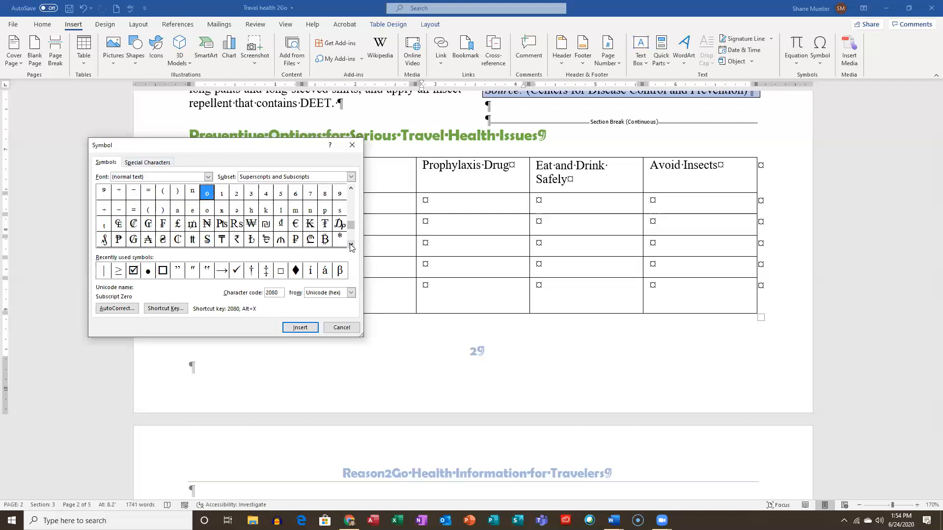
click(351, 245)
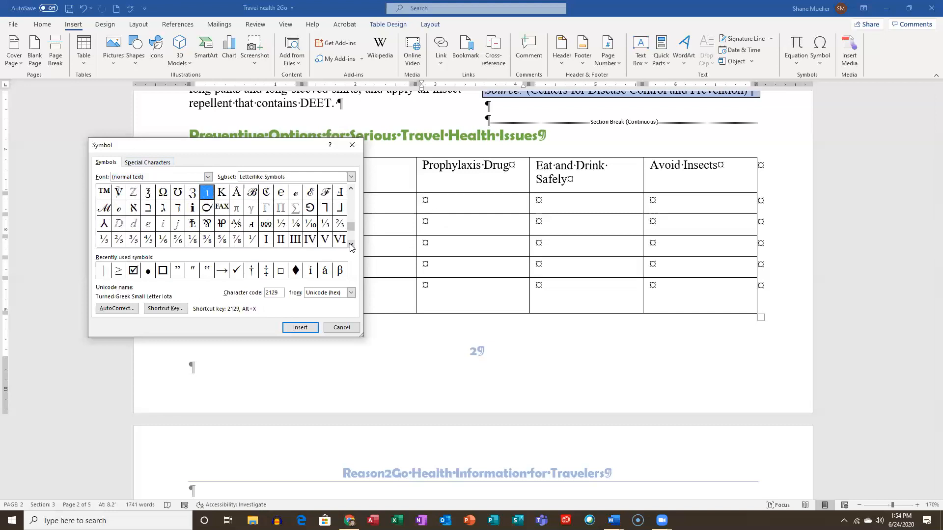
click(350, 245)
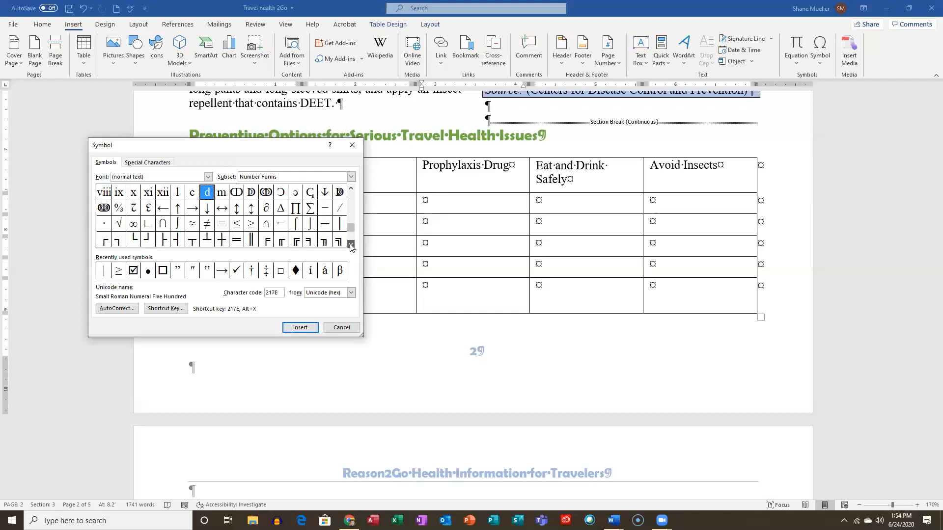
click(351, 245)
click(350, 245)
click(351, 245)
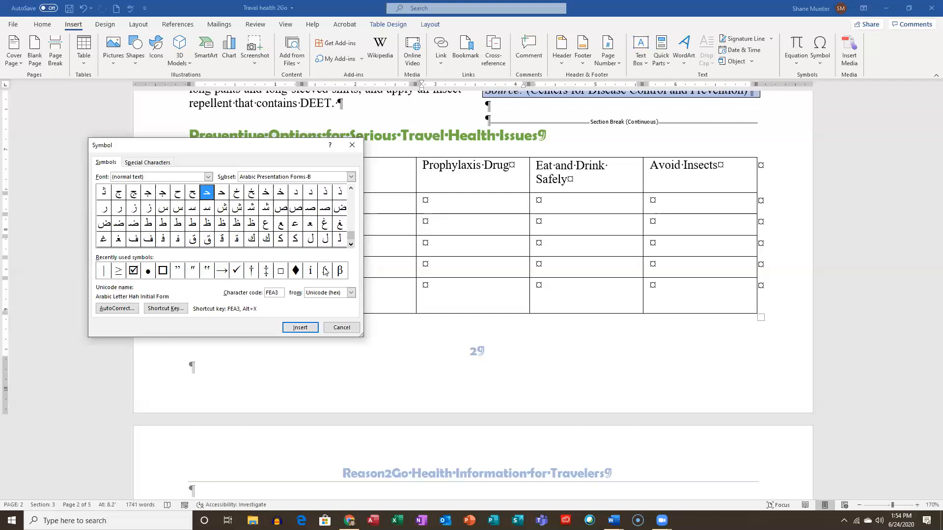
Select the recently used check mark, and try looking up character code 252 again.
click(235, 274)
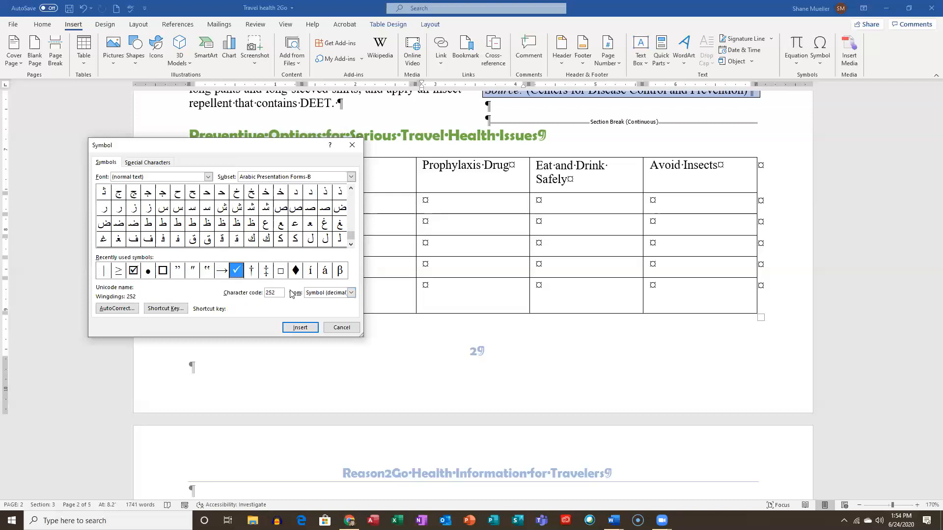
drag(280, 291, 261, 290)
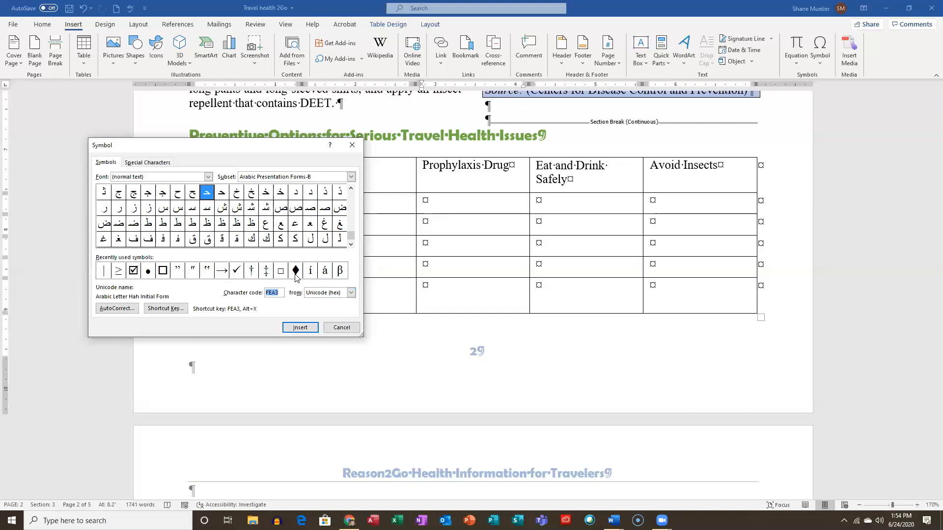
text(252)
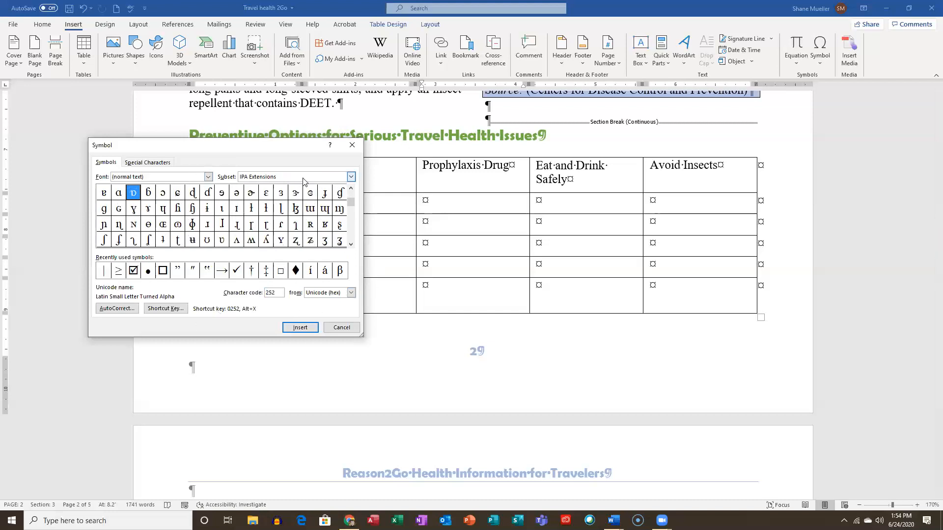
Set the font in the symbol picker to Symbol.
click(351, 177)
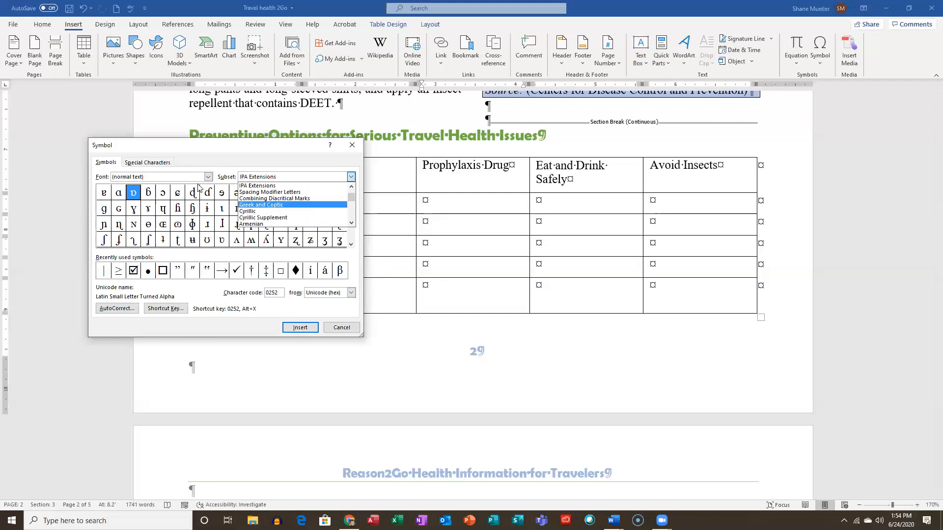
click(208, 178)
click(208, 177)
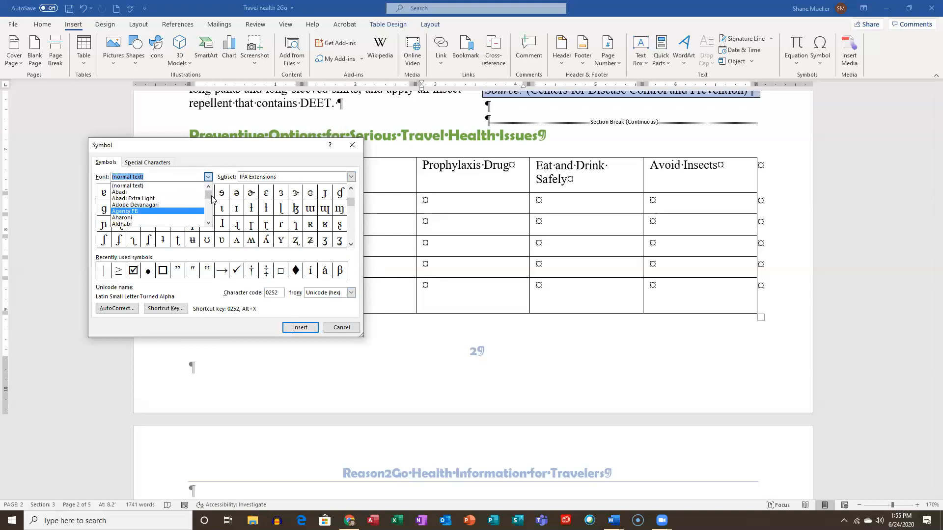
click(208, 223)
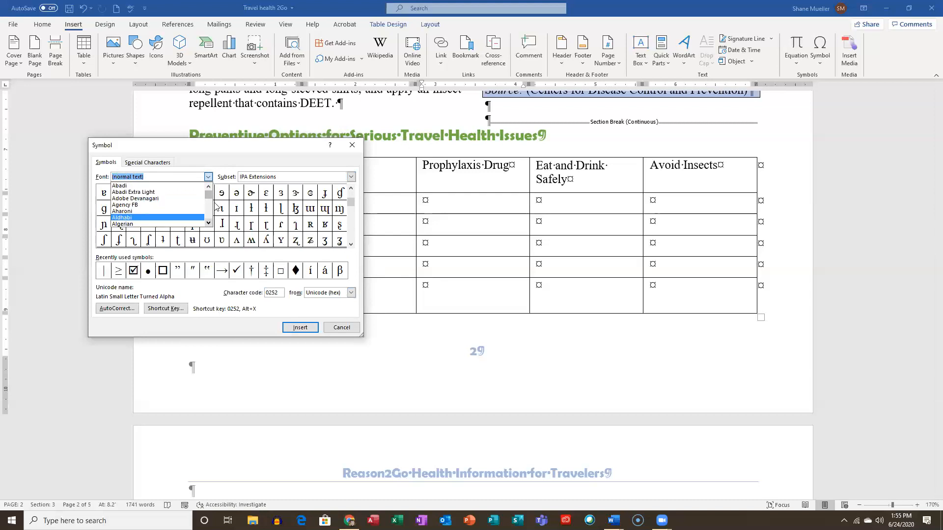
drag(211, 199, 201, 210)
click(208, 224)
click(208, 224)
click(207, 223)
click(207, 224)
click(208, 224)
click(208, 224)
click(209, 224)
click(210, 225)
click(209, 224)
click(208, 224)
click(209, 223)
click(208, 224)
click(208, 224)
click(209, 224)
click(208, 224)
click(209, 224)
click(125, 212)
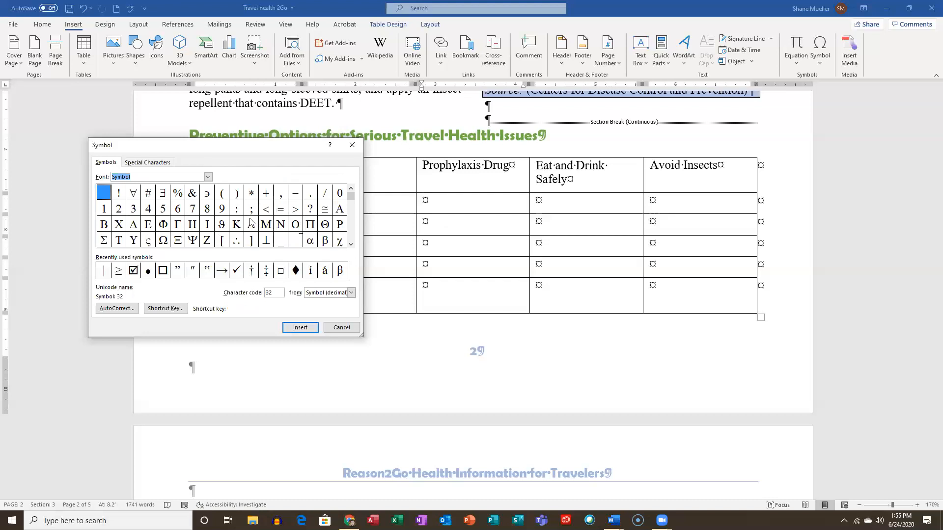
Look through the characters of the Symbol font for a check mark.
click(351, 246)
click(351, 246)
click(351, 246)
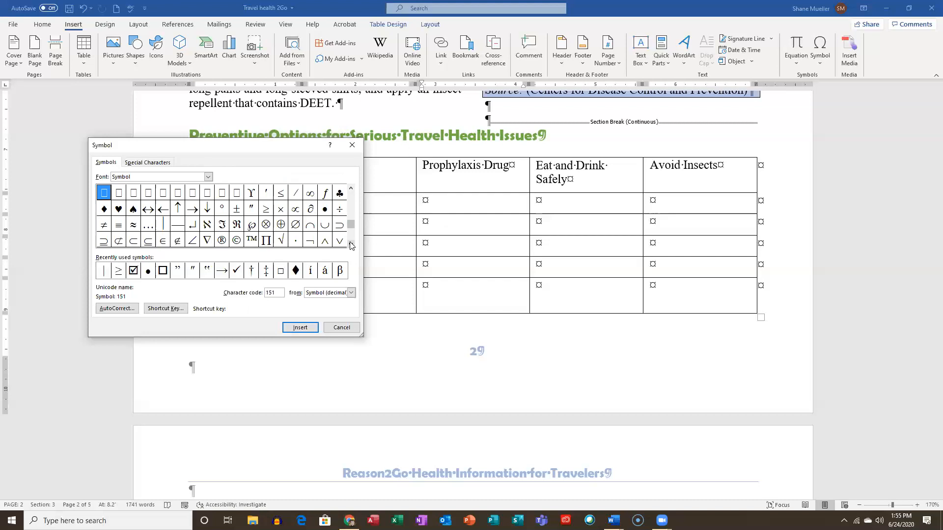
click(351, 246)
click(351, 245)
click(352, 246)
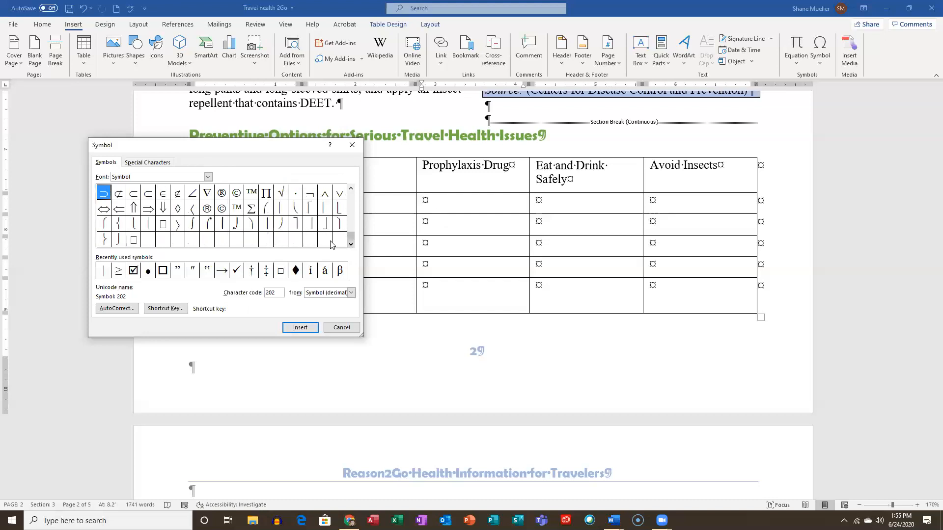
click(351, 188)
click(350, 188)
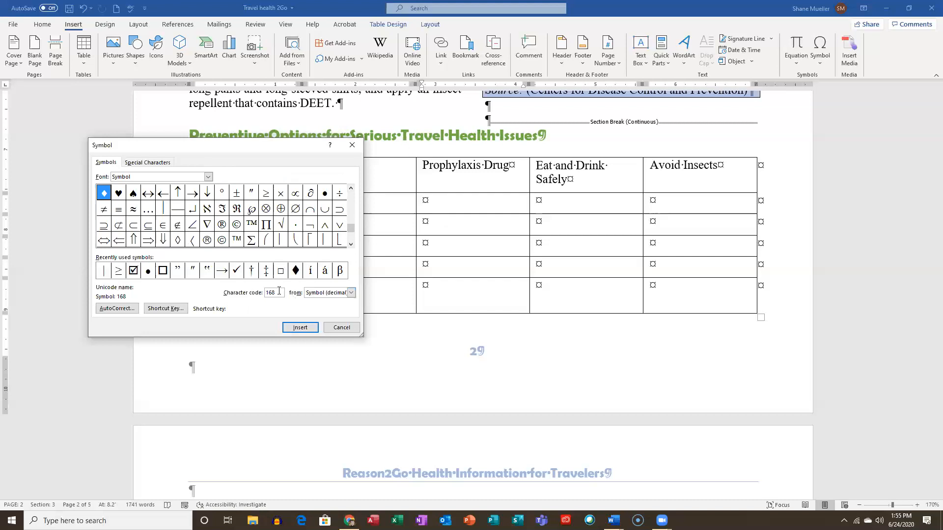
Look up character code 252 in the Symbol font.
drag(271, 290, 260, 293)
text(252)
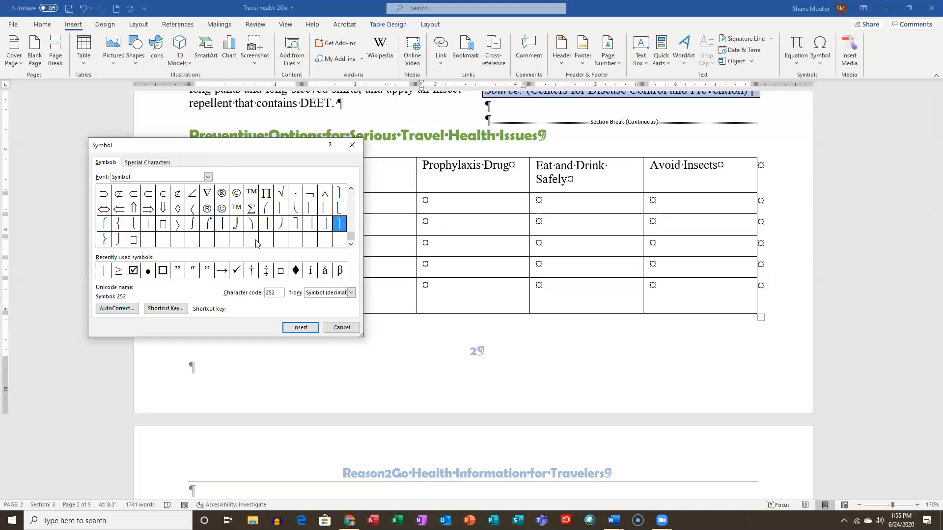
click(208, 176)
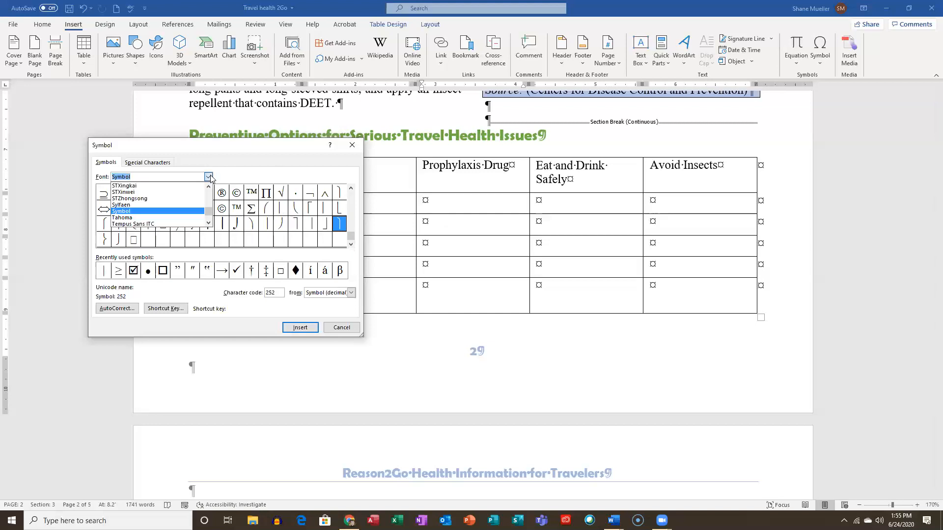
click(157, 163)
click(106, 162)
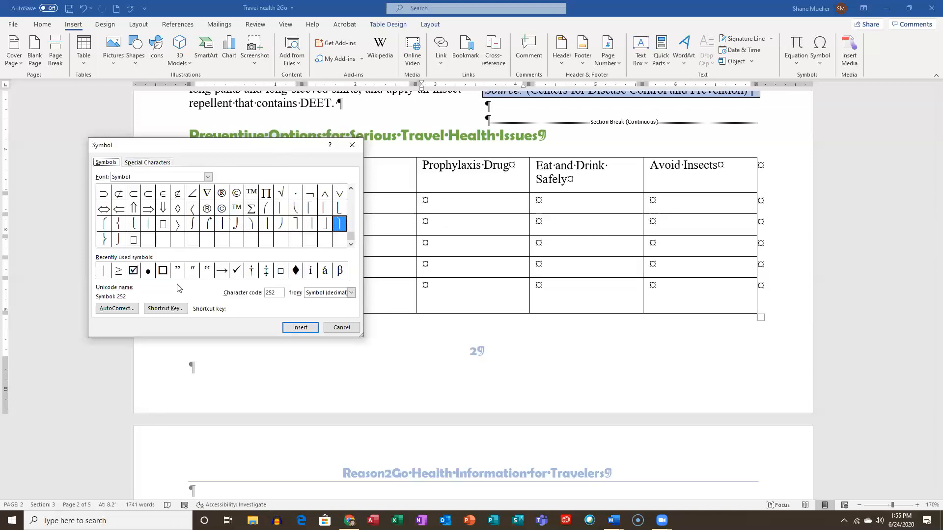
Insert the recently used check mark in the Prophylaxis Drug cell of the Malaria row.
click(237, 271)
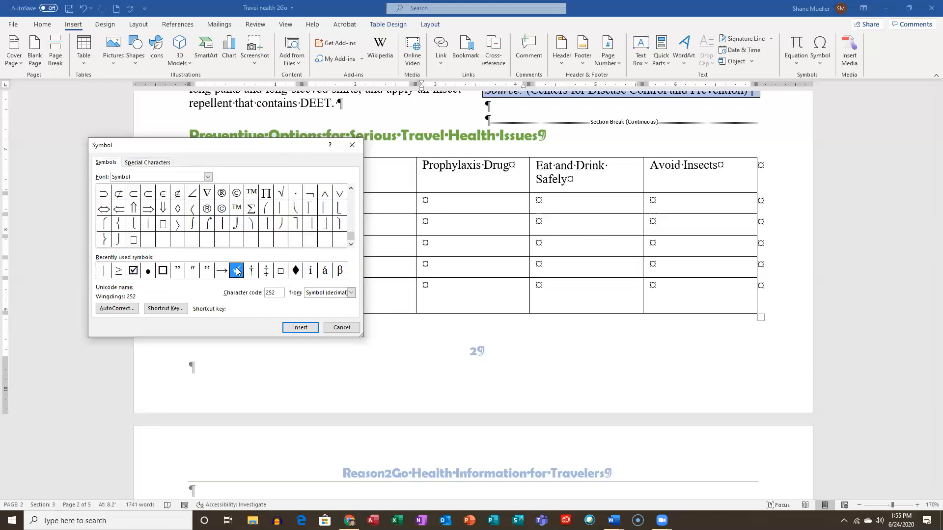
double_click(236, 271)
click(351, 293)
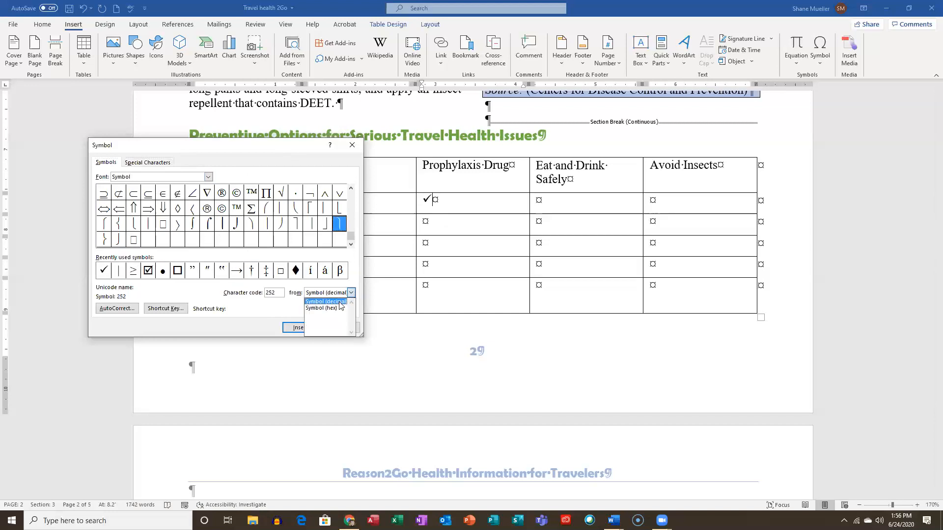
click(281, 293)
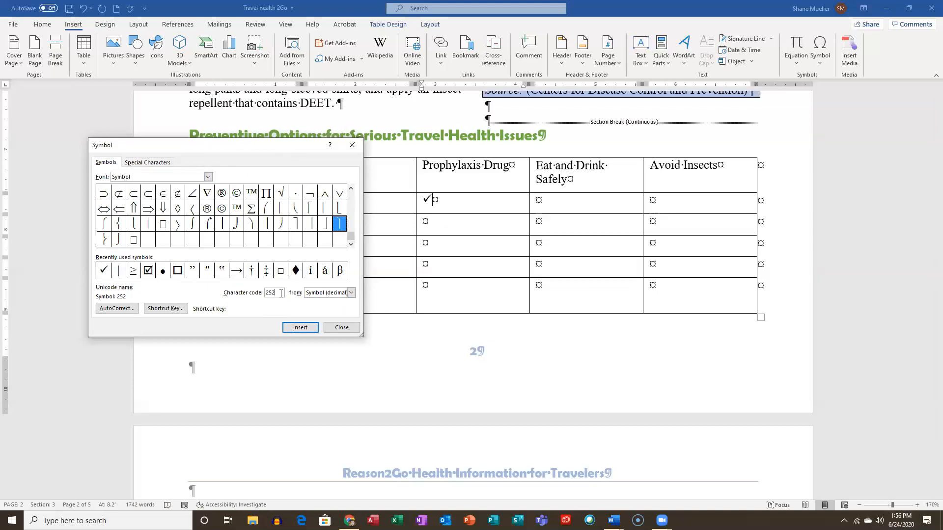
Set the font in the symbol picker to Wingdings to locate the check mark with character code 252.
click(103, 270)
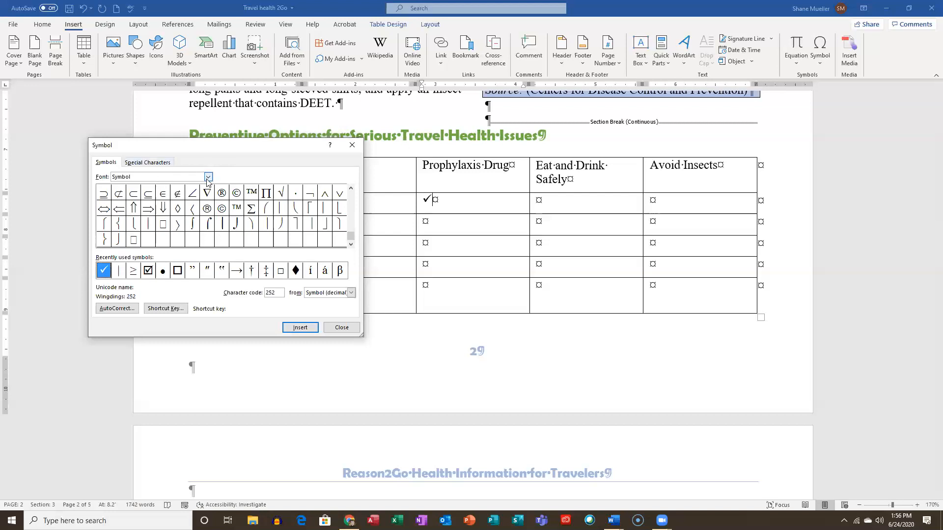
click(208, 176)
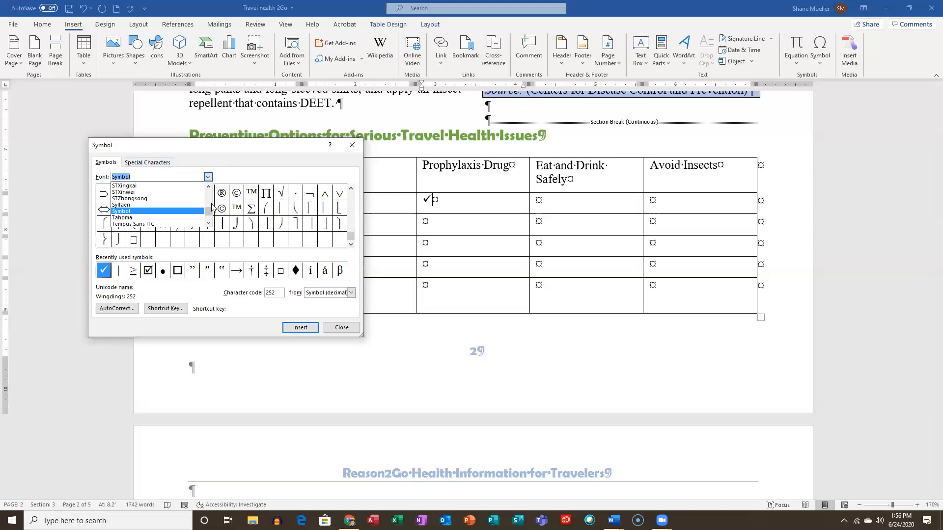
scroll(208, 189, up, 5)
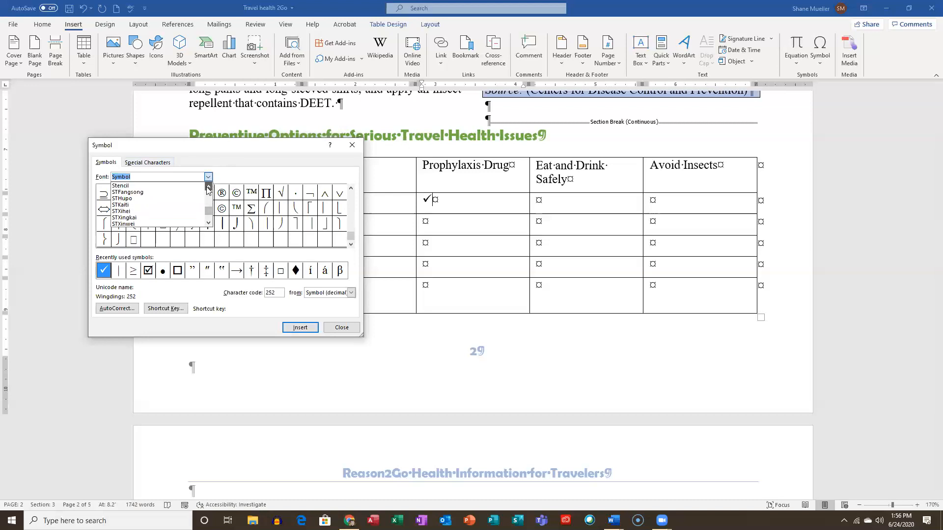
scroll(208, 211, down, 12)
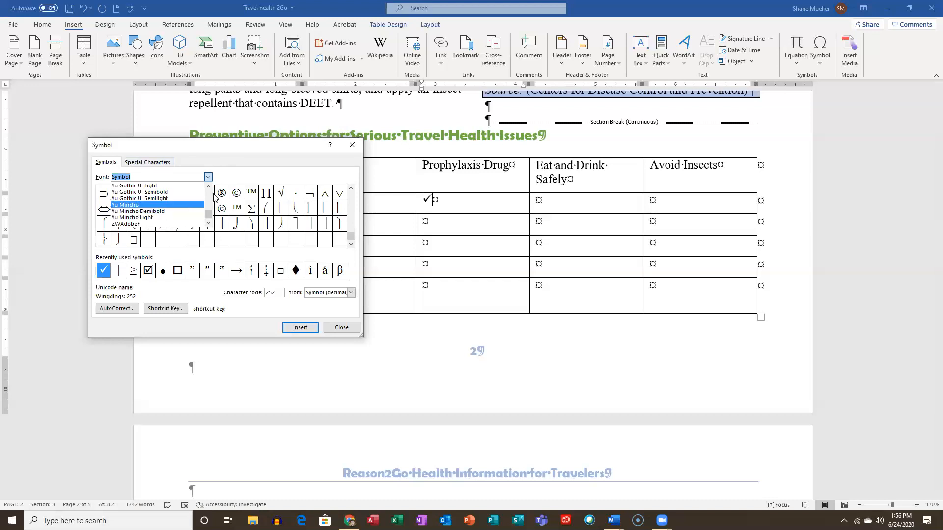
scroll(206, 189, up, 2)
scroll(207, 190, up, 4)
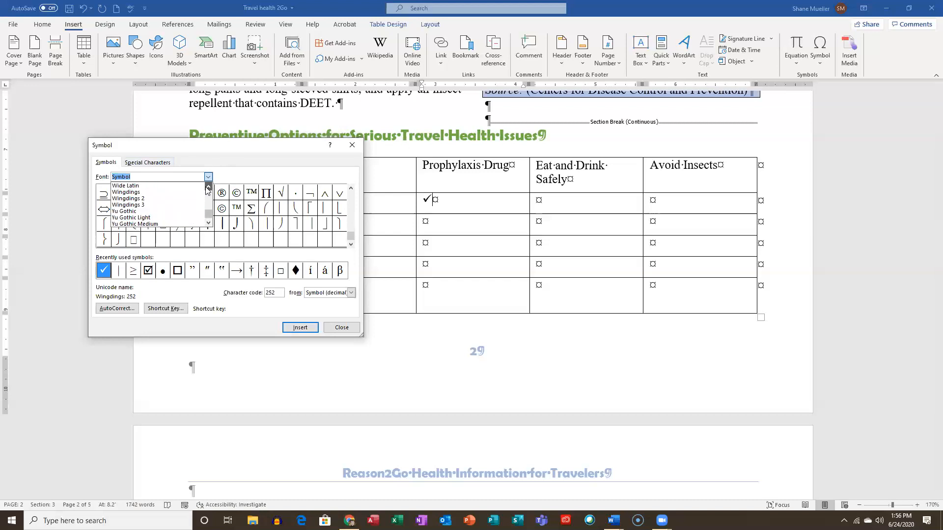
click(210, 224)
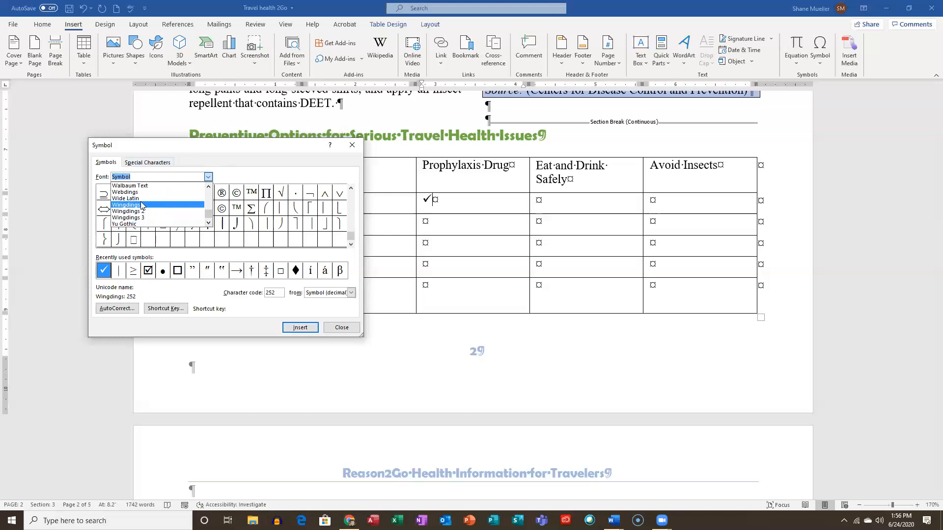
click(144, 205)
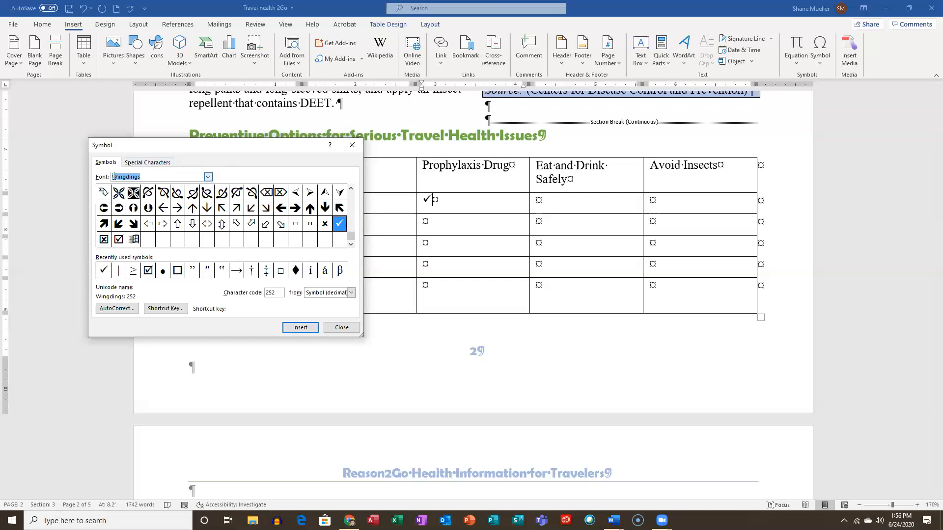
Choose Wingdings again as the symbol font and close the symbol picker.
click(207, 178)
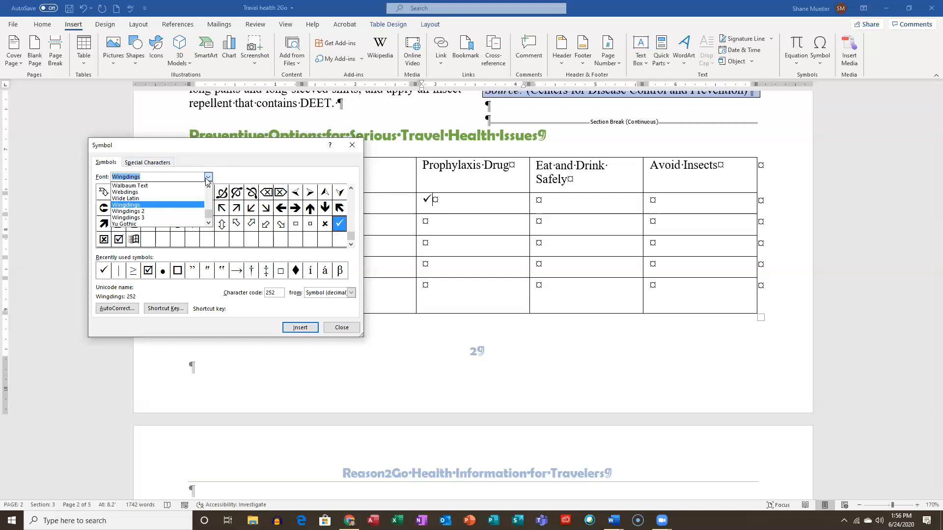
click(131, 205)
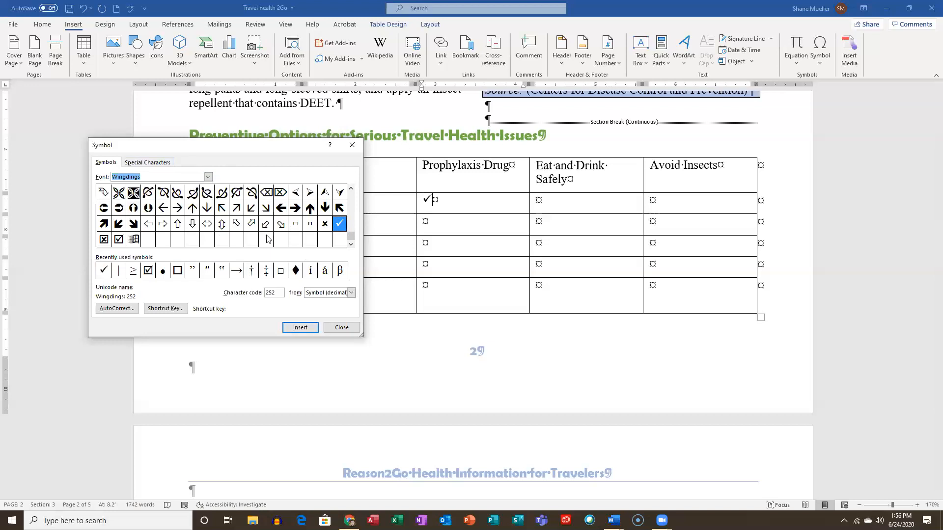
double_click(283, 292)
text(2)
click(352, 145)
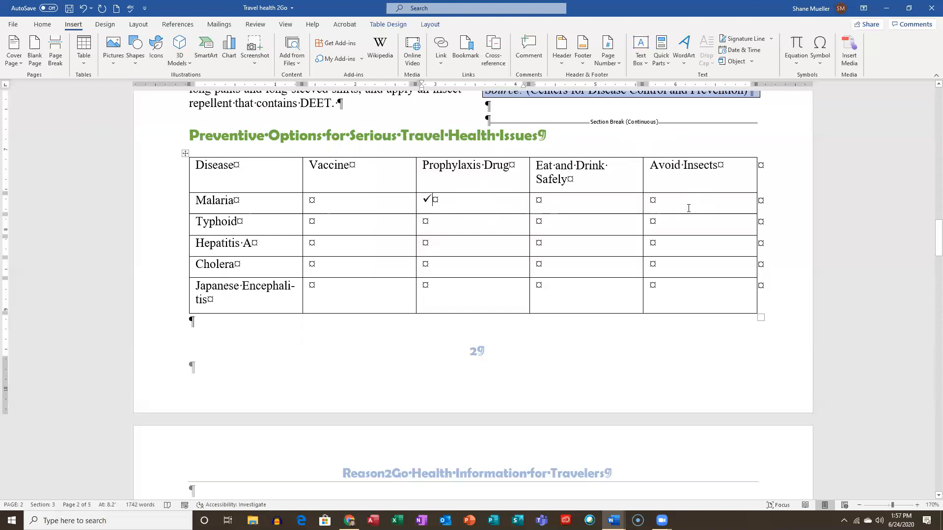
Insert a check mark in the Avoid Insects cell of the Malaria row.
click(654, 202)
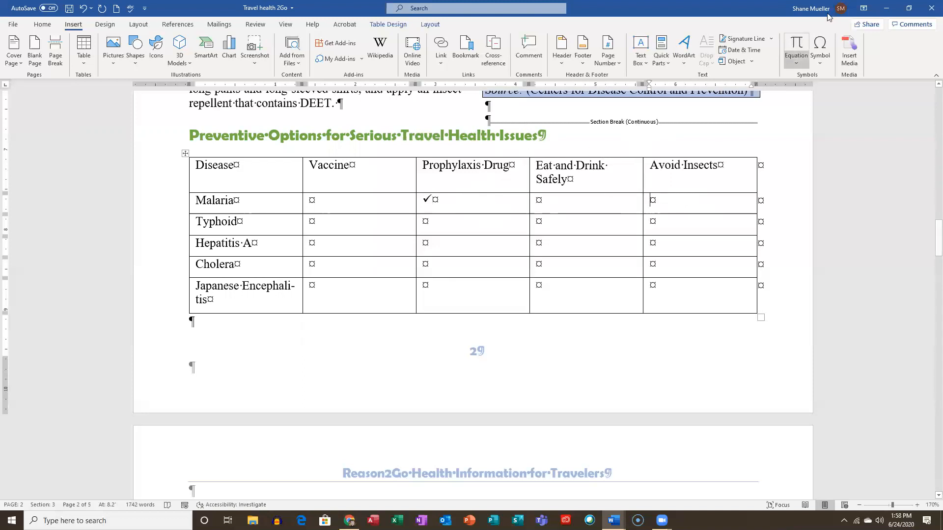
click(822, 68)
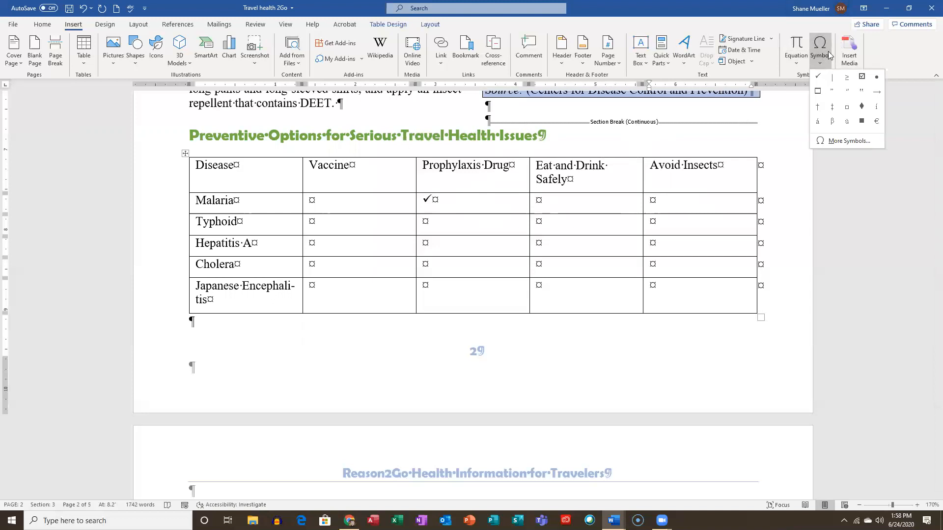
click(818, 77)
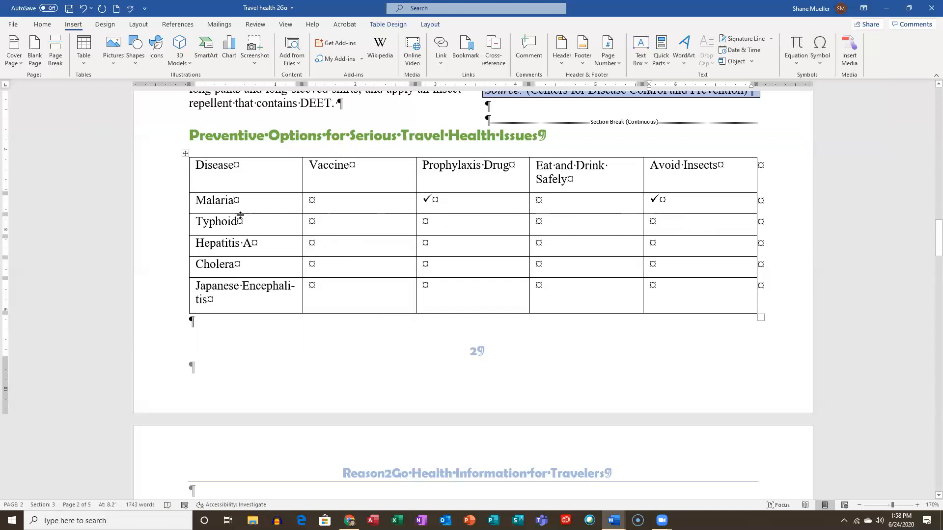
Insert check marks in the Vaccine and Eat and Drink Safely cells of the Typhoid row.
click(325, 224)
click(826, 64)
click(816, 83)
click(572, 224)
click(820, 58)
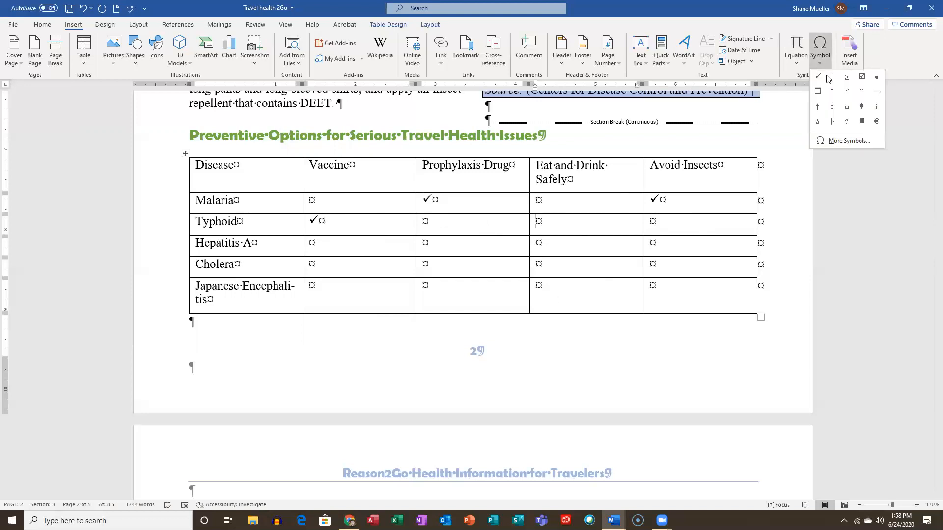
click(816, 83)
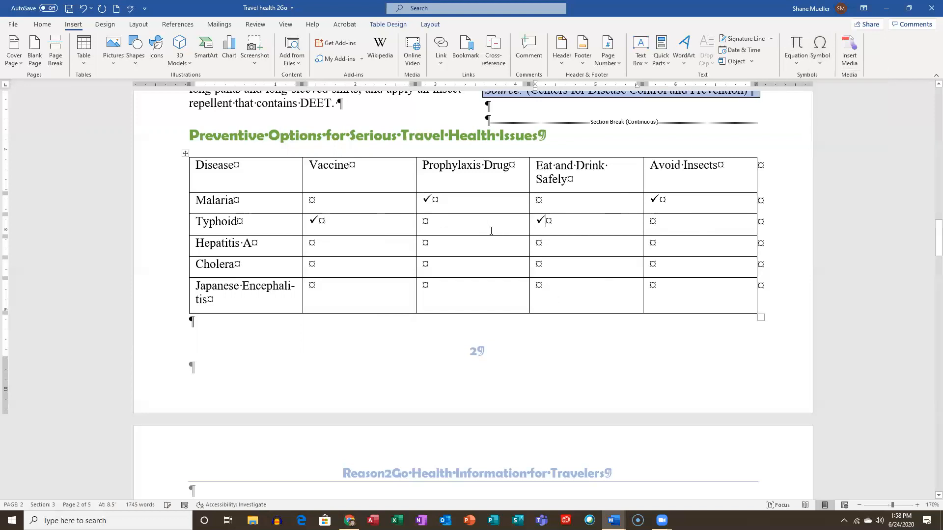
Insert a check mark in the Vaccine cell of the Hepatitis A row.
click(346, 246)
click(820, 59)
click(817, 81)
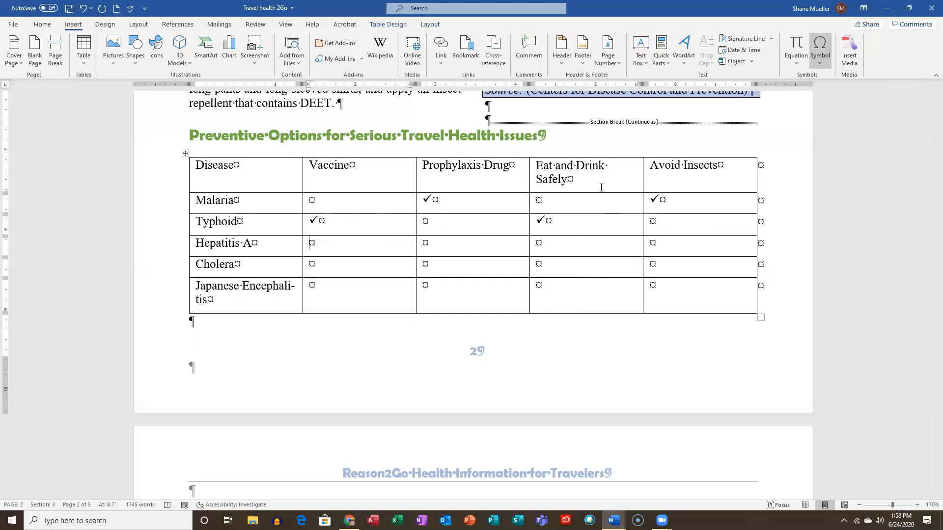
Insert check marks in the Vaccine and Eat and Drink Safely cells of the Cholera row.
click(357, 270)
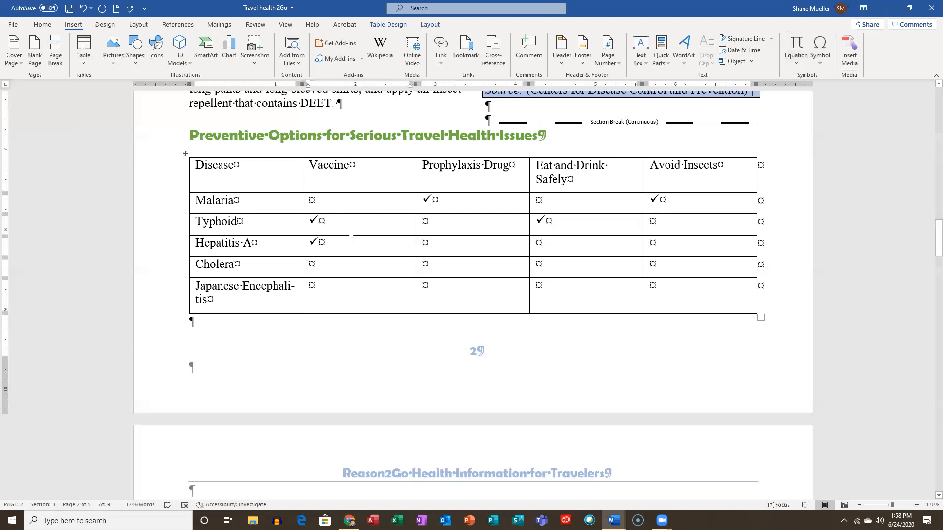
click(820, 57)
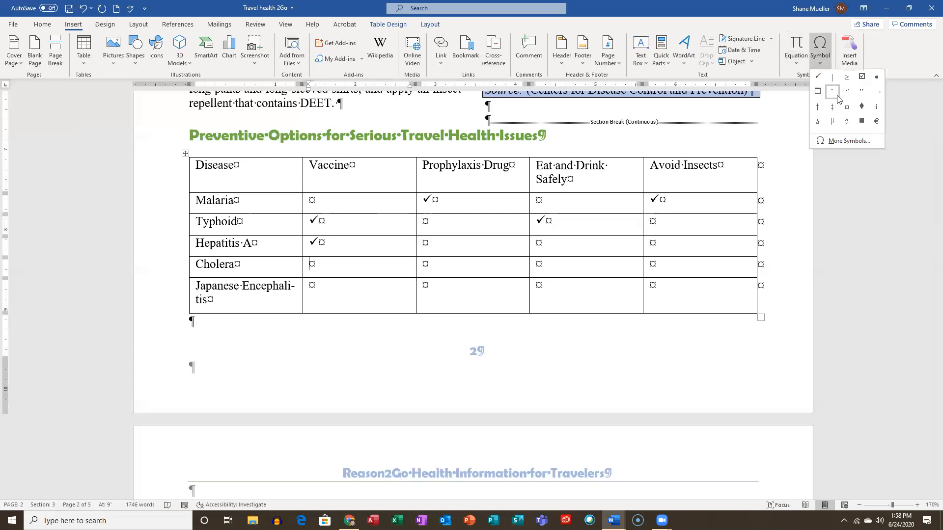
click(818, 77)
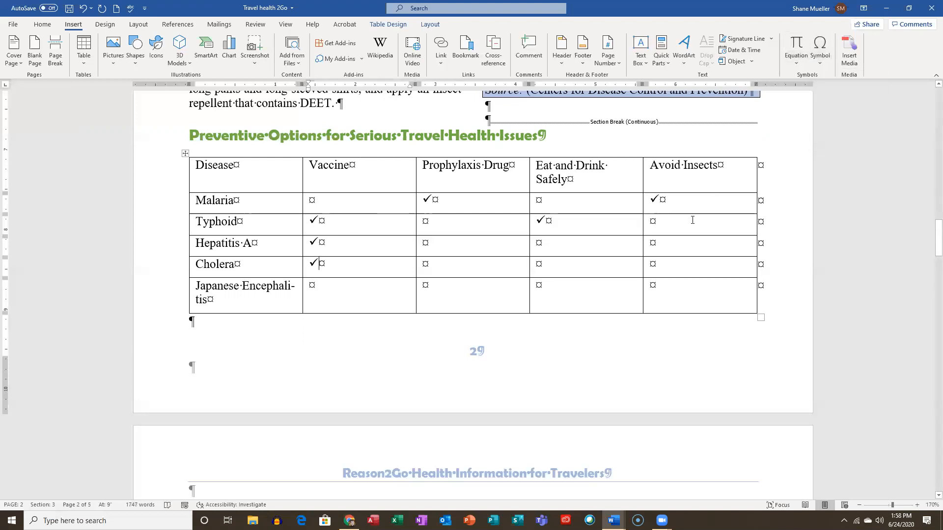
click(598, 269)
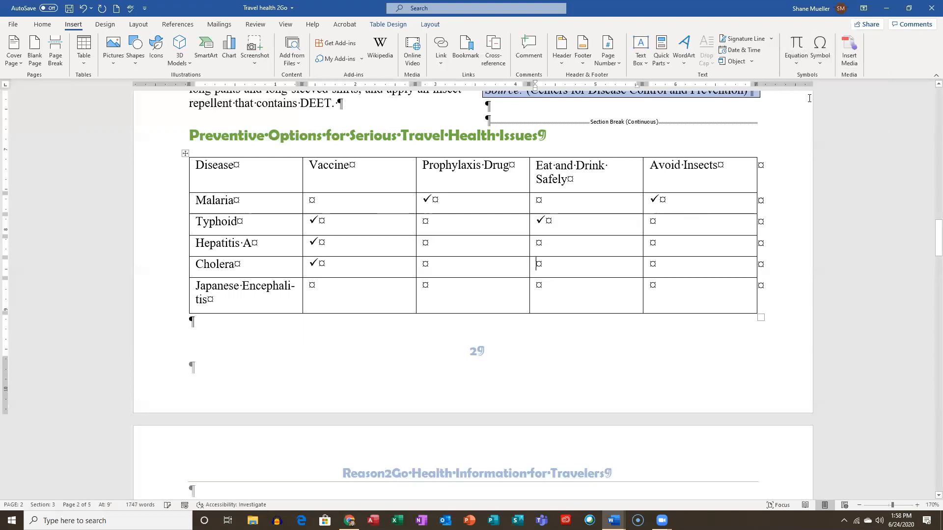
click(820, 57)
click(818, 77)
Insert check marks in the Vaccine and Avoid Insects cells of the Japanese Encephalitis row.
click(327, 291)
click(820, 59)
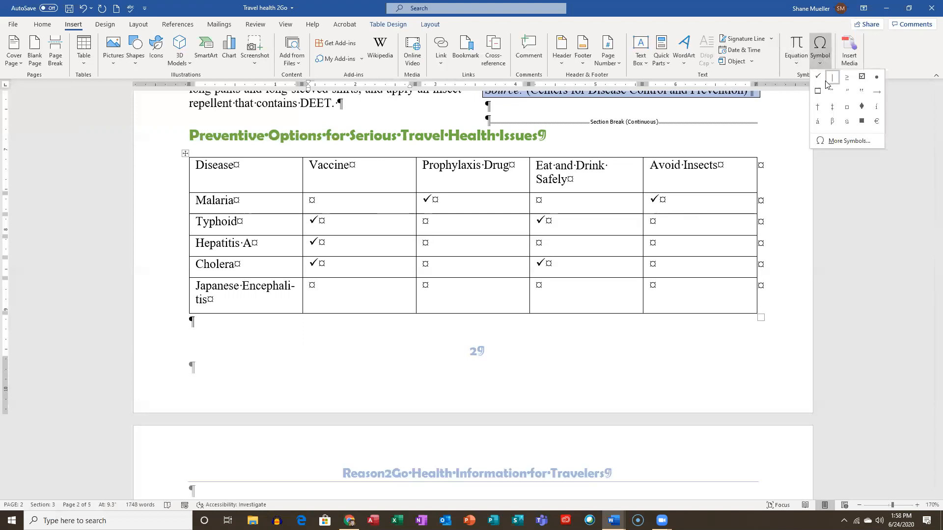
click(817, 78)
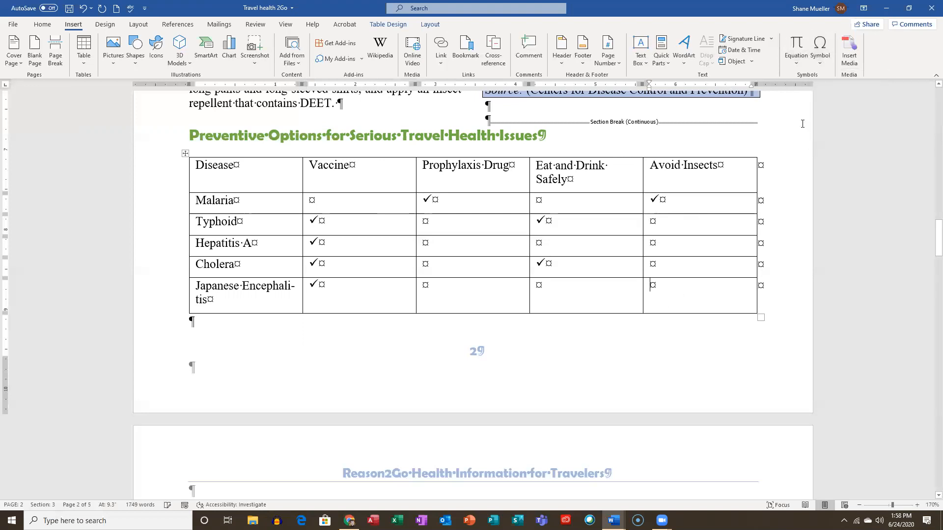
click(820, 59)
click(817, 79)
Hide the paragraph marks and other formatting symbols in the document.
click(43, 24)
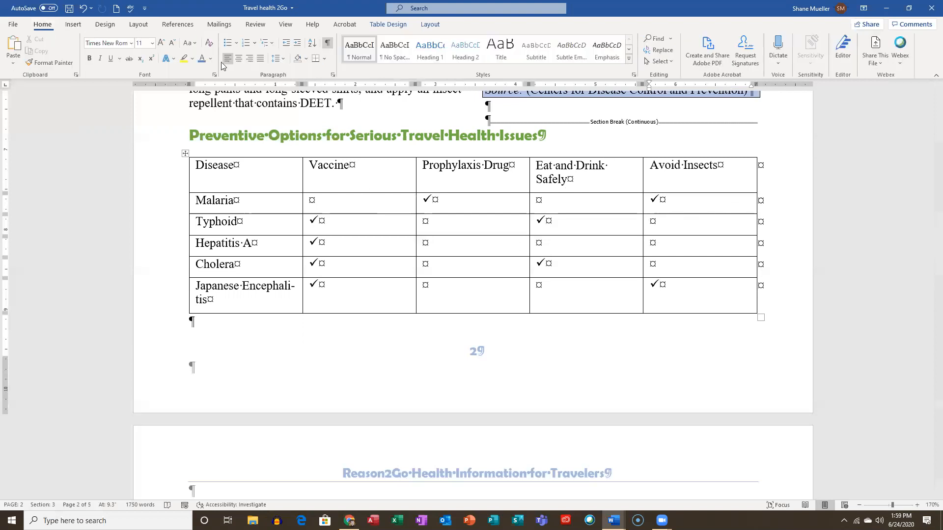
click(327, 44)
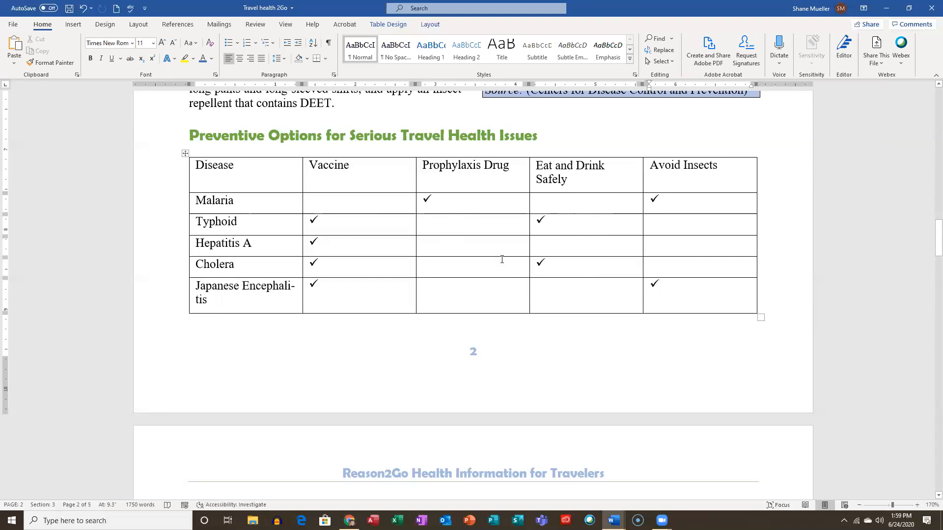
Centre the contents of the cells under the four prevention columns horizontally and vertically, from the Malaria row through Japanese Encephalitis.
mouse_move(349, 203)
mouse_down()
mouse_move(636, 231)
mouse_move(722, 280)
mouse_move(729, 307)
mouse_up()
click(354, 202)
drag(364, 204, 700, 305)
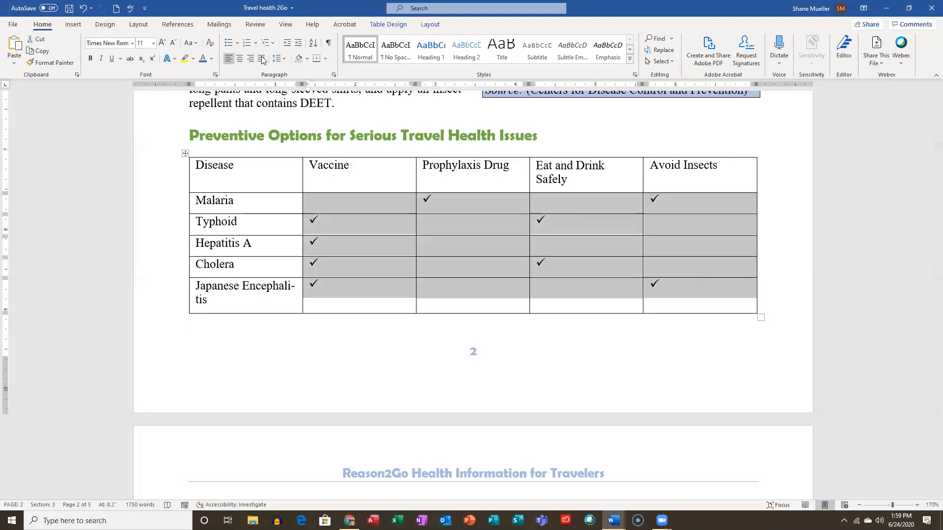
click(389, 25)
click(430, 26)
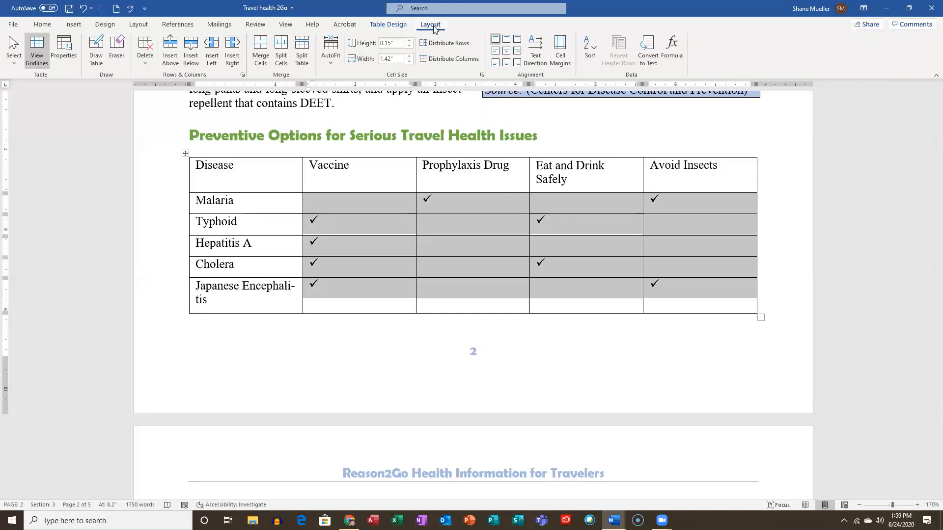
click(507, 52)
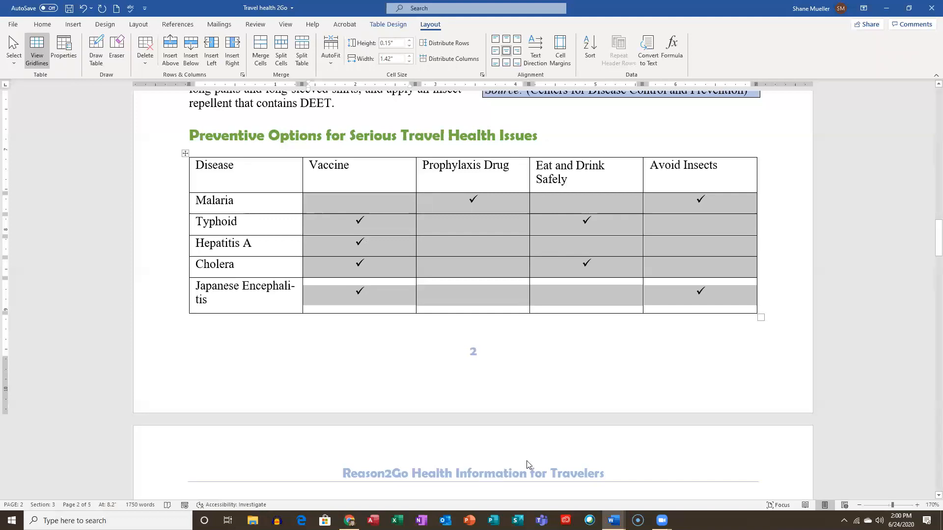
click(343, 458)
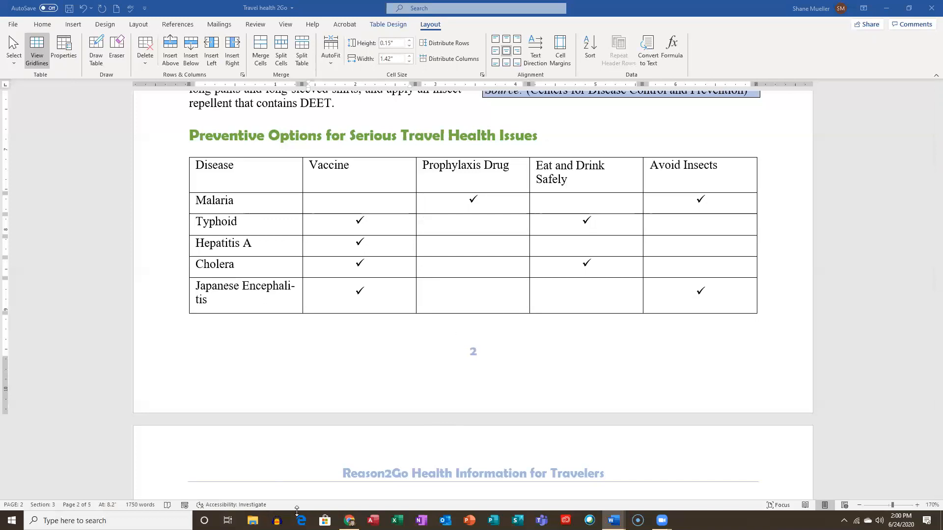
click(358, 206)
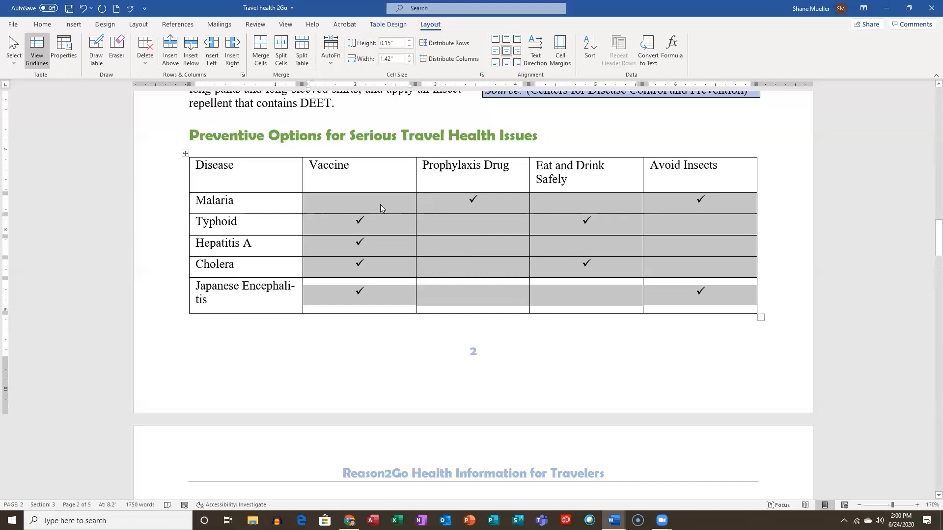
Reapply centred alignment to the cells under the four prevention columns, from Malaria through Japanese Encephalitis.
click(347, 204)
drag(347, 204, 686, 308)
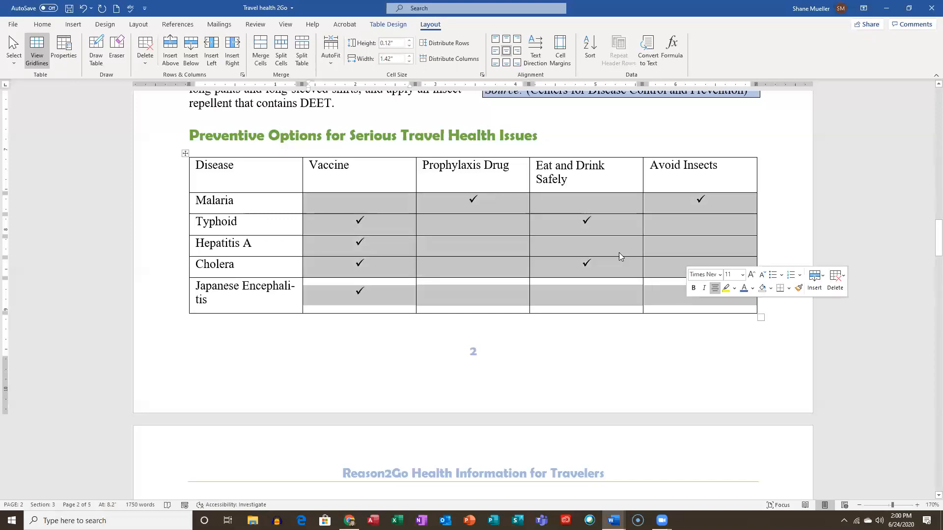
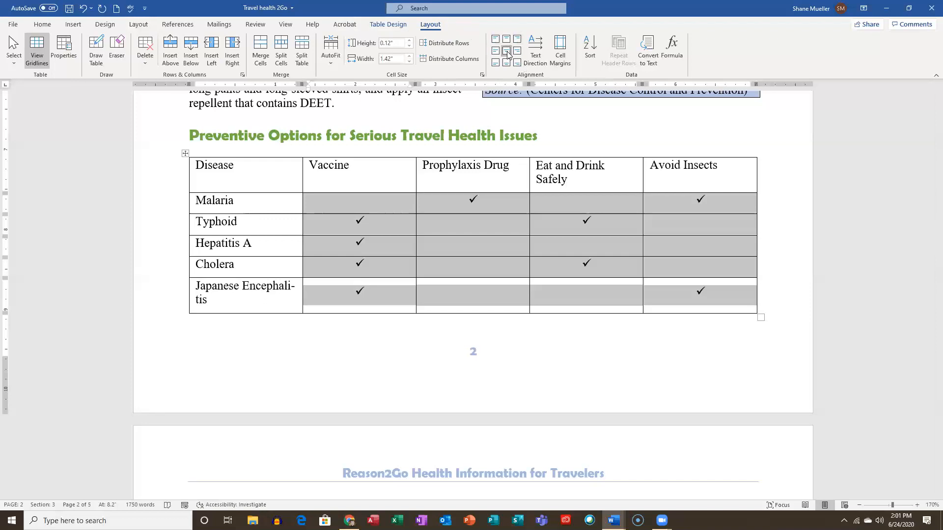
click(507, 54)
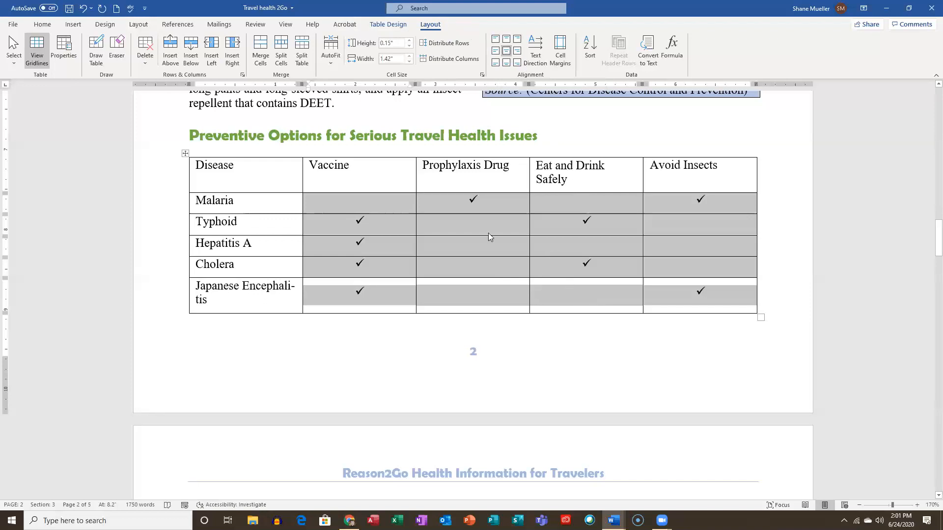
Apply the blue List Table style with a solid header row and horizontal row lines to the whole preventive options table.
click(185, 153)
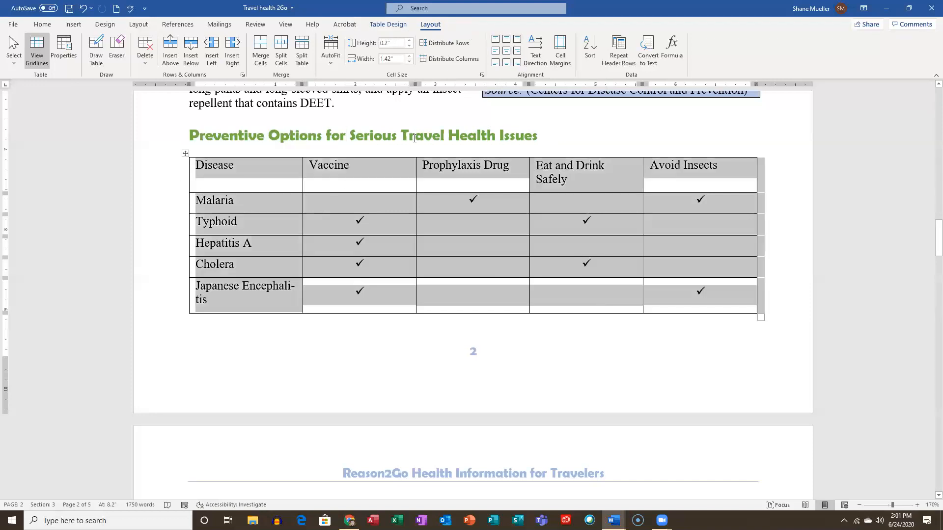
click(392, 28)
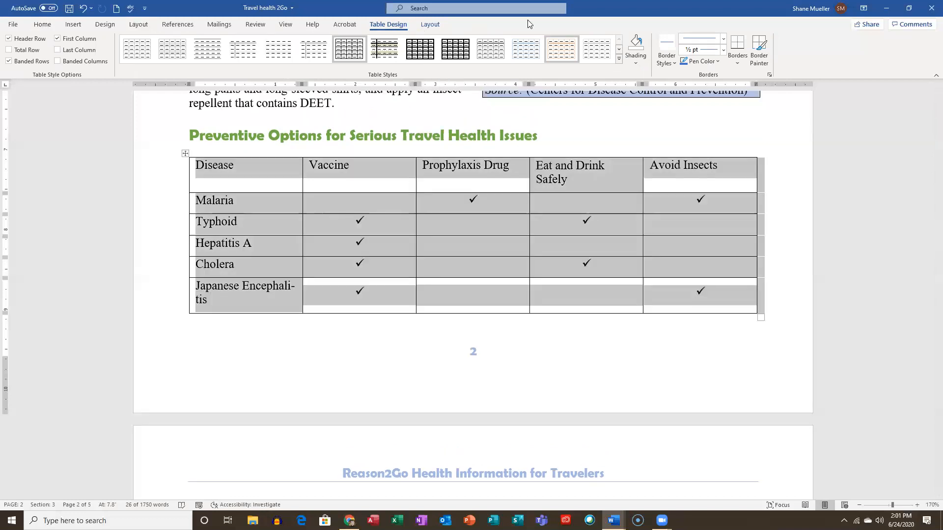
click(619, 60)
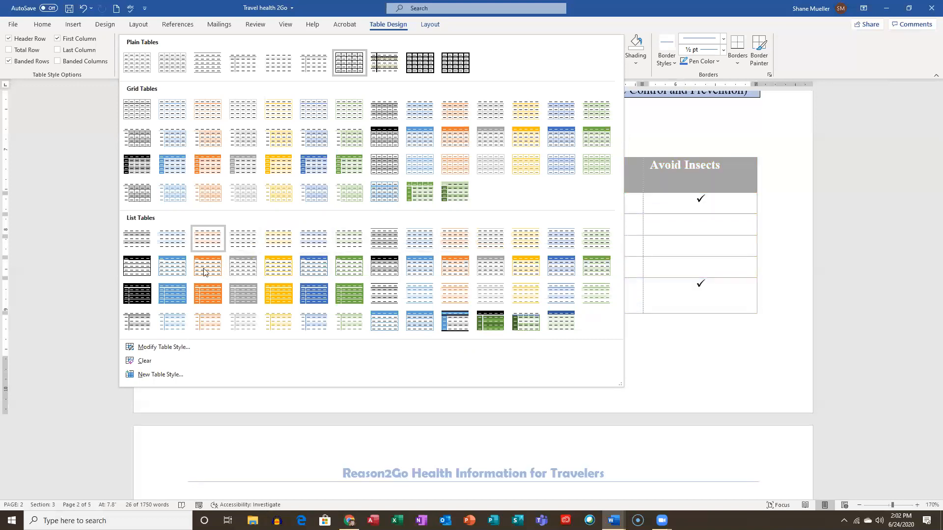
click(313, 267)
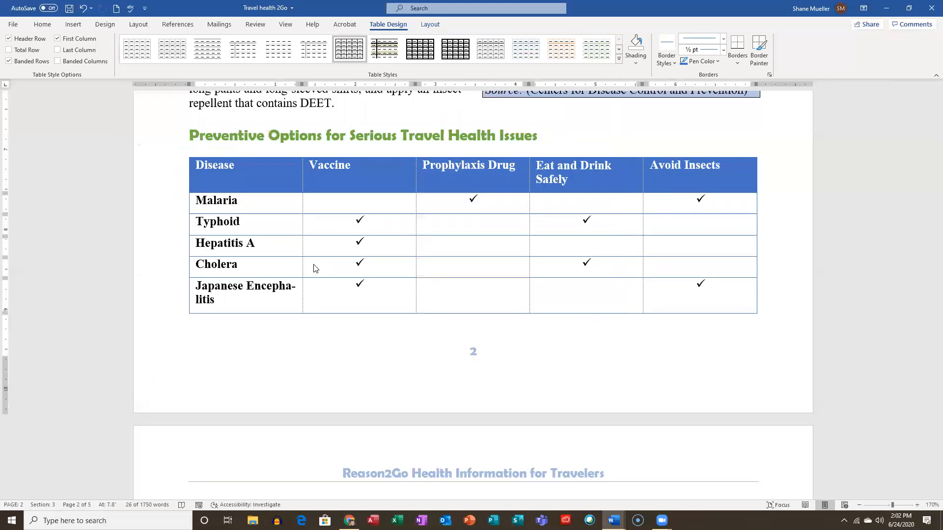
click(446, 287)
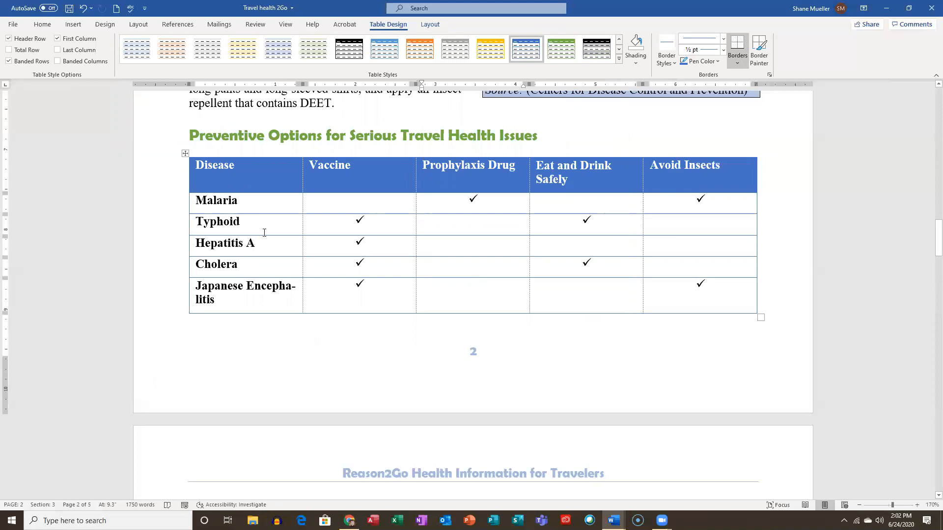
AutoFit the whole preventive options table to its contents.
click(185, 155)
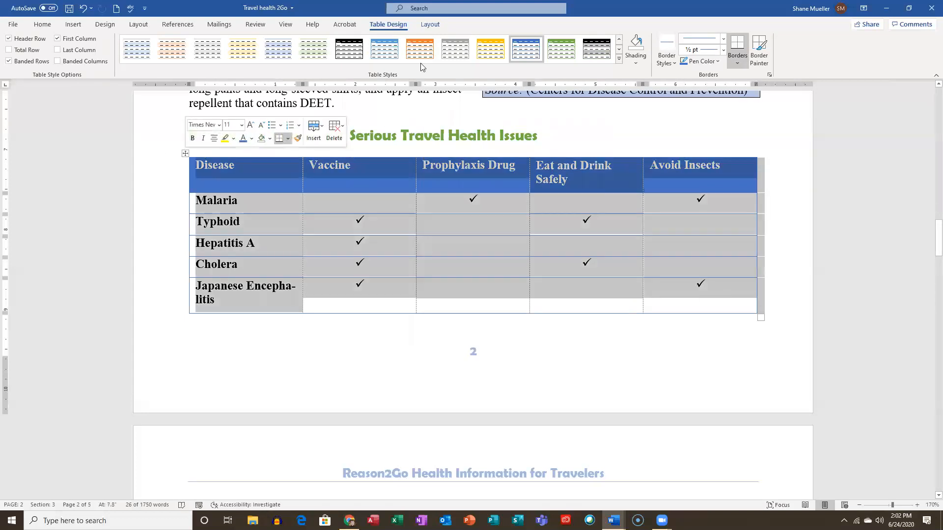
click(430, 25)
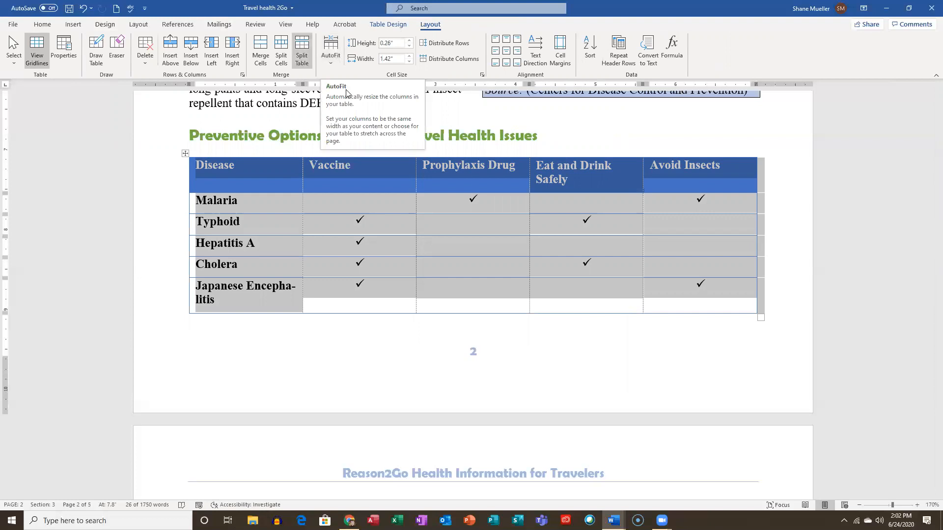
click(332, 66)
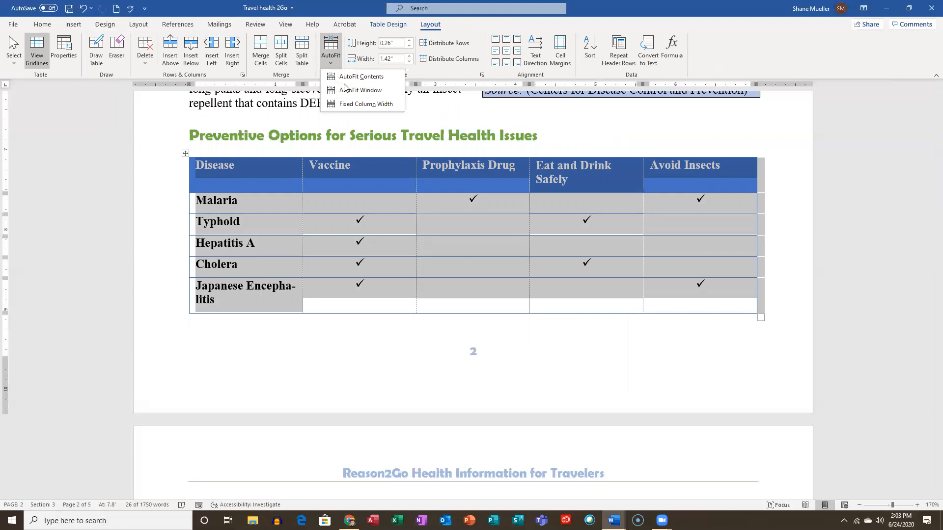
click(376, 82)
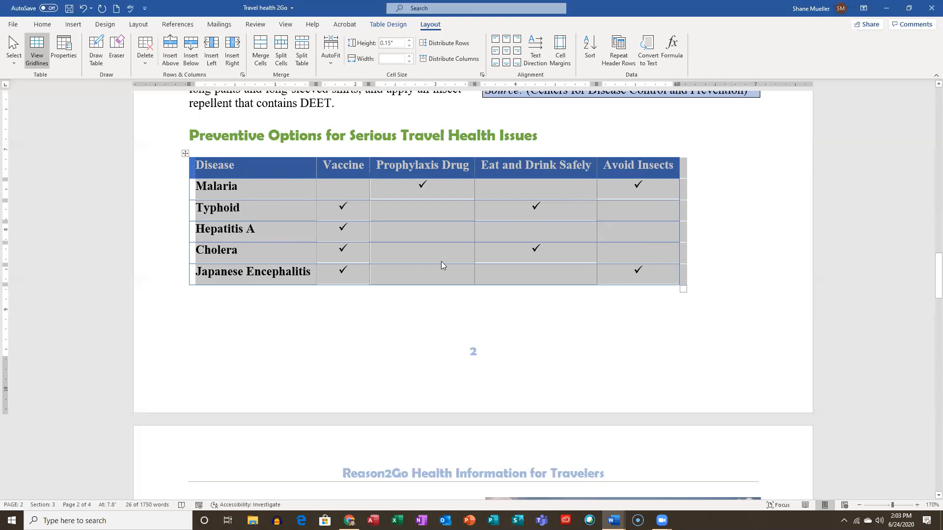
AutoFit the preventive options table to the window so that it spans the full page width between the margins.
click(335, 62)
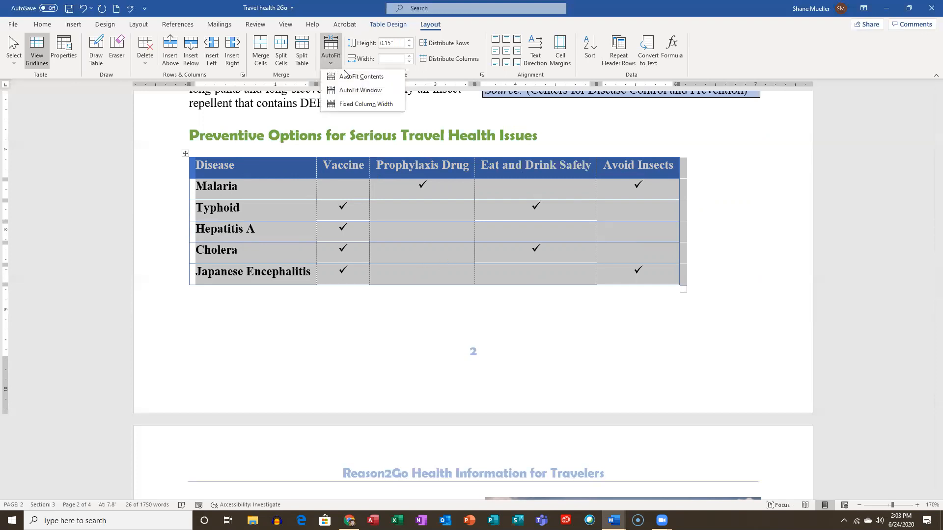
click(365, 97)
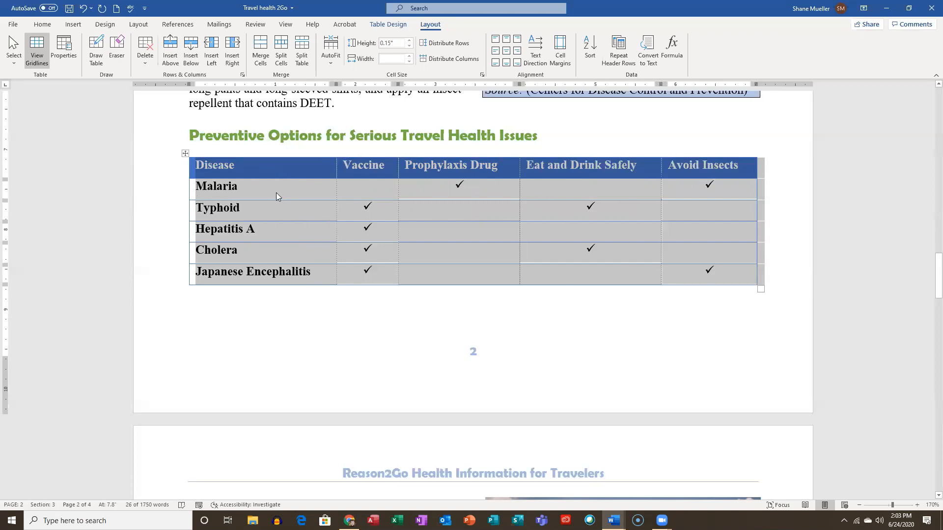
click(331, 65)
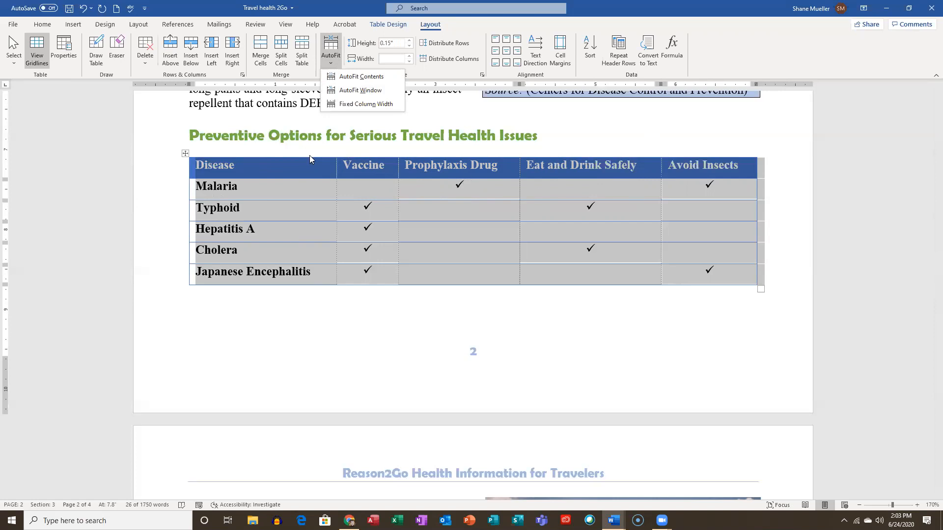
click(290, 202)
click(283, 214)
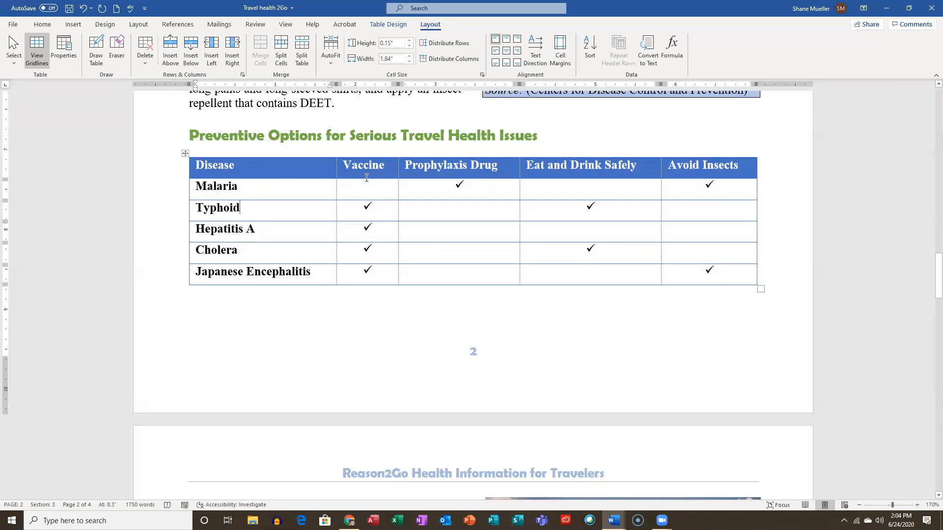
Align the headings Vaccine through Avoid Insects to the top centre of their cells, and save the document.
drag(385, 171, 709, 168)
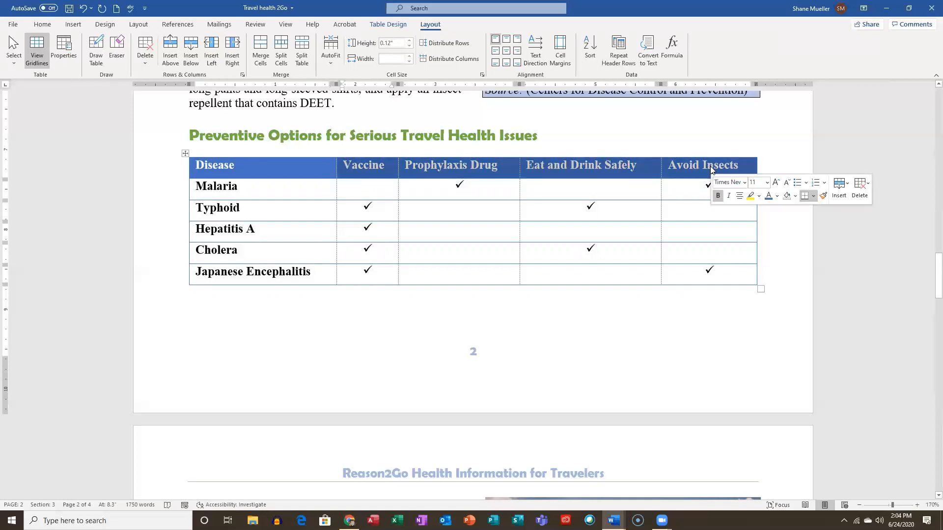
click(506, 41)
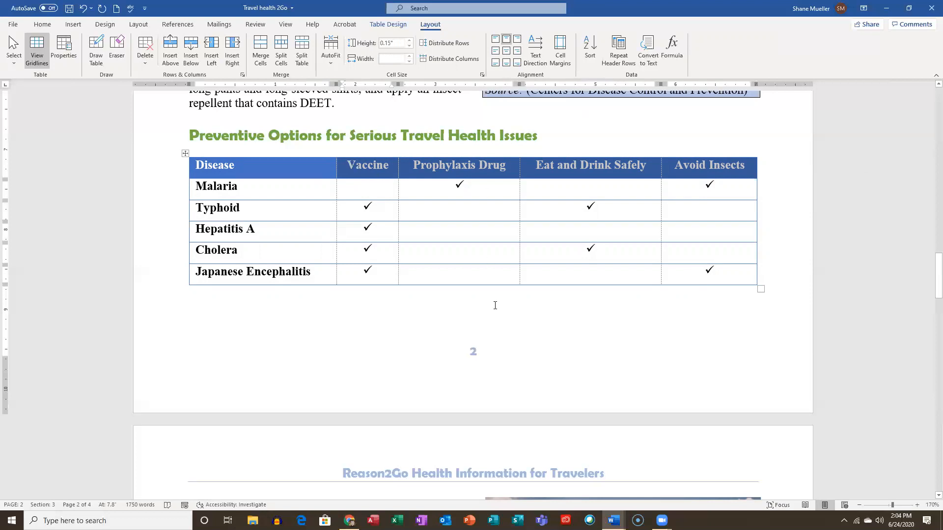
click(495, 273)
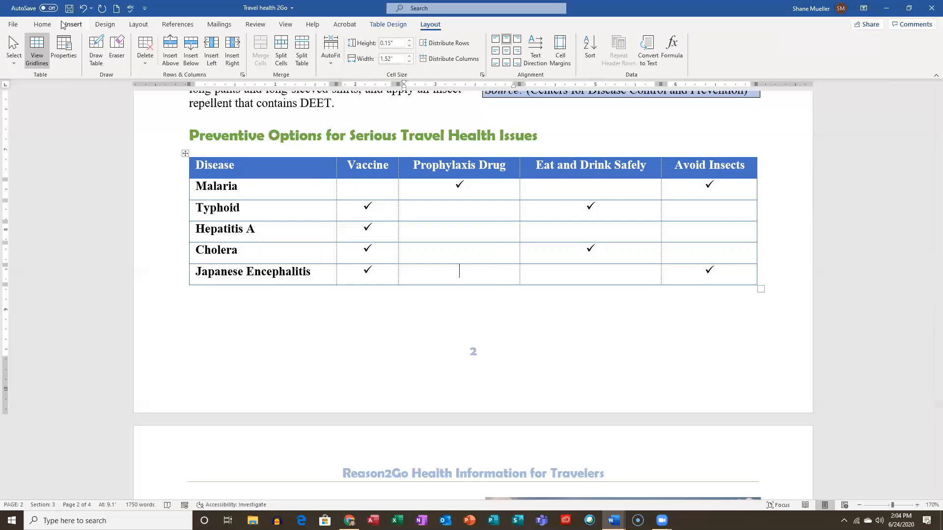
click(69, 8)
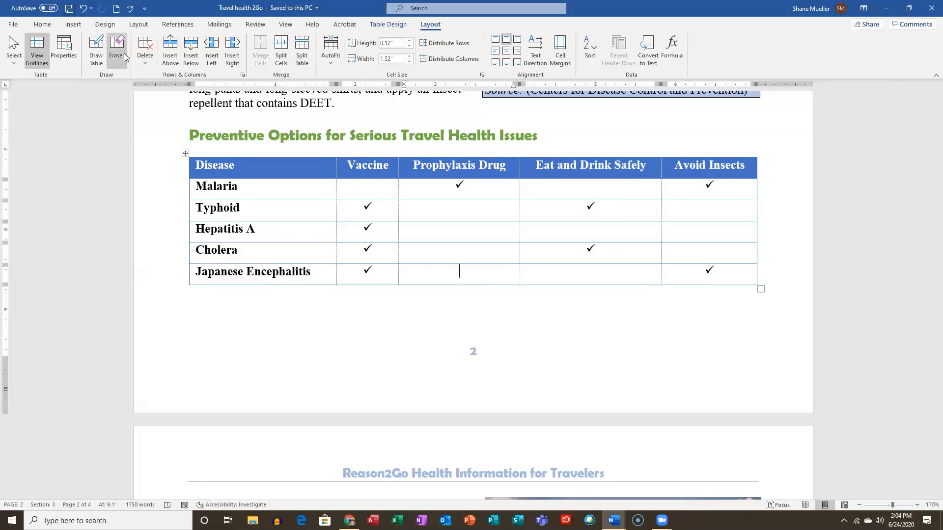
Display multiple pages at once and review the layout of the whole newsletter, including the formatted table.
scroll(400, 157, up, 3)
scroll(400, 157, down, 3)
click(285, 24)
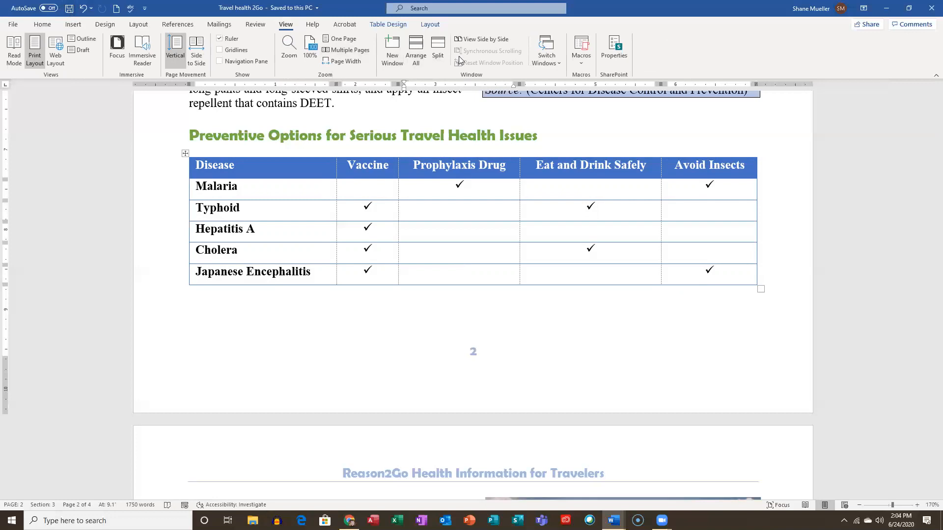
click(350, 50)
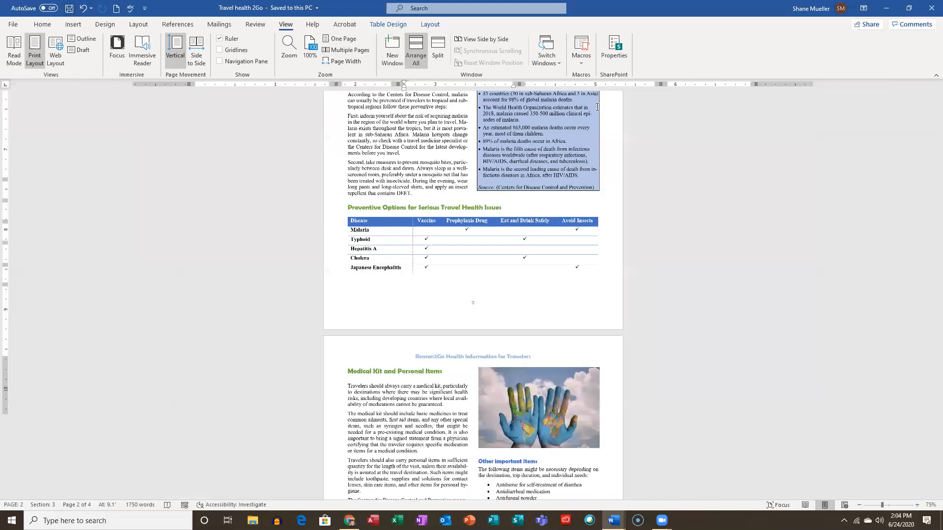
scroll(675, 264, down, 5)
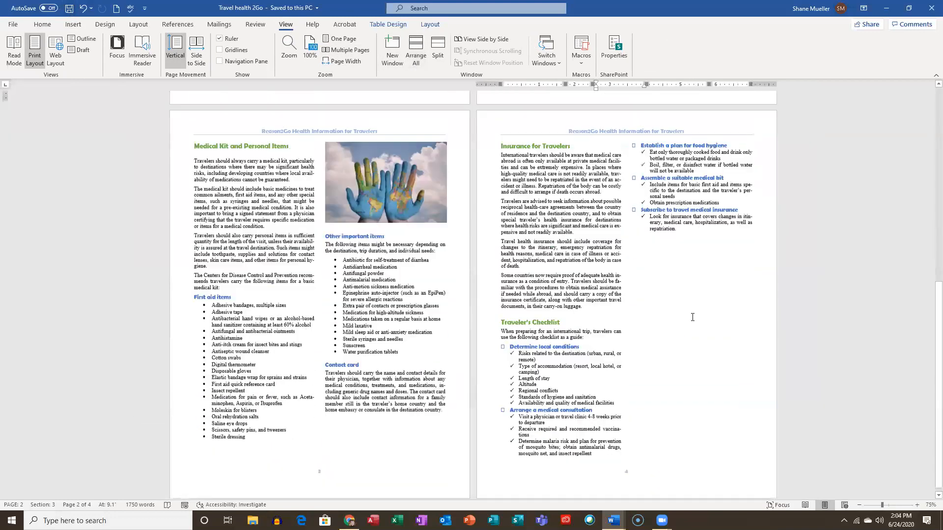
scroll(660, 314, up, 5)
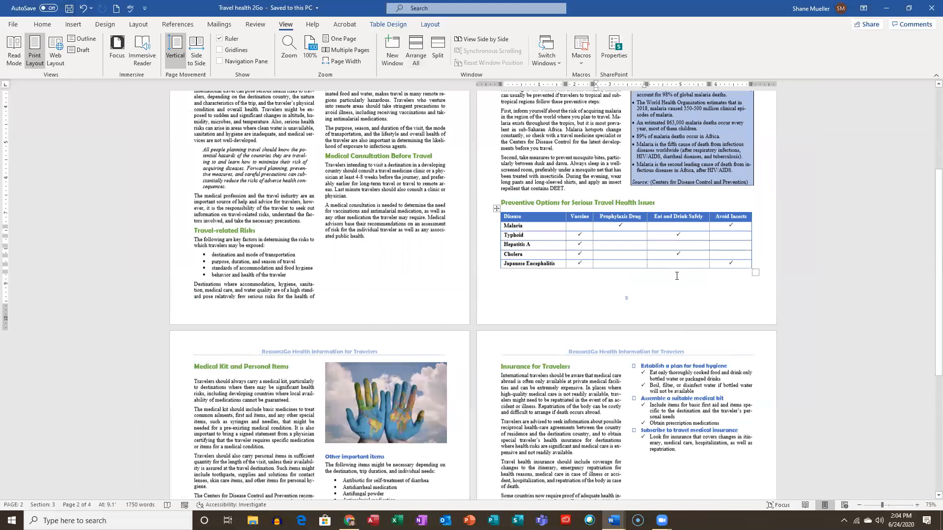
scroll(676, 276, up, 5)
scroll(569, 287, down, 4)
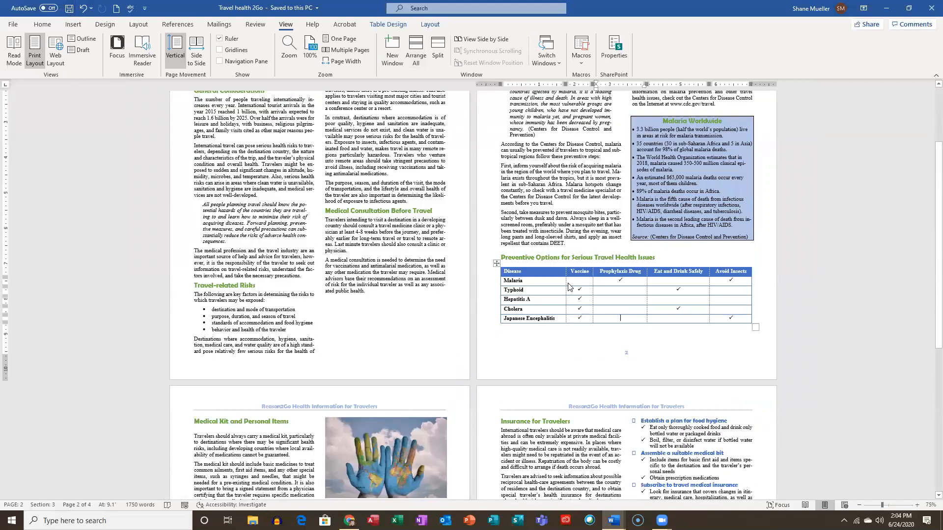
scroll(524, 301, down, 6)
scroll(570, 225, up, 4)
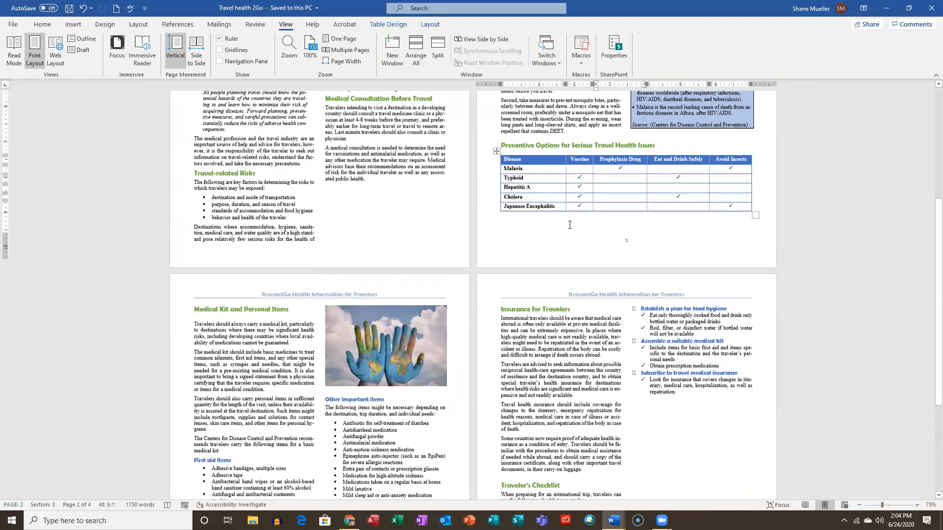
scroll(543, 244, up, 4)
scroll(631, 303, down, 2)
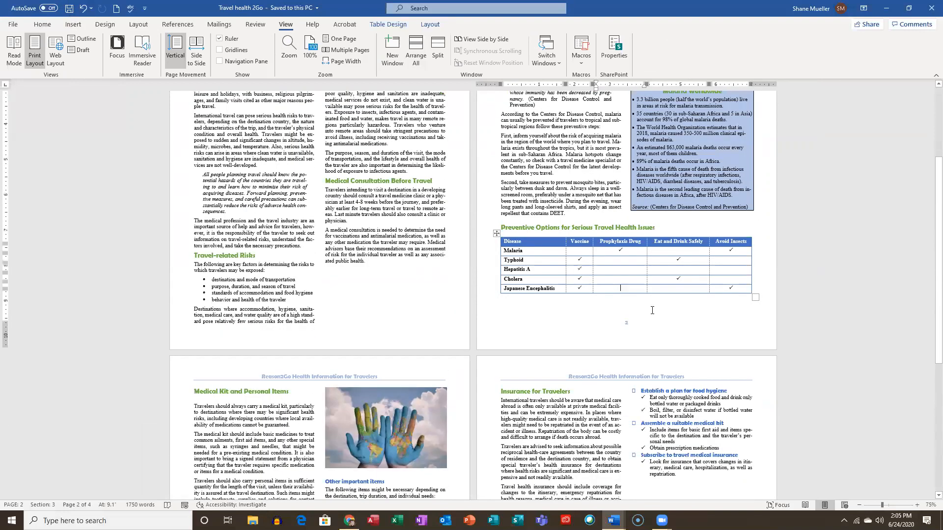
scroll(672, 312, down, 5)
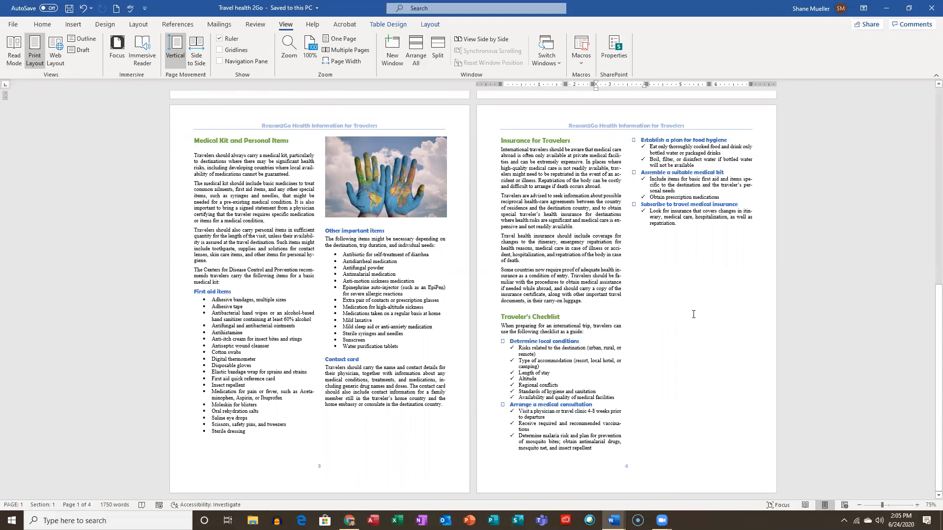
scroll(491, 197, up, 1)
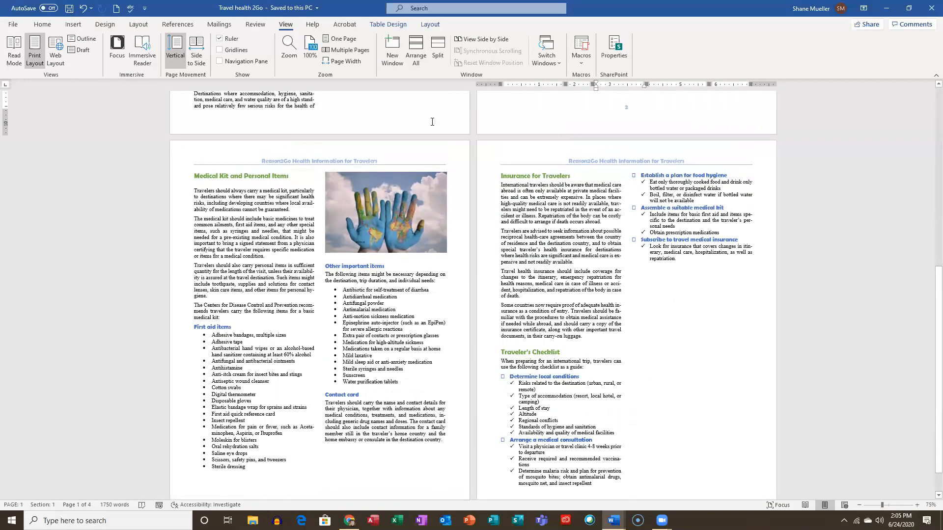
Return to a single-page display at 150% zoom and go to the beginning of the newsletter.
click(348, 50)
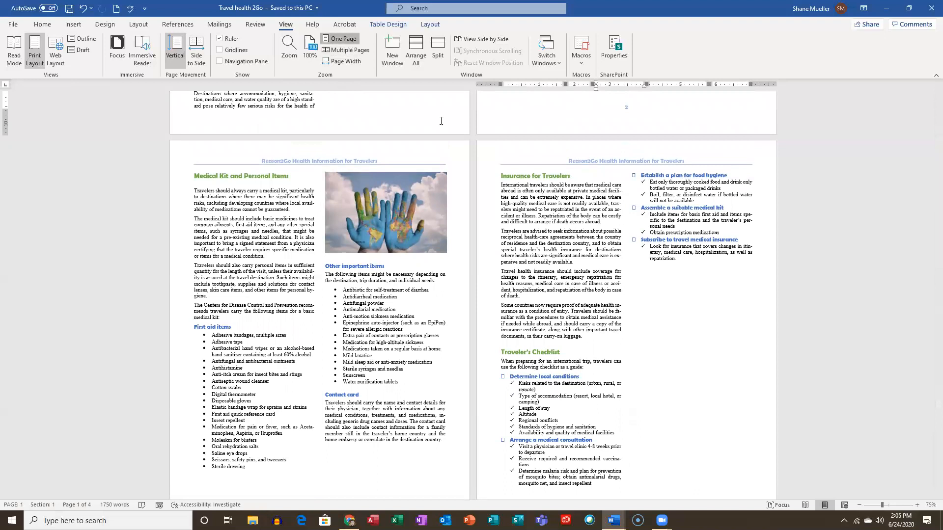
click(310, 49)
scroll(617, 246, up, 3)
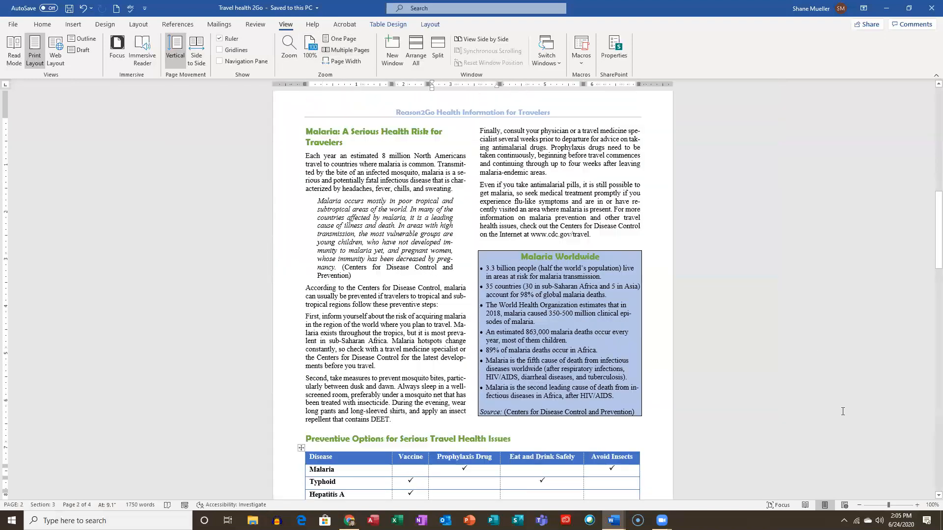
click(917, 505)
click(917, 505)
click(916, 506)
click(916, 505)
click(917, 505)
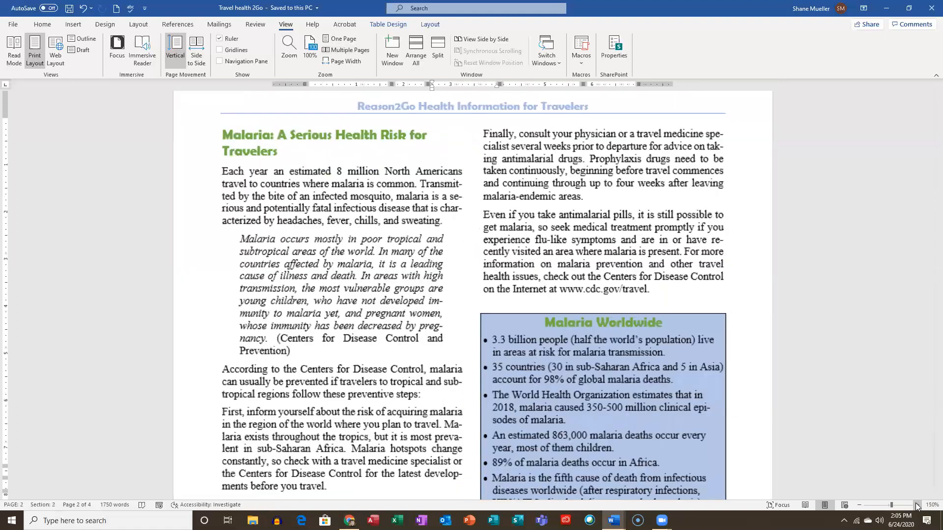
scroll(589, 437, up, 1)
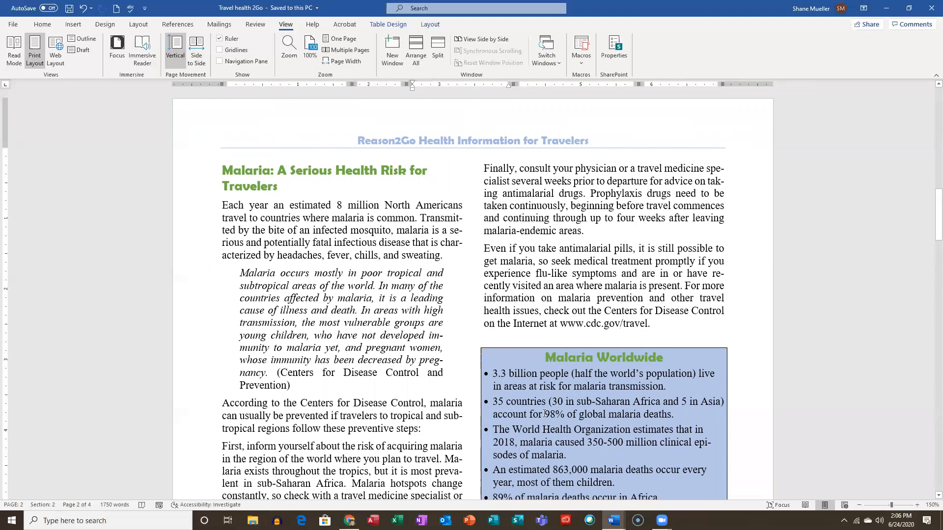
key(ctrl+Home)
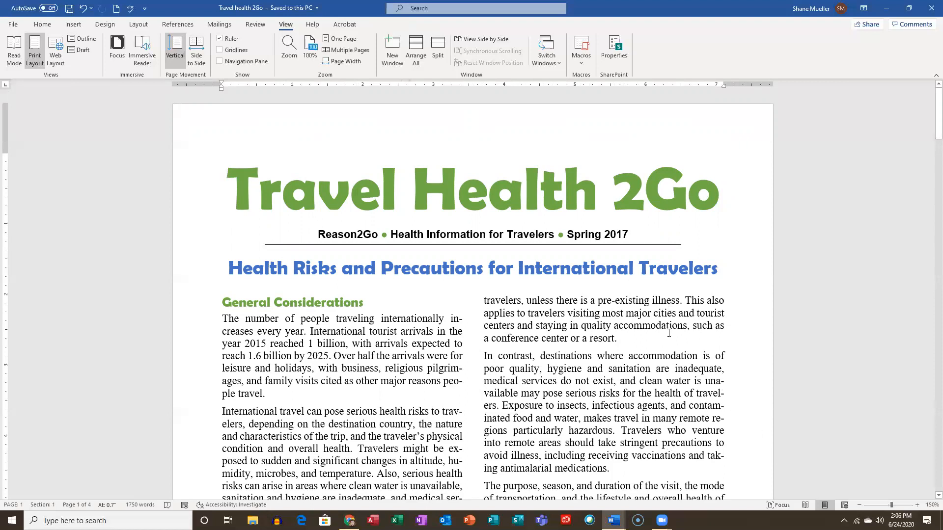
Insert a footnote after the sentence ending "a conference center or a resort." on the first page.
click(649, 344)
click(178, 25)
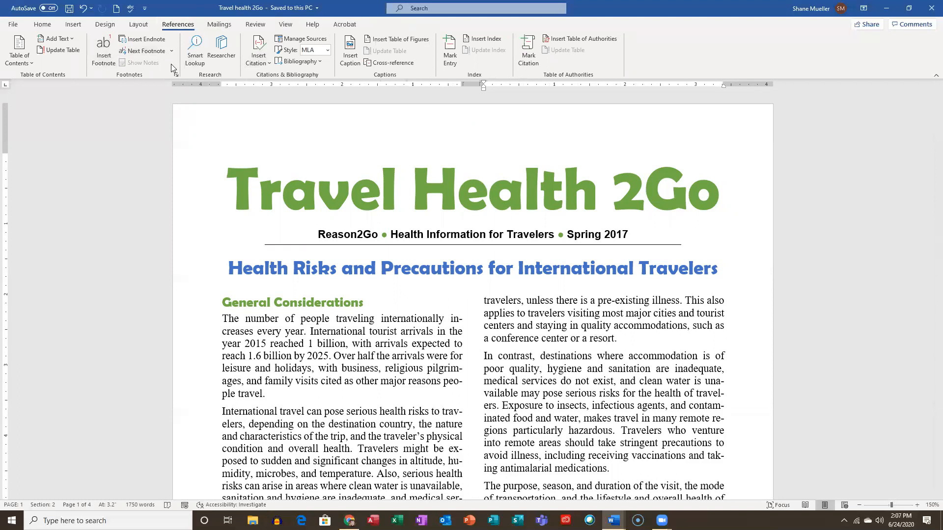
click(103, 44)
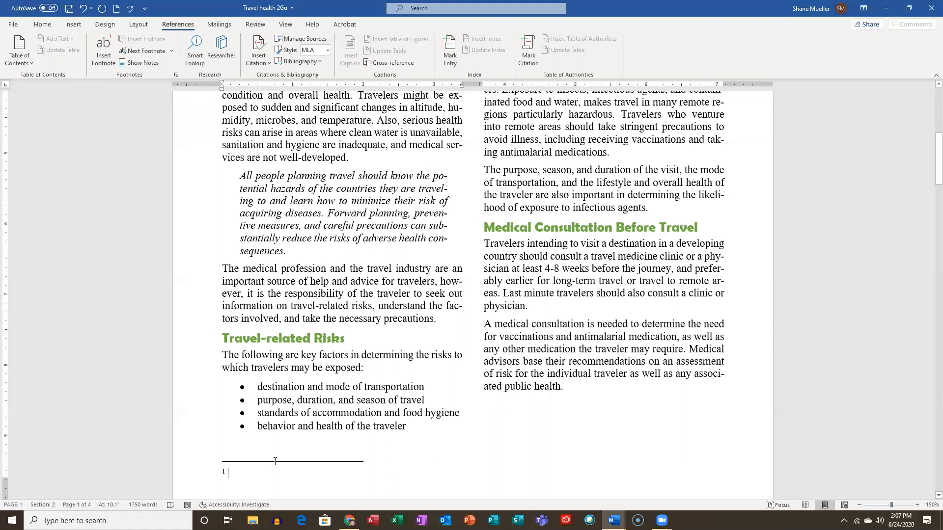
Write the first footnote's text: "Behavior is a critical factor. For example, going outdoors in a malaria-endemic area could result in becoming infected.".
text(Behavior )
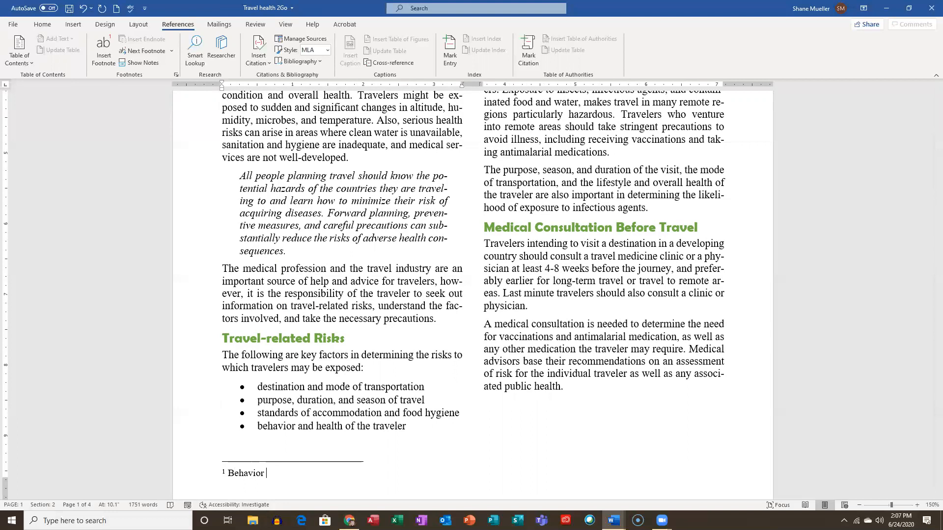
text(is a critical factor. For e)
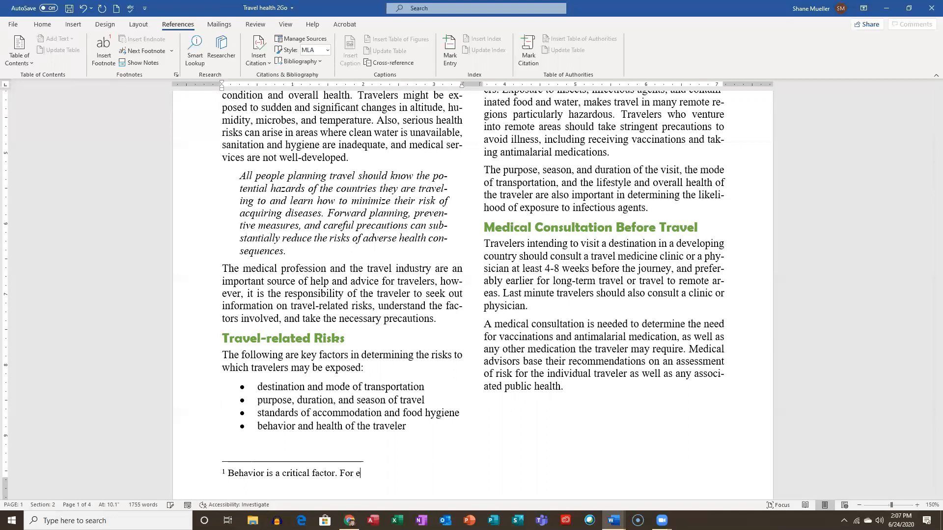
text(xample, going ou)
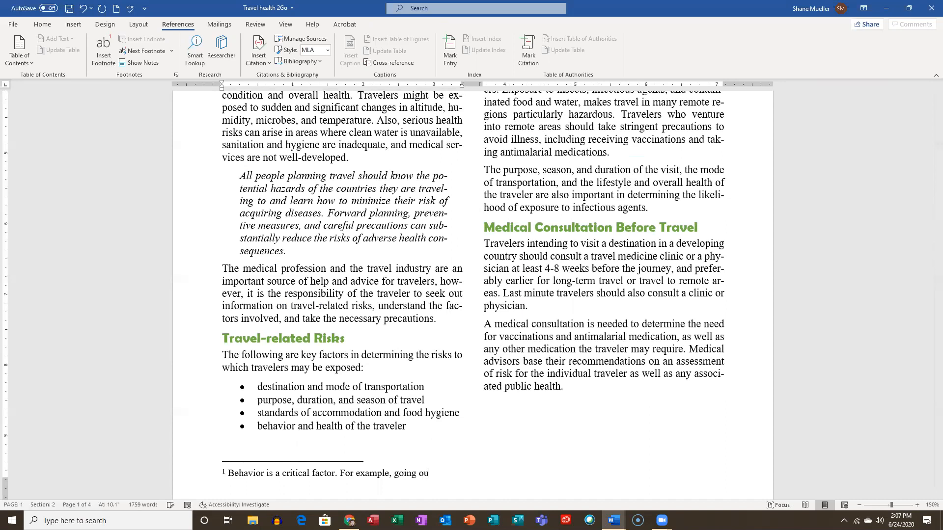
text(tdoors in a)
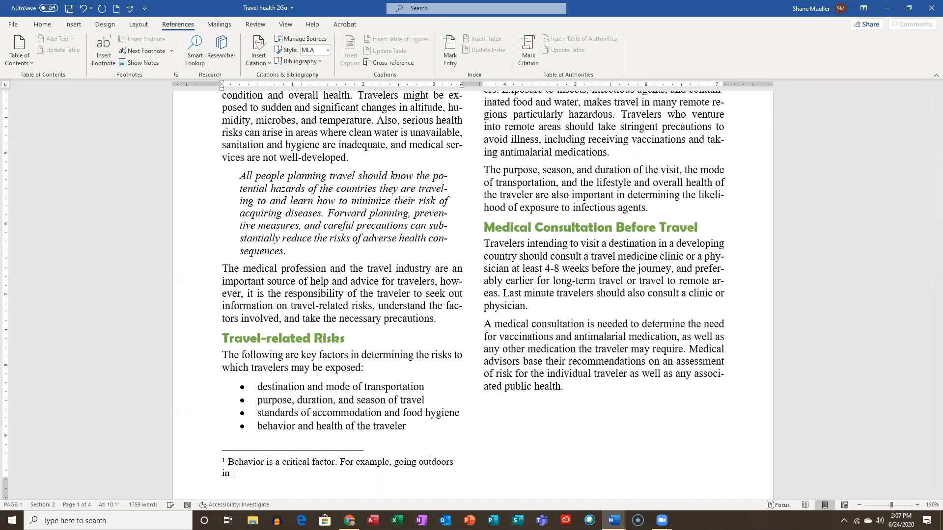
text( malarias)
key(BackSpace)
text(-endemic area)
text(could)
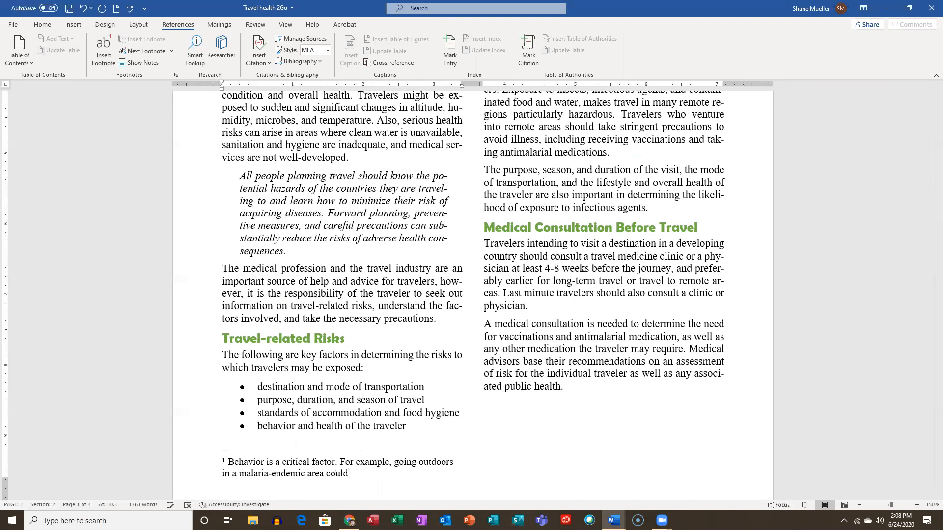
text( result in becoming infected.)
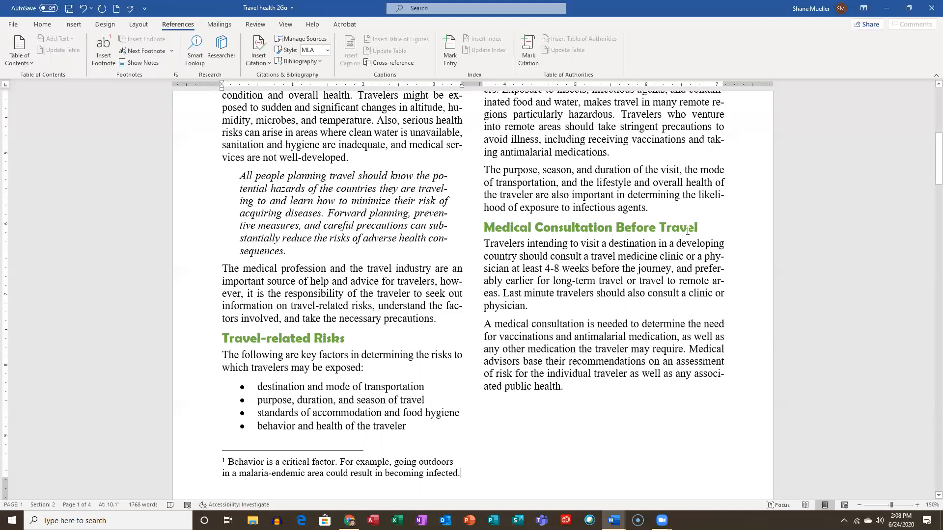
Add a footnote after "associated public health." under Medical Consultation Before Travel reading "It is best to consult a travel medicine specialist.".
click(591, 390)
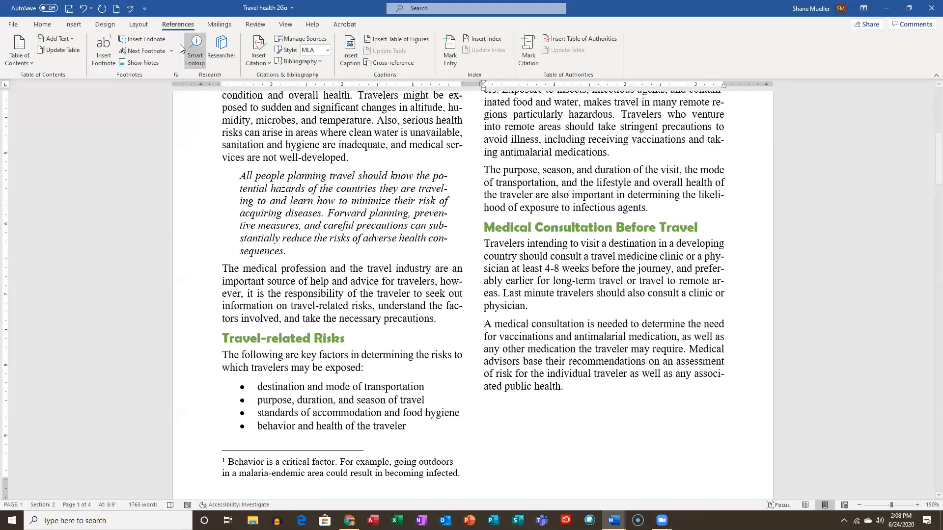
click(103, 51)
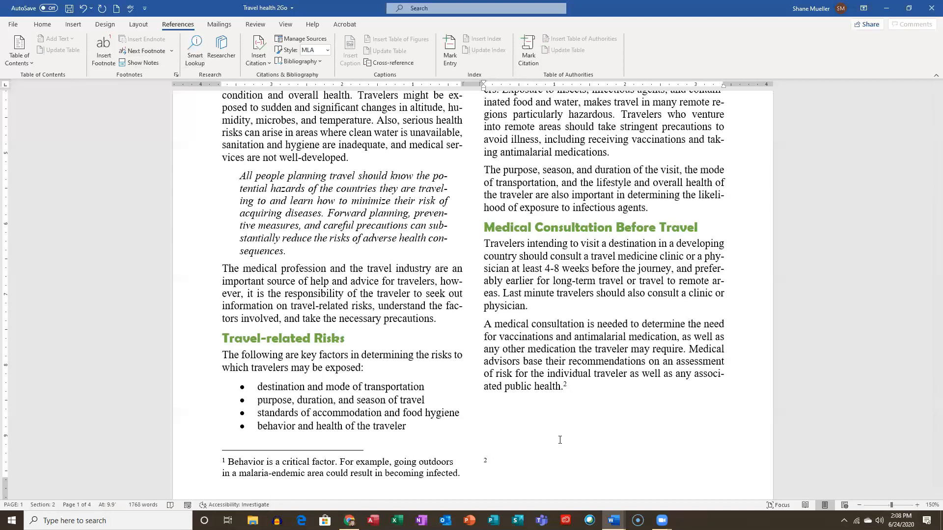
text(It is best to consult a travel medicine specialist.)
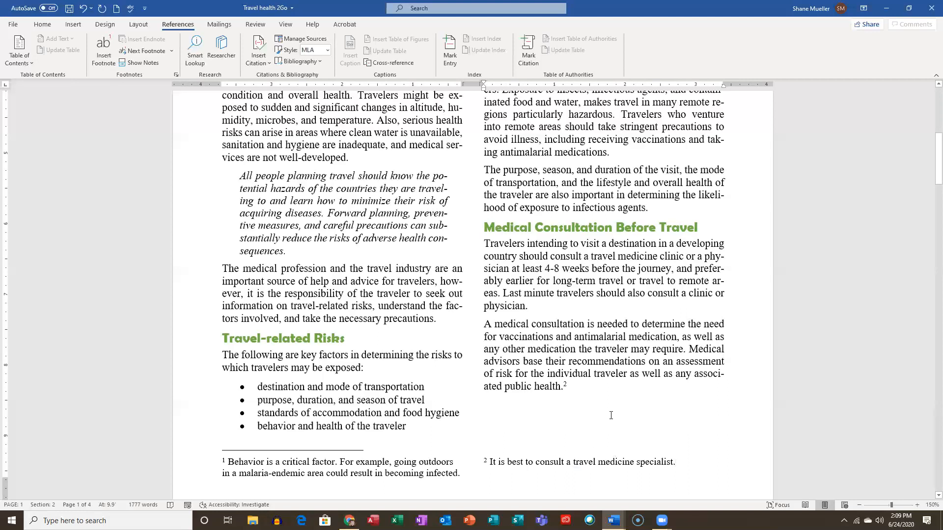
Preview the first footnote at its reference mark, go from the mark to the note and back, and review both notes on page 1.
scroll(610, 415, up, 5)
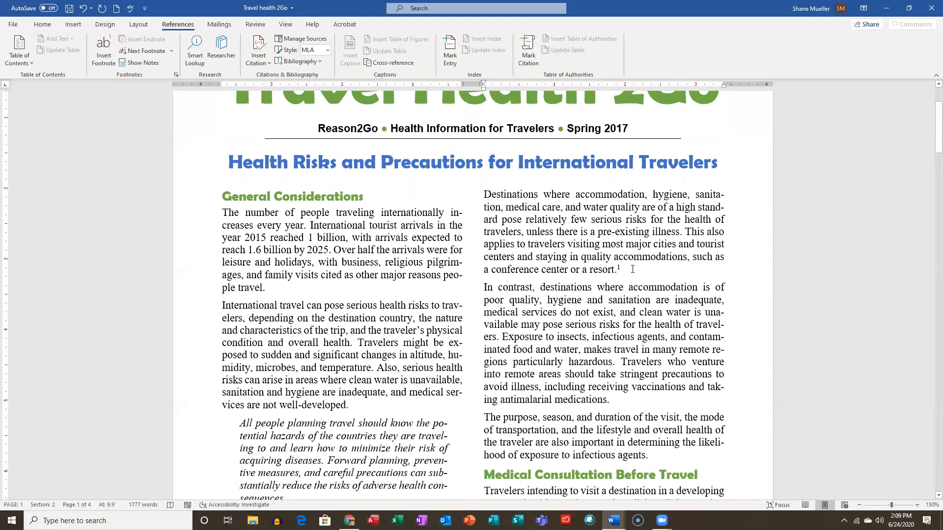
mouse_move(622, 268)
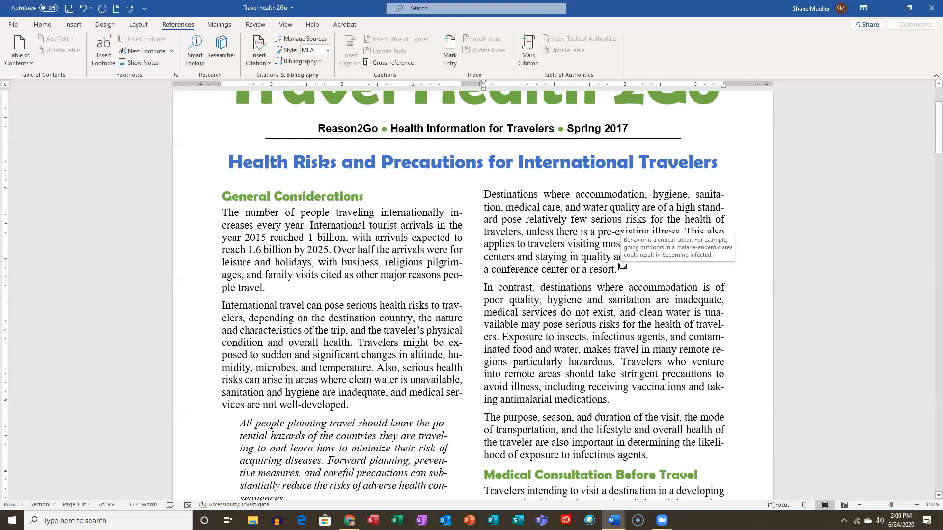
click(619, 267)
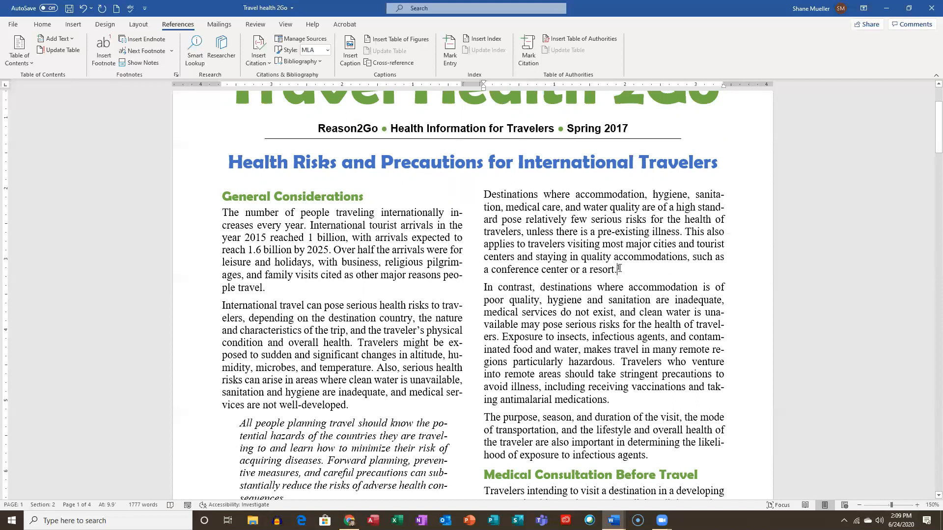
double_click(618, 268)
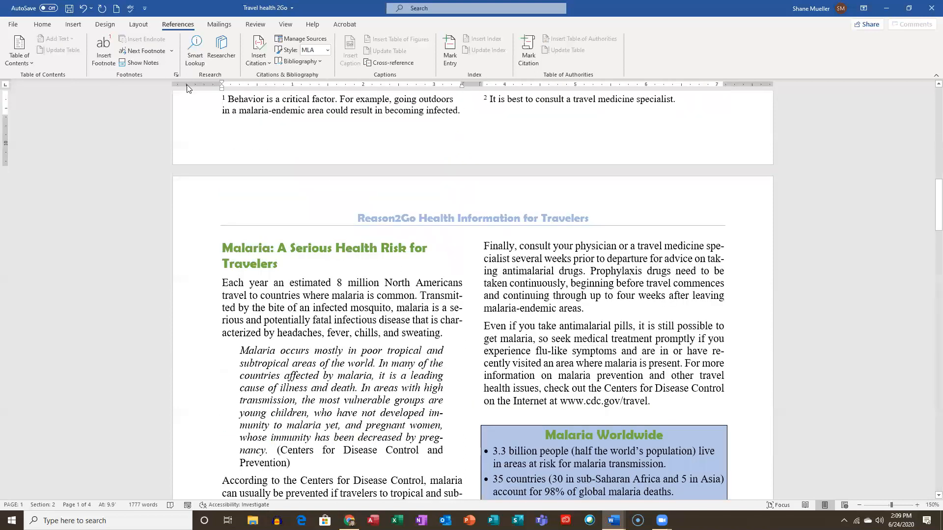
scroll(284, 134, up, 2)
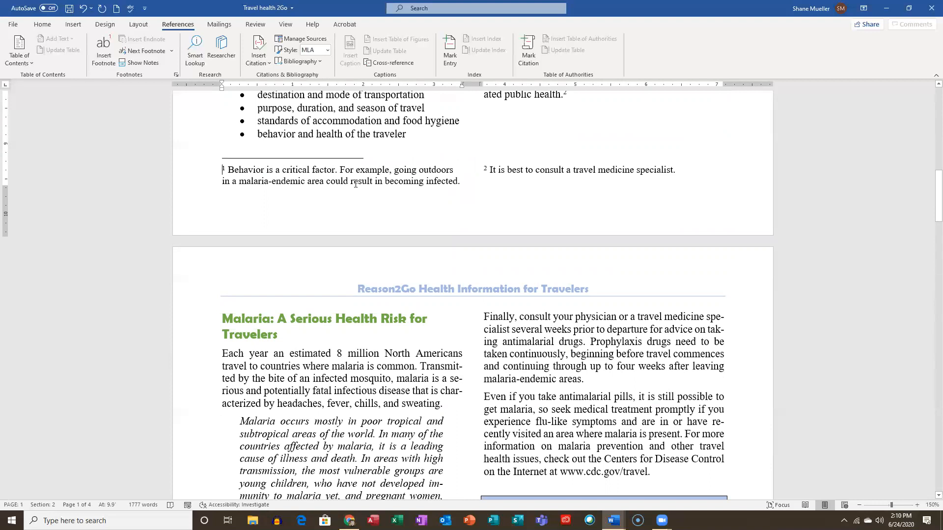
double_click(227, 170)
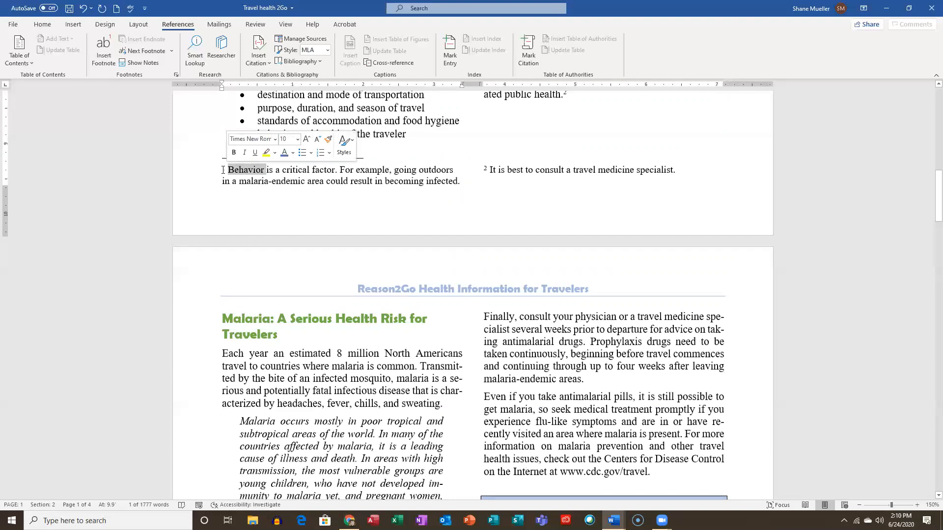
double_click(224, 169)
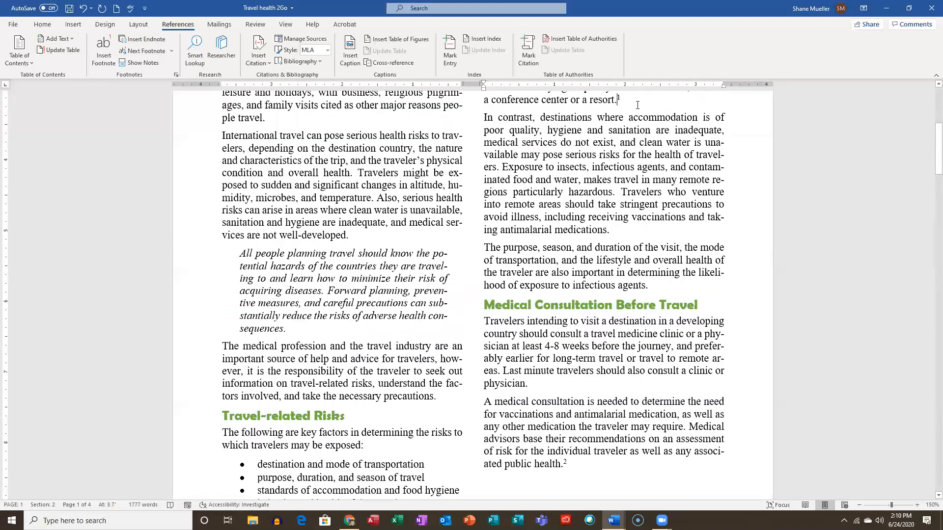
scroll(631, 133, up, 3)
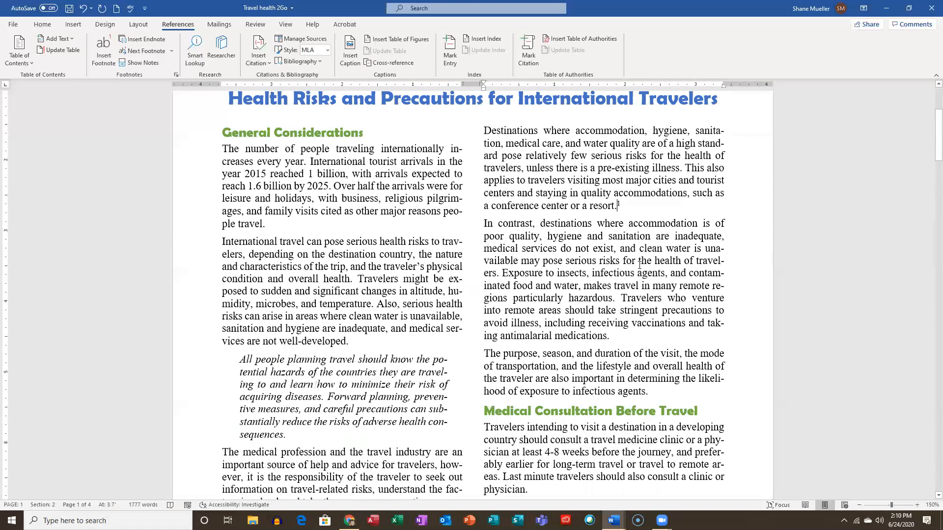
scroll(636, 359, up, 3)
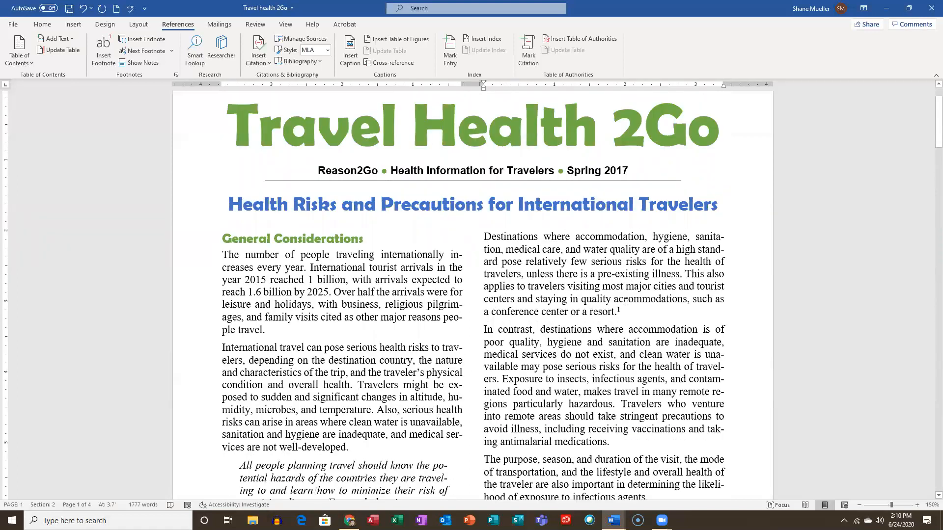
scroll(200, 334, down, 12)
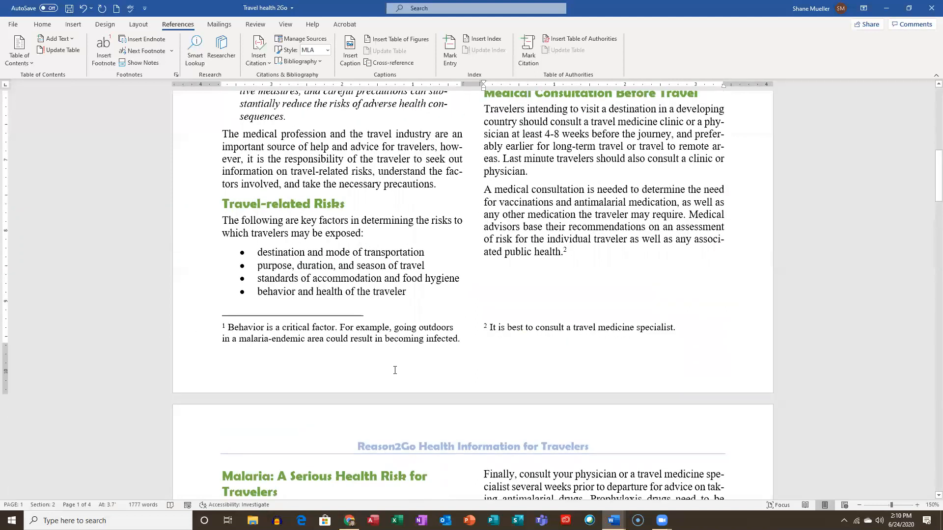
scroll(569, 310, down, 1)
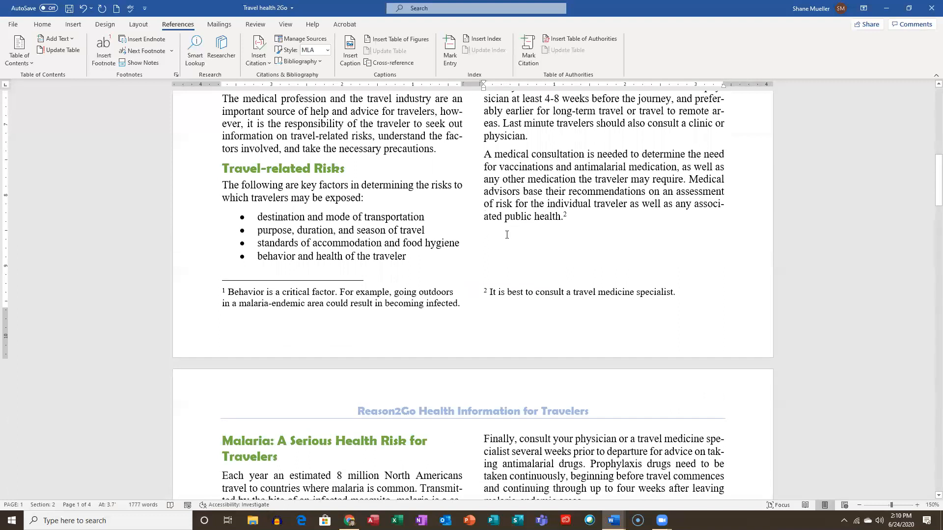
scroll(445, 233, down, 2)
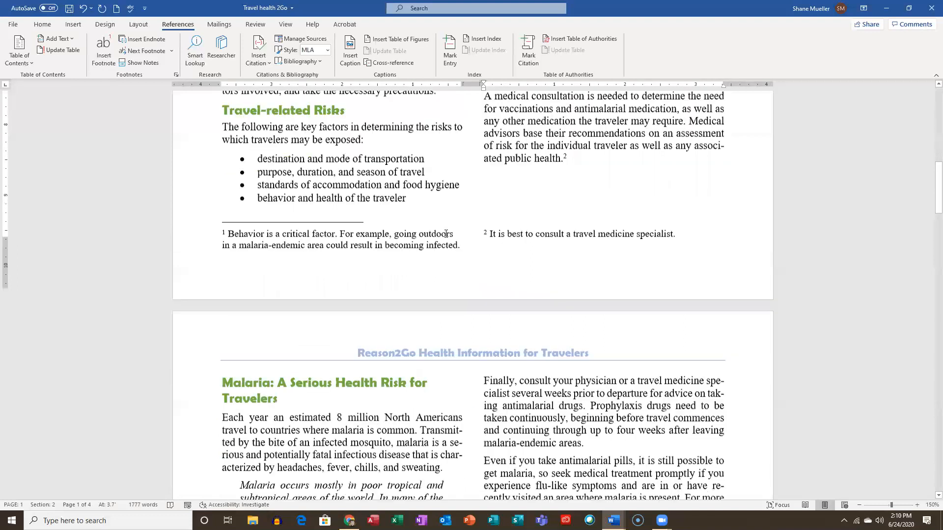
Insert a footnote after the list item "Medications taken on a regular basis at home" on page 3.
scroll(446, 233, down, 11)
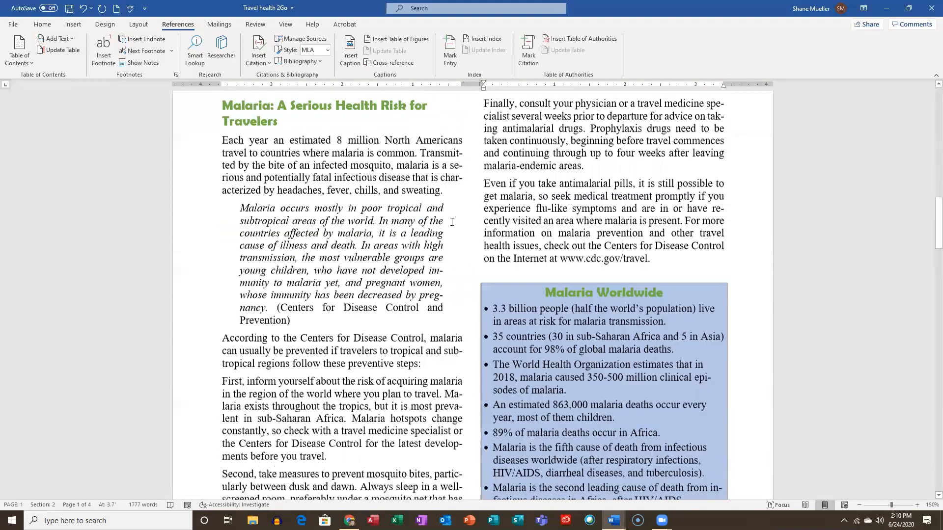
scroll(452, 214, down, 1)
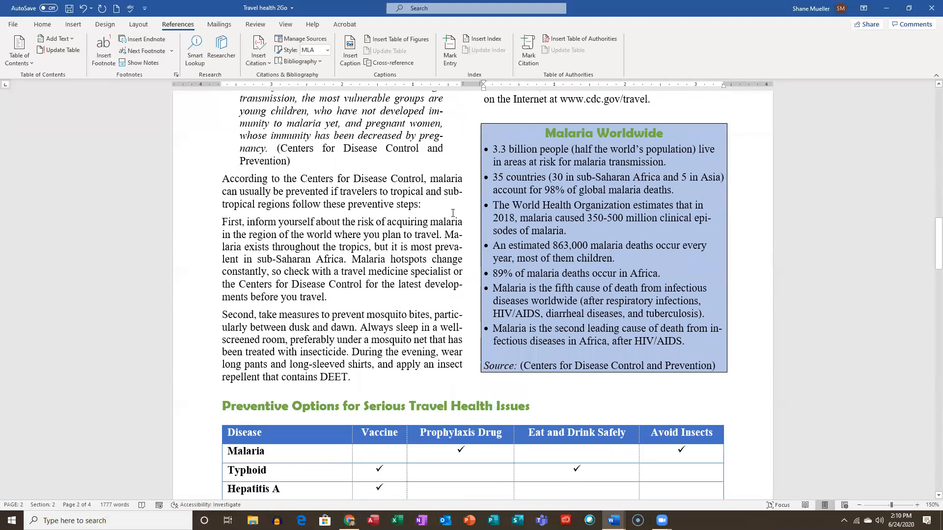
scroll(452, 214, down, 3)
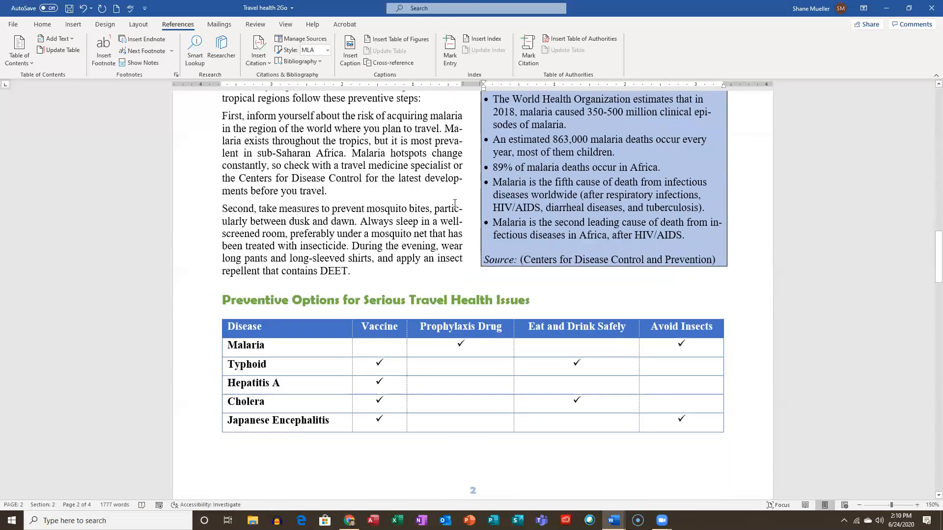
scroll(455, 203, down, 2)
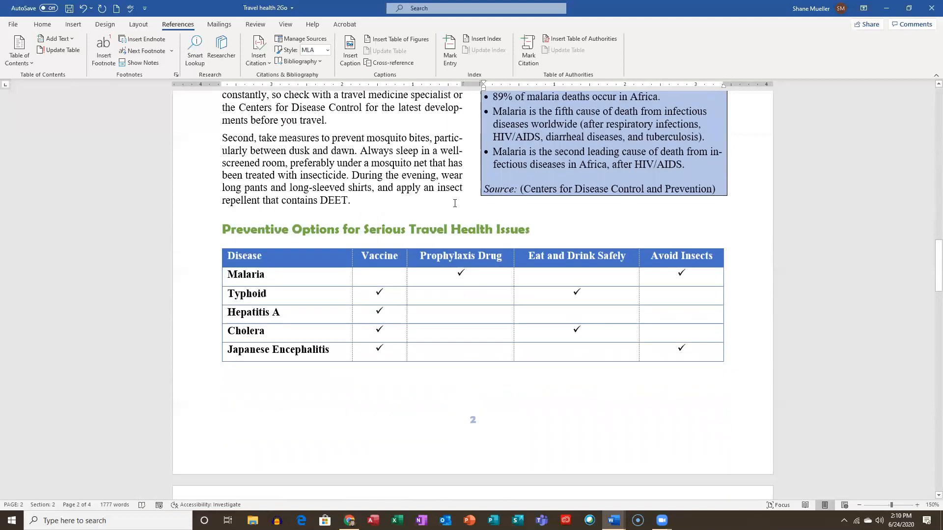
scroll(455, 203, down, 18)
scroll(466, 186, down, 2)
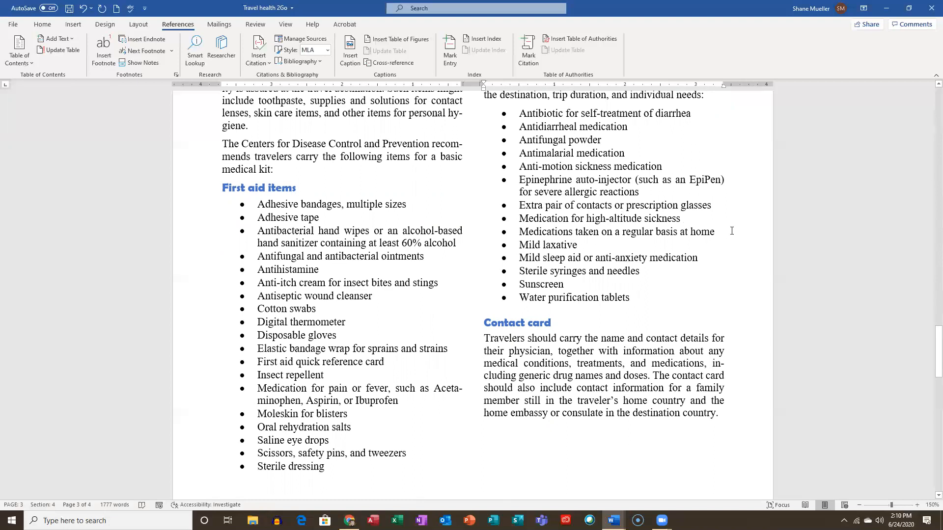
click(717, 230)
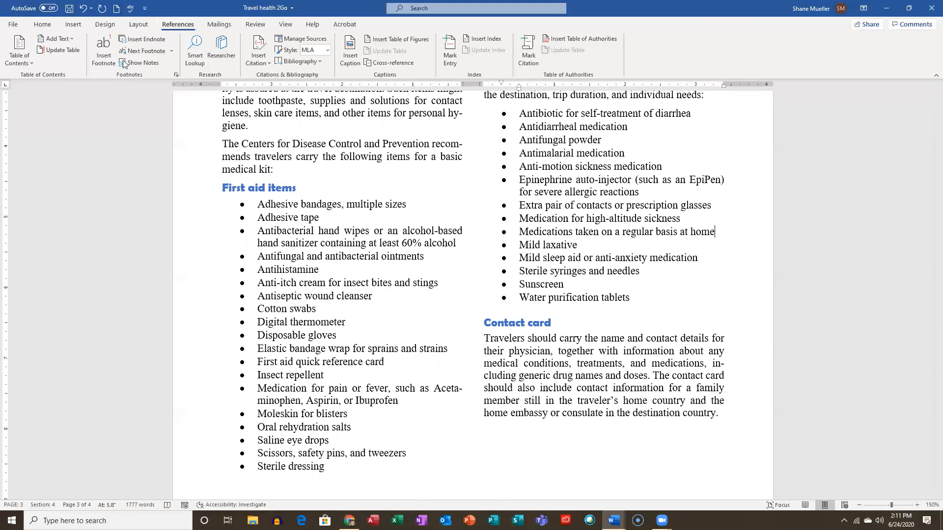
click(103, 48)
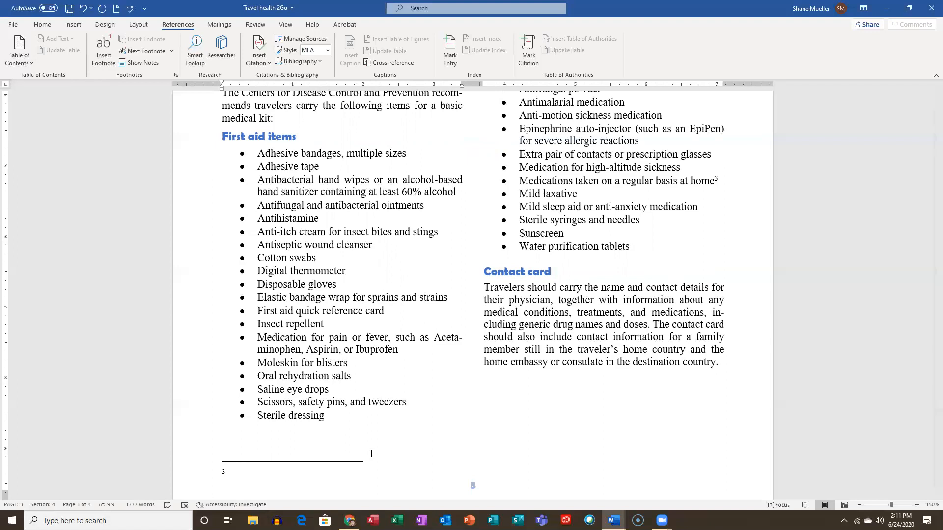
Write the third footnote's text: "All medications should be stored in carry-on luggage, in their original containers and labeled clearly.".
text(All medications a)
key(BackSpace)
text(should b)
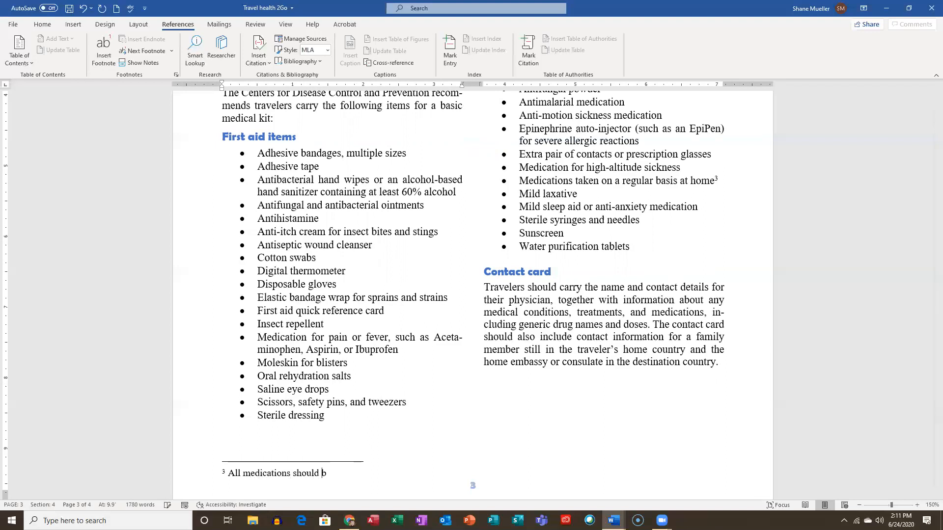
text(e stored in carry-on luggage)
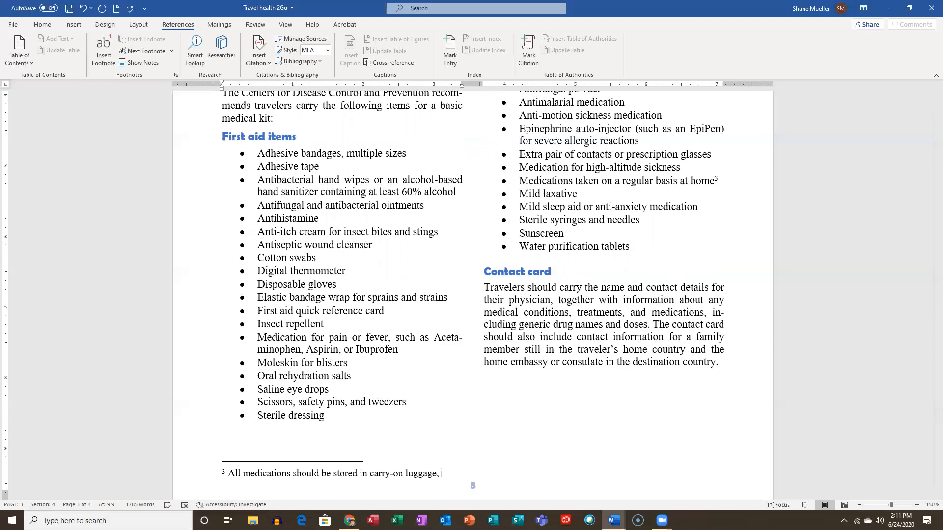
text(, in their crigi)
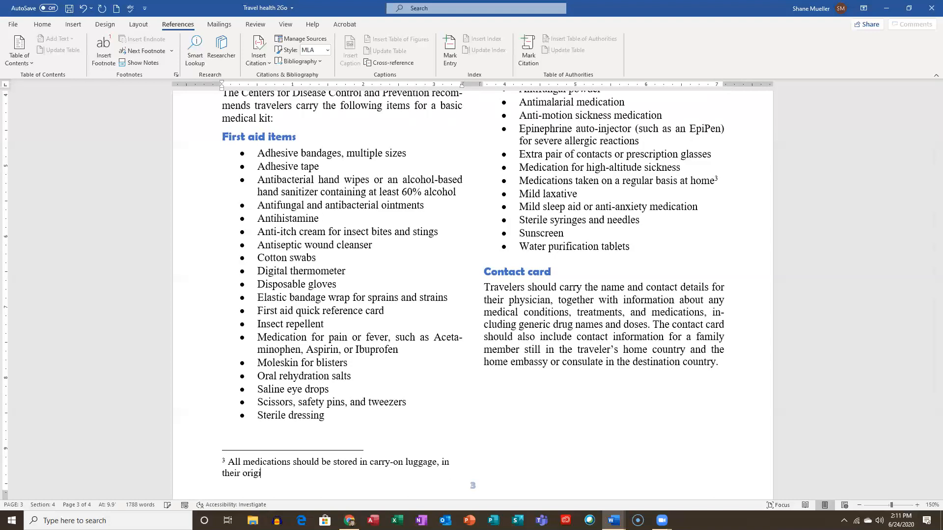
text(nal containers and labeled c)
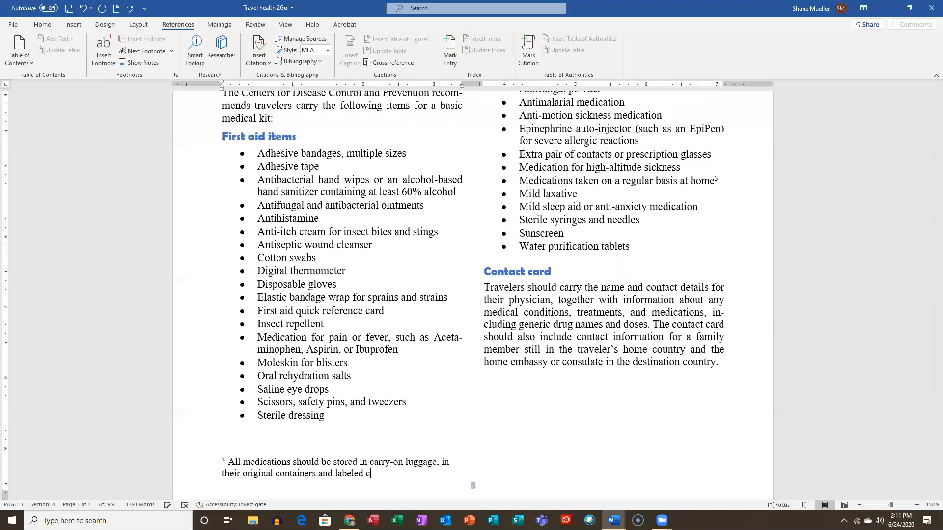
text(learly.)
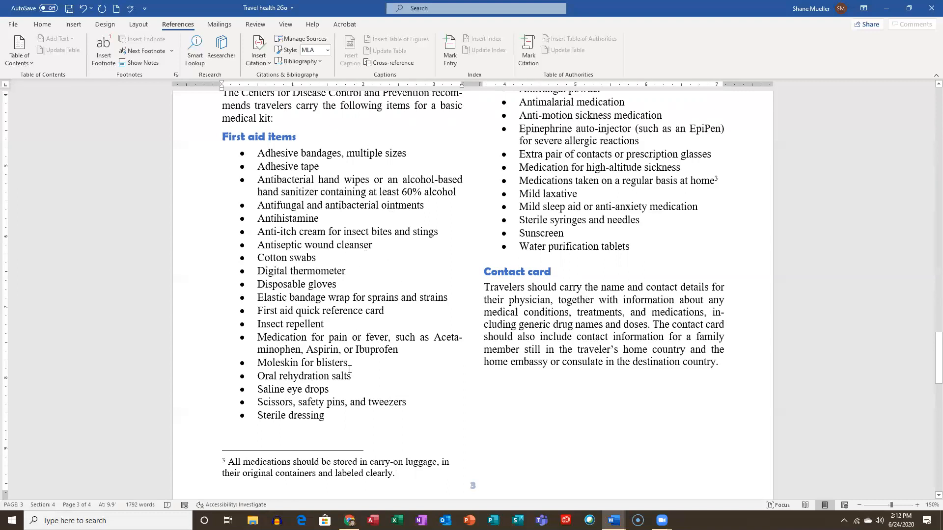
Add a footnote after the list item "Sunscreen" on page 3 reading "SPF 15 or greater.".
scroll(347, 355, down, 8)
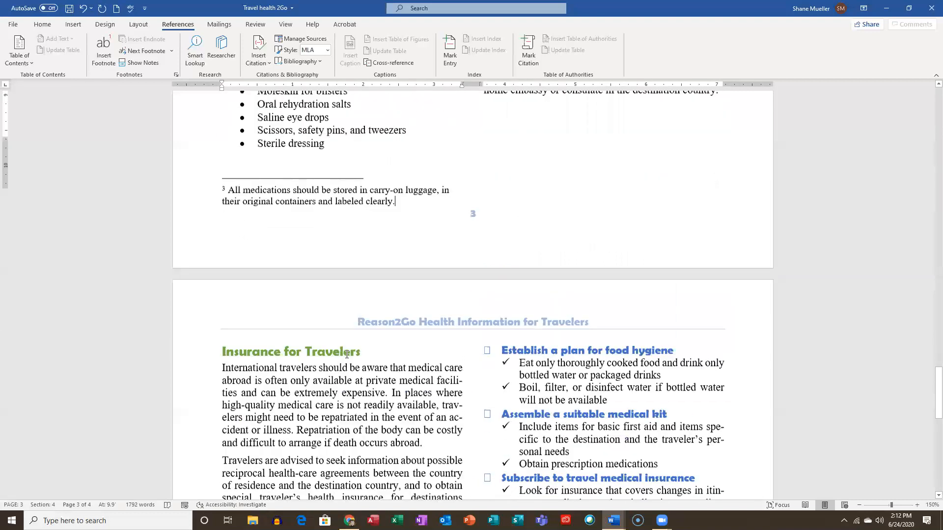
scroll(347, 354, down, 8)
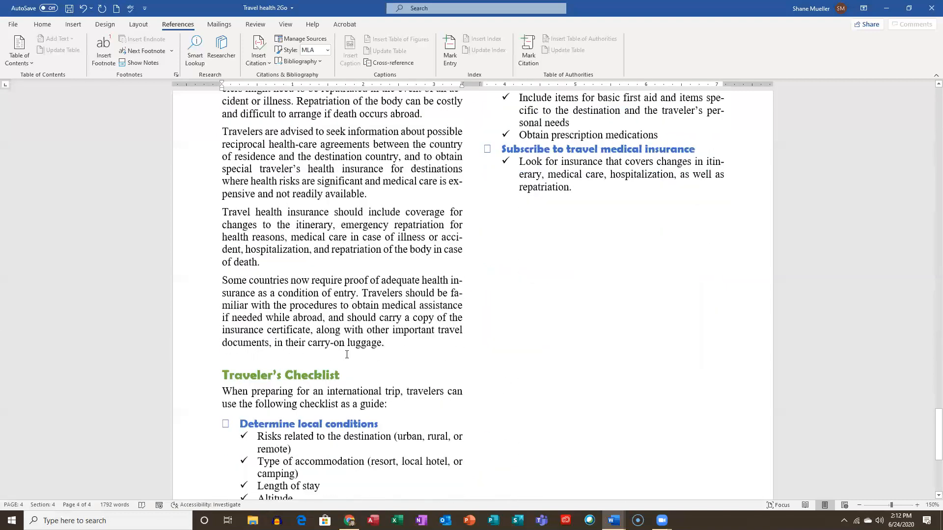
scroll(346, 355, up, 15)
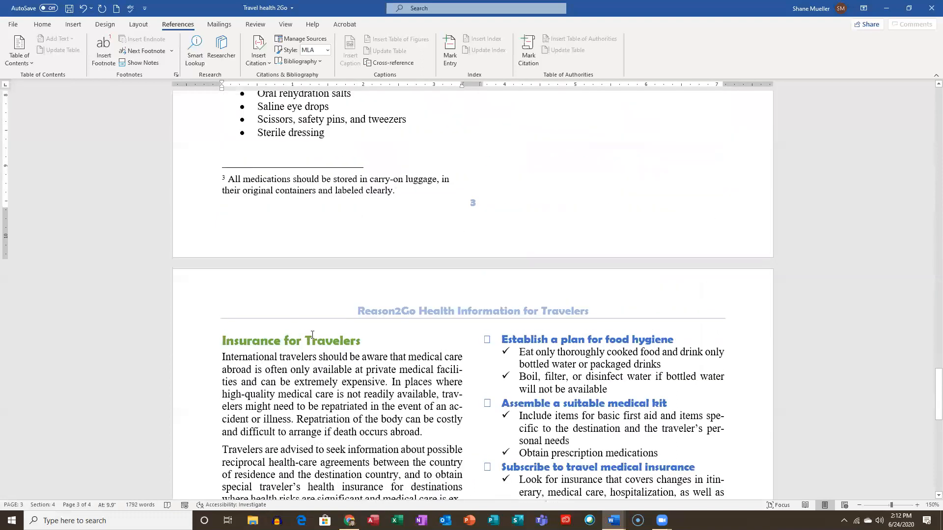
scroll(320, 350, up, 8)
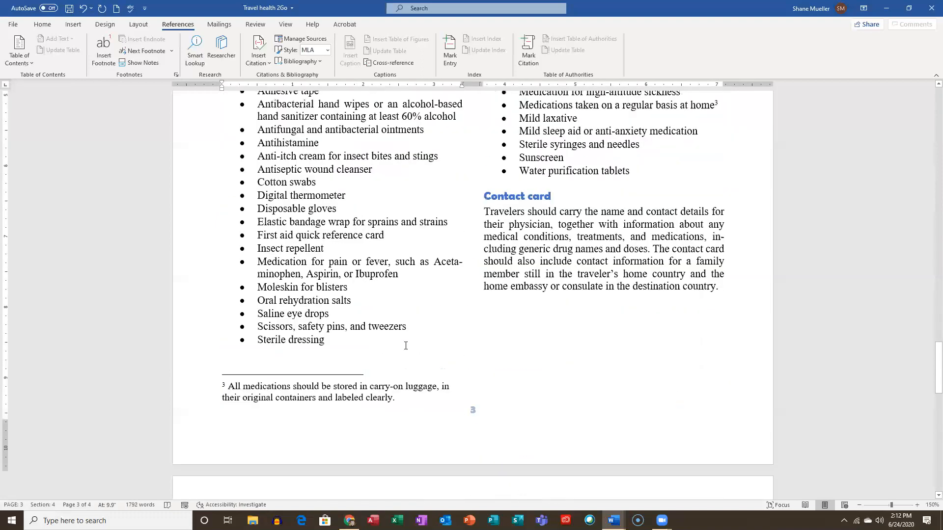
click(588, 271)
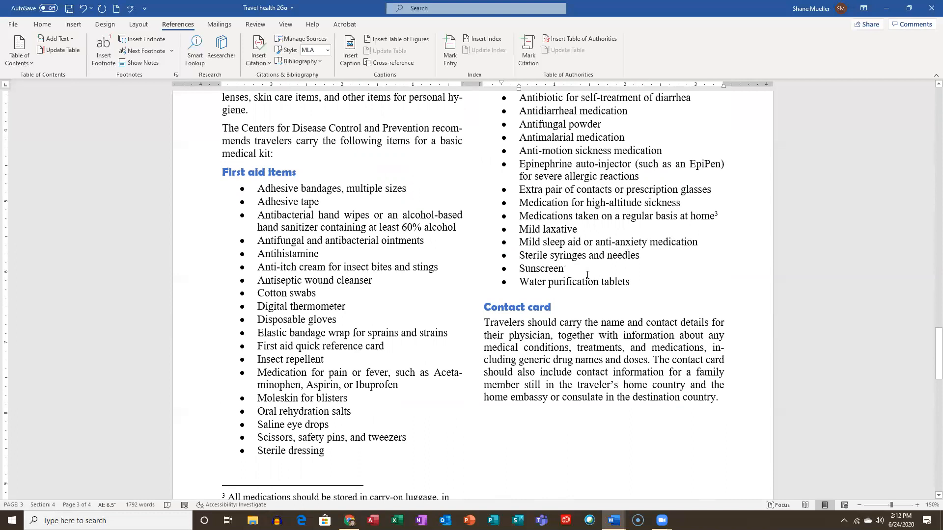
click(106, 44)
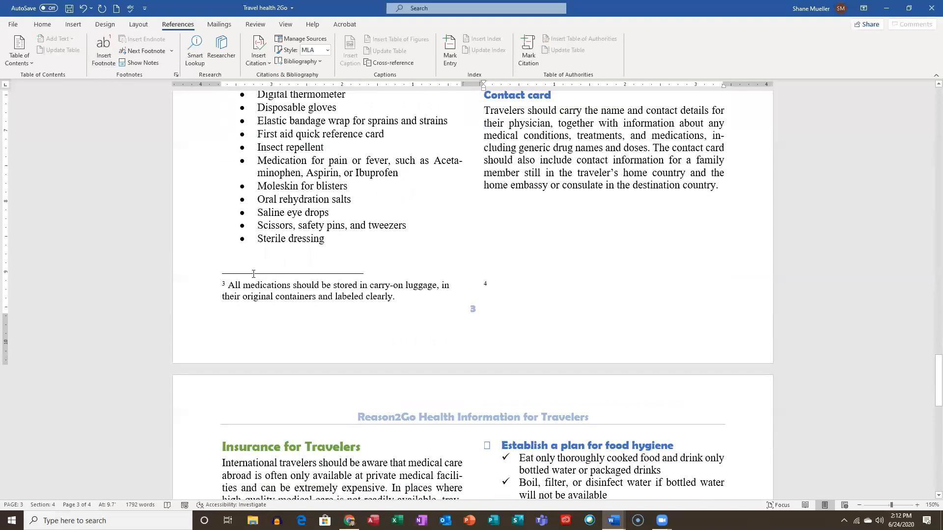
text(SPF 15 )
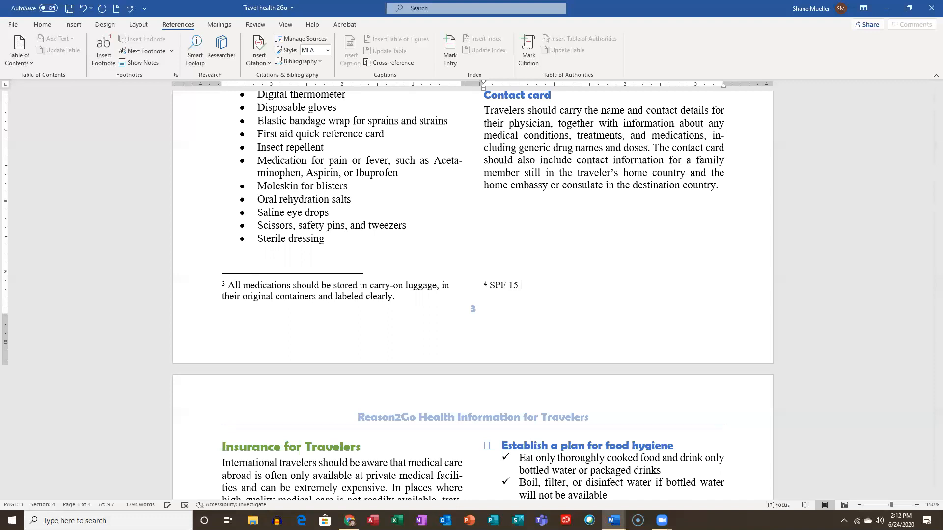
text(or greater.)
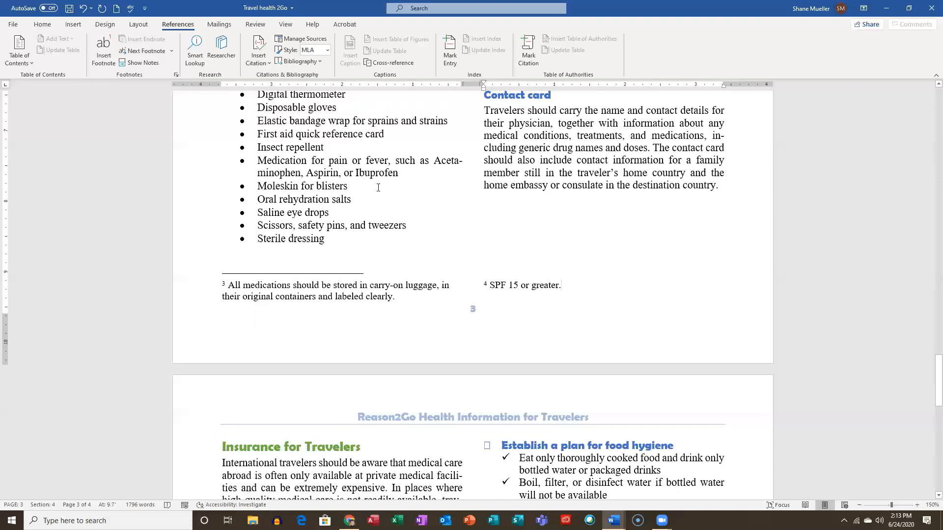
Add a footnote after "Disposable gloves" in the First aid items list reading "At least two pairs.".
scroll(376, 187, up, 3)
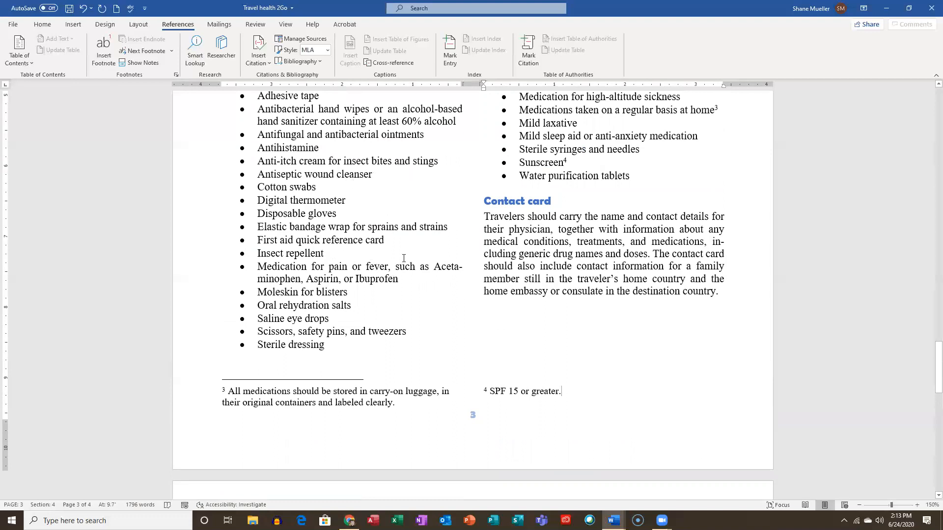
click(338, 215)
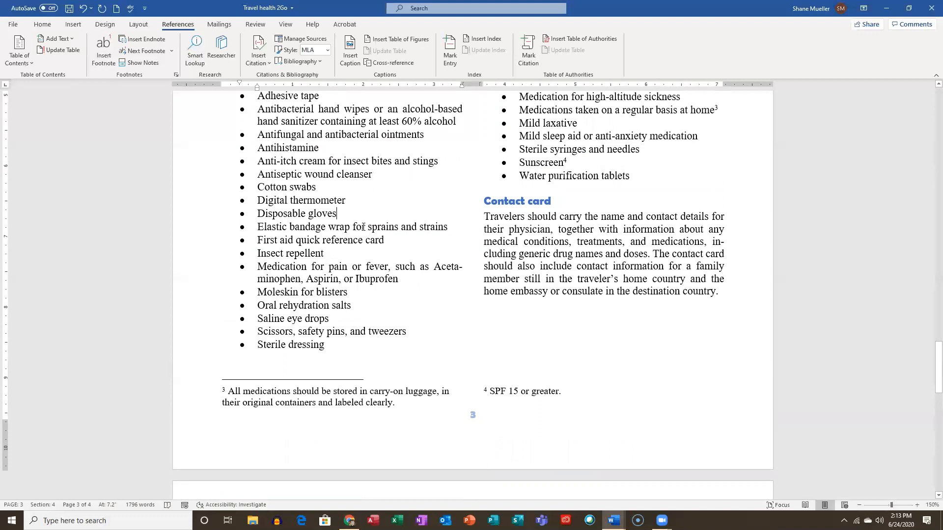
click(103, 50)
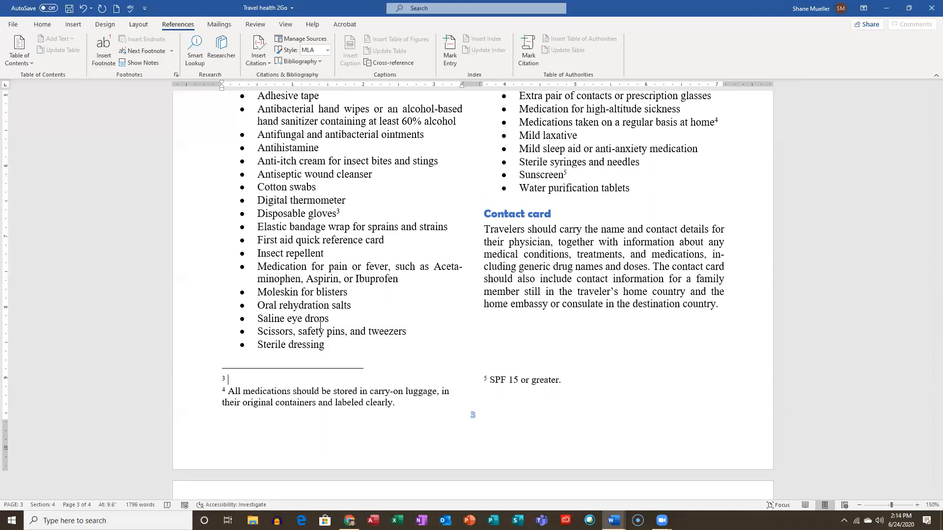
text(At least two pairs.)
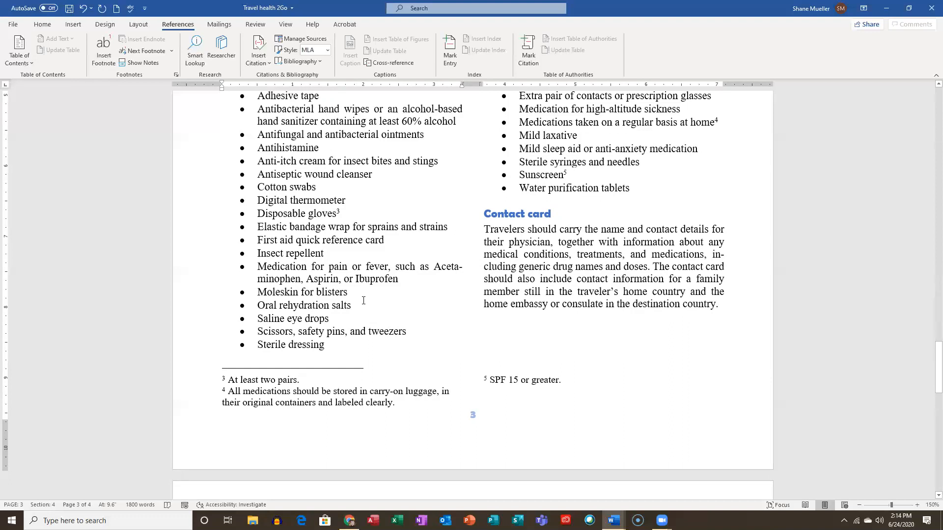
Add a footnote after "Scissors, safety pins, and tweezers" reading "Pack these items in checked luggage.".
click(407, 332)
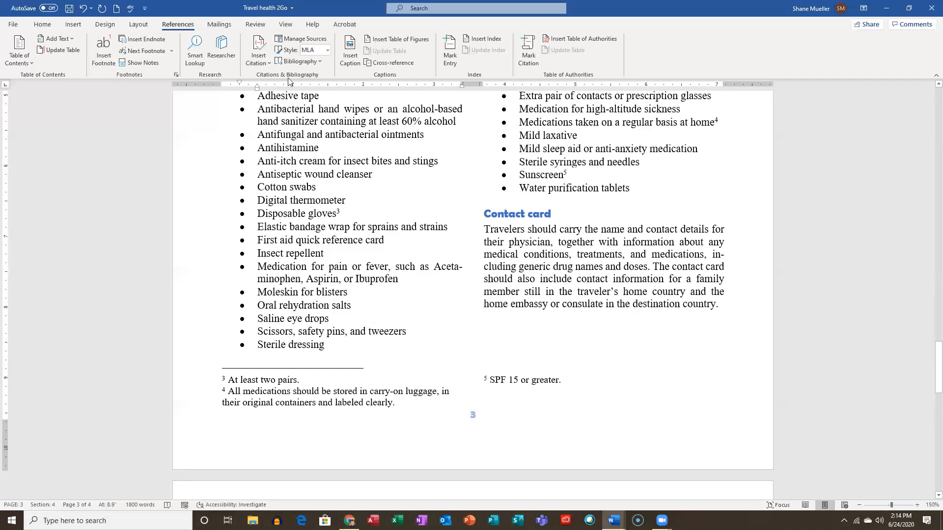
click(104, 46)
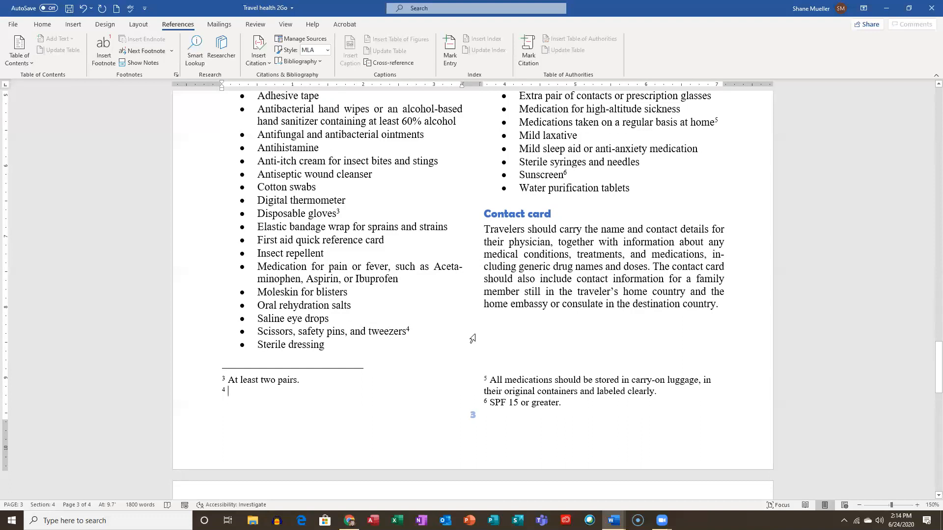
text(Pack these items in checked luggage.)
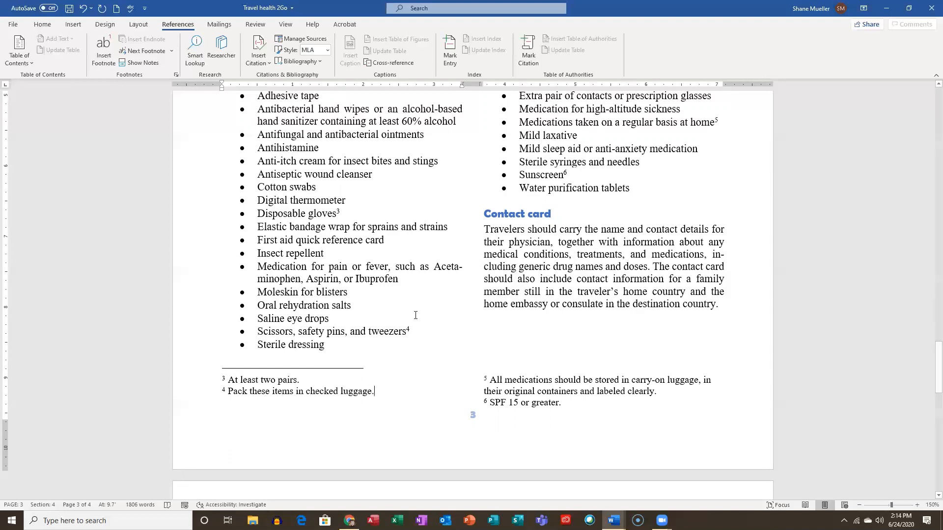
scroll(345, 330, down, 1)
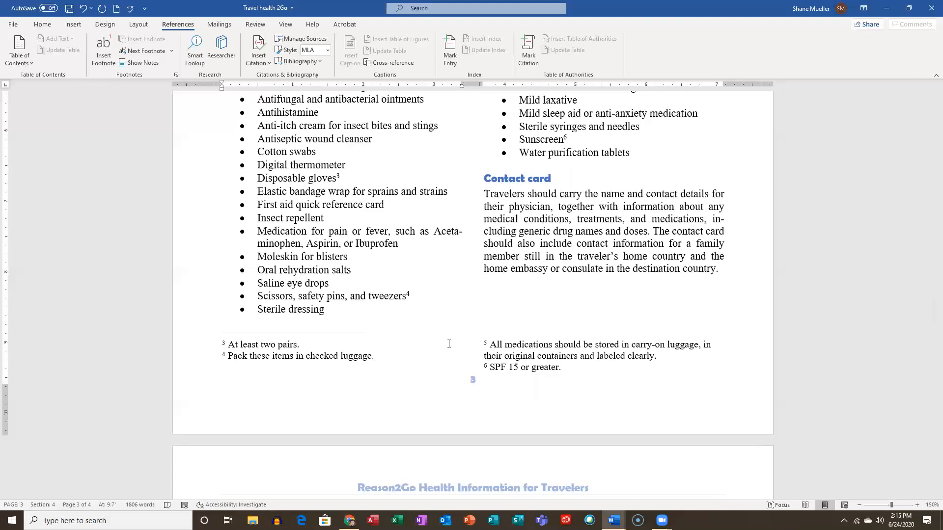
Step through the footnotes from the start of the document and delete the footnote reference mark after "Disposable gloves".
key(ctrl+Home)
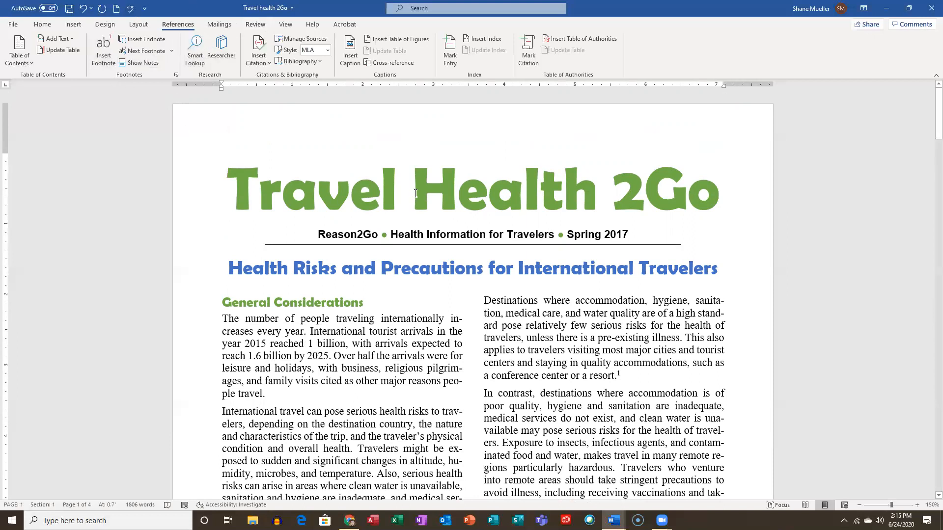
click(155, 51)
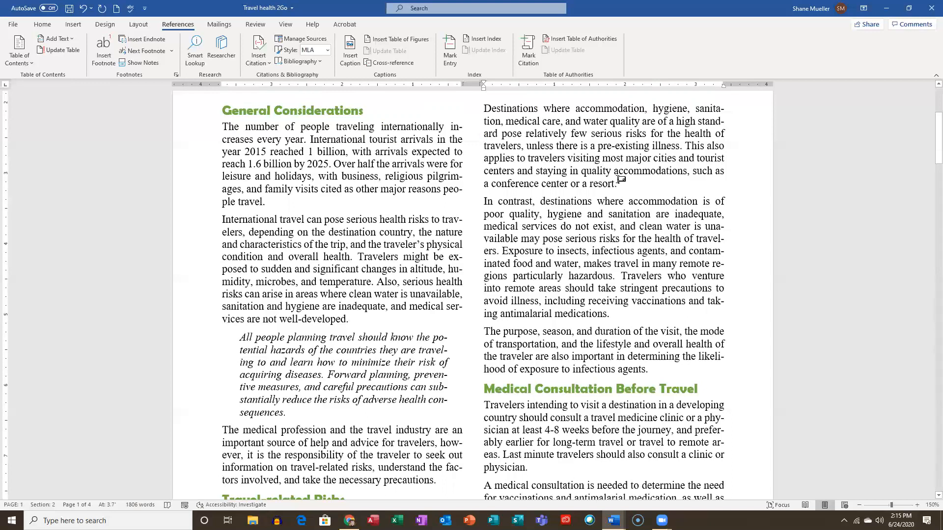
mouse_move(621, 181)
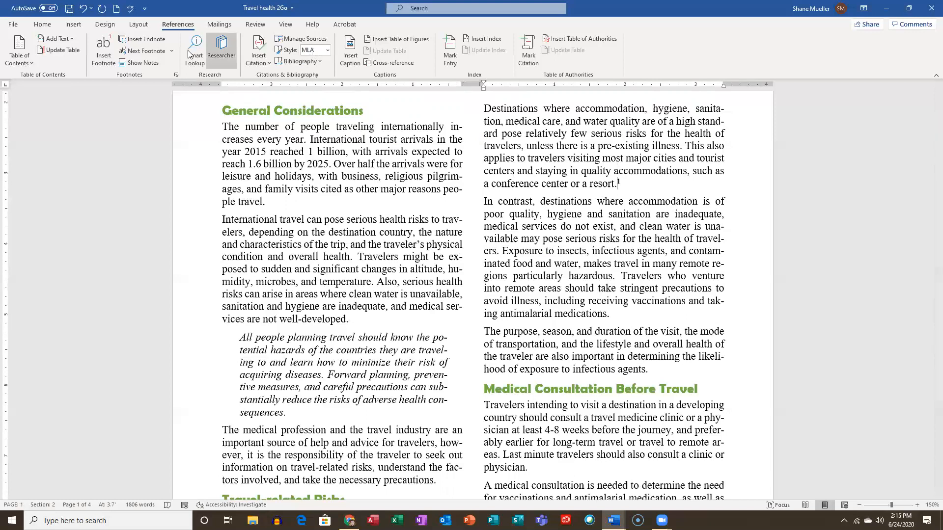
click(142, 52)
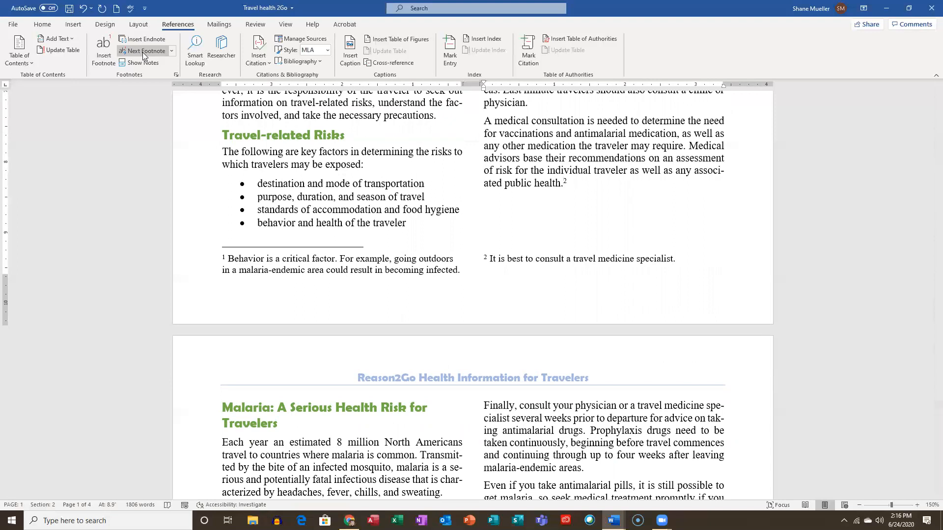
click(143, 52)
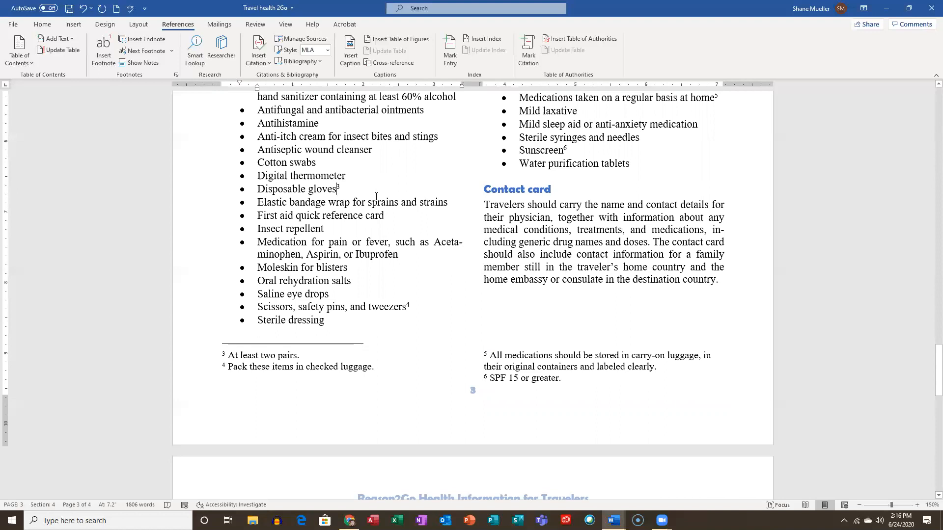
key(shift+Right)
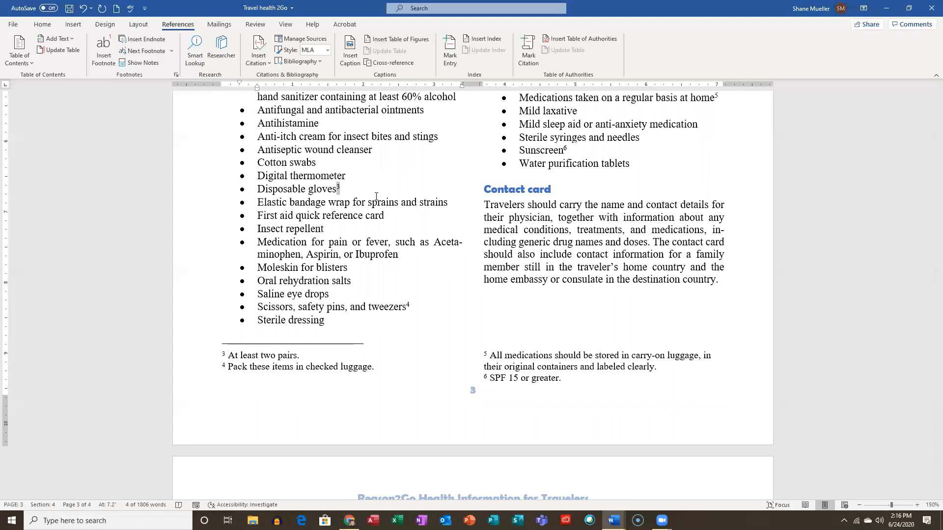
key(Delete)
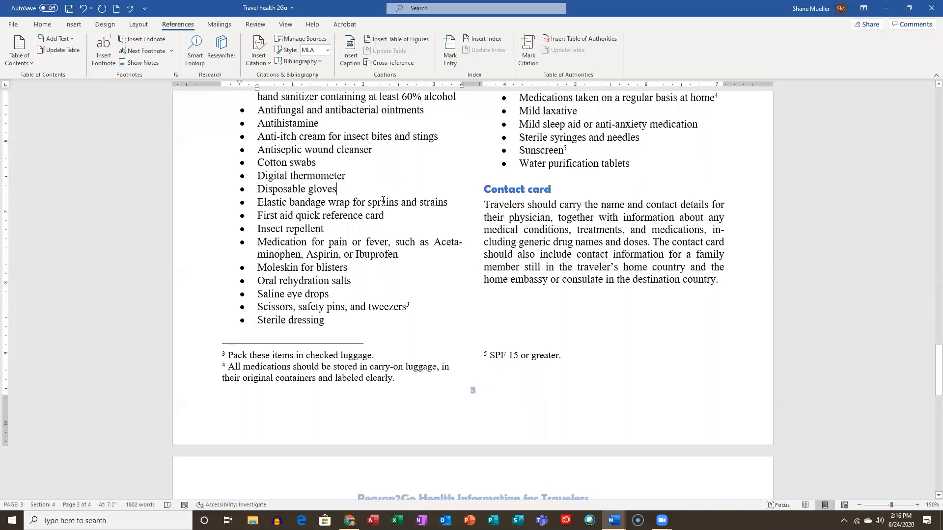
click(82, 7)
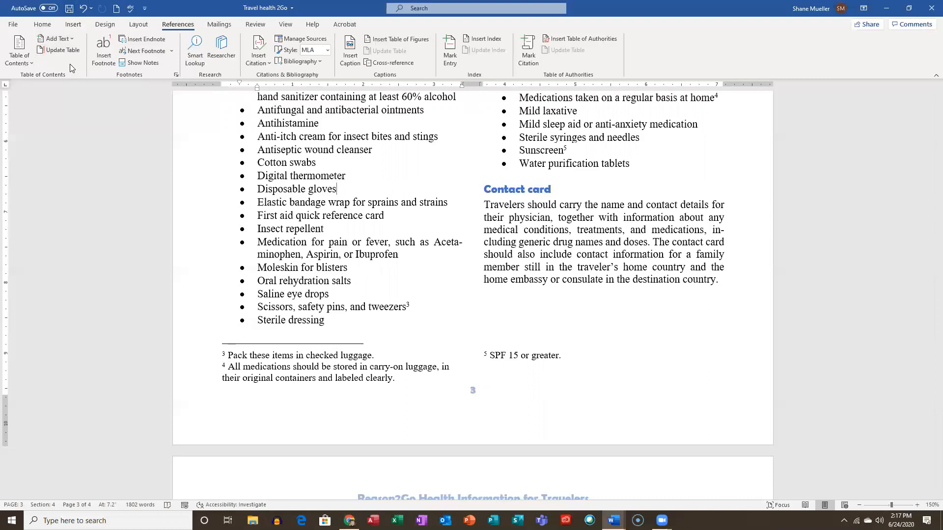
Place the insertion point before the period after "people travel" in the first General Considerations paragraph and set the citation style to MLA Seventh Edition.
key(ctrl+Home)
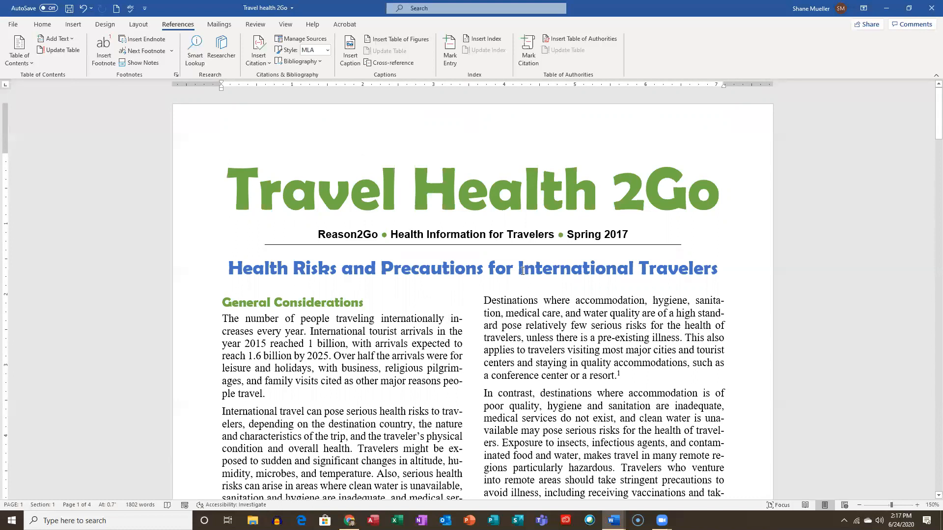
scroll(522, 270, down, 7)
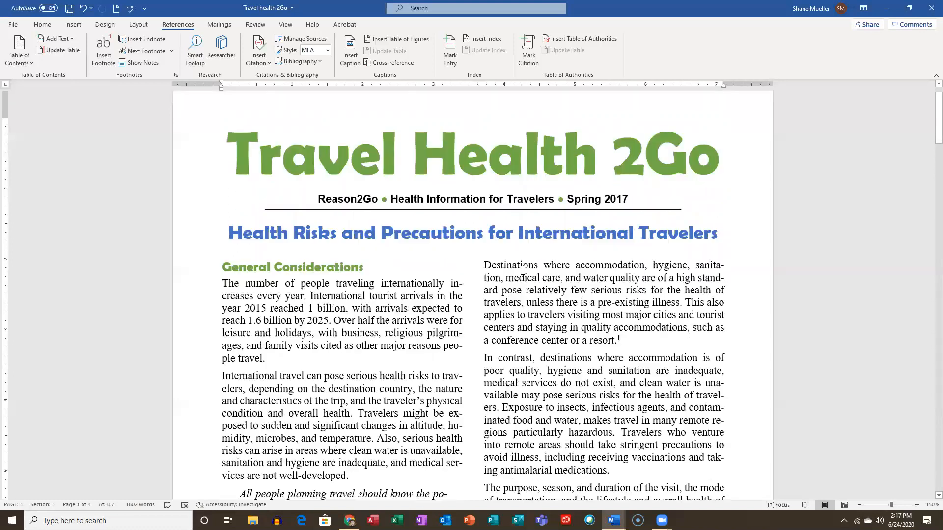
scroll(523, 270, down, 1)
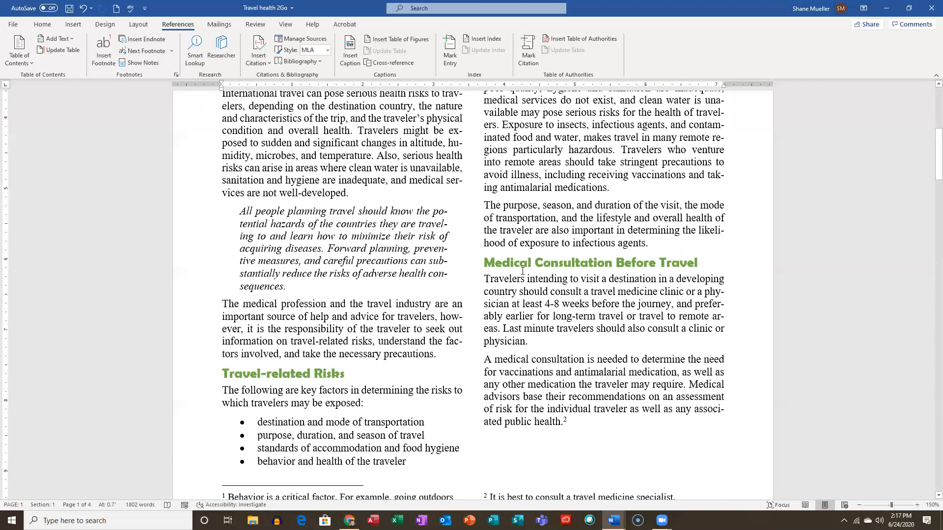
scroll(522, 270, up, 5)
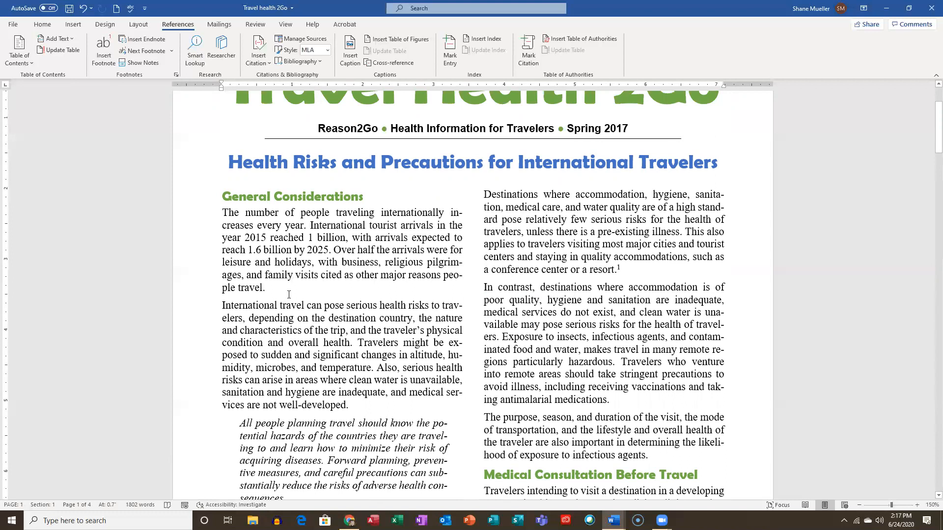
click(266, 290)
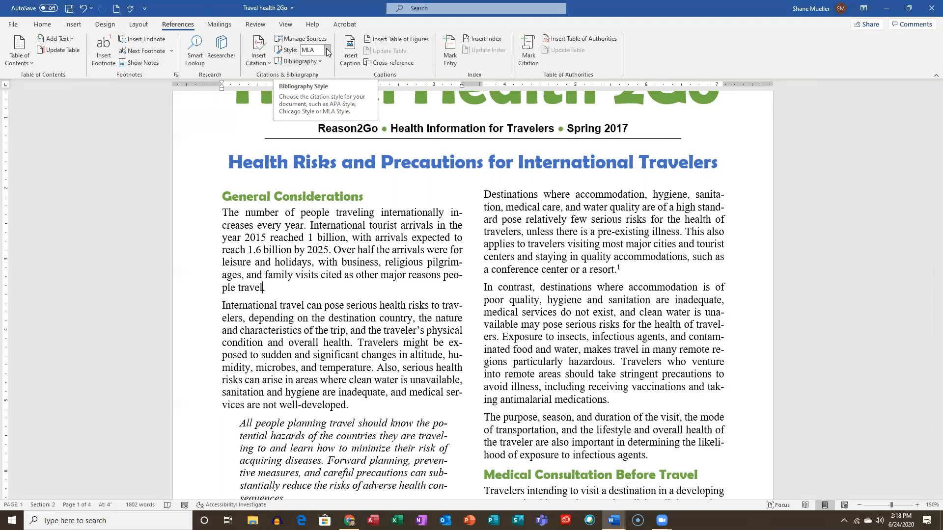
click(326, 51)
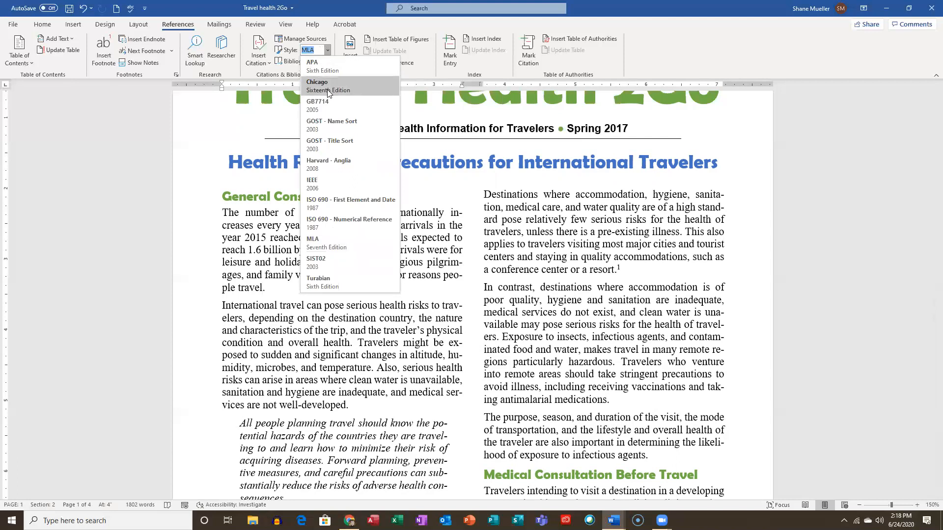
click(319, 51)
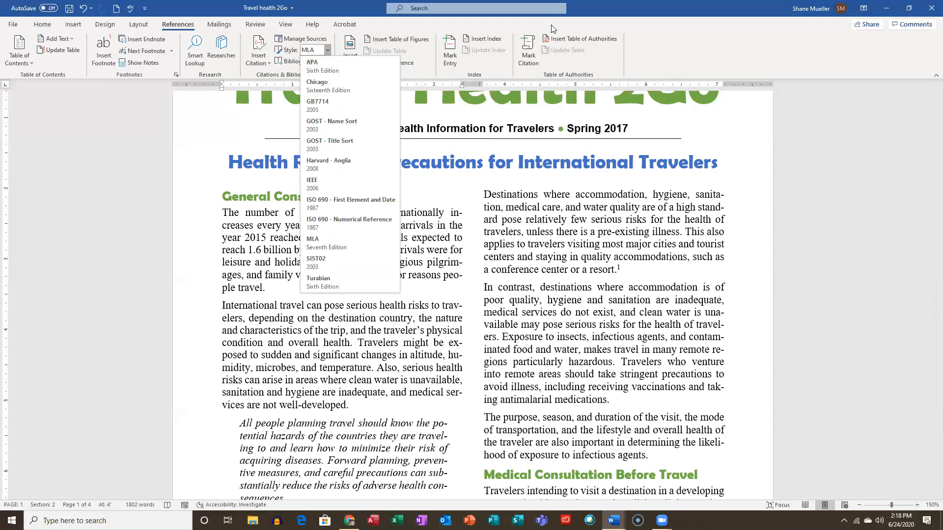
click(744, 36)
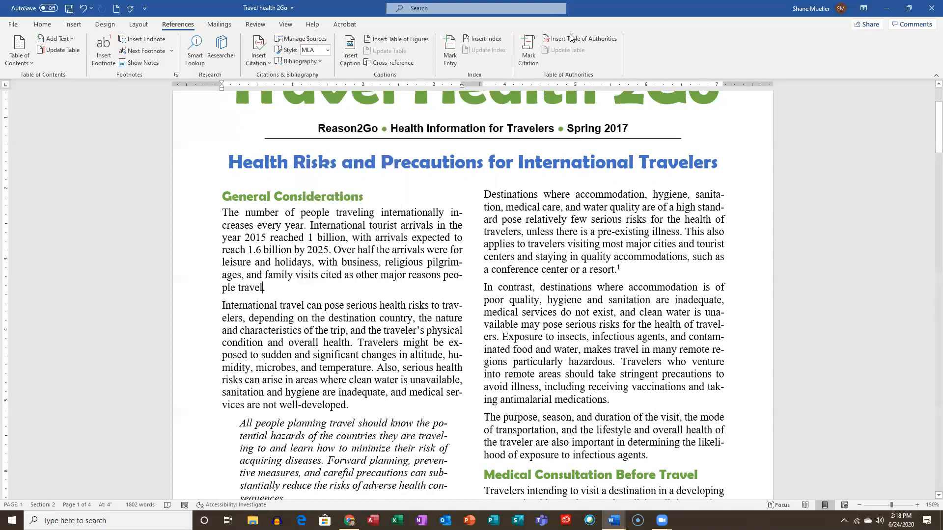
click(328, 50)
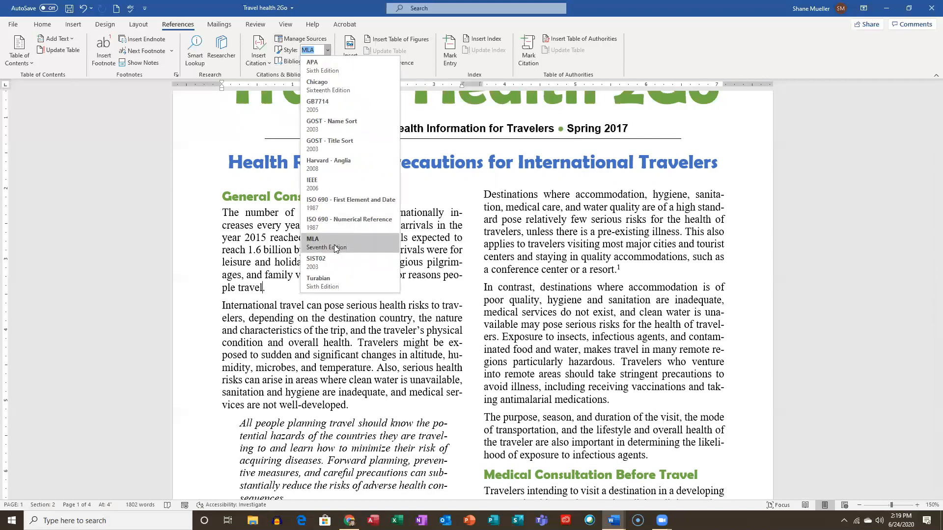
click(334, 246)
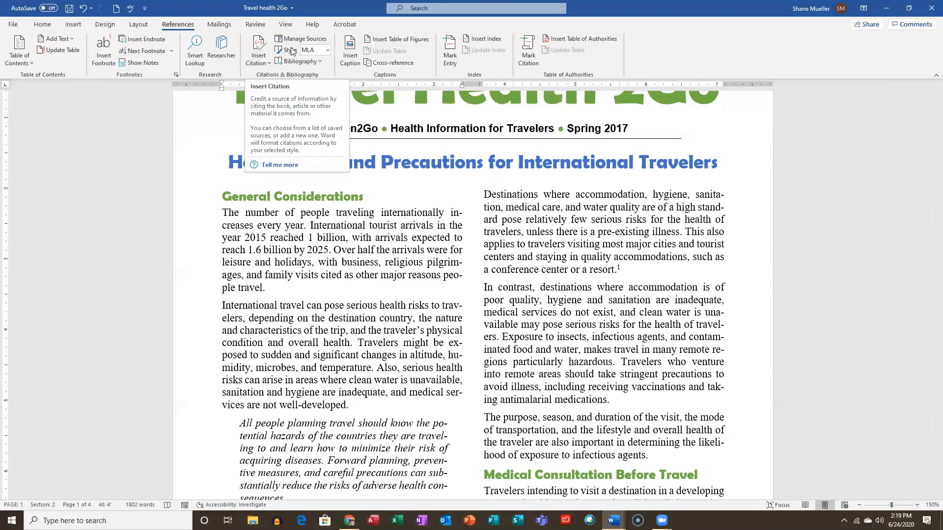
Start a new citation source after "people travel" and set its source type to Report.
click(260, 47)
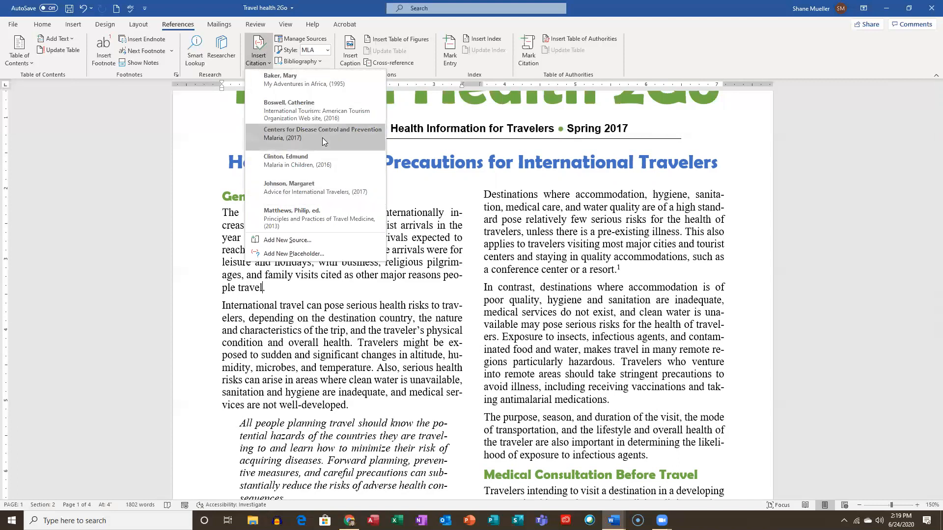
click(290, 240)
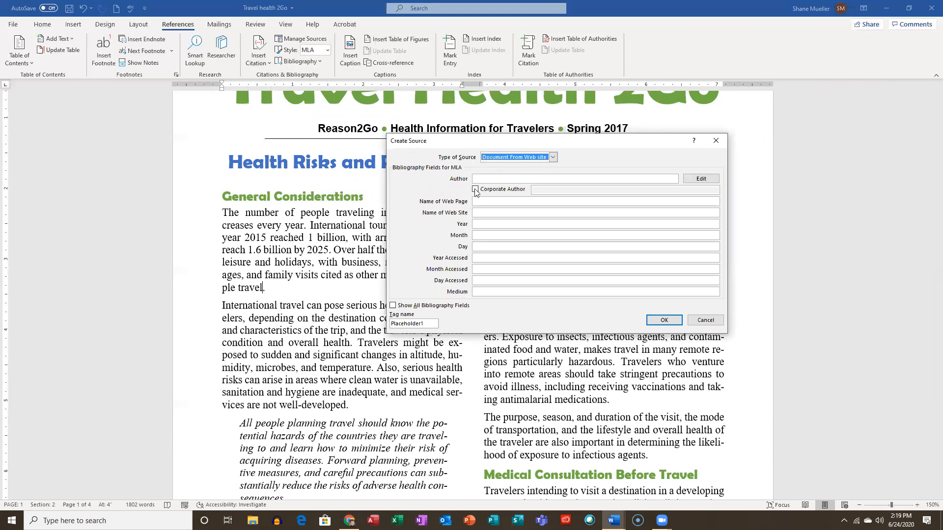
click(553, 158)
click(552, 167)
click(552, 167)
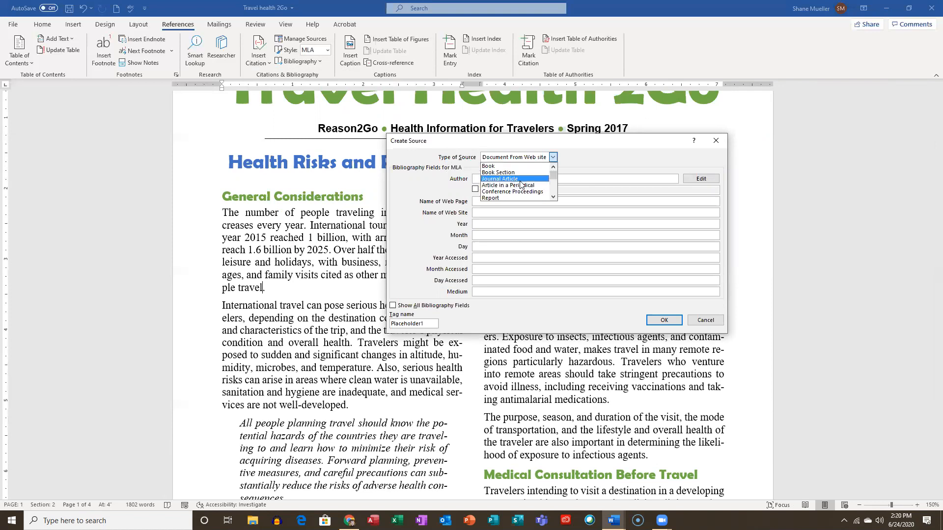
click(553, 198)
click(553, 197)
click(553, 197)
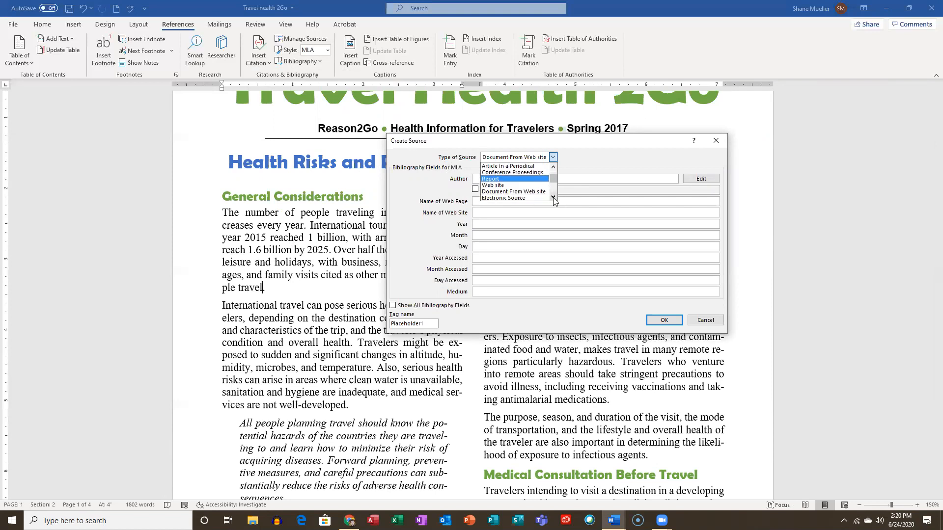
click(492, 179)
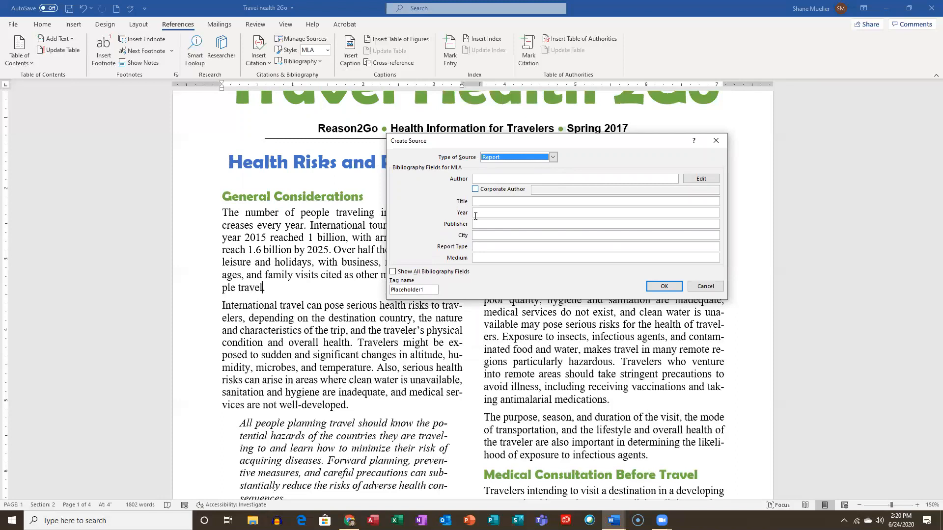
Give the report source the corporate author World Tourism Organization, the title Tourism Highlights and the year 2017.
click(474, 190)
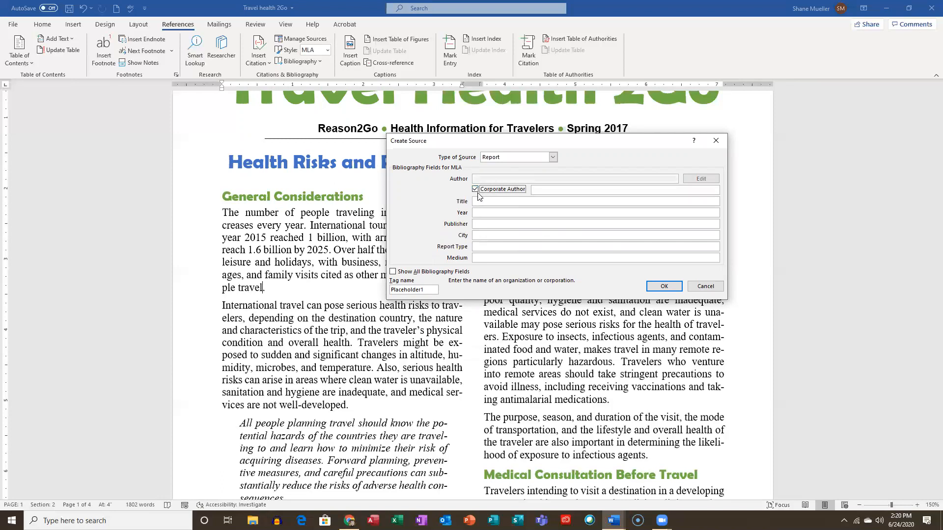
click(553, 190)
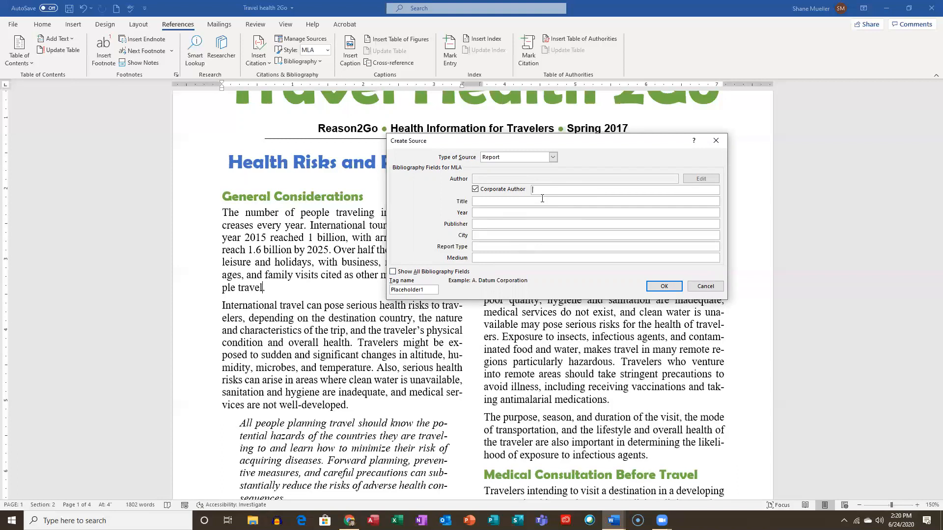
text(World Tourism Organization)
key(Tab)
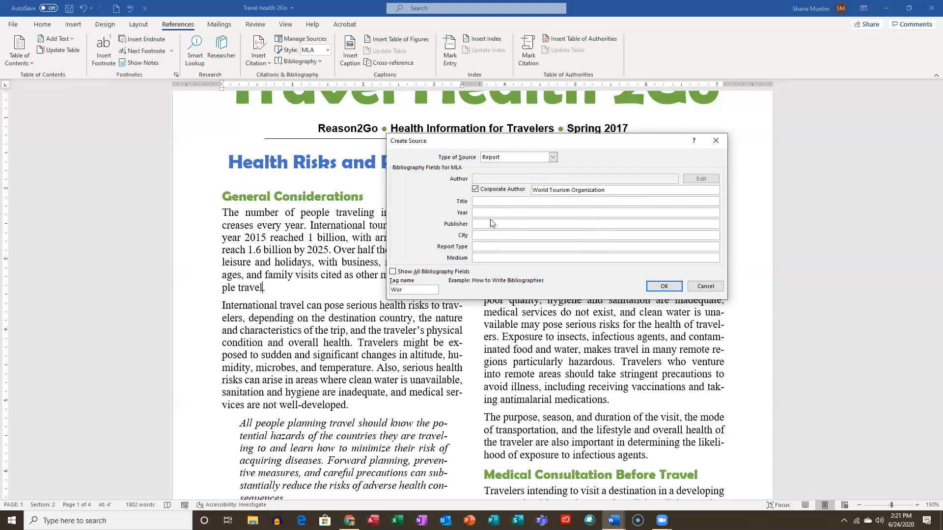
click(485, 202)
click(620, 191)
key(Tab)
text(Tourism Highlights)
key(Tab)
text(2017)
key(Tab)
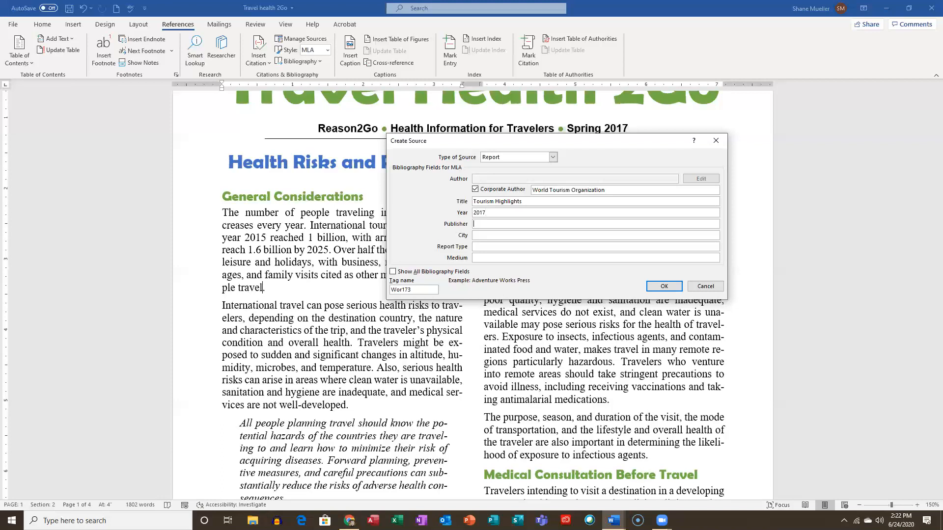
Complete the source with publisher World Tourism Organization, city Madrid, report type White paper and medium Print, and insert its citation.
text(World Tourism Organization)
key(Tab)
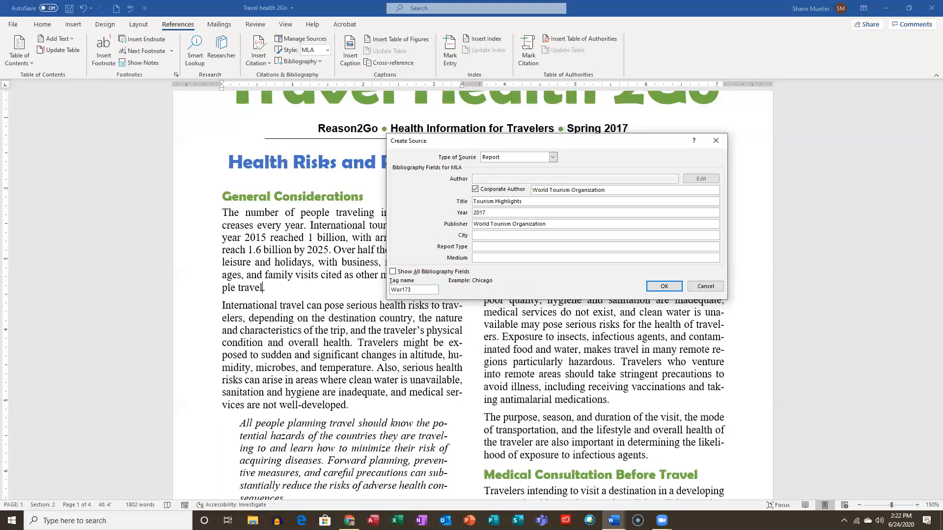
text(Madrid)
key(Tab)
text(White paper)
key(Tab)
text(Prin)
click(664, 288)
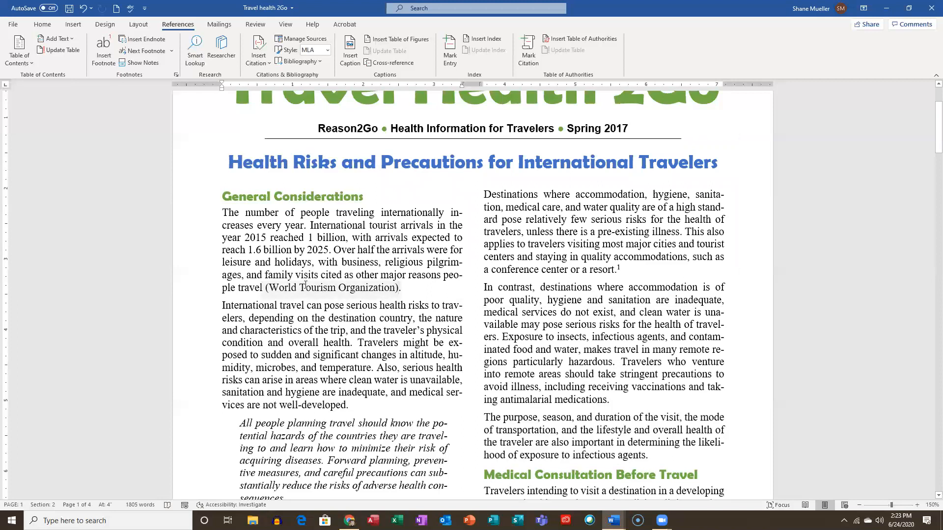
click(335, 287)
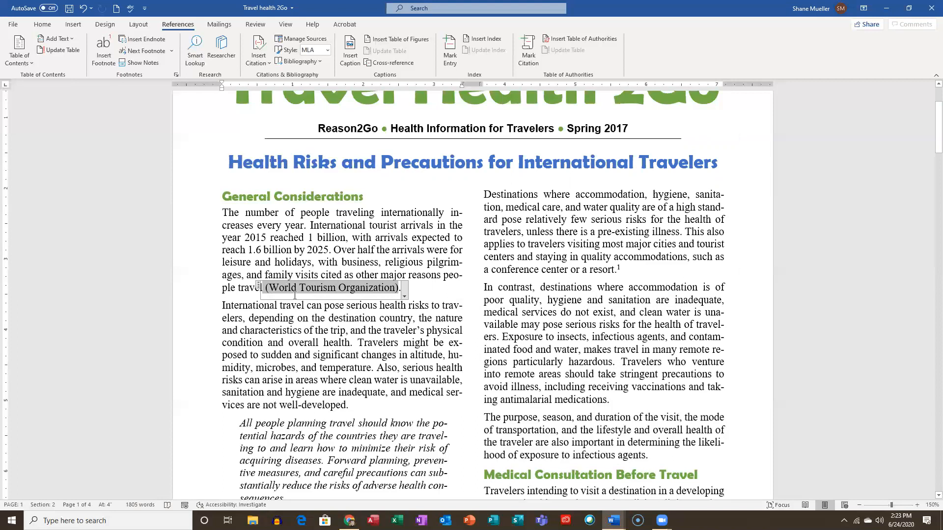
click(404, 296)
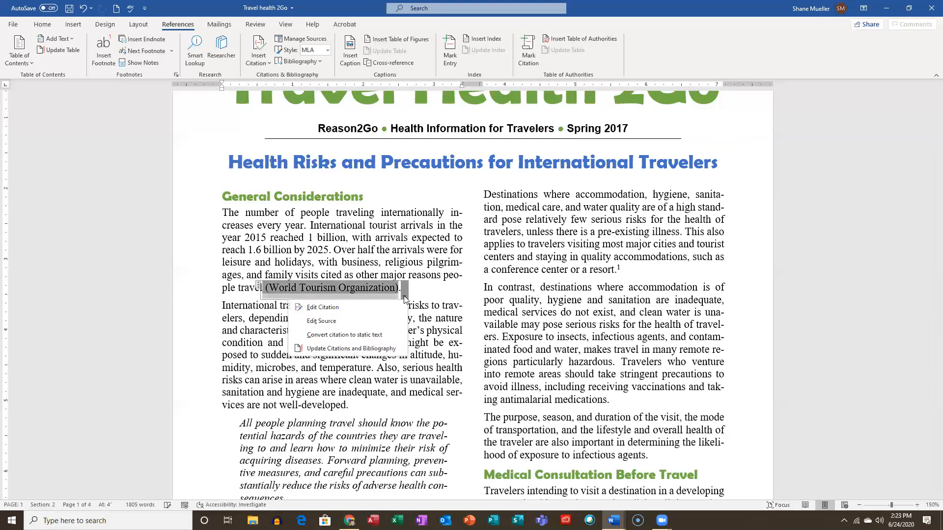
click(328, 308)
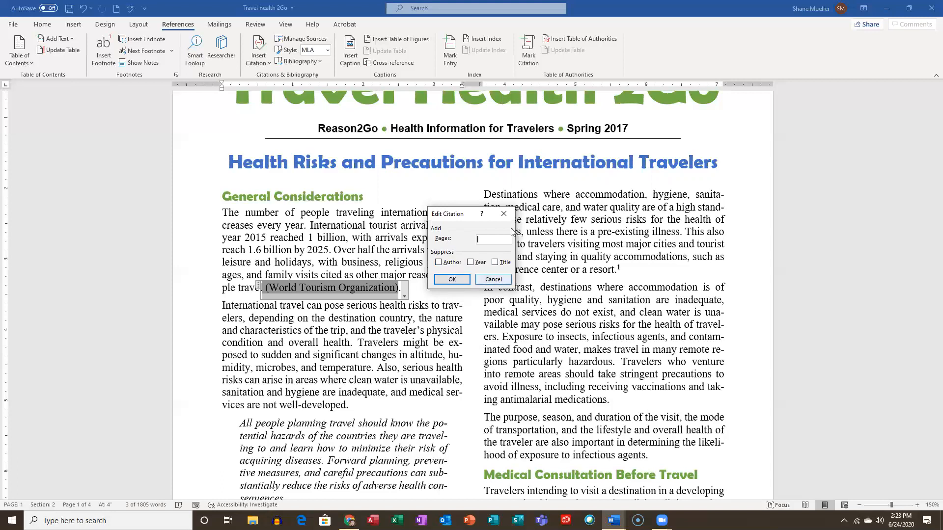
click(503, 214)
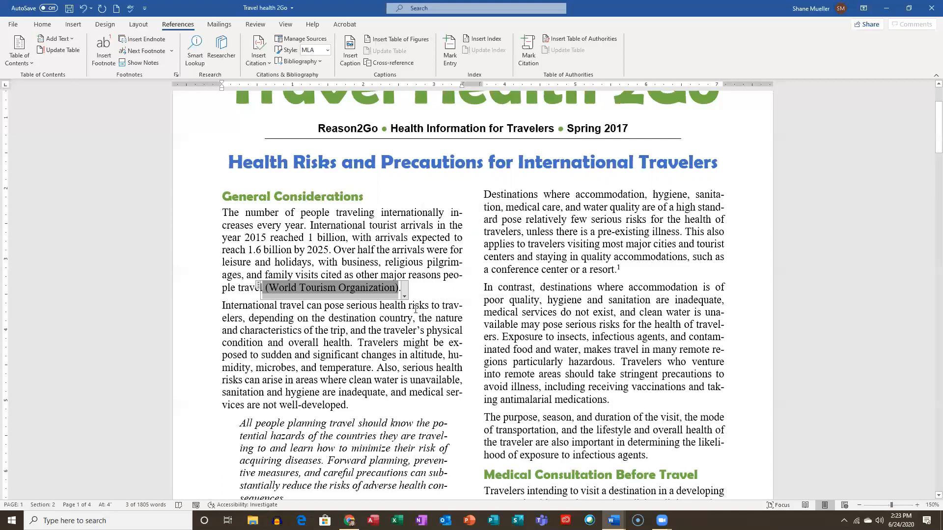
click(364, 349)
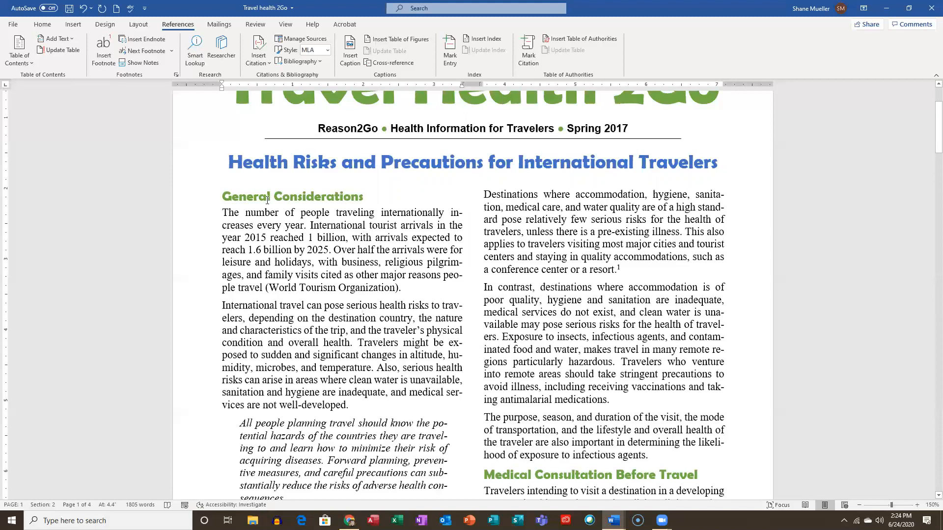
click(226, 42)
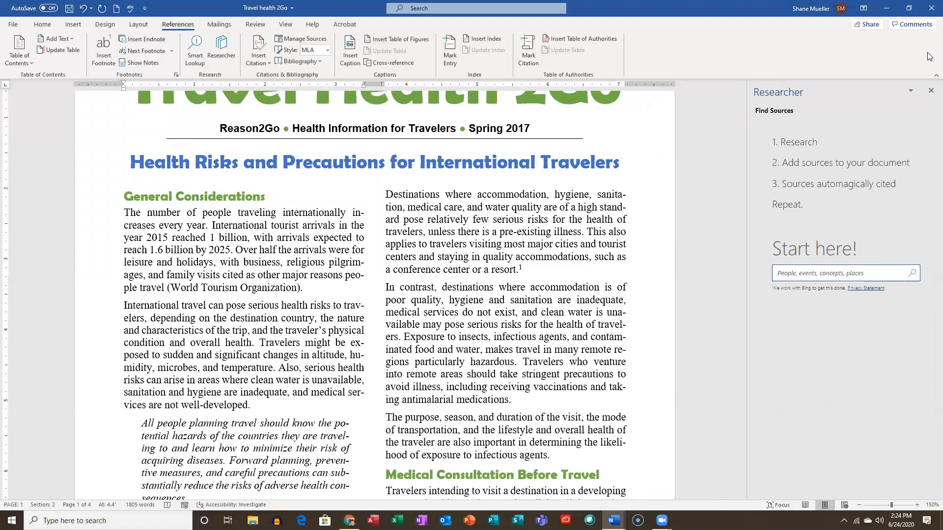
click(929, 92)
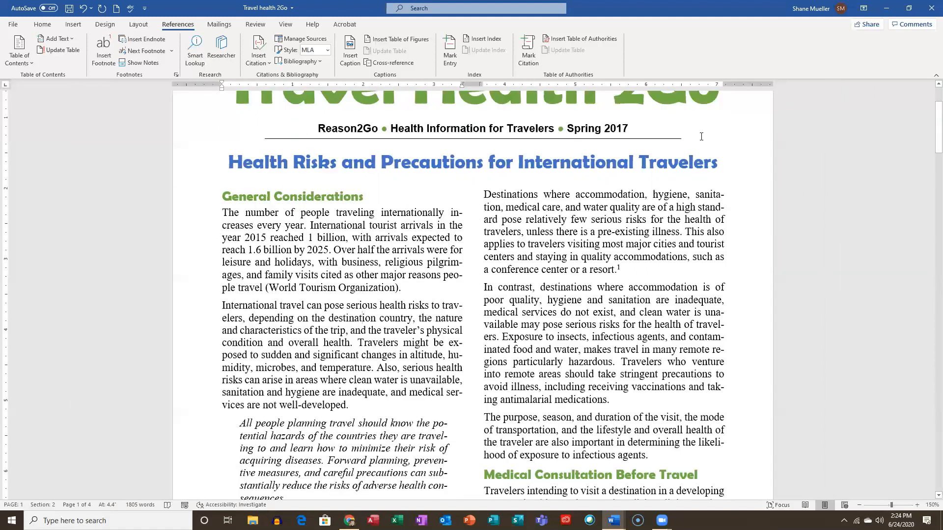
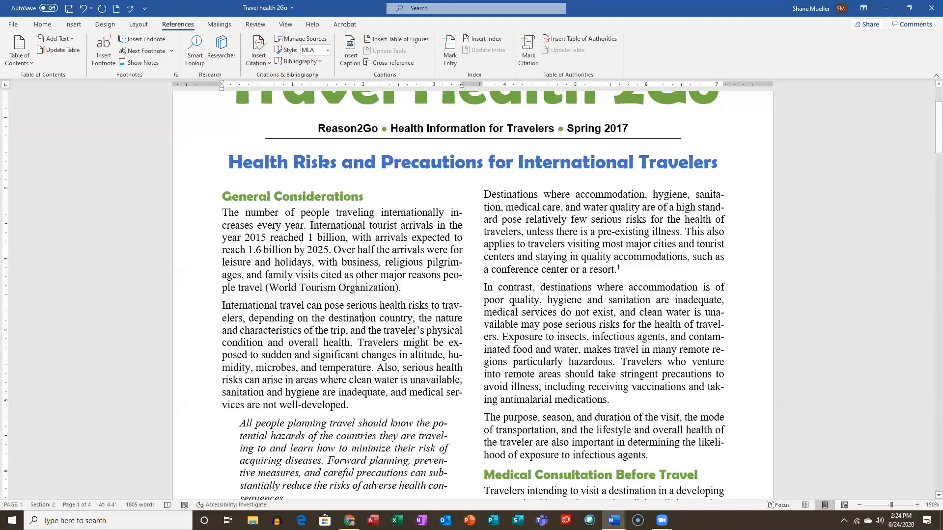
Edit the World Tourism Organization citation to add page number 19.
click(316, 287)
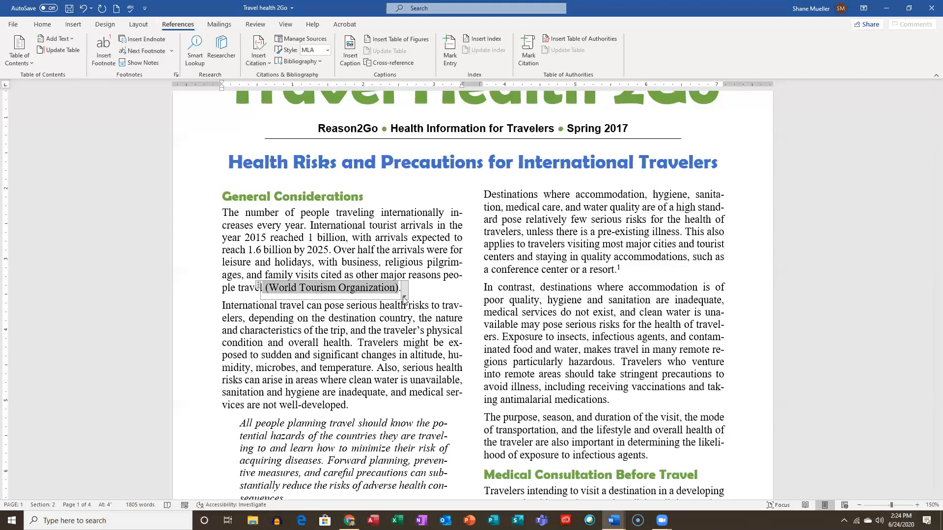
click(404, 296)
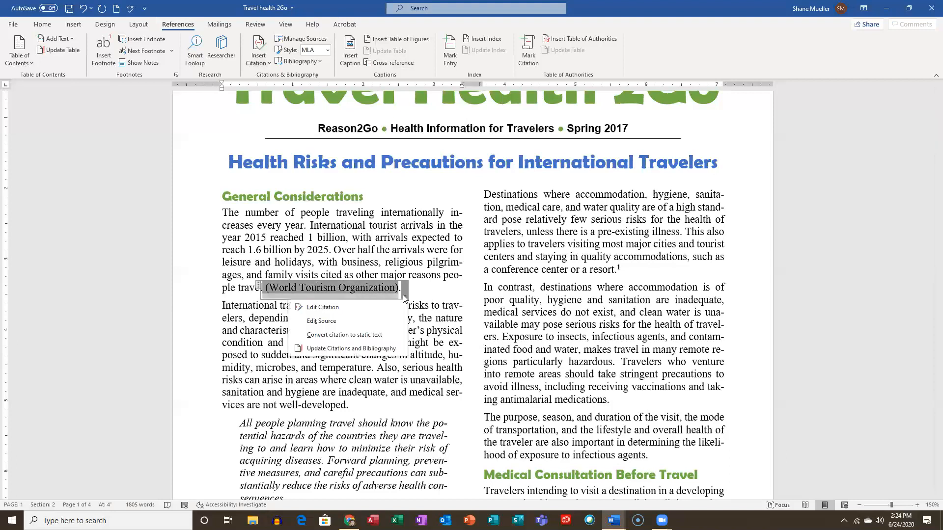
click(325, 308)
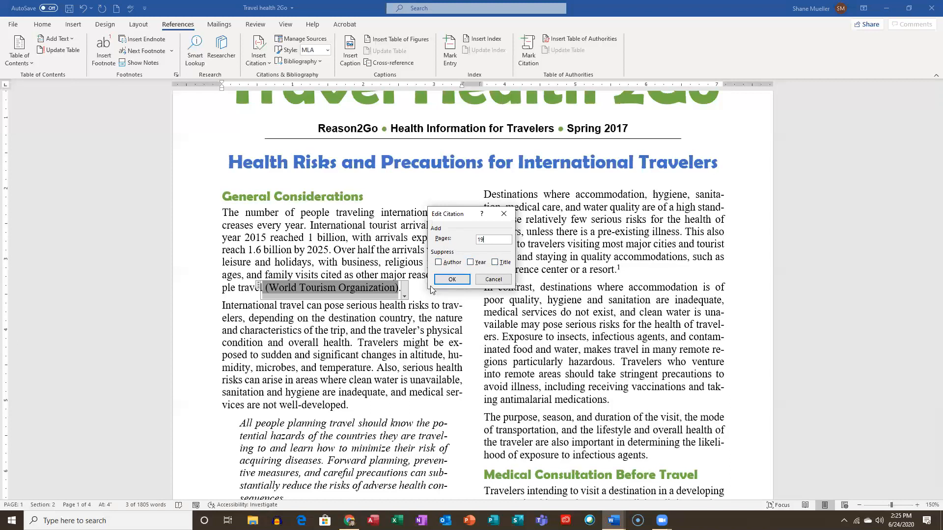
click(455, 280)
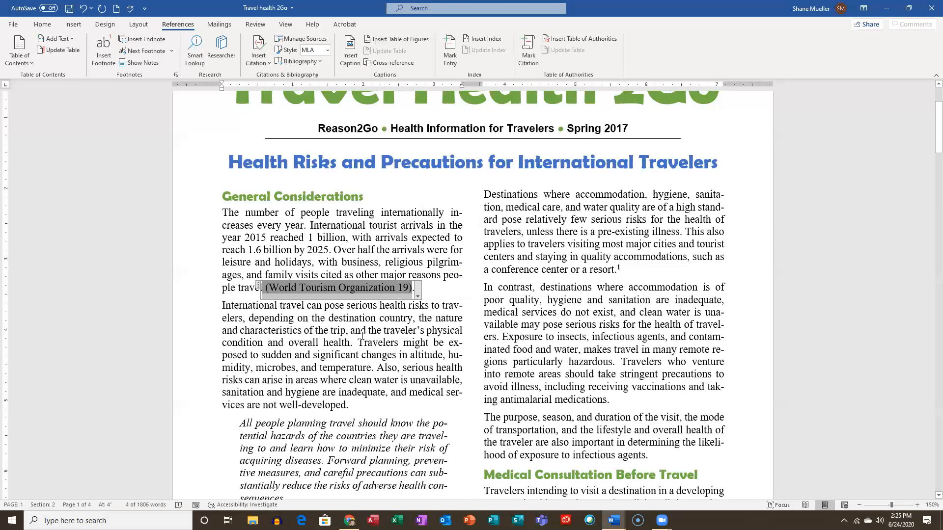
click(352, 310)
click(425, 286)
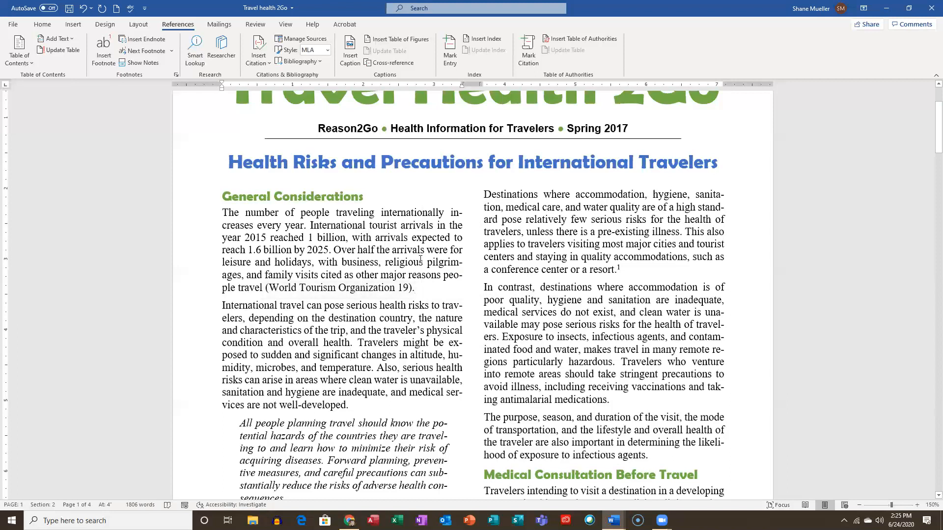
Go to the Preventive Options for Serious Travel Health Issues table on page 2 and show formatting marks.
scroll(579, 210, down, 10)
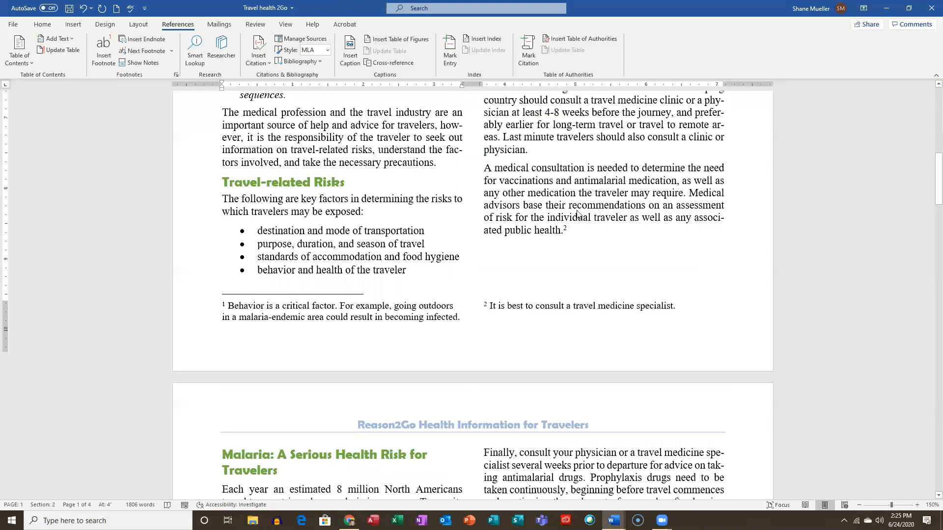
scroll(579, 210, down, 8)
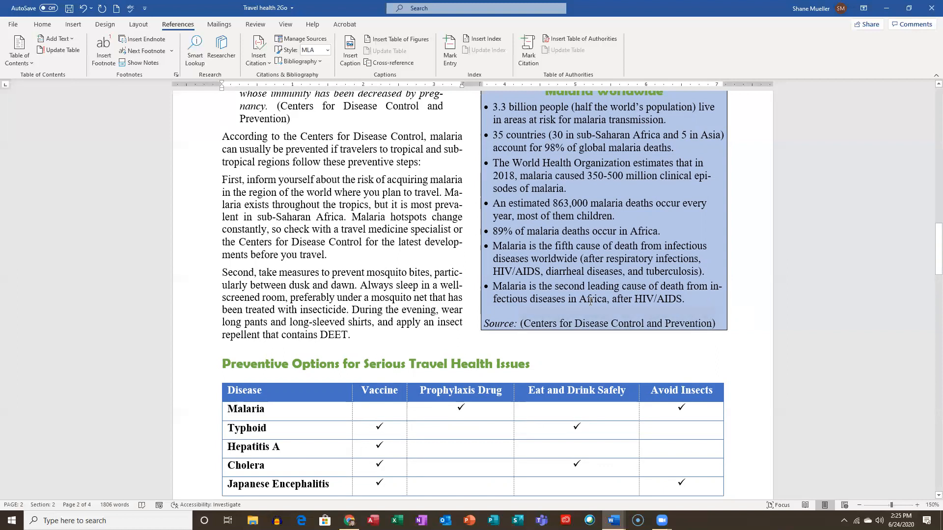
scroll(409, 287, down, 5)
scroll(412, 280, up, 2)
scroll(294, 301, down, 1)
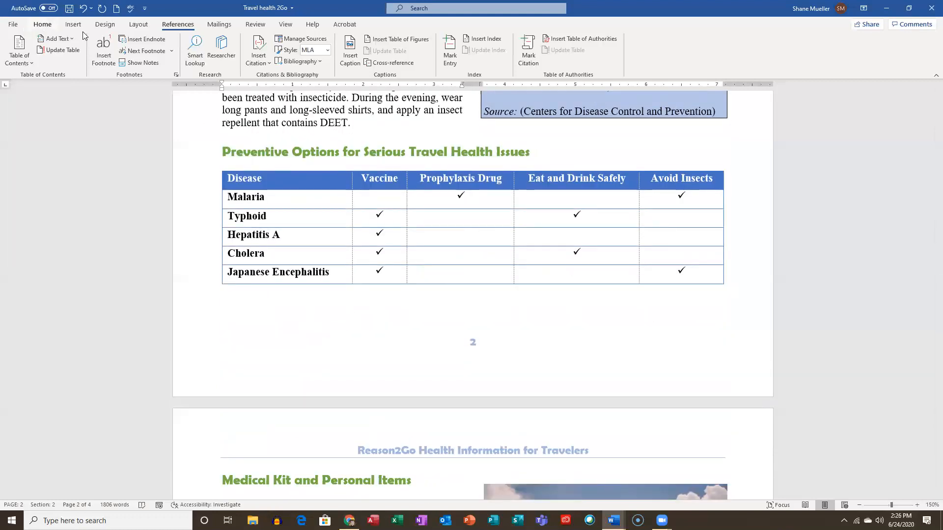
click(42, 24)
click(328, 42)
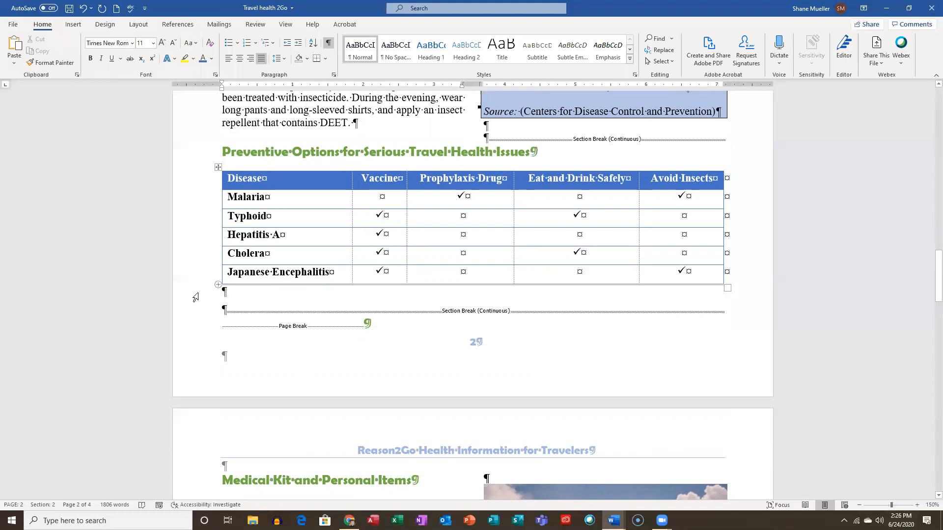
Enter "Source:" followed by a space in the blank paragraph directly below the Preventive Options table.
click(223, 292)
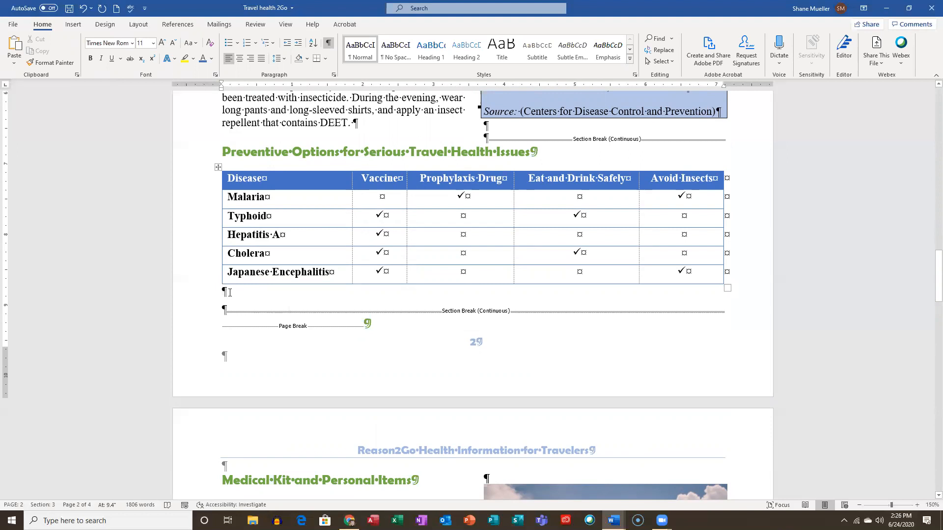
mouse_move(222, 290)
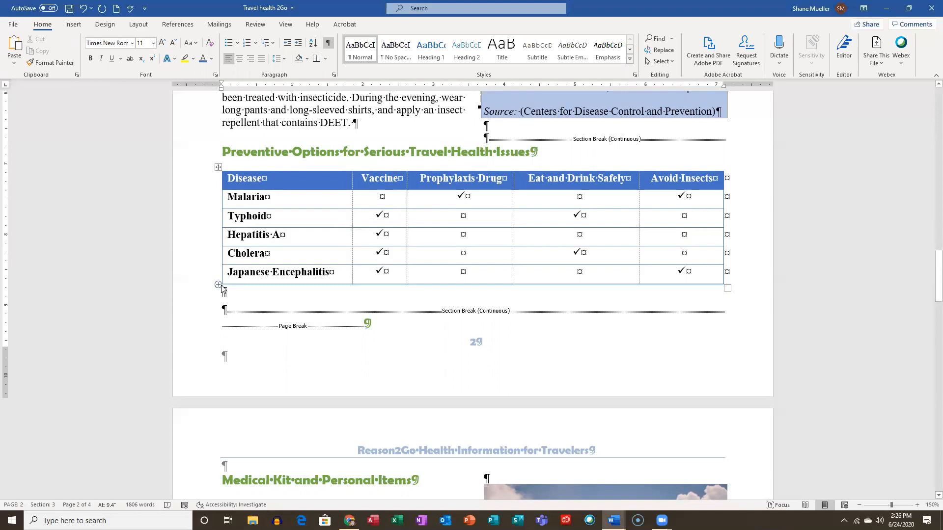
click(222, 290)
text(Source)
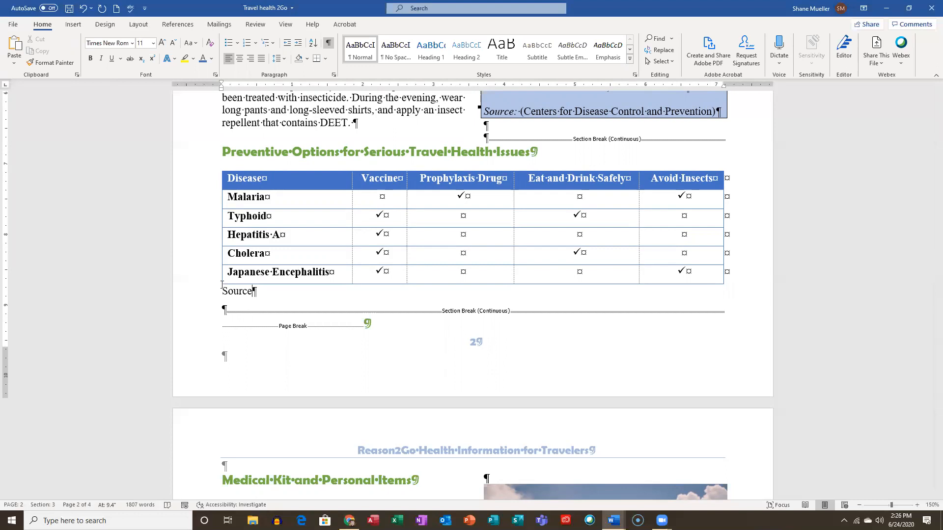
text(:)
Italicize "Source:" below the table and place the insertion point after its trailing space.
drag(220, 292, 255, 294)
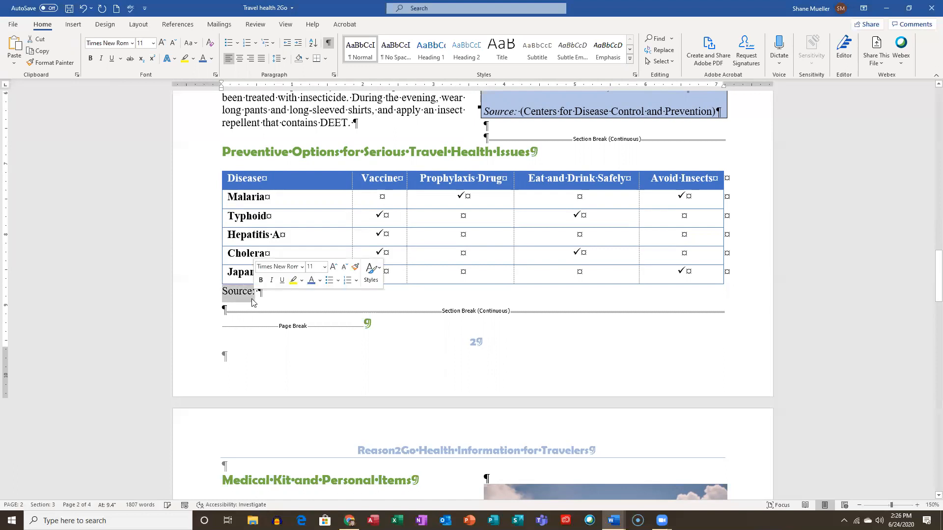
click(271, 279)
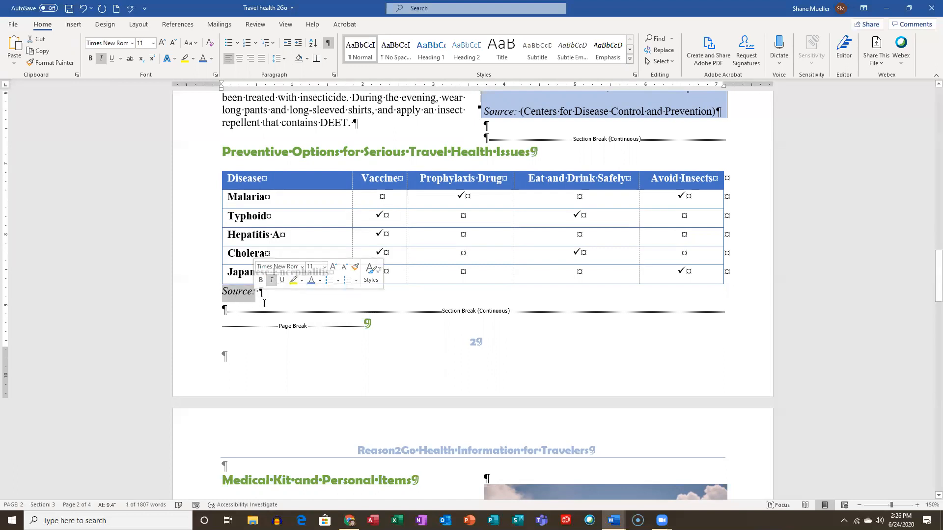
click(268, 296)
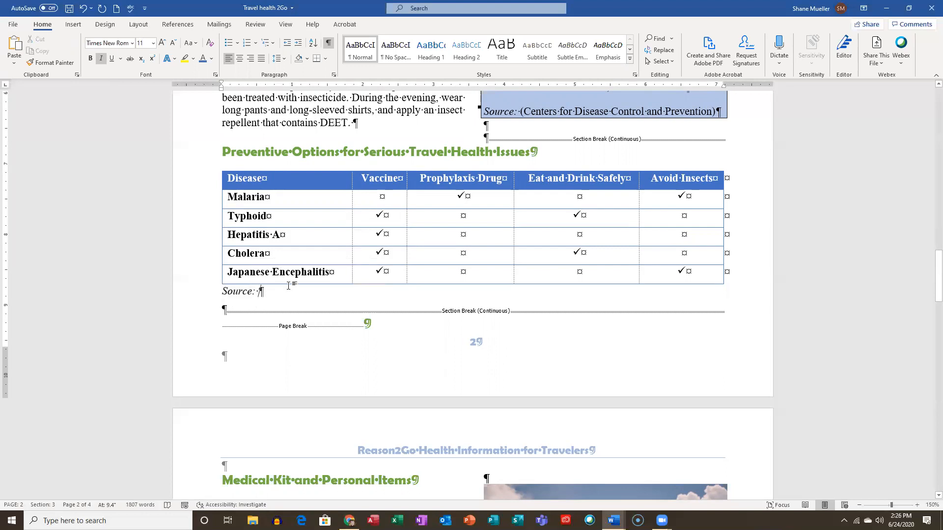
key(Down)
key(Up)
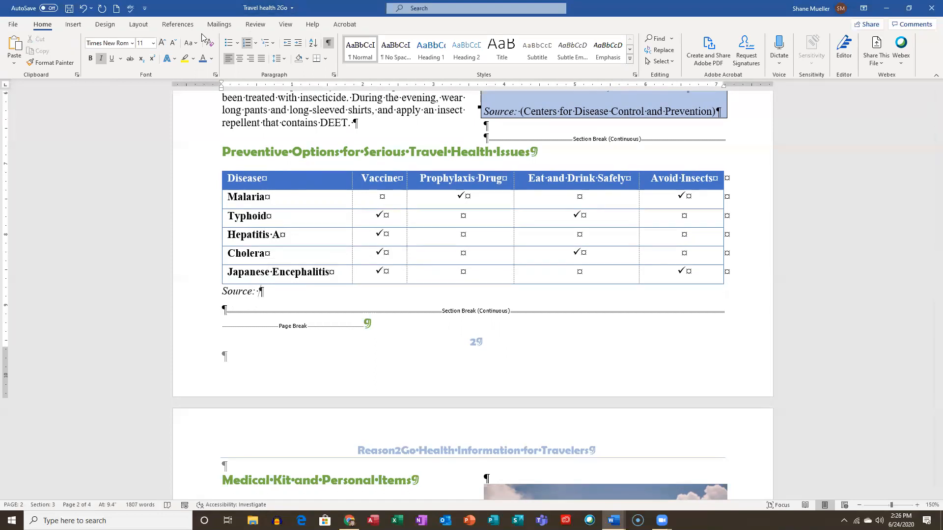
Insert a citation to the Advice for International Travelers (2017) source after "Source:" below the Preventive Options table.
click(182, 28)
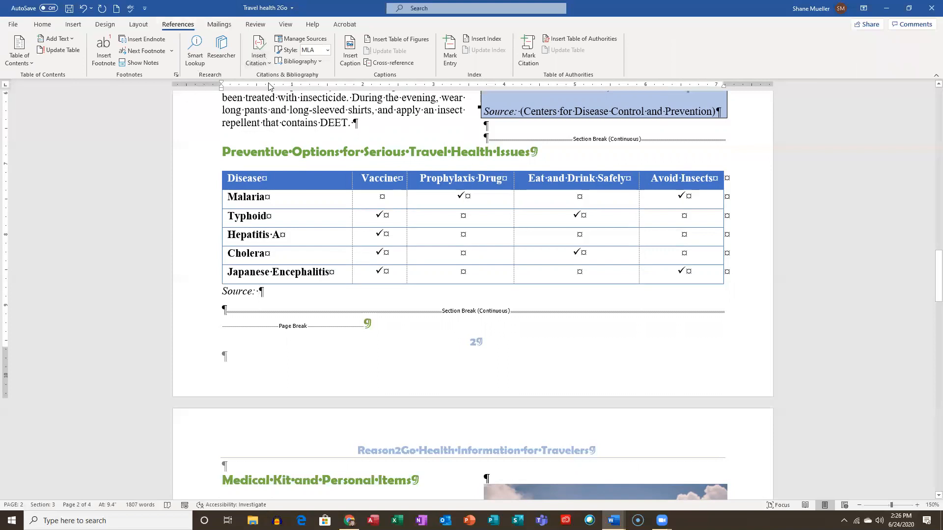
click(269, 63)
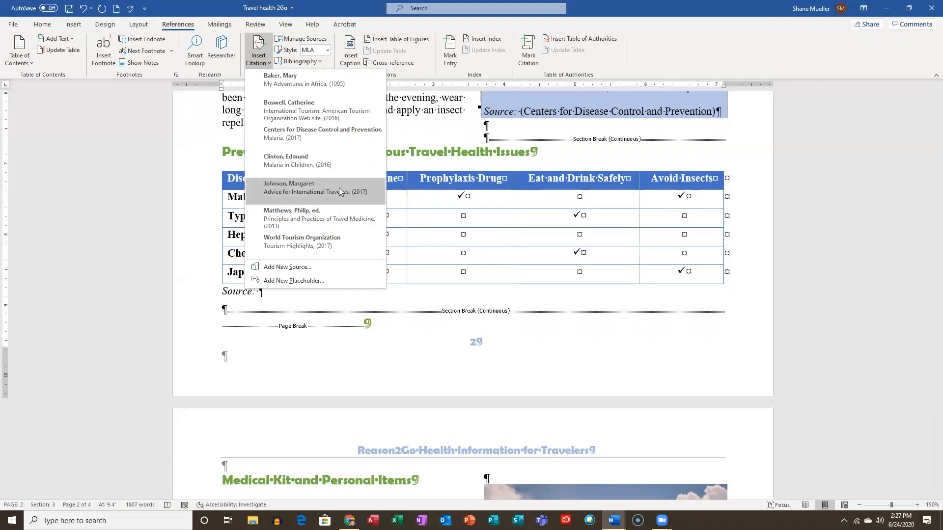
click(305, 186)
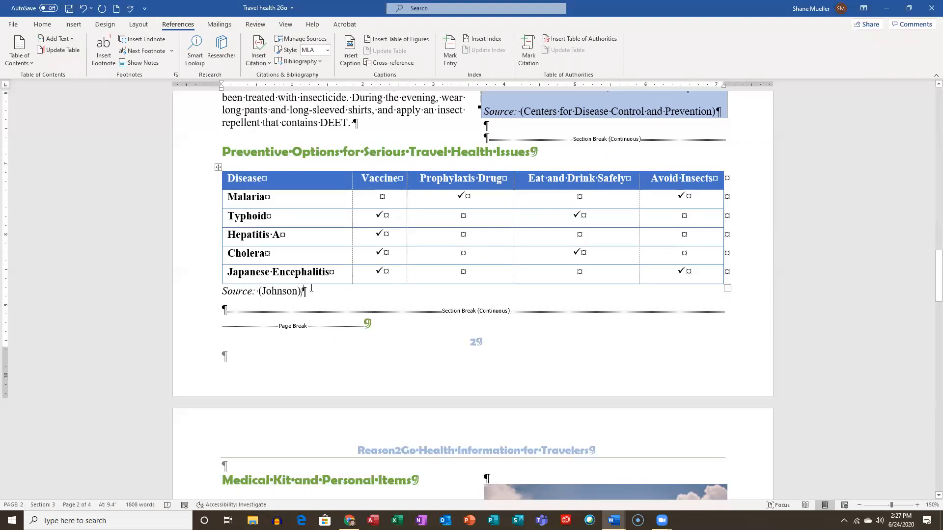
Add page number 55 to the citation below the Preventive Options table and save the document.
click(296, 292)
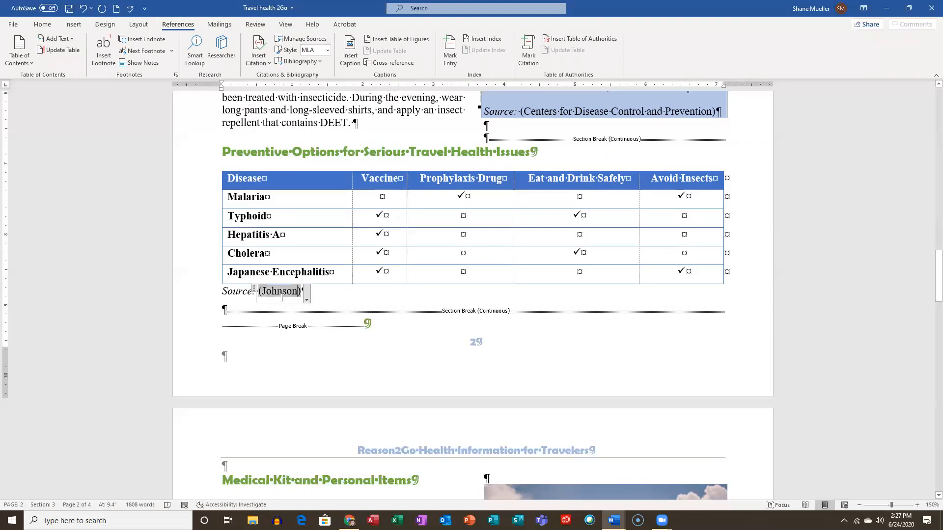
click(308, 303)
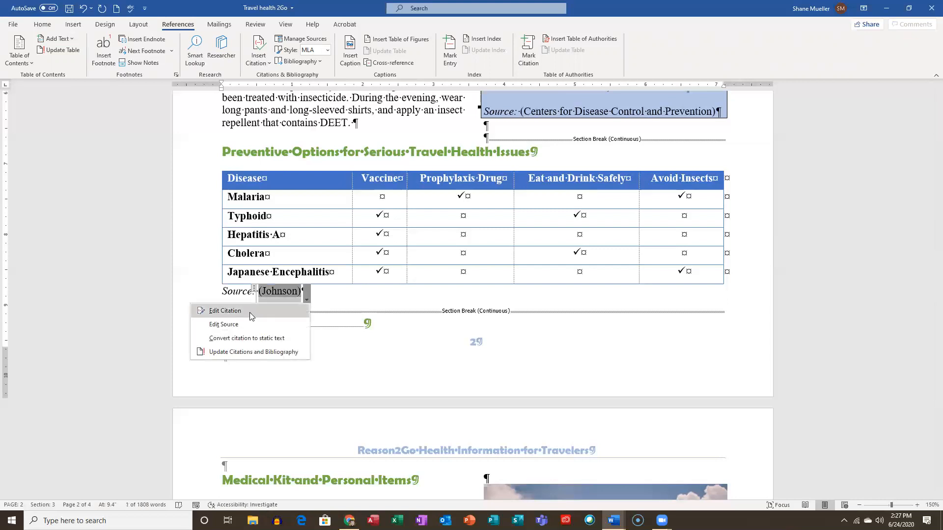
click(249, 312)
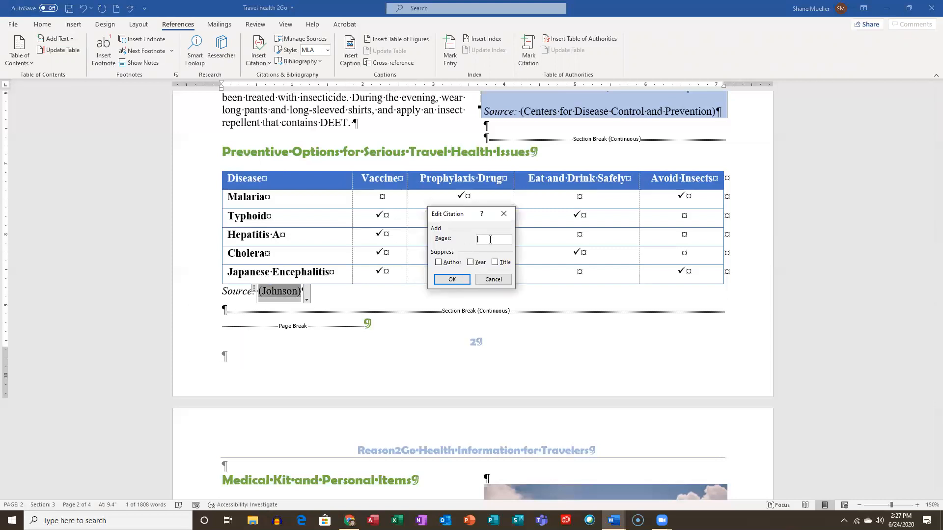
text(55)
click(455, 280)
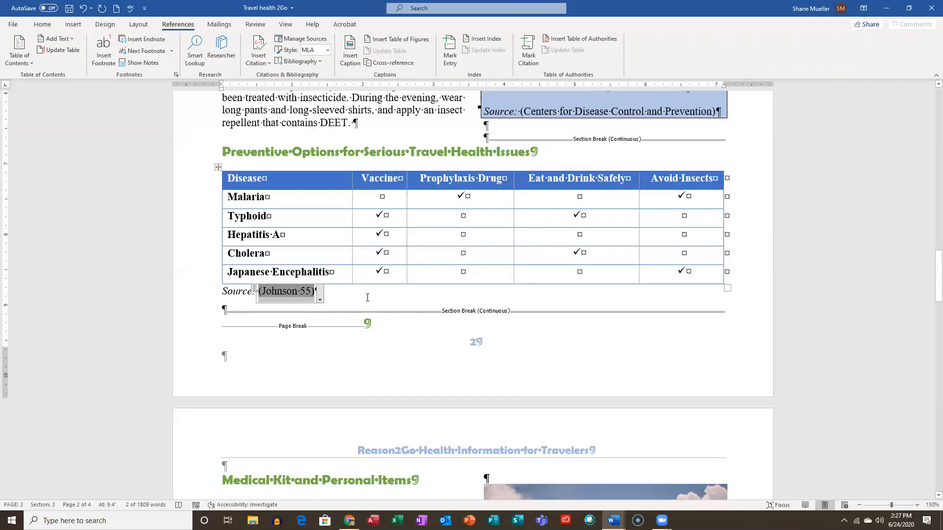
click(367, 298)
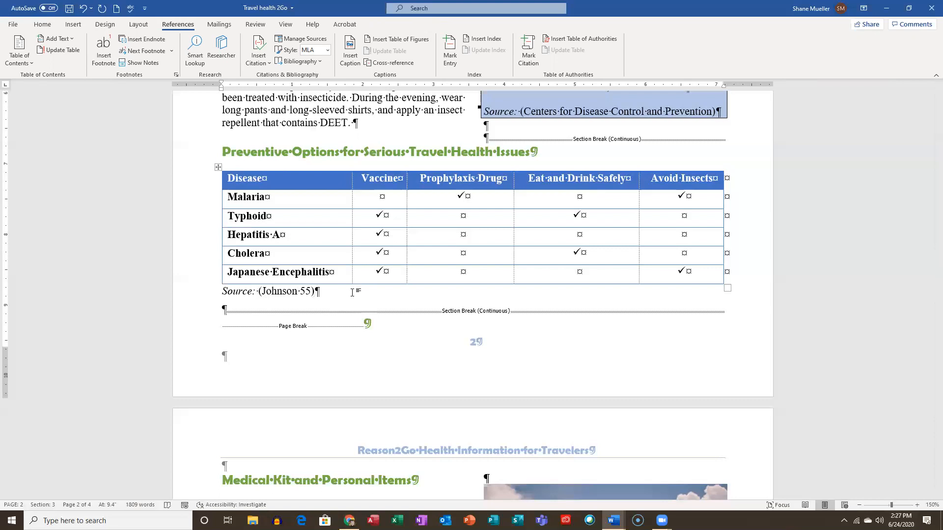
click(69, 8)
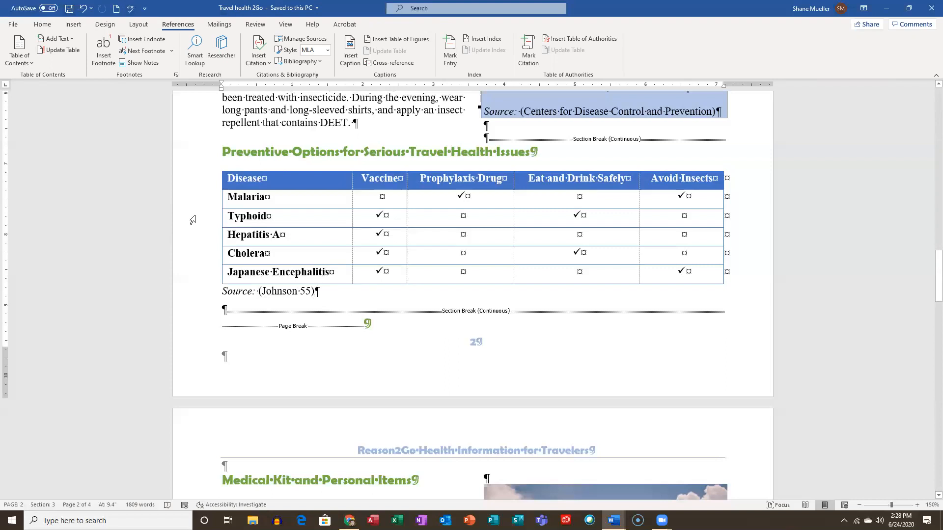
Go to the end of the document and review the master and current source lists in the Source Manager.
key(ctrl+End)
scroll(193, 220, down, 2)
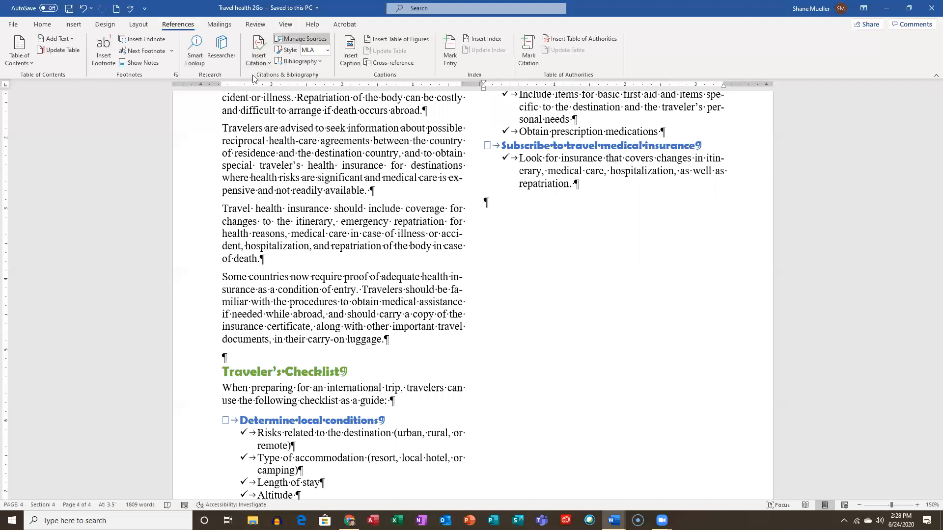
click(298, 39)
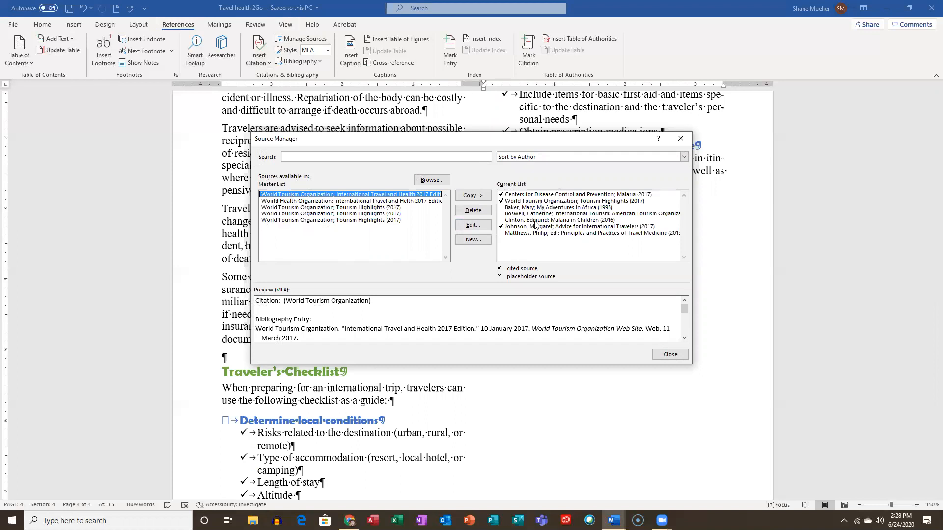
click(680, 140)
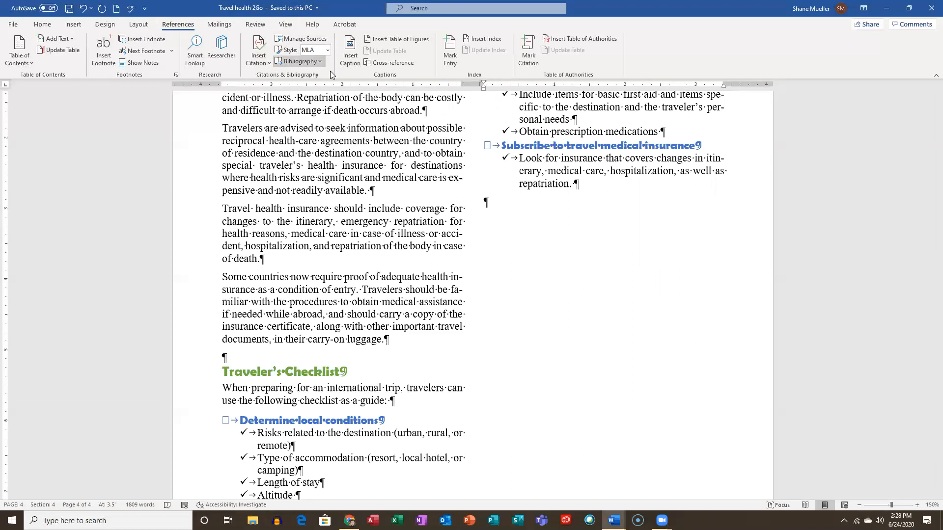
Delete the My Adventures in Africa (1995) source from the document's current source list.
click(299, 40)
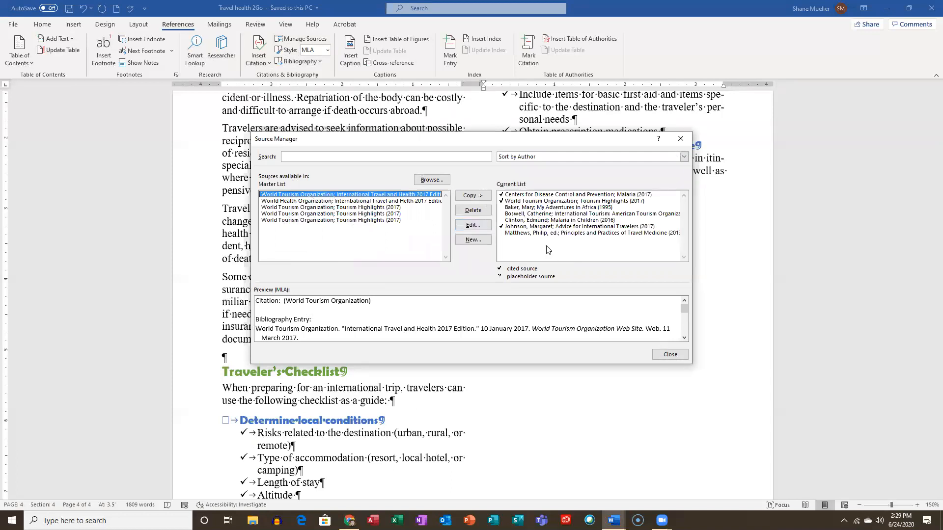
click(569, 207)
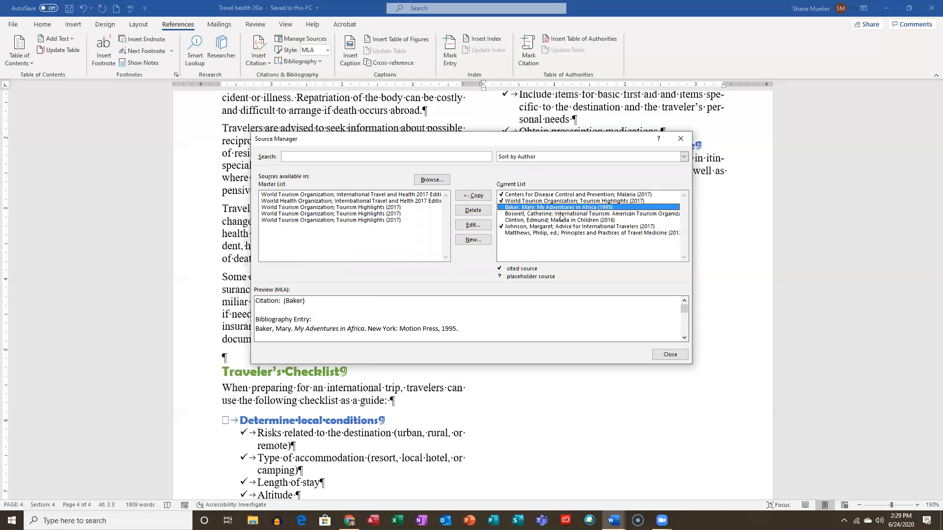
click(482, 212)
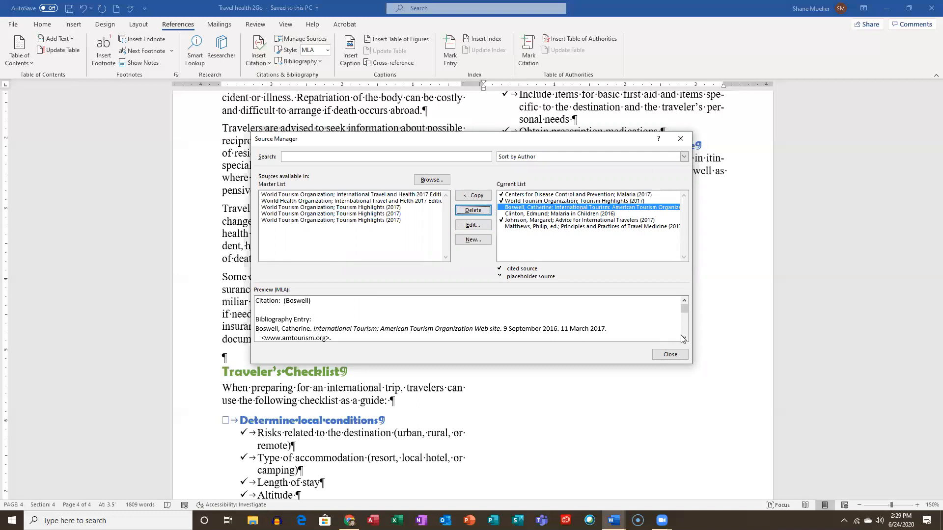
click(669, 355)
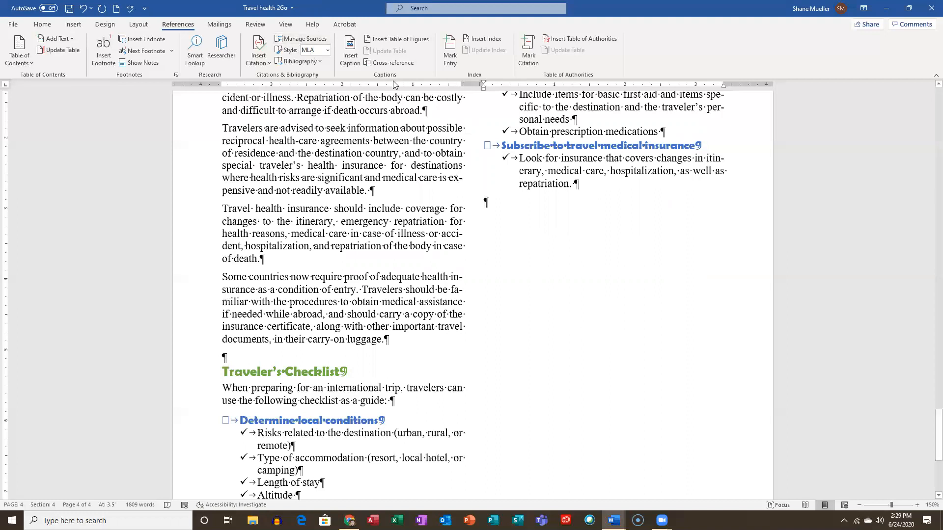
Preview the International Tourism: American Tourism Organization Web site source in the current source list.
click(305, 39)
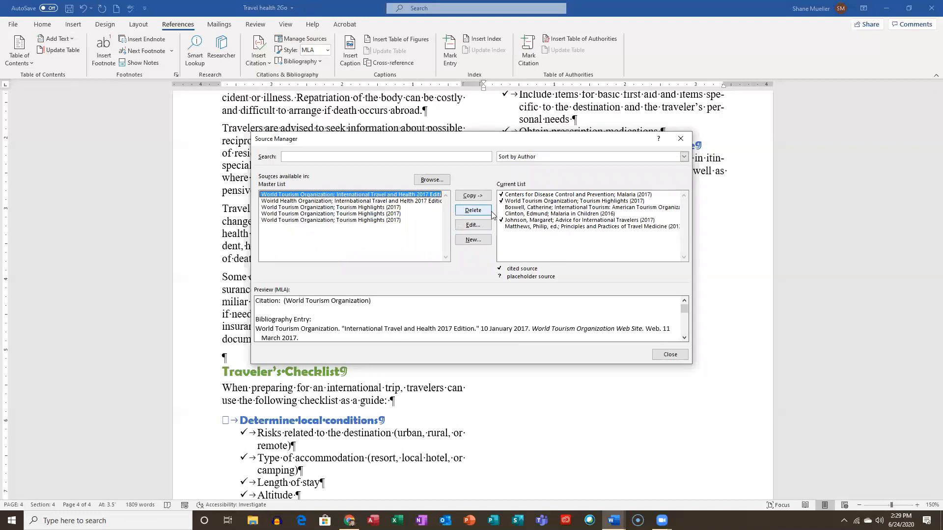
click(524, 207)
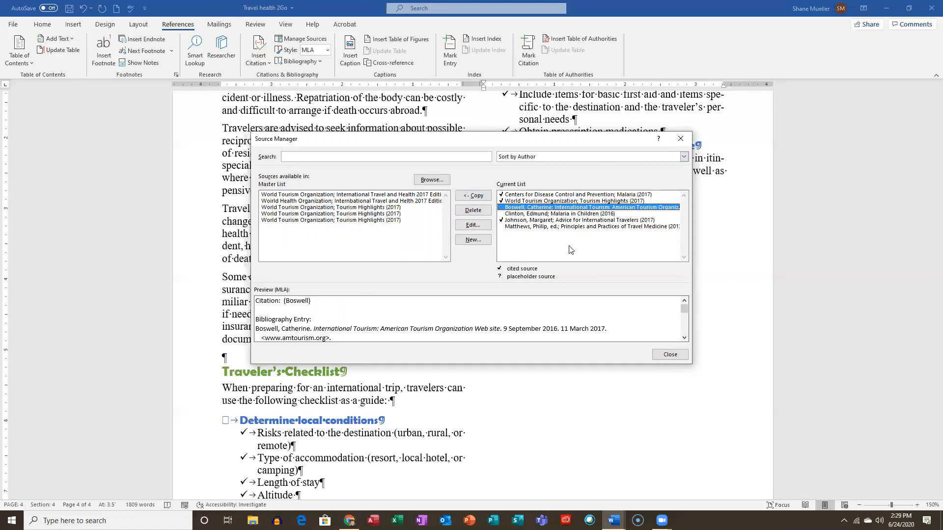
click(672, 358)
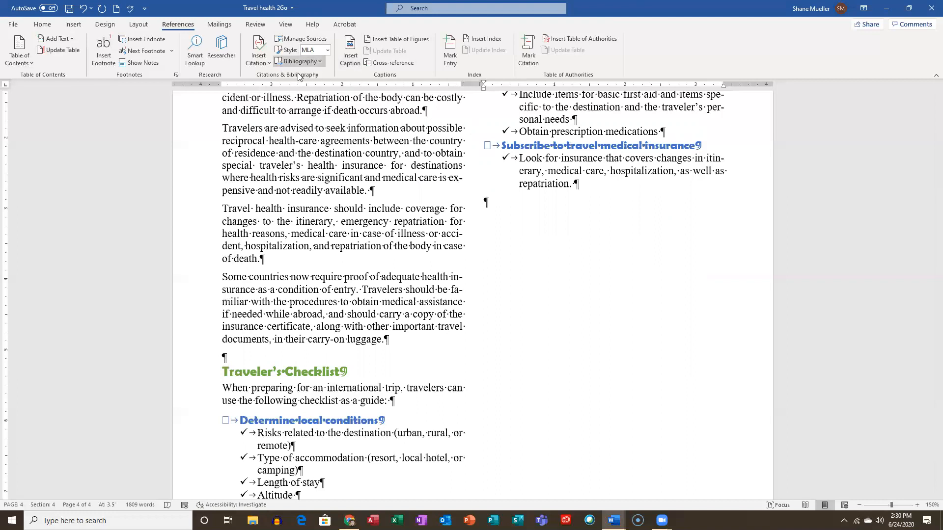
Insert a bibliography in the built-in References format in the blank paragraph at the end of the document.
click(323, 61)
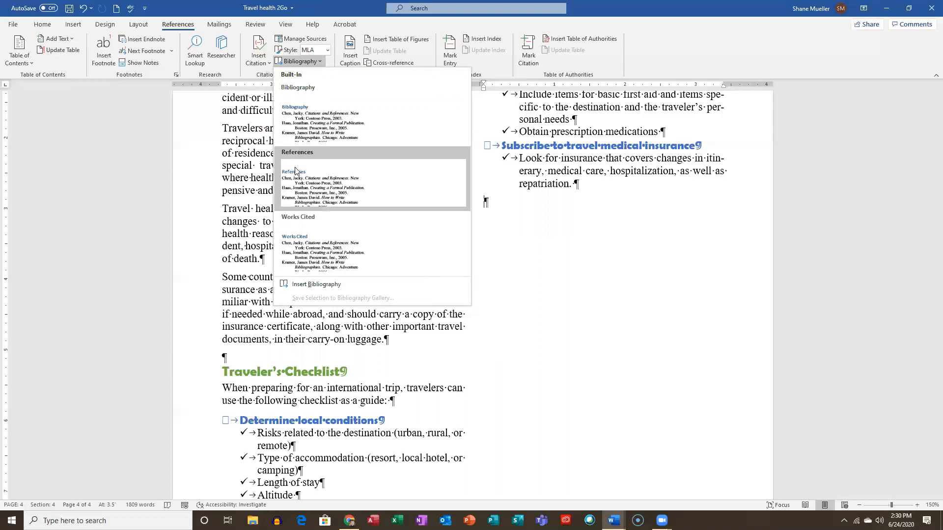
click(332, 191)
scroll(596, 292, up, 5)
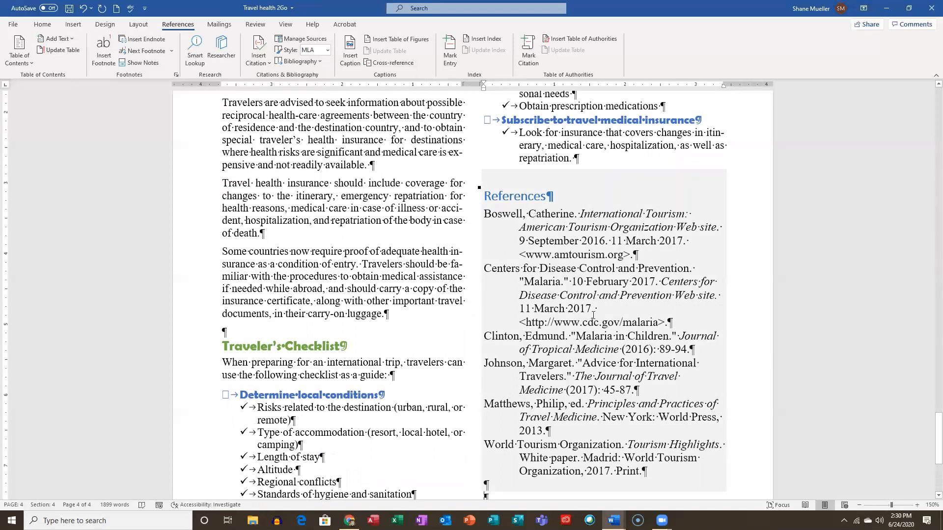
click(403, 151)
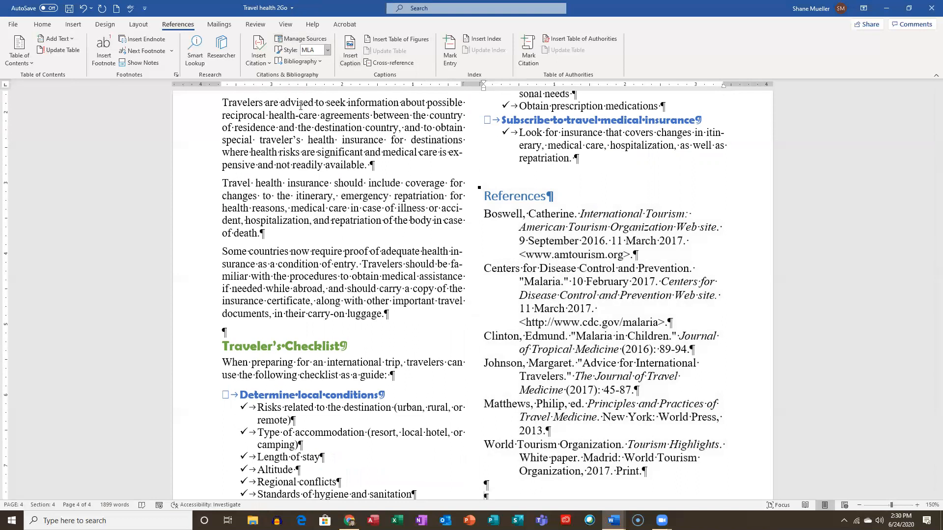
click(547, 353)
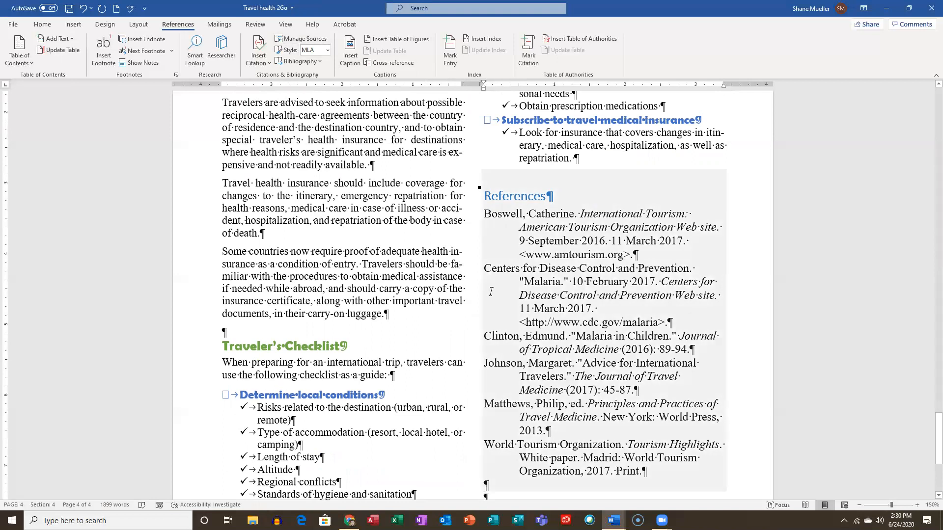
click(225, 227)
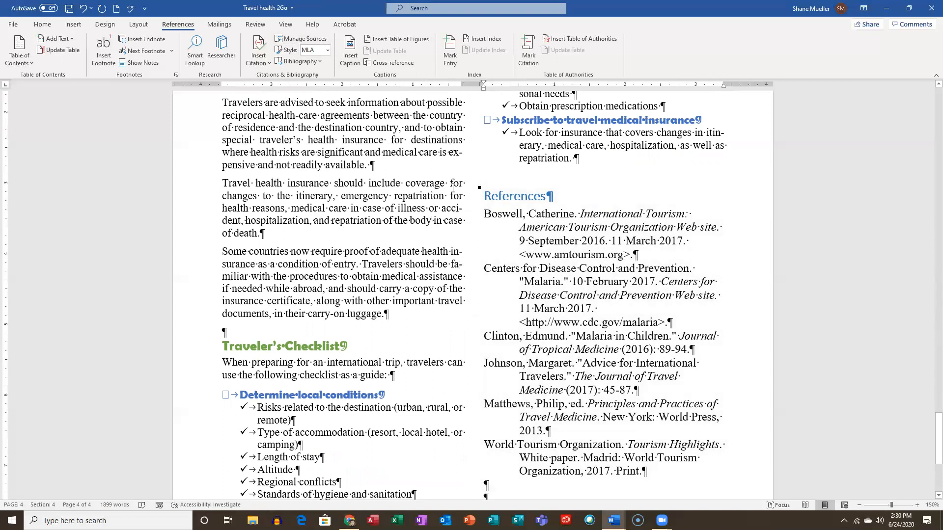
Change the font of the bibliography's References heading to Berlin Sans FB Demi.
click(509, 193)
drag(485, 196, 555, 203)
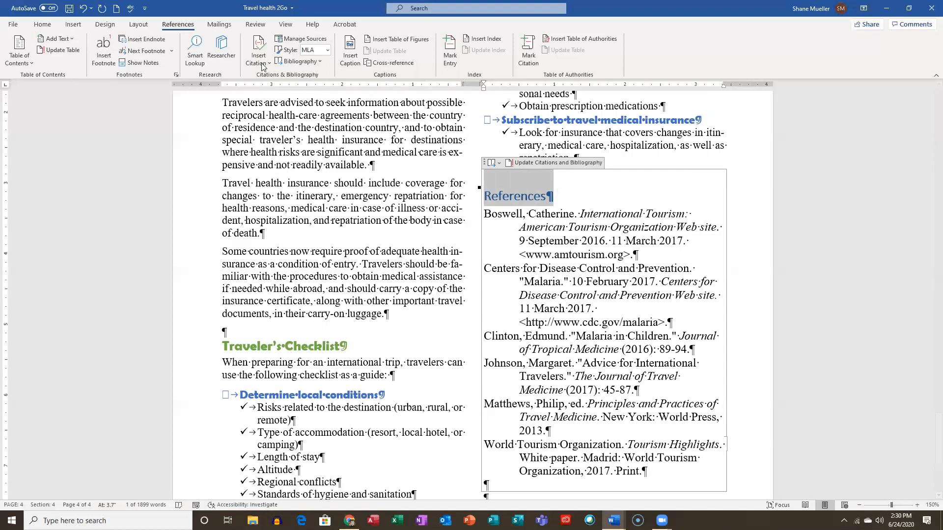
click(43, 25)
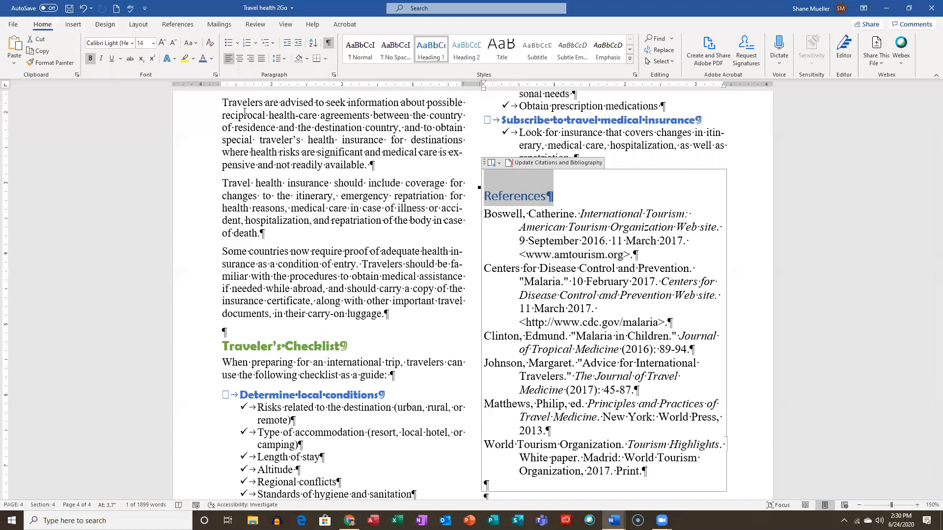
click(130, 44)
click(141, 117)
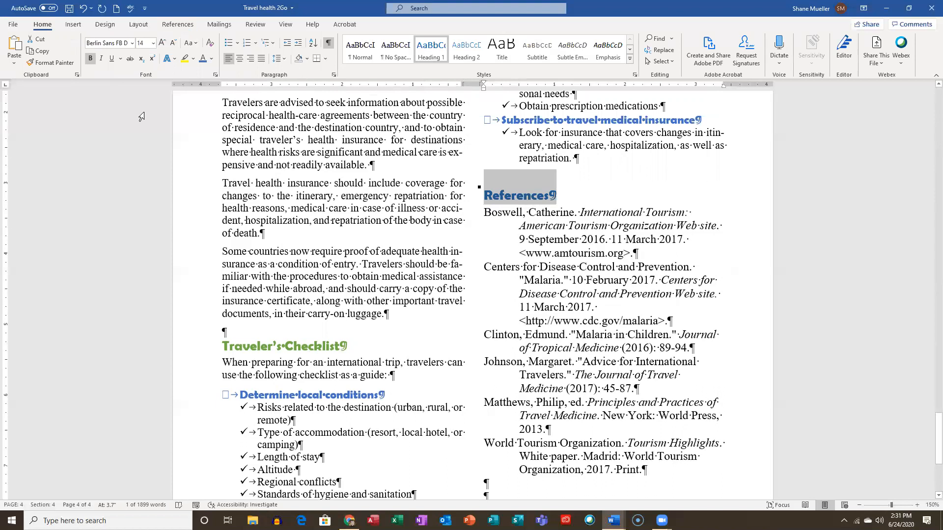
Set the References heading to 11 pt and apply the green theme font color.
click(153, 43)
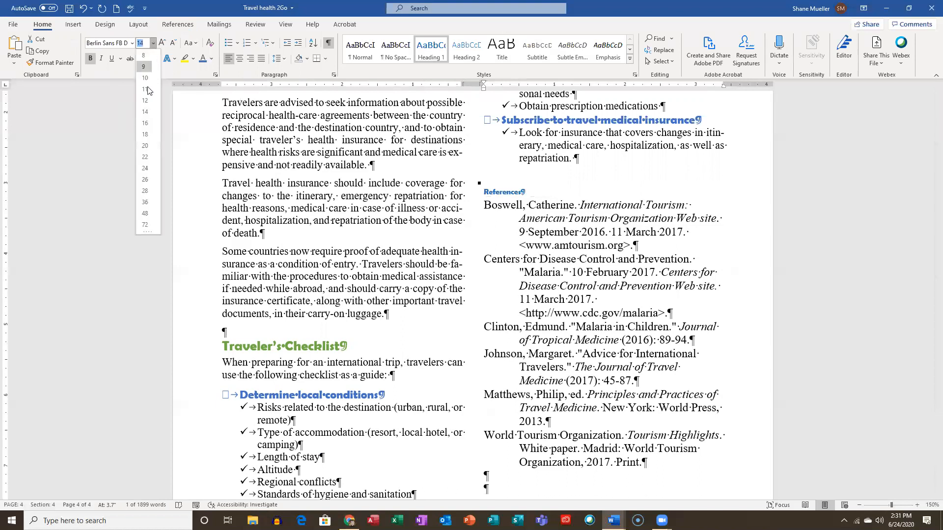
click(147, 90)
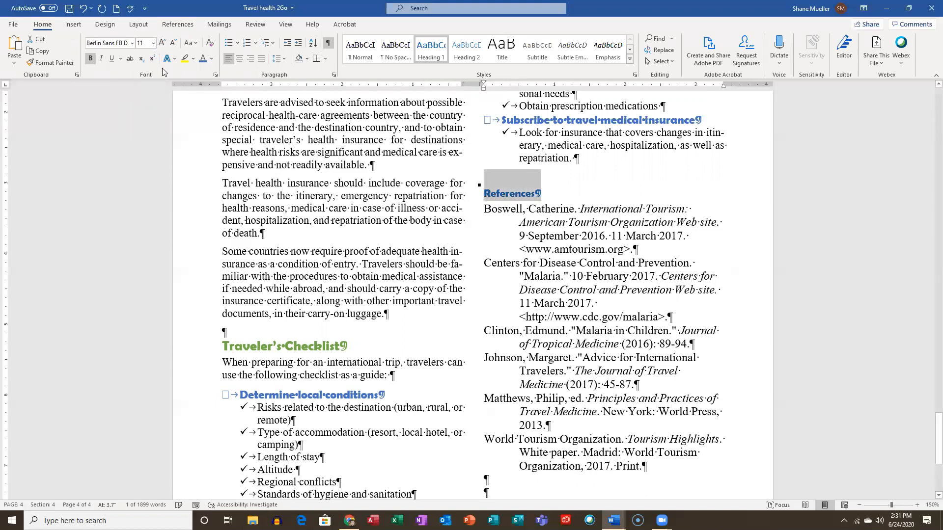
click(211, 59)
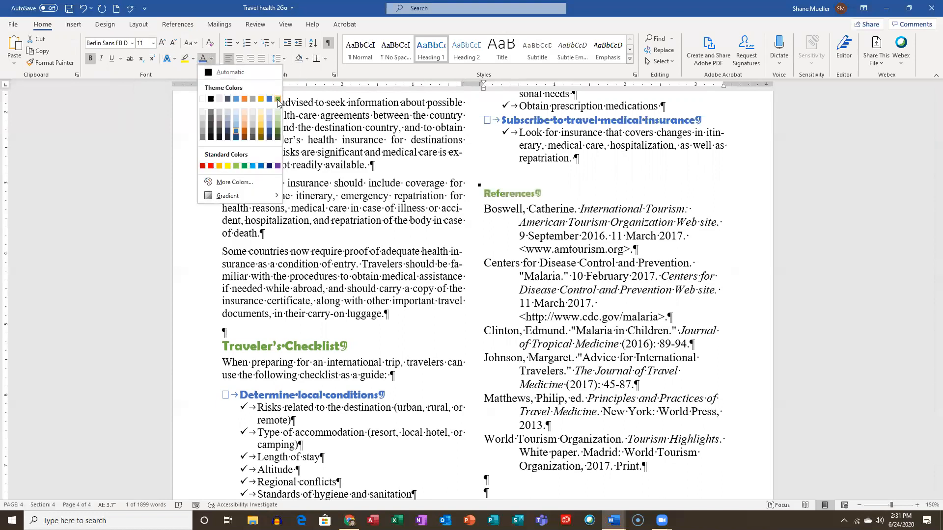
click(278, 99)
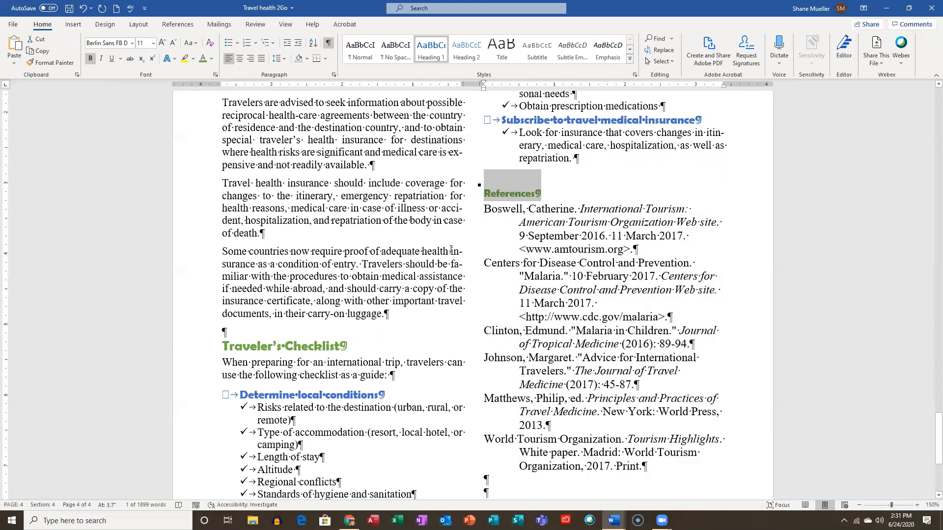
Display the newsletter in multiple-page view and examine its layout from the first page.
key(ctrl+End)
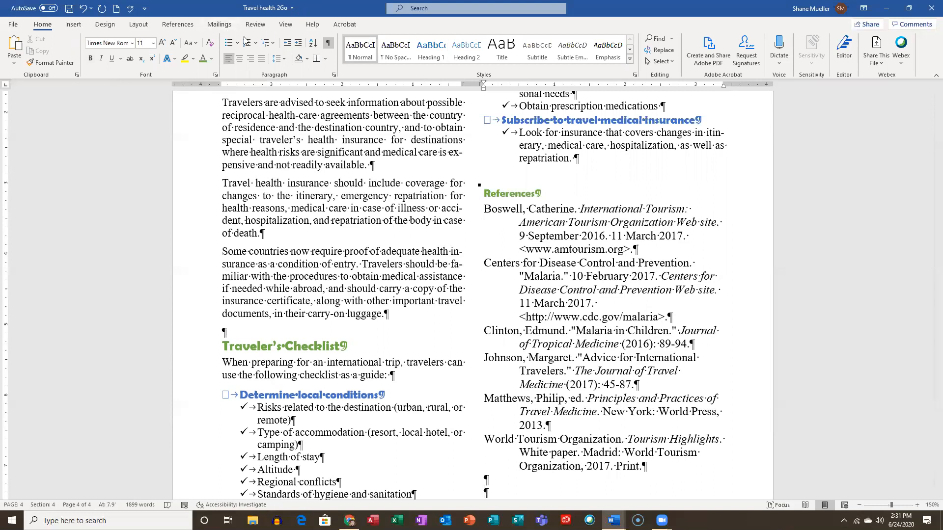
click(285, 24)
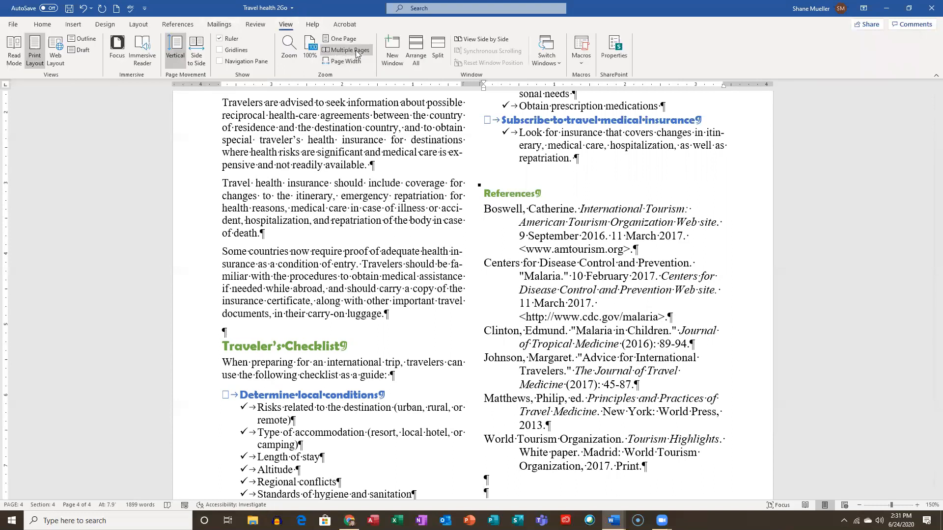
click(356, 51)
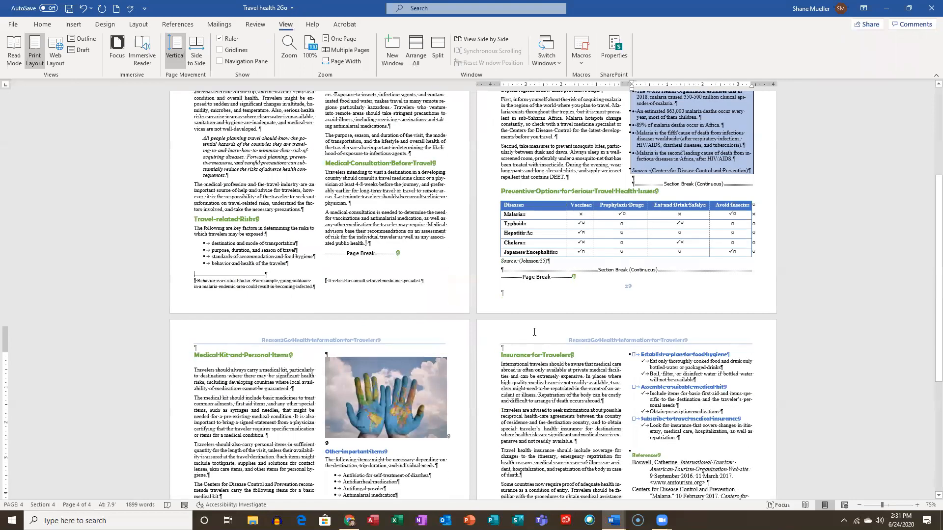
scroll(534, 331, up, 5)
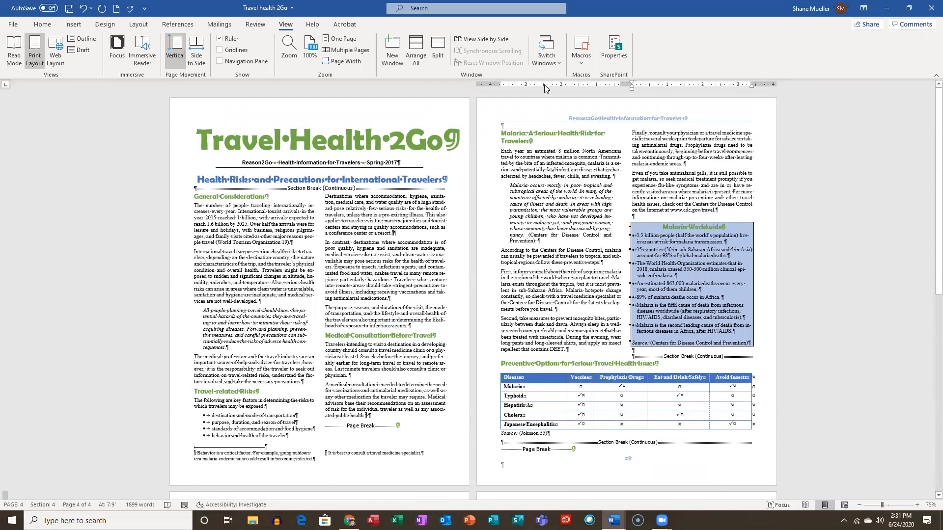
Examine the layout, footnotes, citations, table and References list across all four newsletter pages.
scroll(474, 224, down, 3)
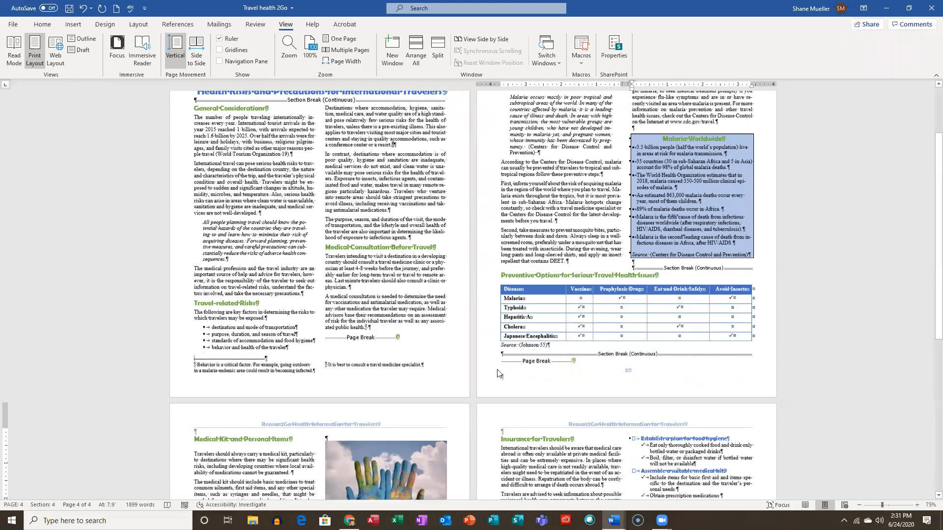
scroll(500, 373, down, 3)
scroll(634, 328, down, 2)
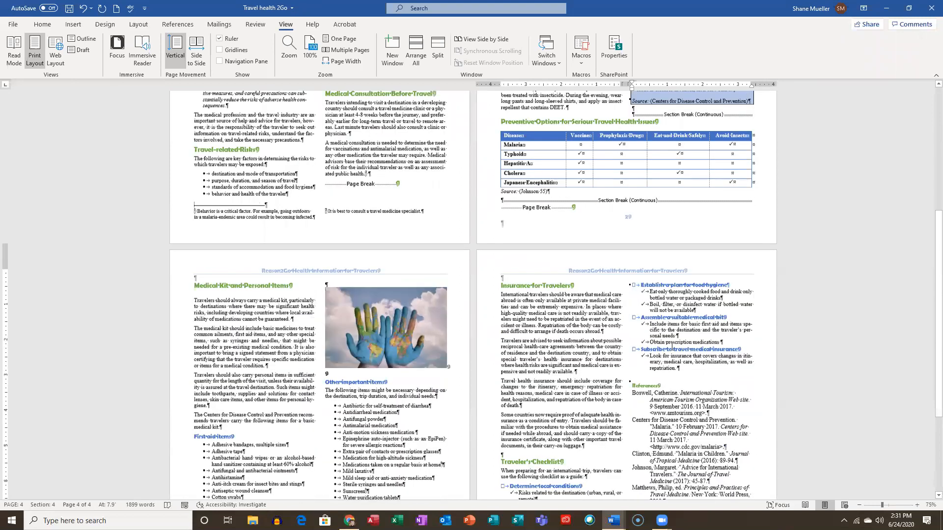
scroll(672, 347, down, 3)
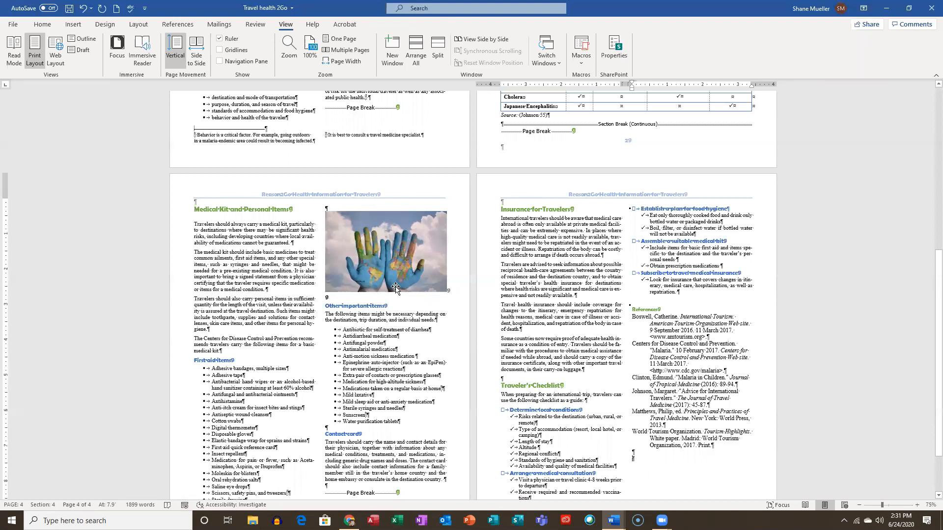
scroll(537, 170, up, 3)
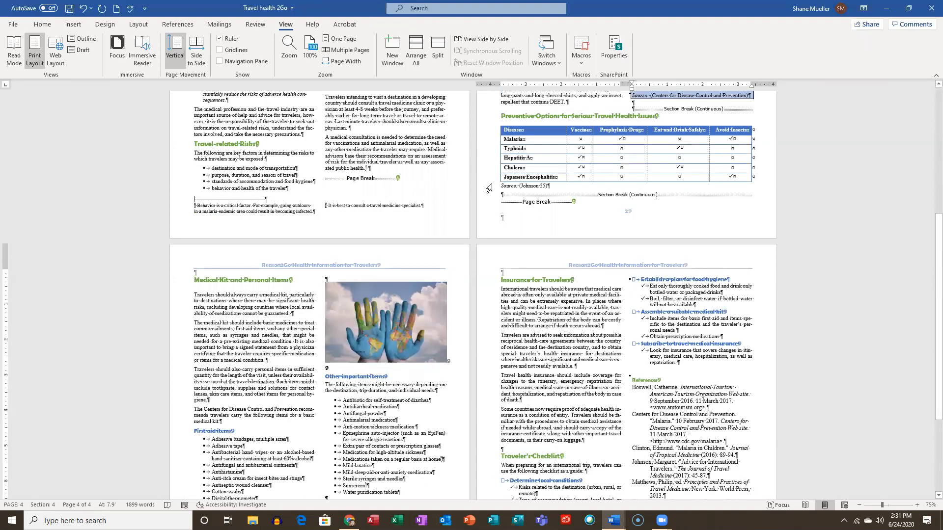
scroll(547, 164, up, 4)
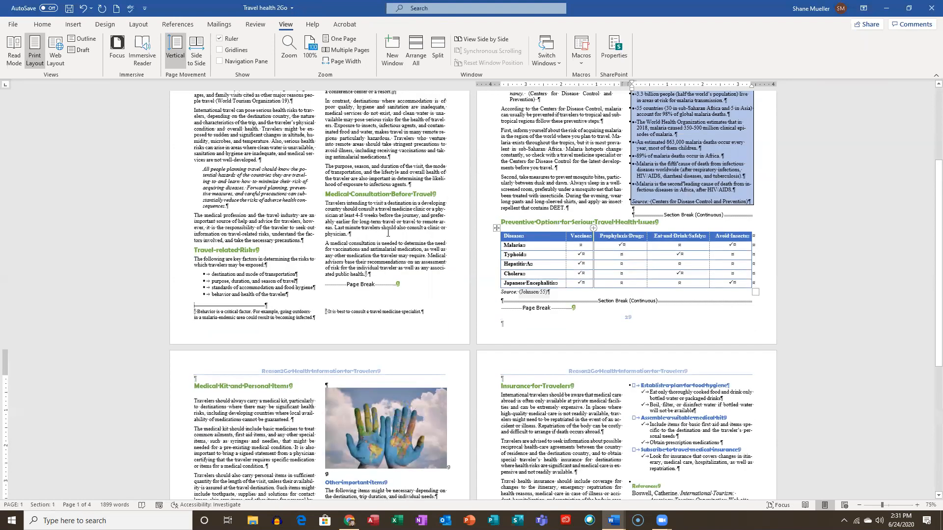
scroll(273, 200, down, 3)
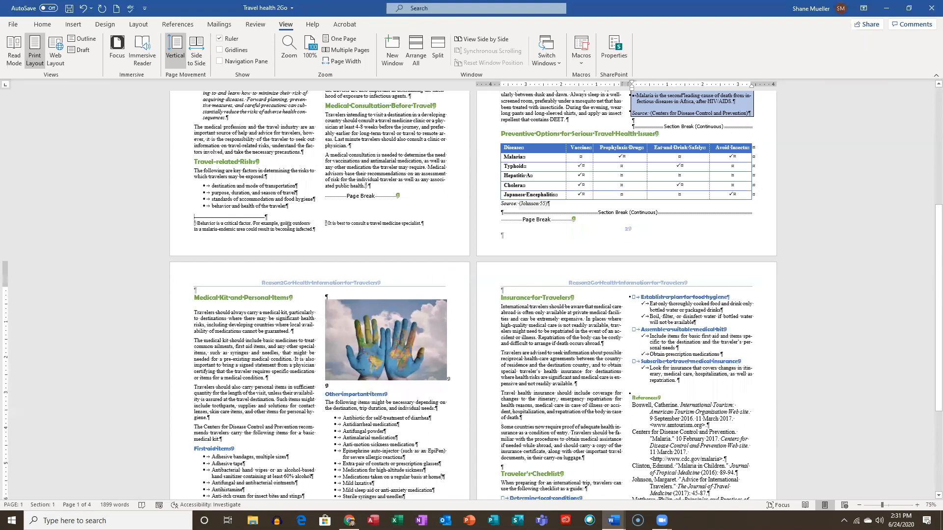
scroll(388, 225, down, 1)
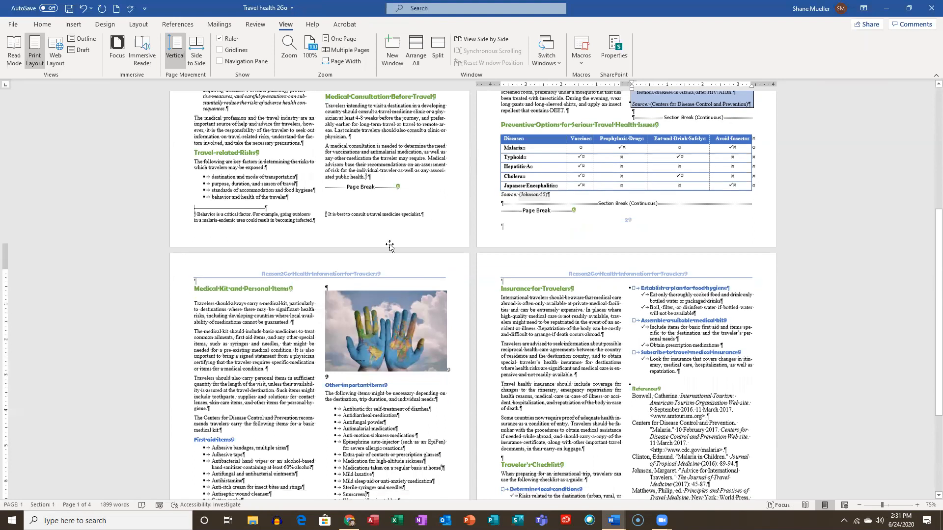
scroll(389, 246, down, 3)
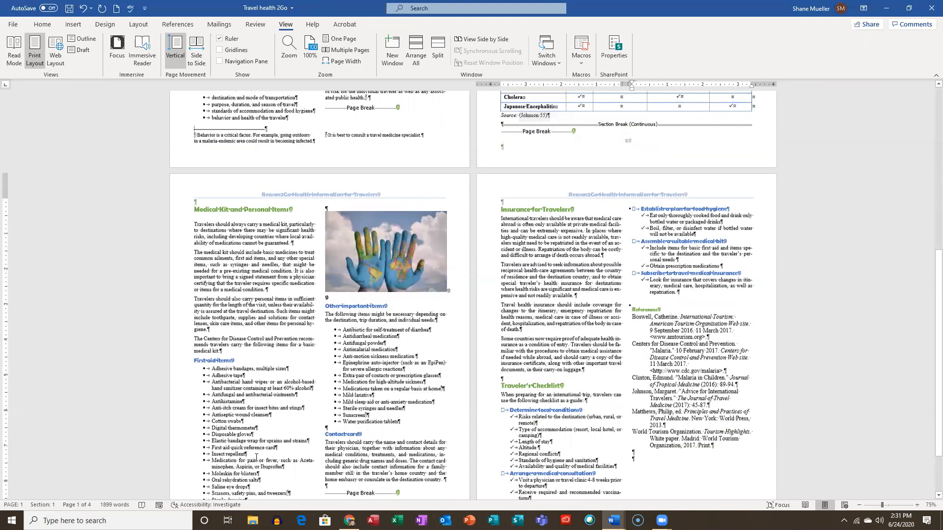
scroll(391, 374, down, 3)
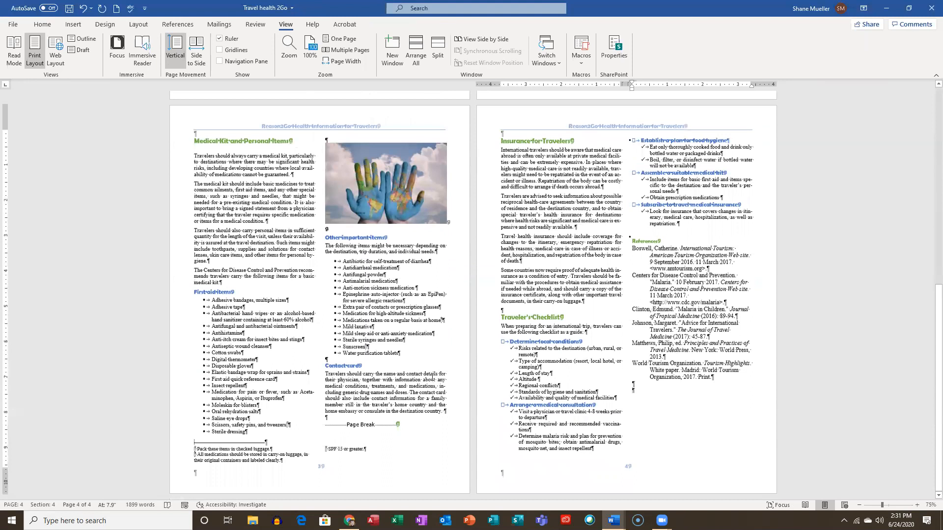
scroll(432, 377, up, 3)
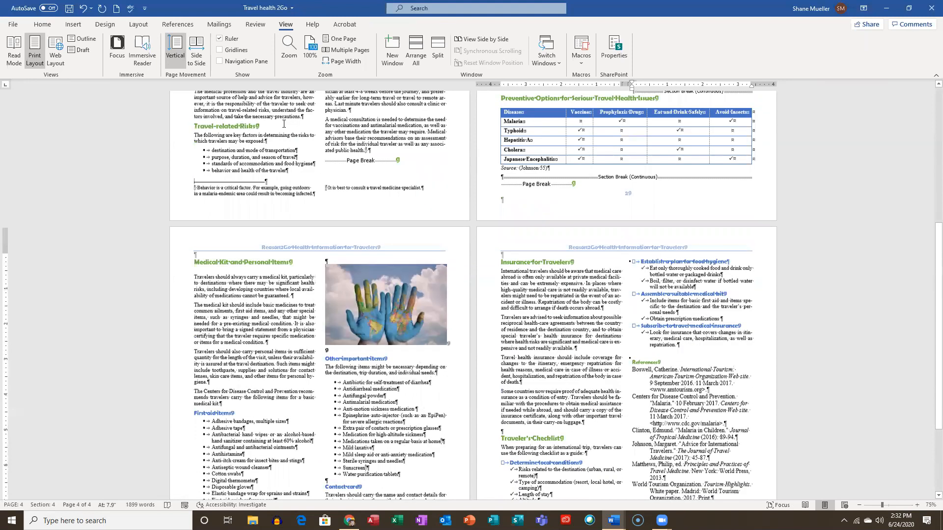
scroll(310, 128, up, 7)
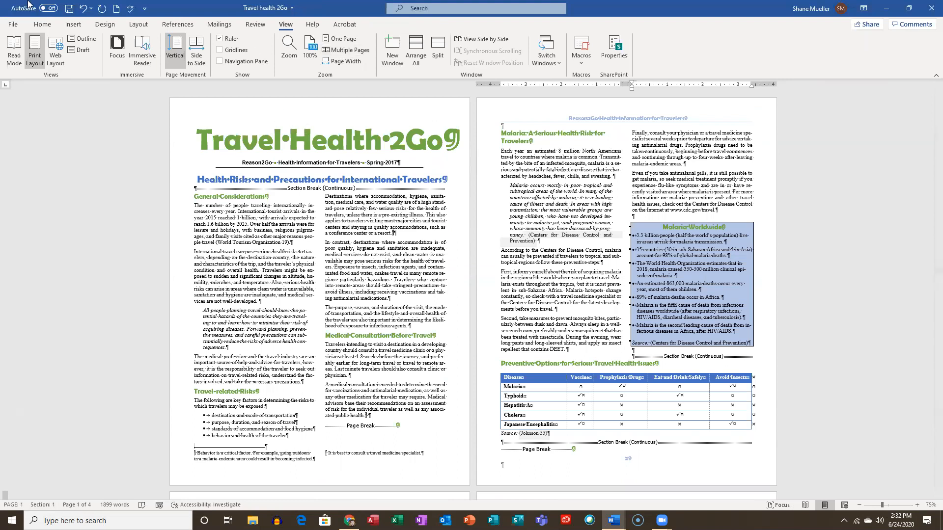
Save the newsletter and hide the paragraph formatting marks.
click(70, 9)
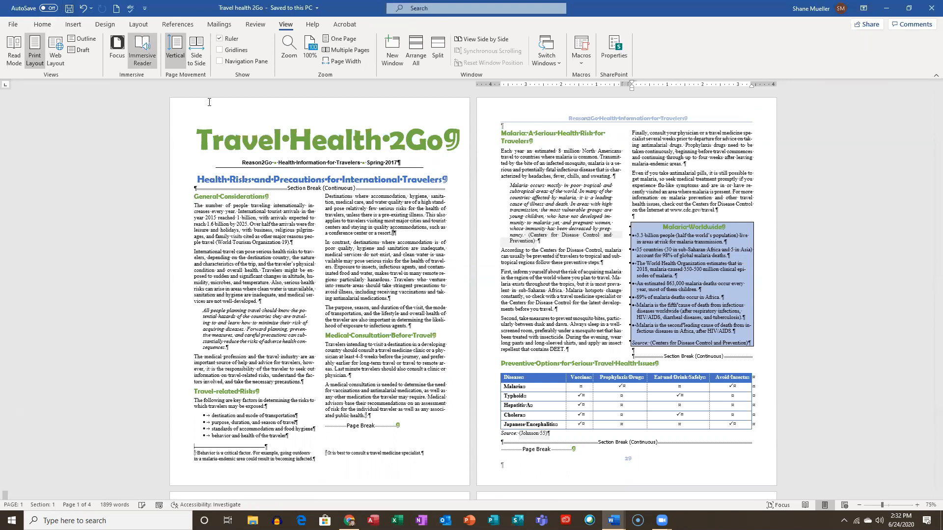
click(43, 25)
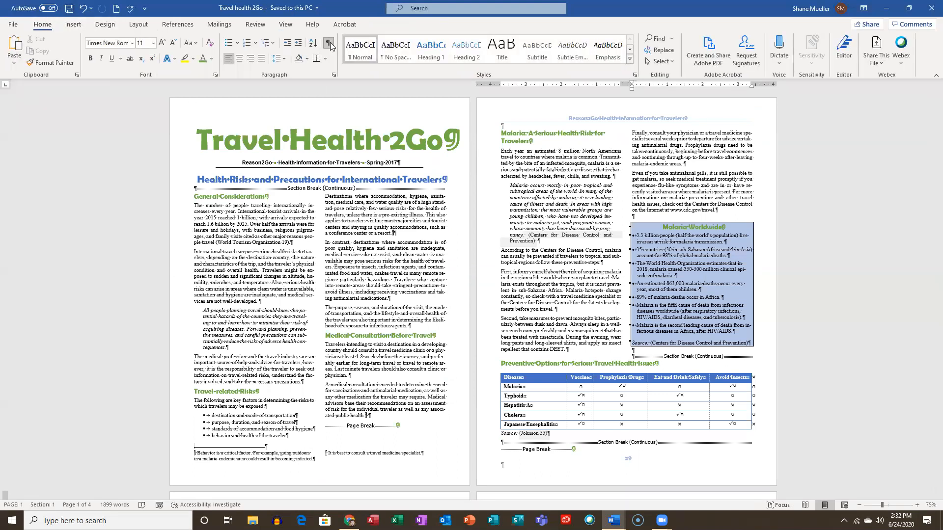
key(ctrl+shift+8)
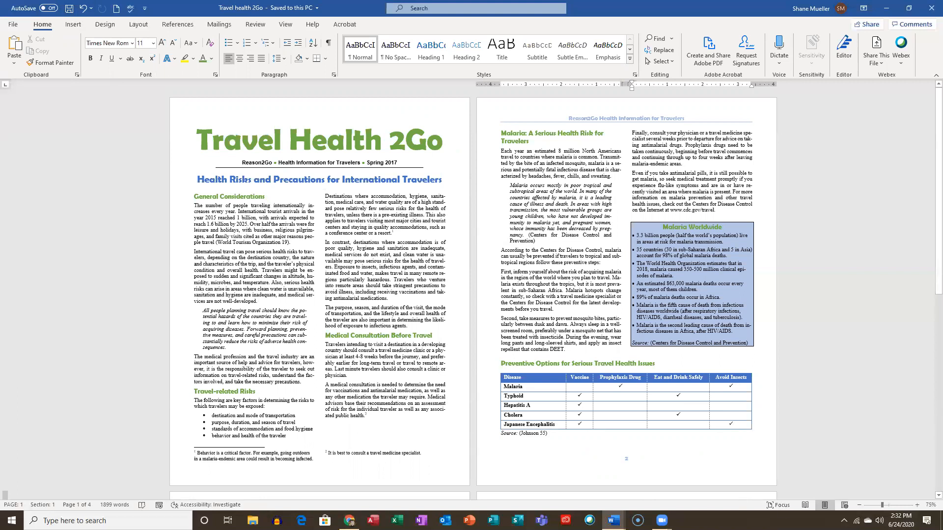
Under General Considerations, select the full sentence starting "Over half the arrivals", followed by the one starting "Travelers might be exposed".
click(917, 506)
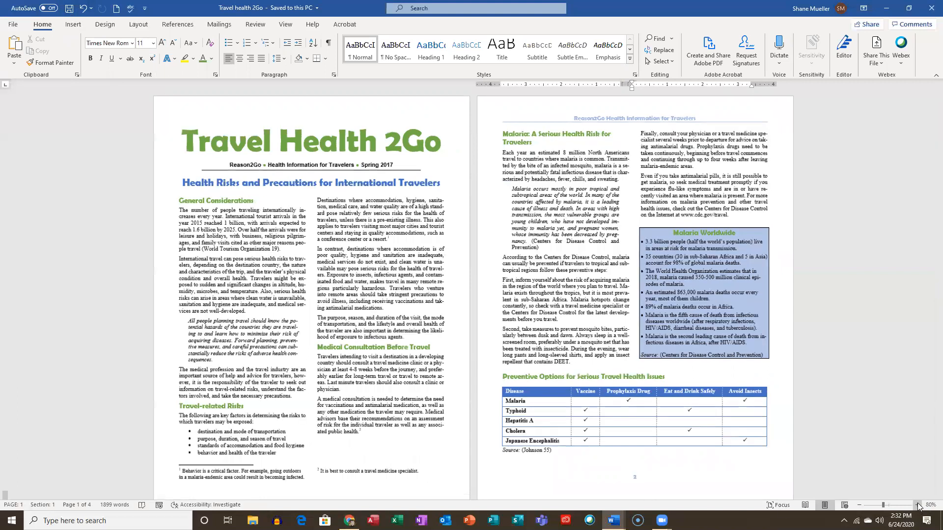
click(918, 506)
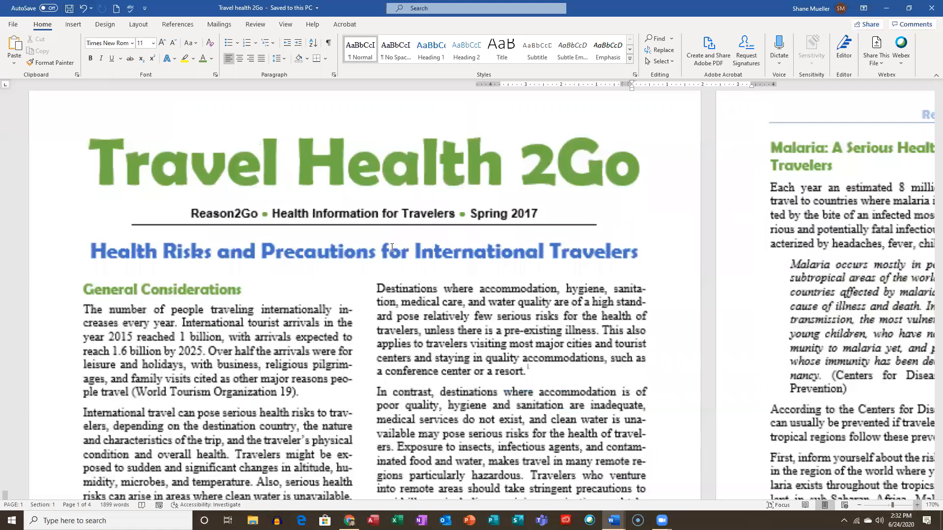
scroll(391, 247, up, 2)
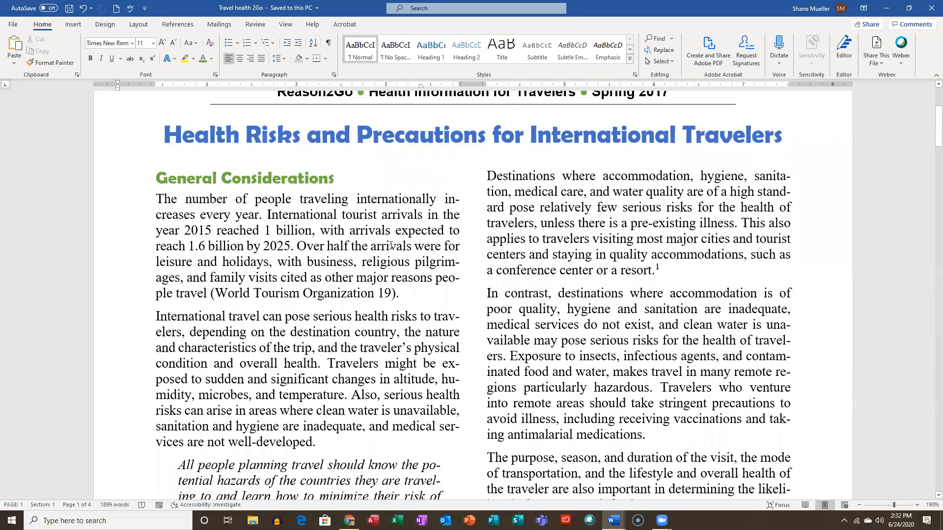
ctrl+click(354, 247)
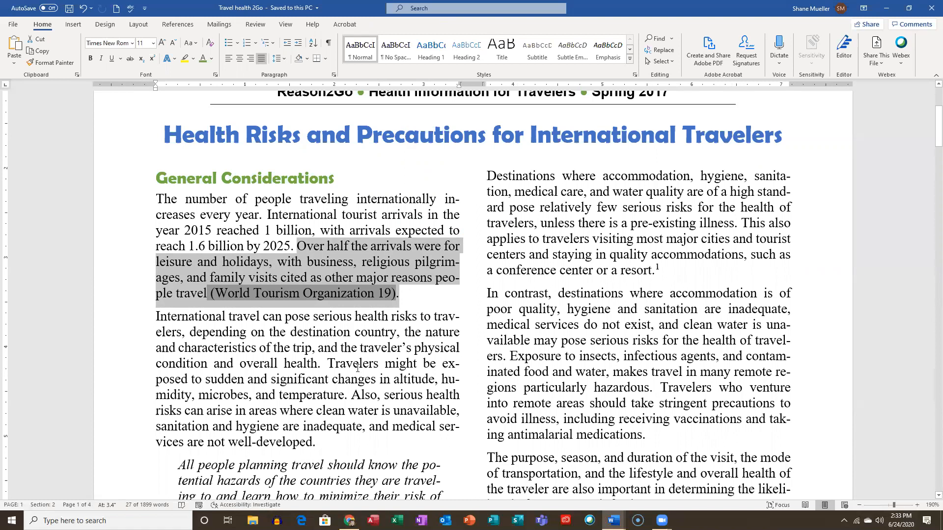
click(376, 367)
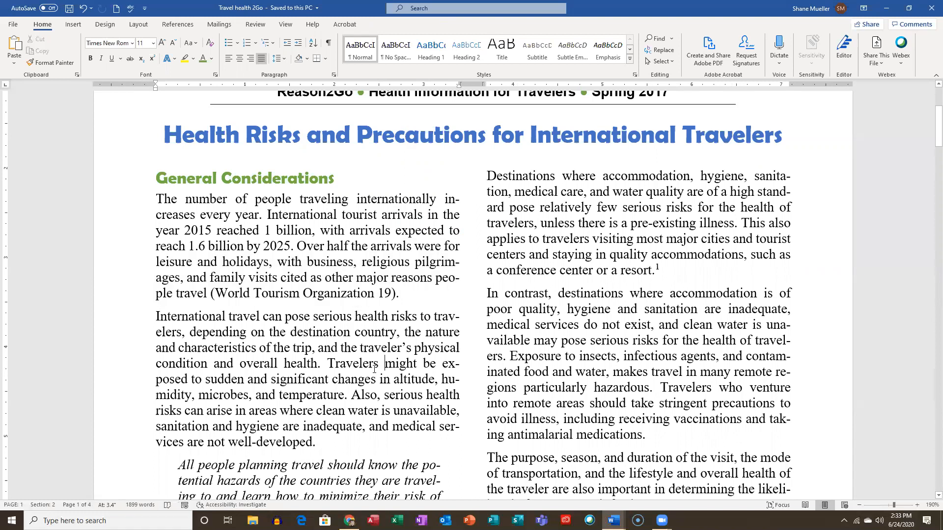
ctrl+click(376, 369)
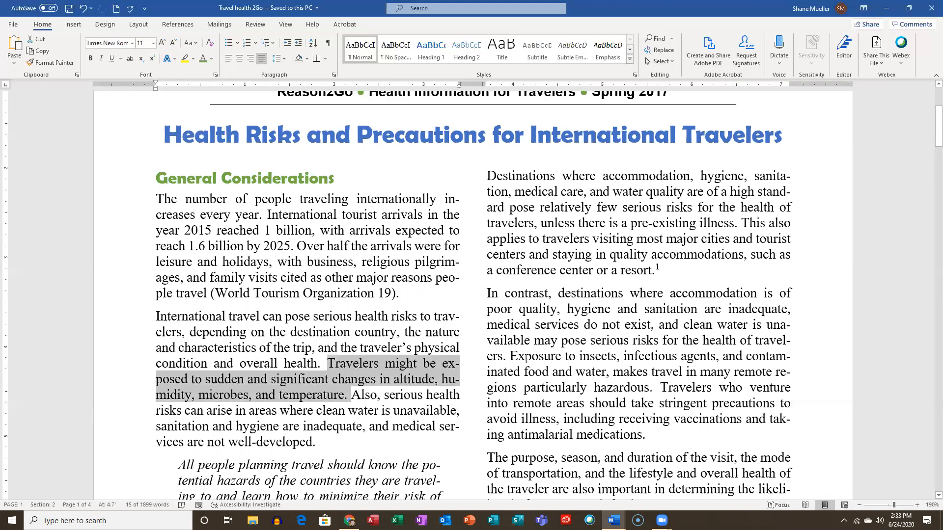
Clear the sentence selection and return to the newsletter title on the first page.
scroll(528, 358, down, 4)
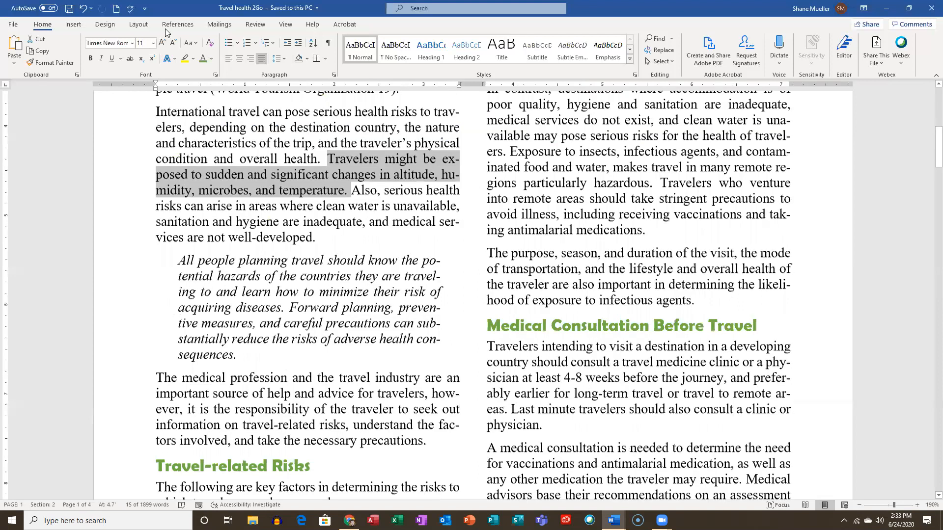
key(ctrl+Home)
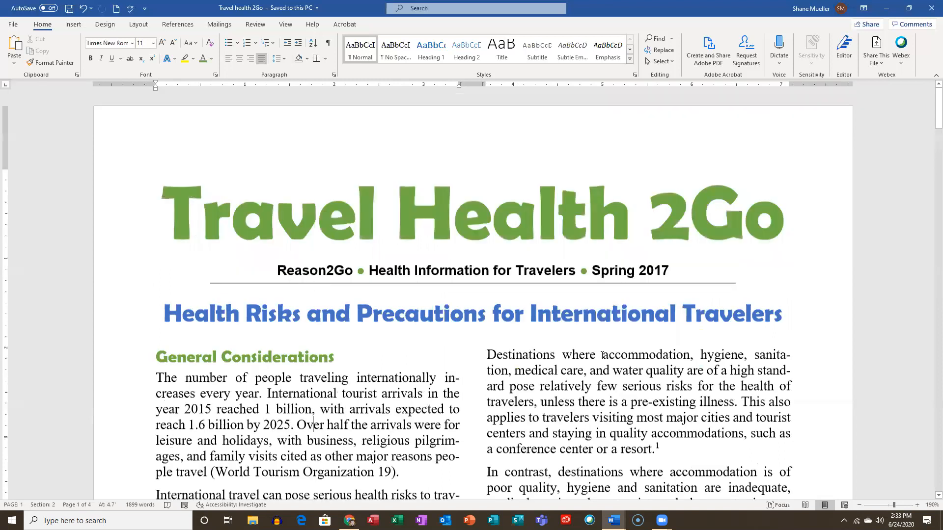
click(818, 505)
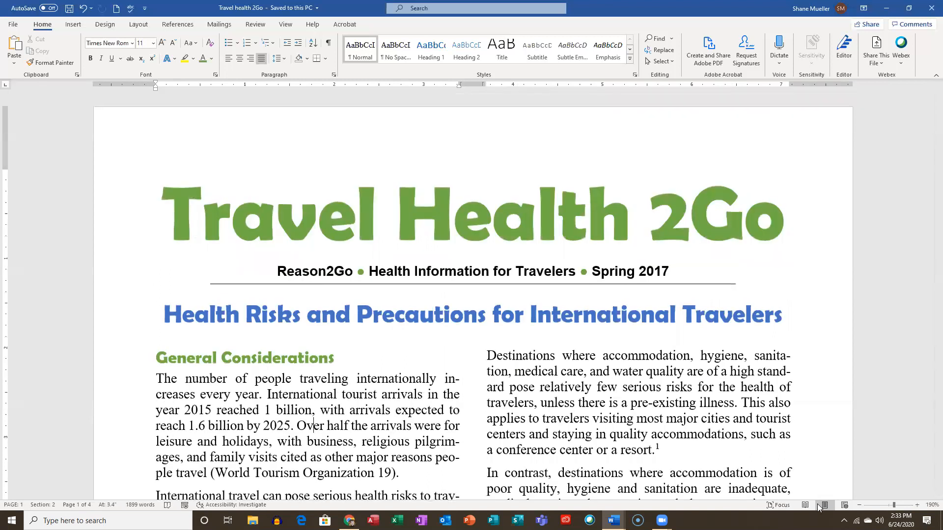